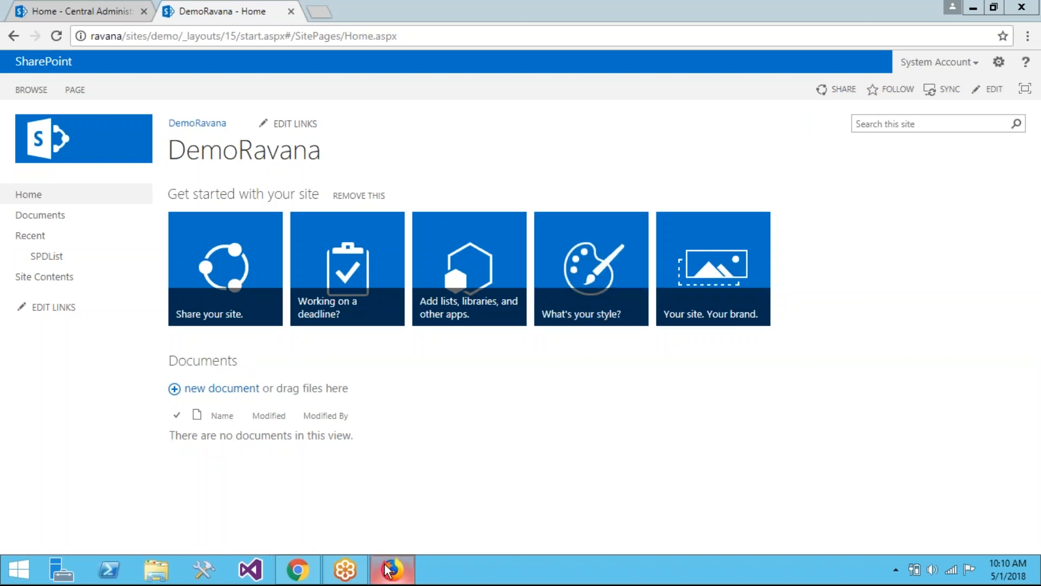
{"action": "left_click", "coordinate": [298, 571]}
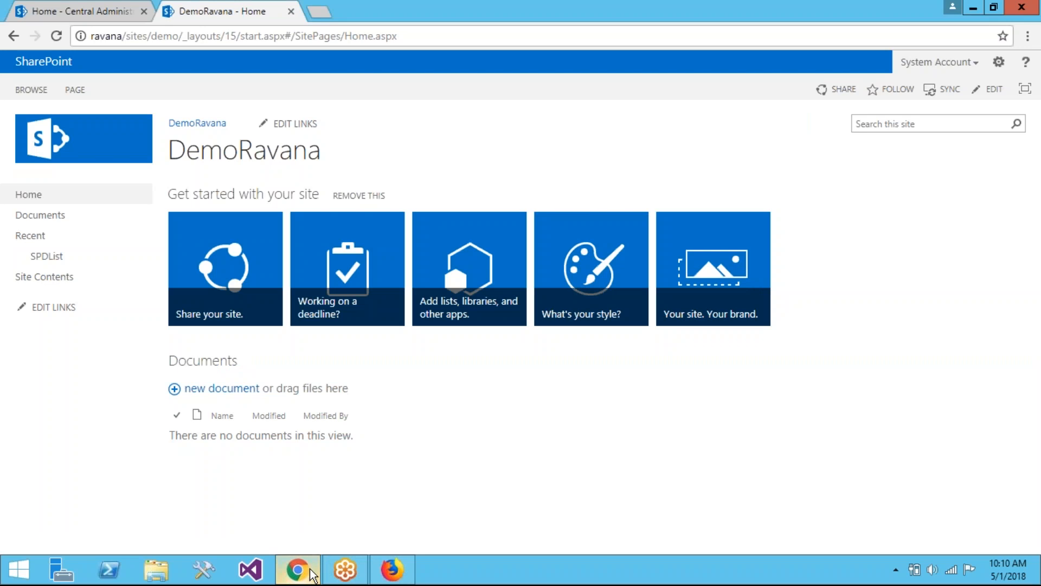
{"action": "left_click", "coordinate": [408, 577]}
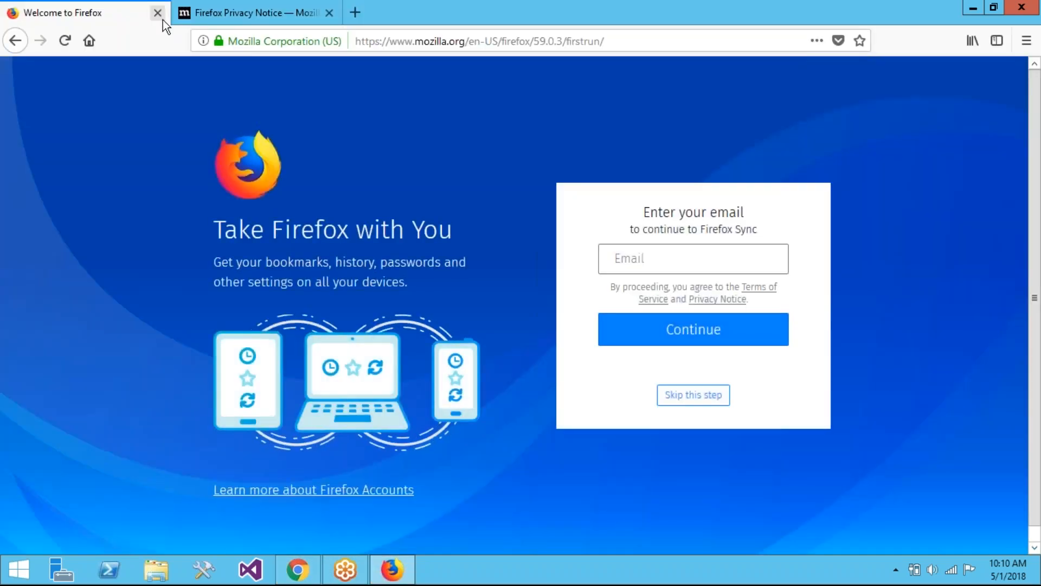
{"action": "left_click", "coordinate": [162, 19]}
{"action": "left_click", "coordinate": [973, 8]}
{"action": "left_click", "coordinate": [299, 569]}
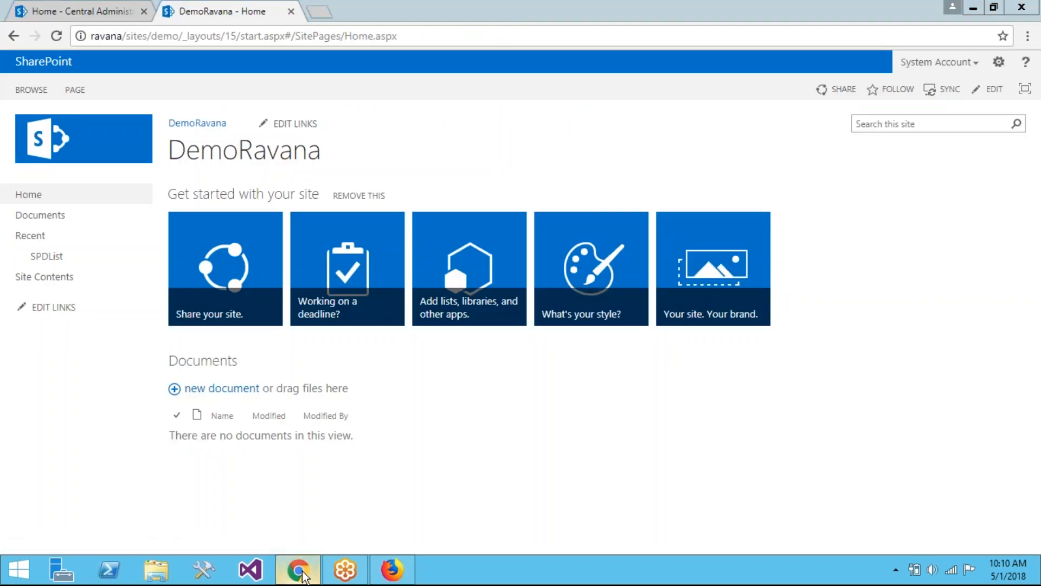
{"action": "left_click", "coordinate": [302, 571]}
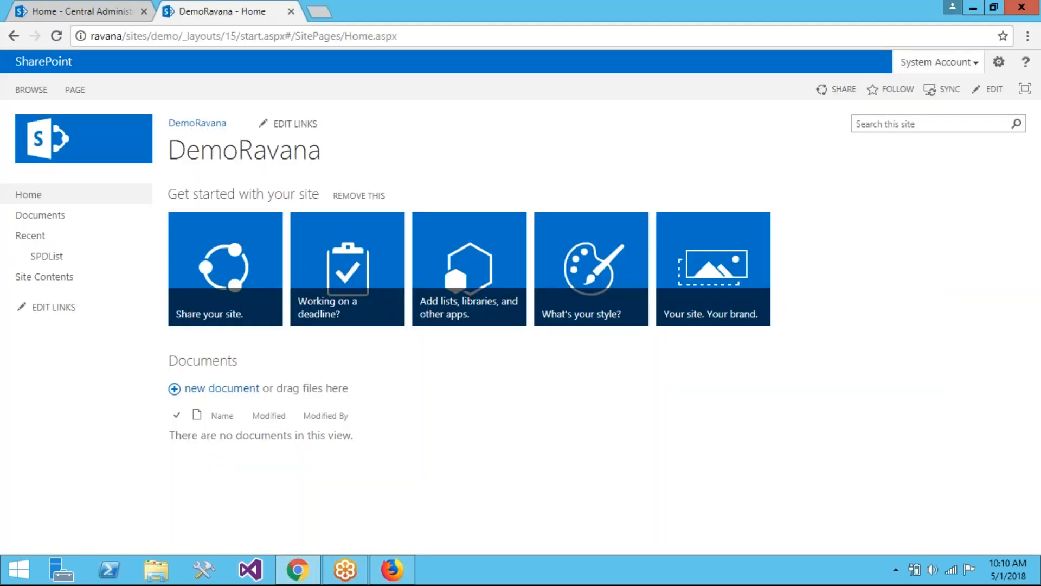
Switch to Active Directory Users and Computers and maximize its window
{"action": "key", "text": "super"}
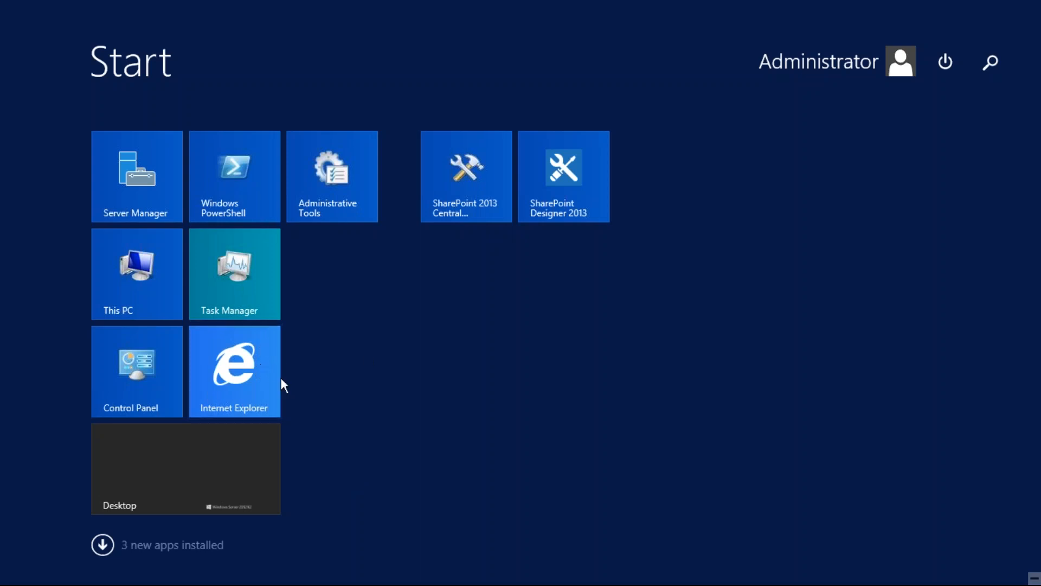
{"action": "key", "text": "super"}
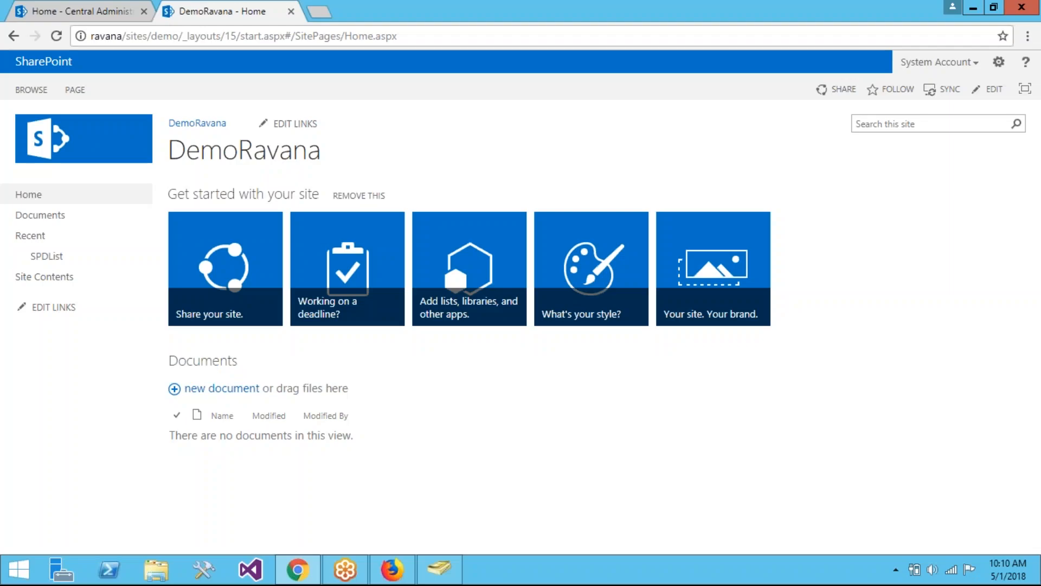
{"action": "left_click", "coordinate": [439, 569]}
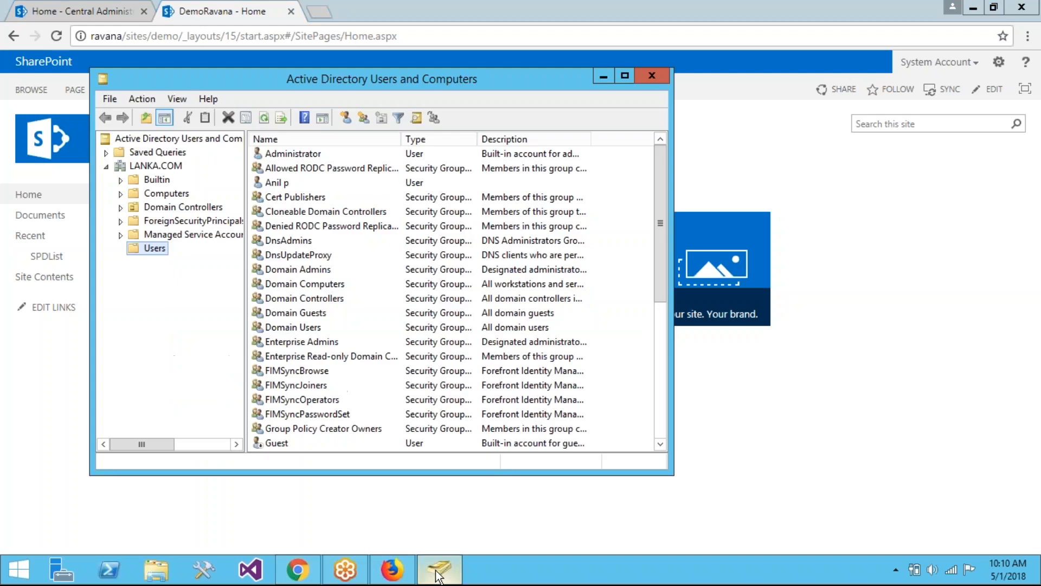
{"action": "left_click", "coordinate": [626, 76]}
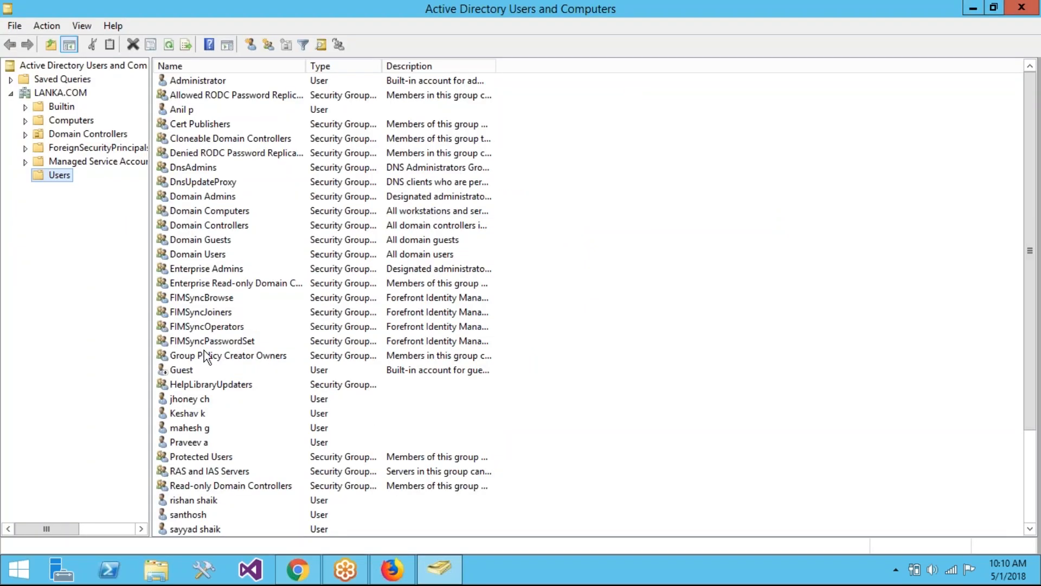
Open the properties of the user account listed just above Protected Users and display its group memberships
{"action": "left_click", "coordinate": [201, 417]}
{"action": "left_click", "coordinate": [205, 429]}
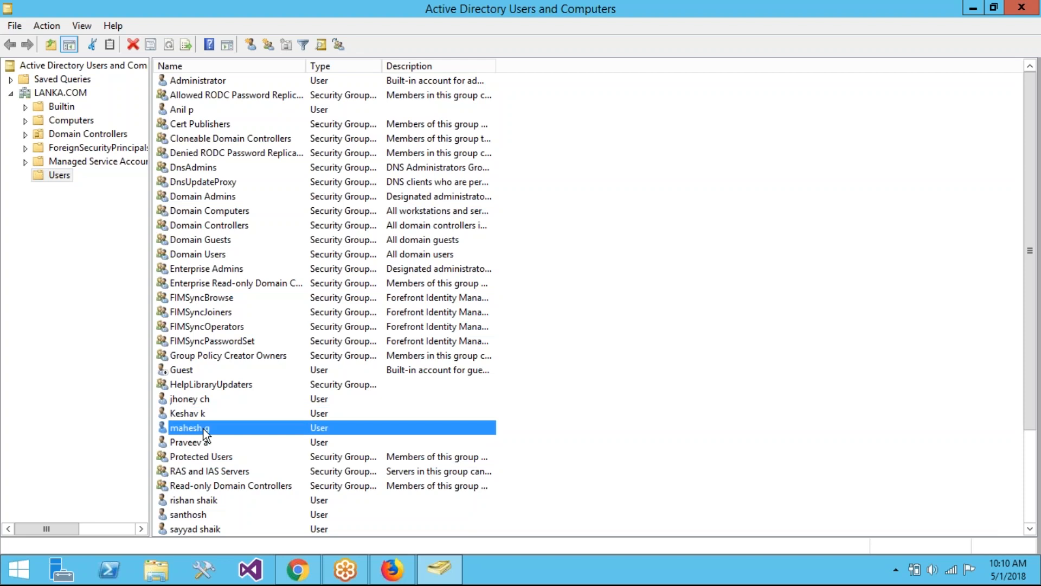
{"action": "left_click", "coordinate": [209, 444]}
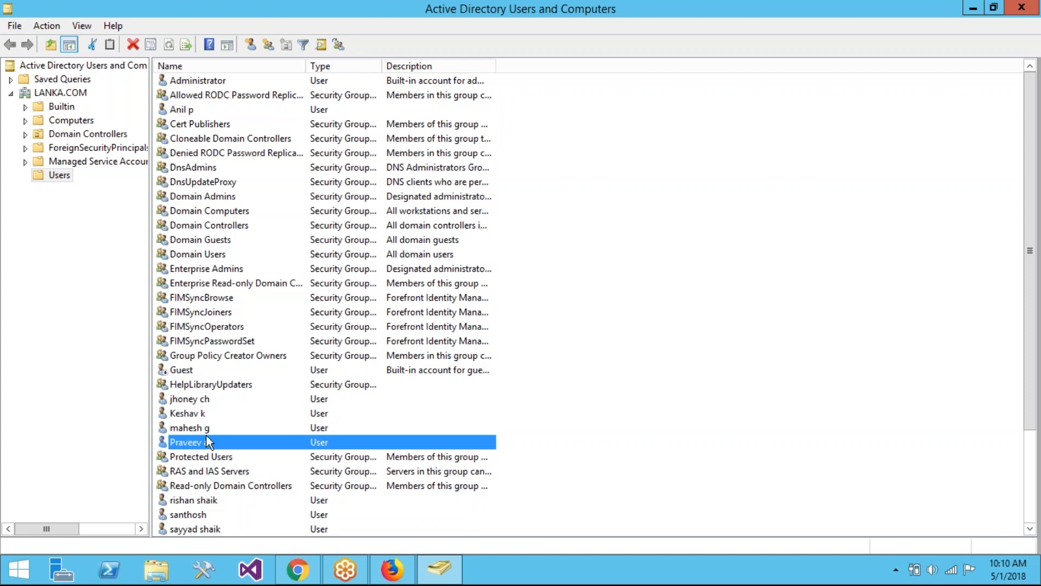
{"action": "right_click", "coordinate": [206, 446]}
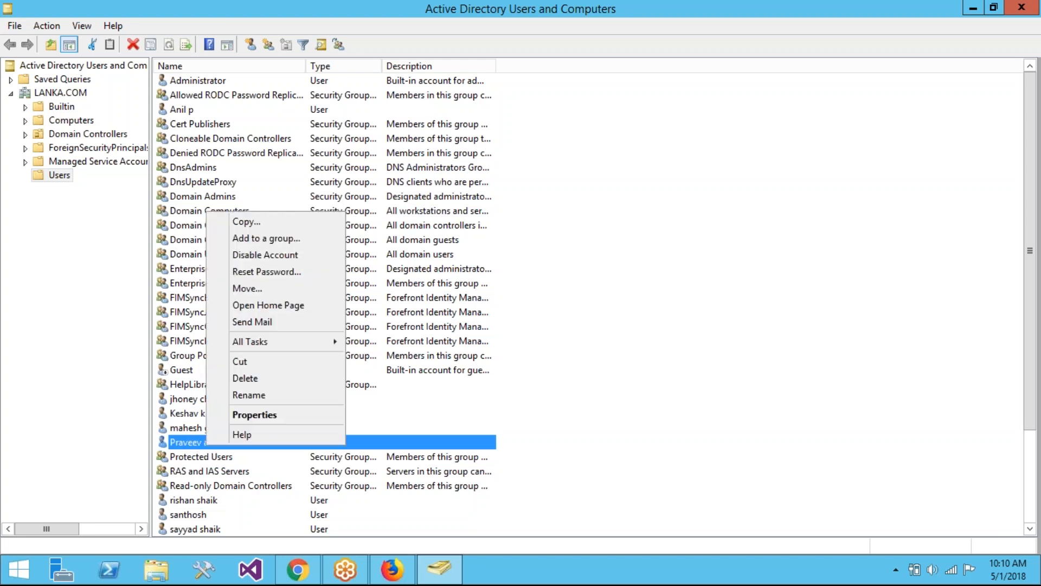
{"action": "left_click", "coordinate": [239, 419]}
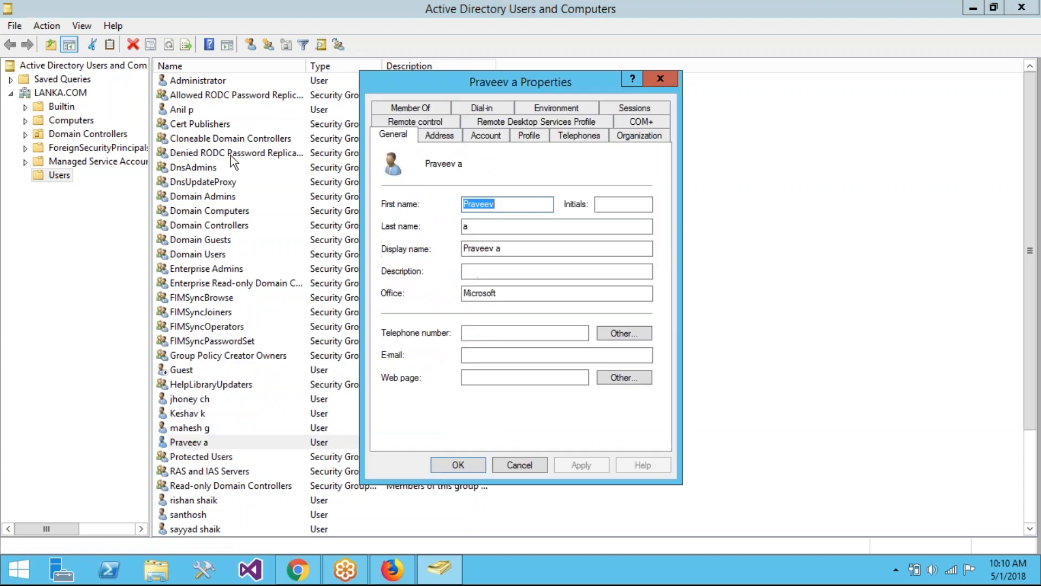
{"action": "left_click", "coordinate": [415, 108]}
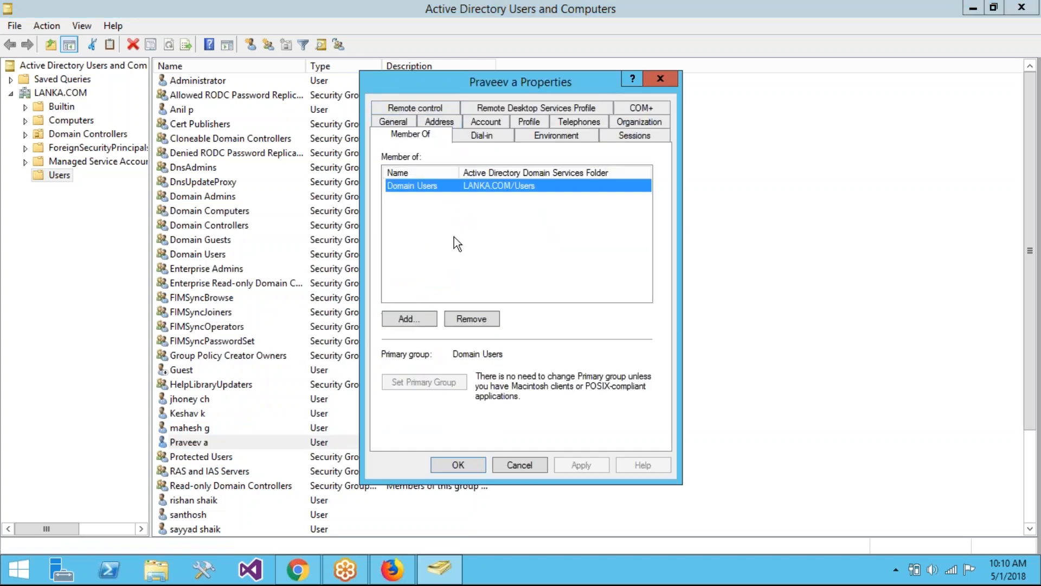
Start adding a group membership to the account and try to resolve the object names "adminisrator" and "adminisrators"
{"action": "left_click", "coordinate": [408, 318]}
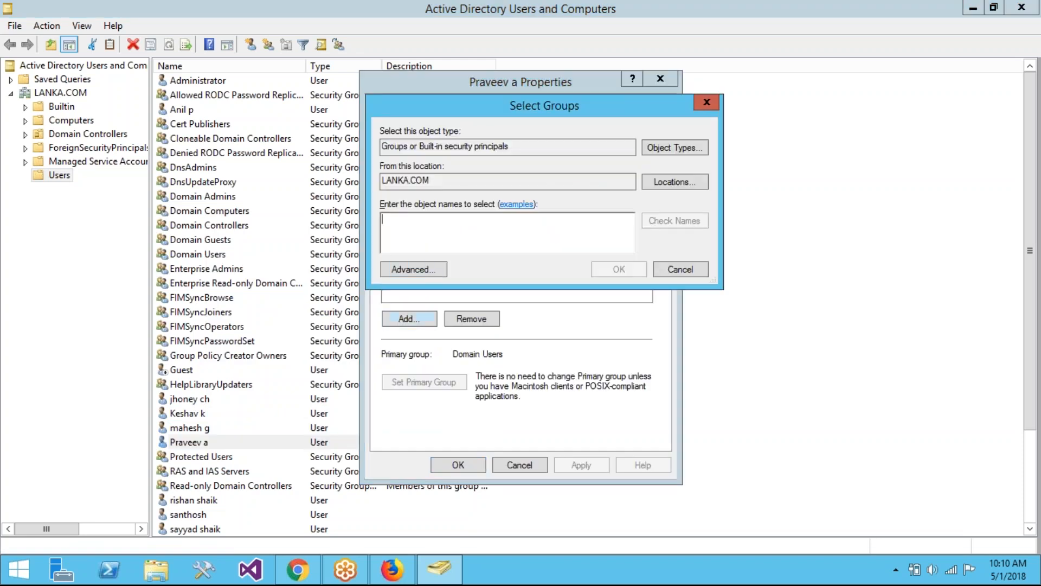
{"action": "type", "text": "a"}
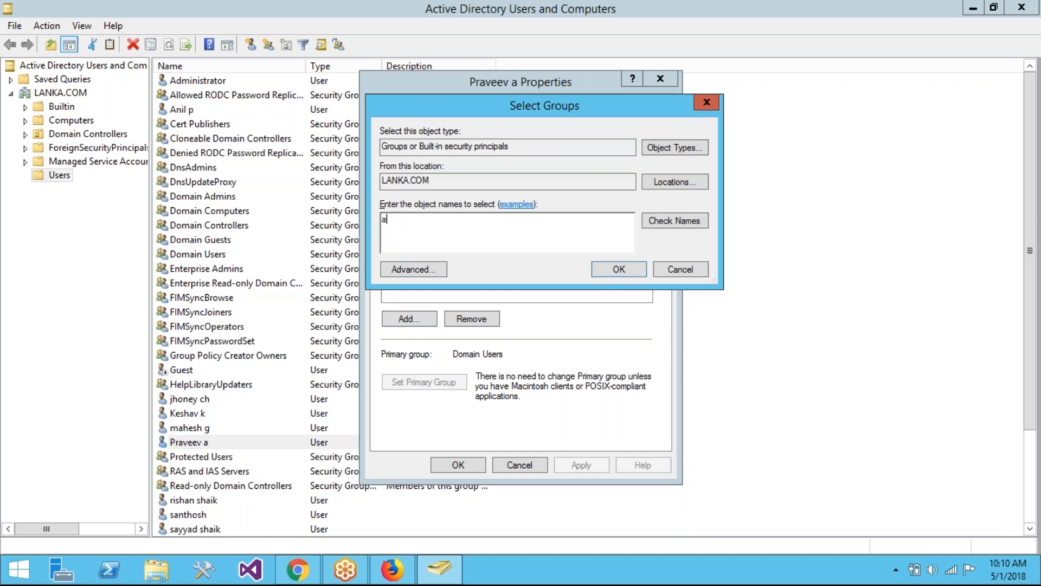
{"action": "type", "text": "dminisrator"}
{"action": "left_click", "coordinate": [653, 223]}
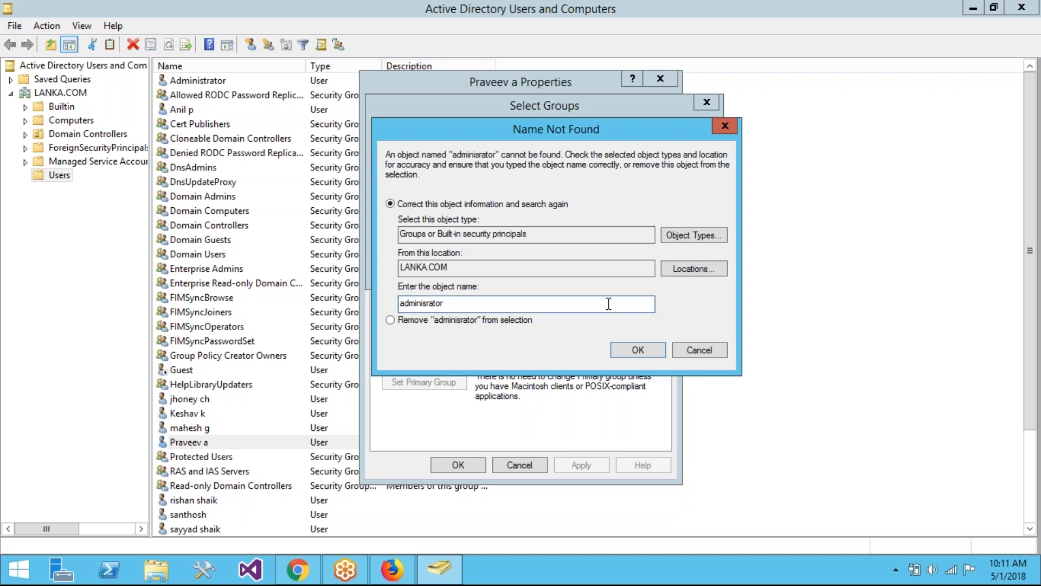
{"action": "left_click", "coordinate": [684, 349]}
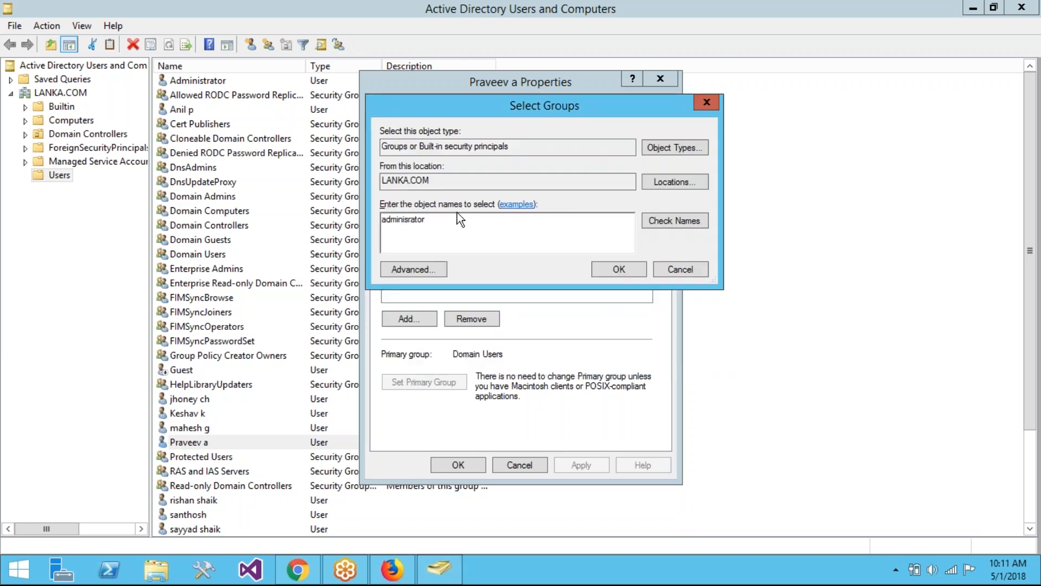
{"action": "type", "text": "s"}
{"action": "left_click", "coordinate": [653, 223]}
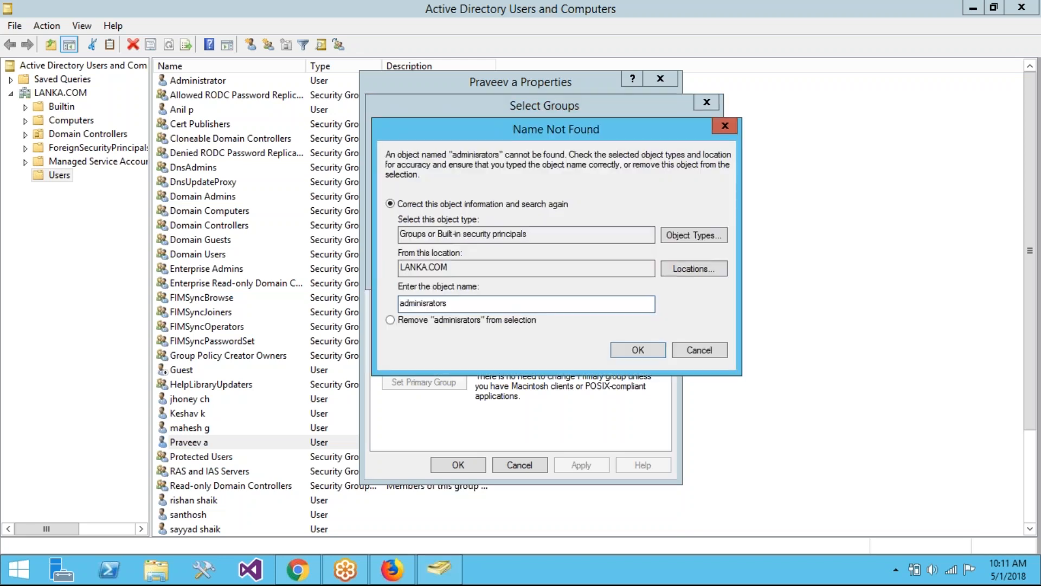
{"action": "left_click", "coordinate": [700, 349]}
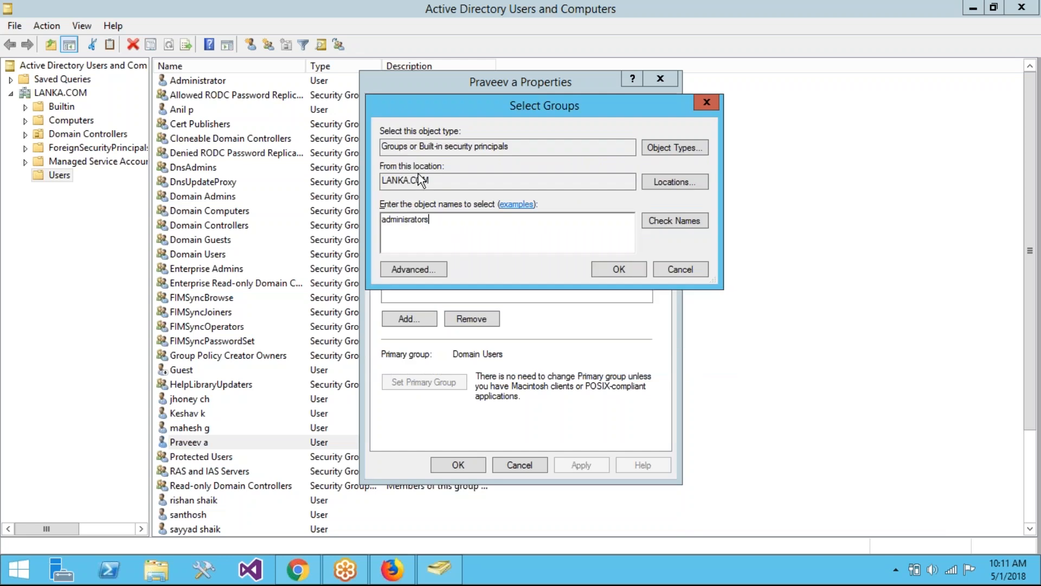
Correct the group name to administrators, add it to the account's memberships and save the properties
{"action": "left_click", "coordinate": [409, 220]}
{"action": "type", "text": "t"}
{"action": "left_click", "coordinate": [689, 223]}
{"action": "left_click", "coordinate": [610, 274]}
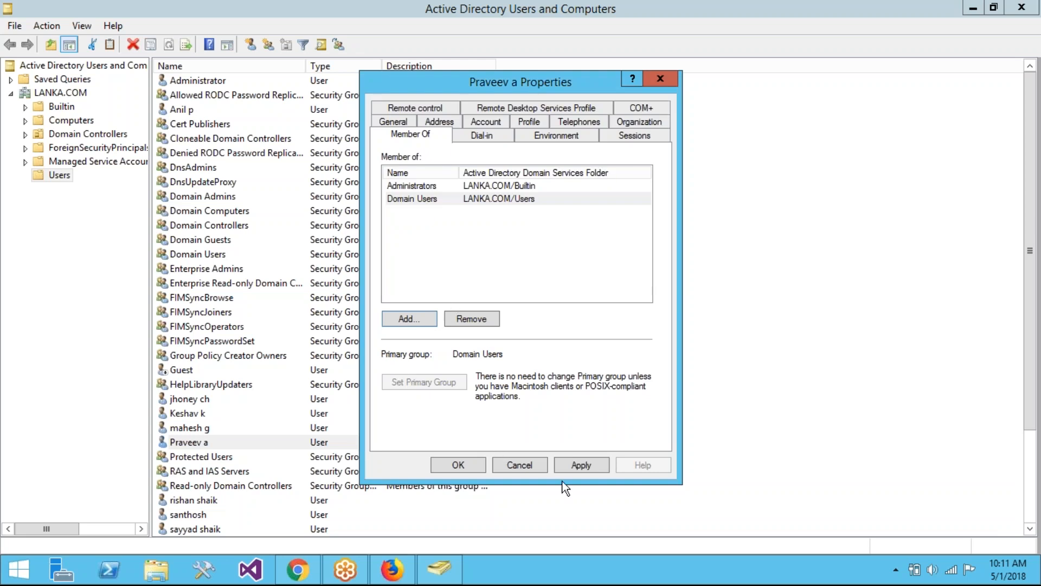
{"action": "left_click", "coordinate": [573, 460]}
{"action": "left_click", "coordinate": [457, 466]}
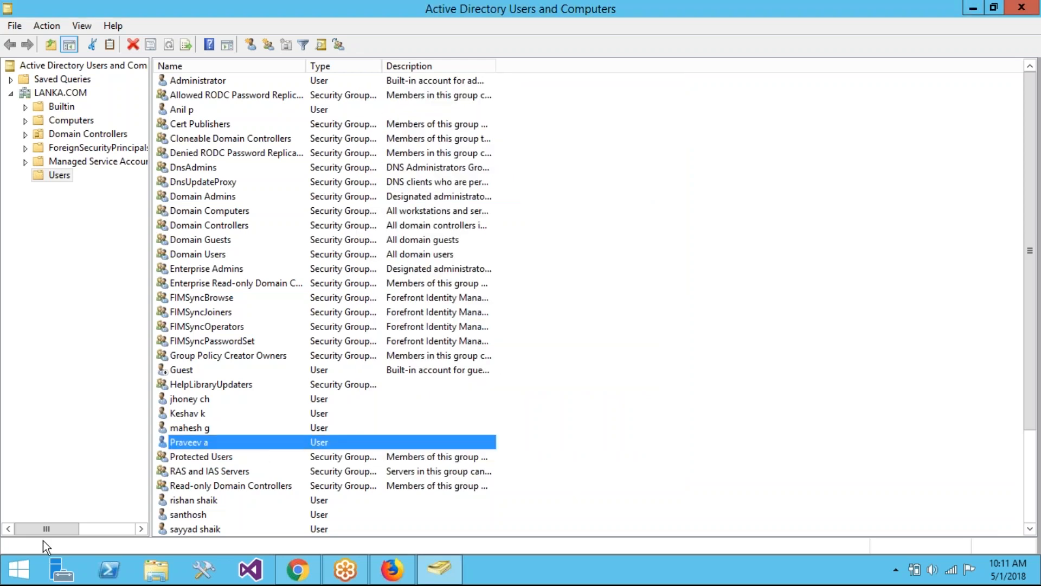
Launch Internet Explorer as a different user, entering the domain account's user name and password
{"action": "key", "text": "super"}
{"action": "right_click", "coordinate": [259, 375]}
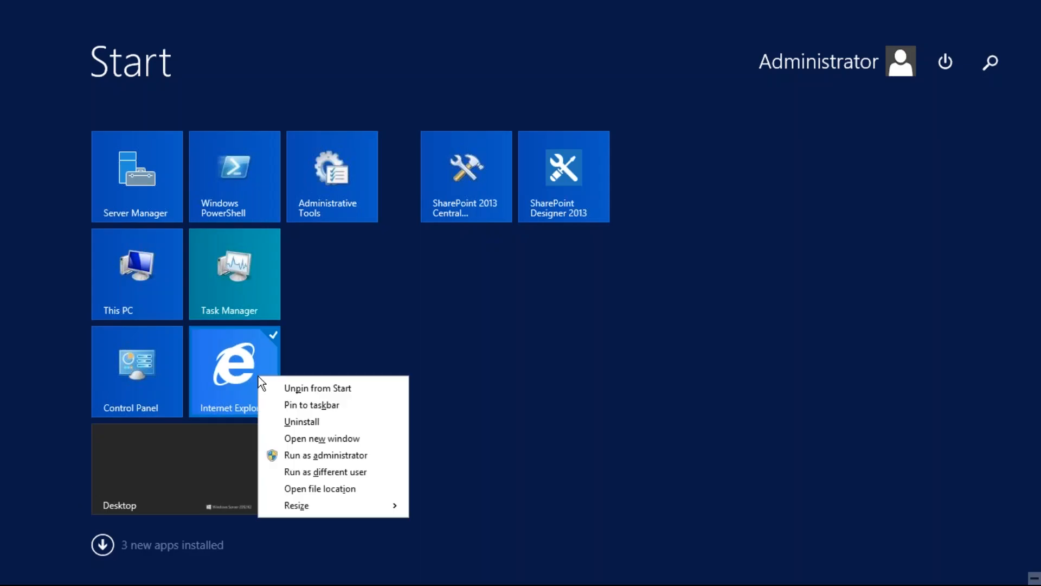
{"action": "left_click", "coordinate": [307, 472]}
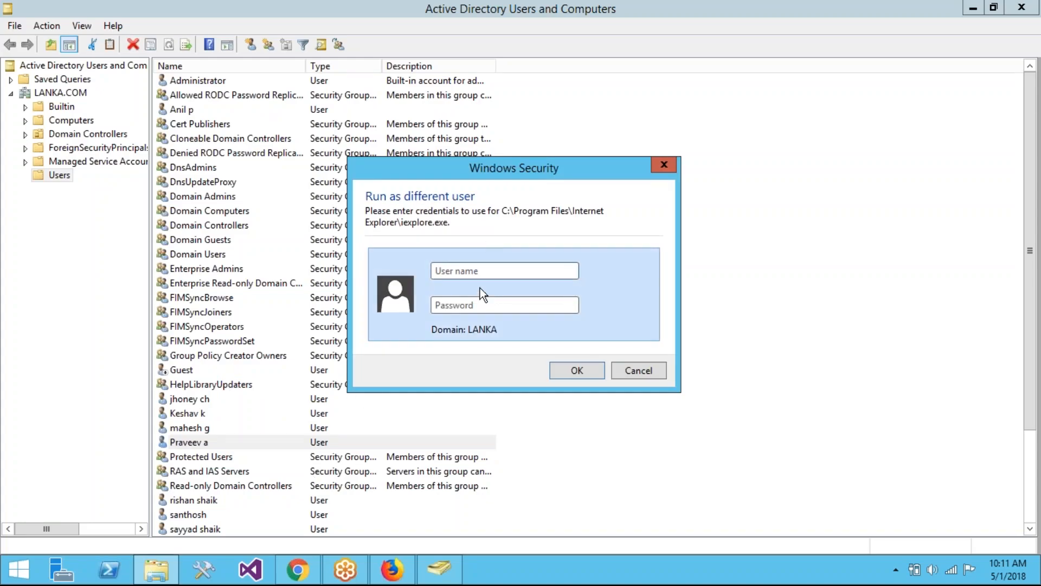
{"action": "type", "text": "praveen"}
{"action": "left_click", "coordinate": [490, 305]}
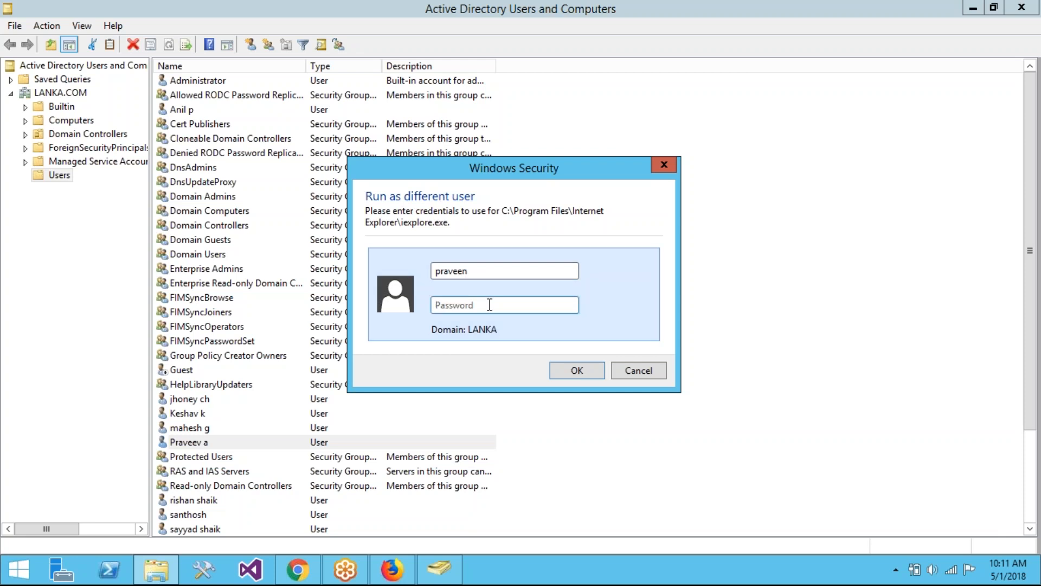
{"action": "type", "text": "*********"}
{"action": "left_click", "coordinate": [572, 370]}
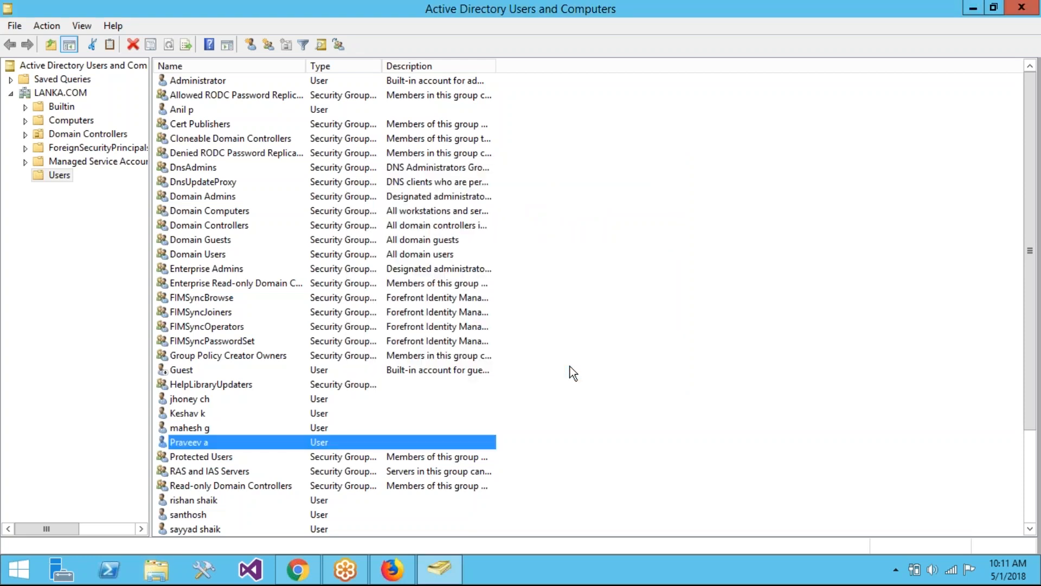
Switch to Chrome and copy the ravana/sites/demo/ part of the DemoRavana site address
{"action": "left_click", "coordinate": [973, 7]}
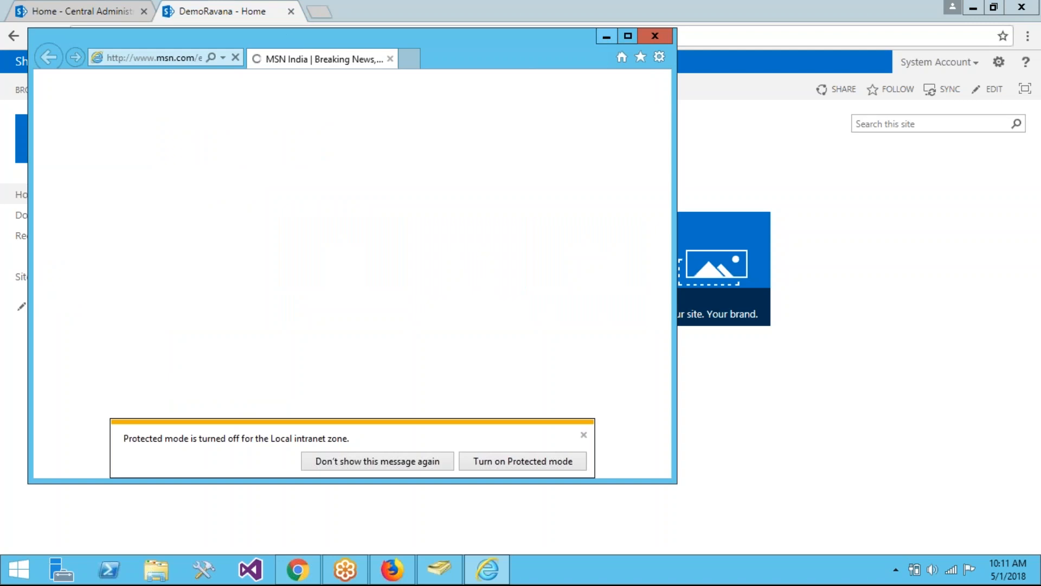
{"action": "left_click", "coordinate": [606, 37]}
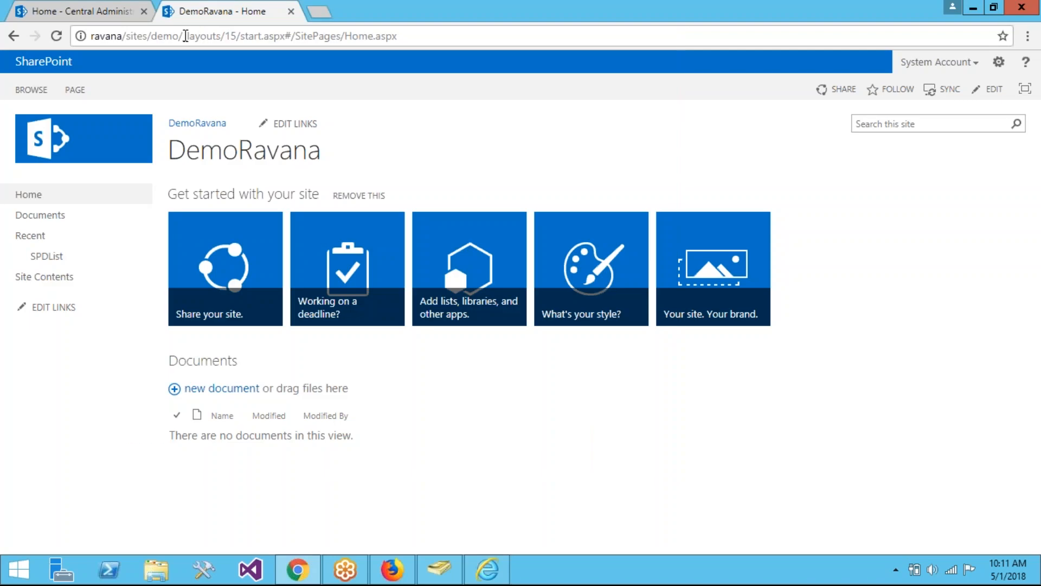
{"action": "left_click_drag", "start_coordinate": [185, 35], "coordinate": [86, 36]}
{"action": "key", "text": "ctrl+c"}
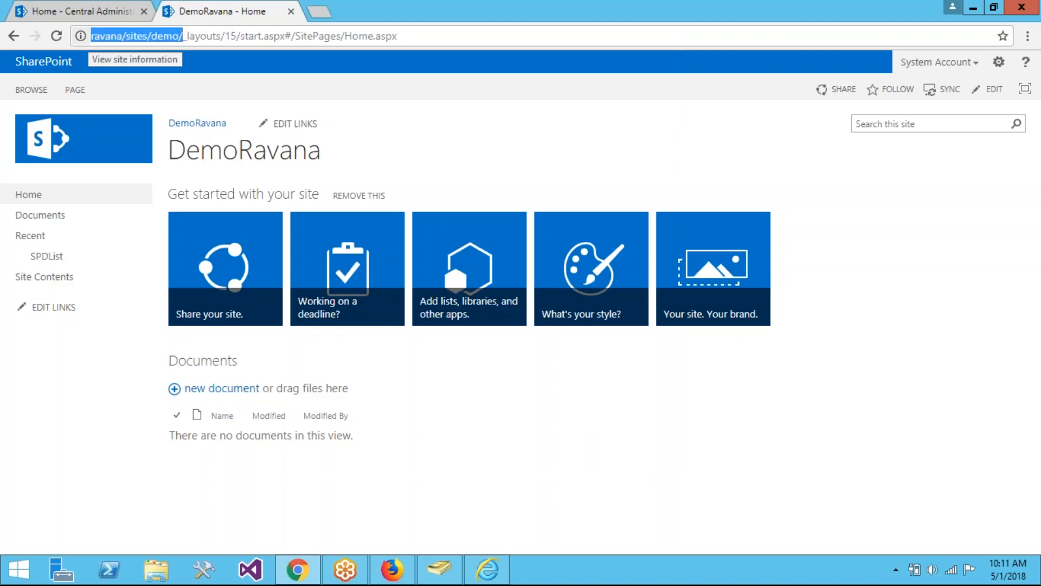
{"action": "left_click", "coordinate": [487, 567]}
{"action": "left_click", "coordinate": [735, 157]}
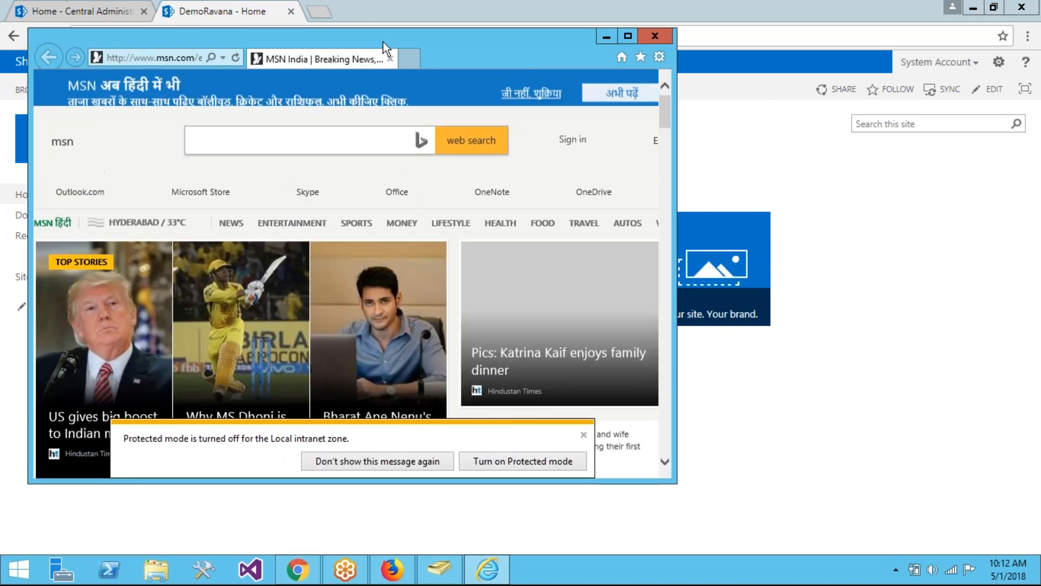
{"action": "double_click", "coordinate": [252, 40]}
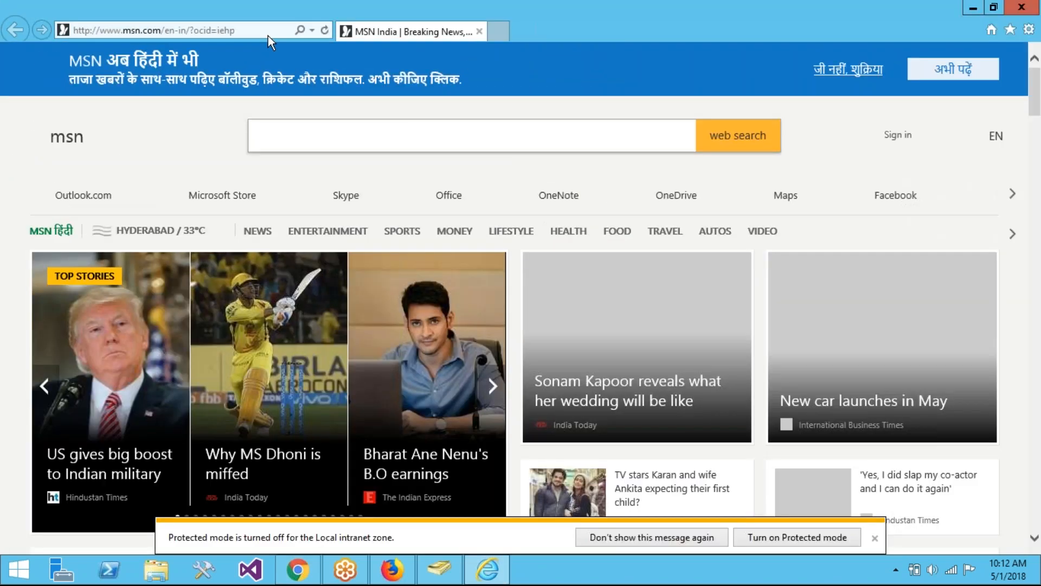
{"action": "left_click", "coordinate": [268, 33]}
{"action": "key", "text": "ctrl+v"}
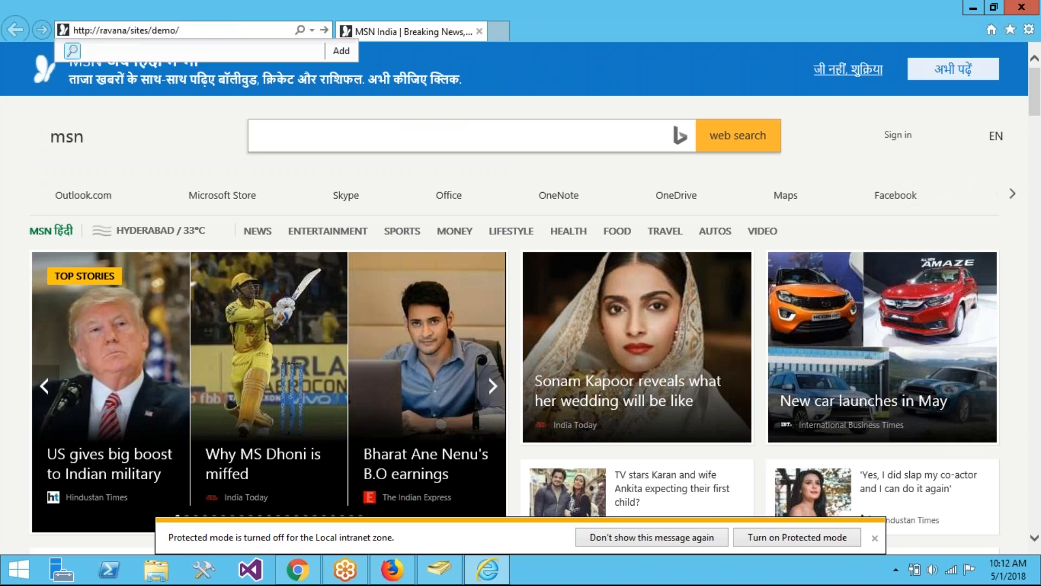
{"action": "key", "text": "Return"}
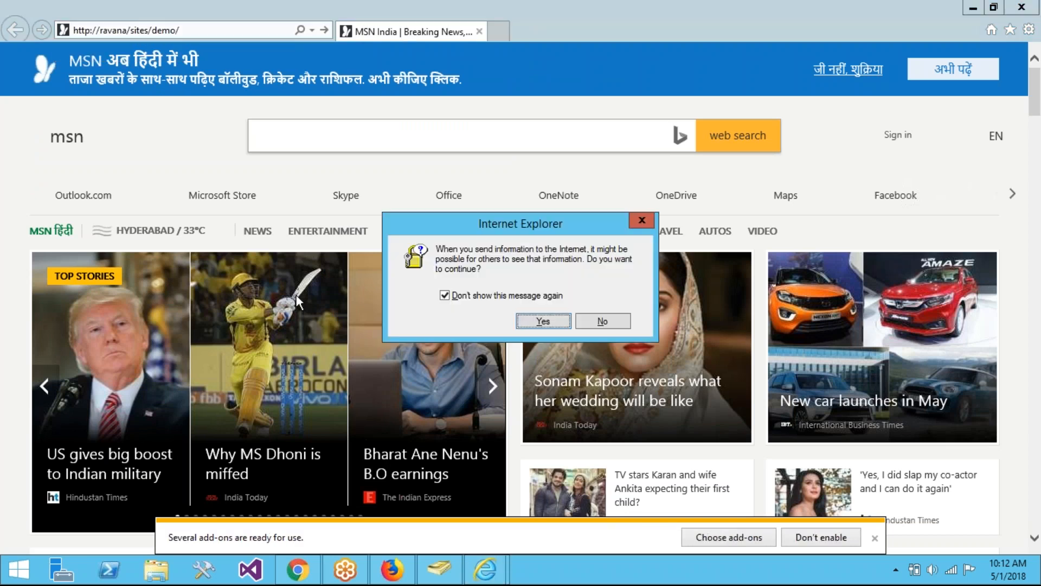
{"action": "left_click", "coordinate": [543, 321]}
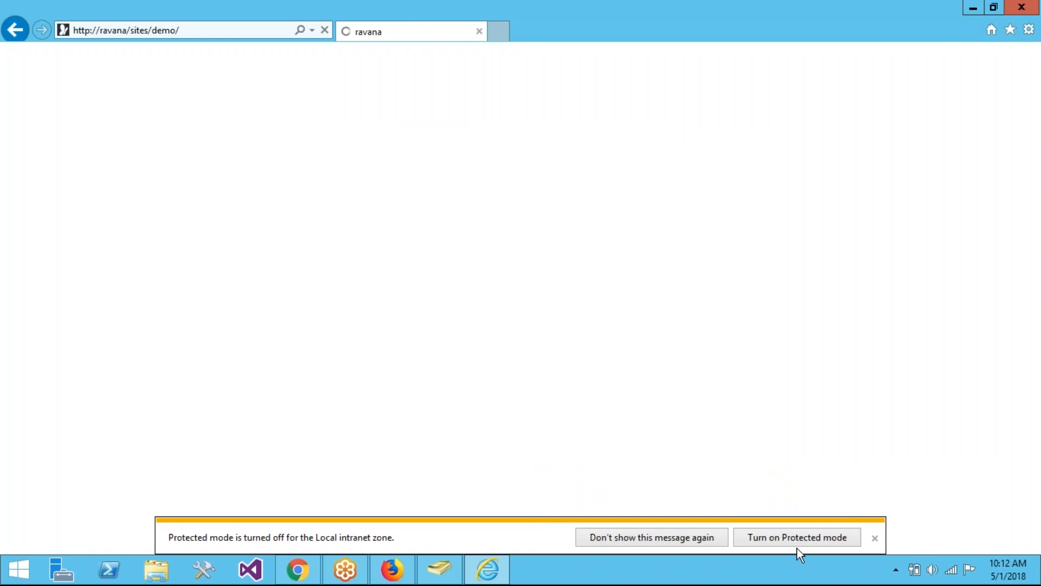
{"action": "left_click", "coordinate": [716, 539]}
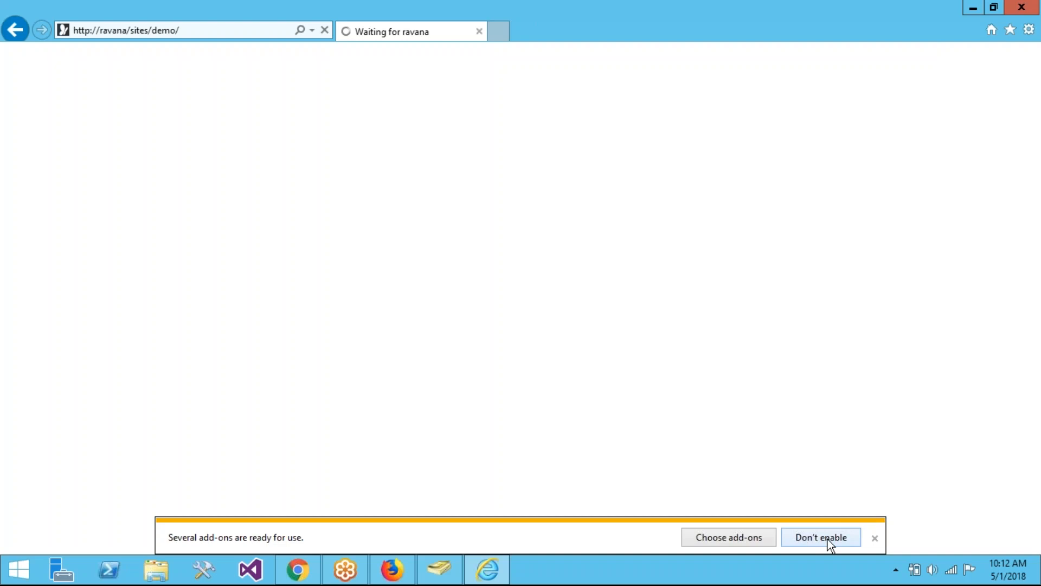
{"action": "left_click", "coordinate": [875, 538]}
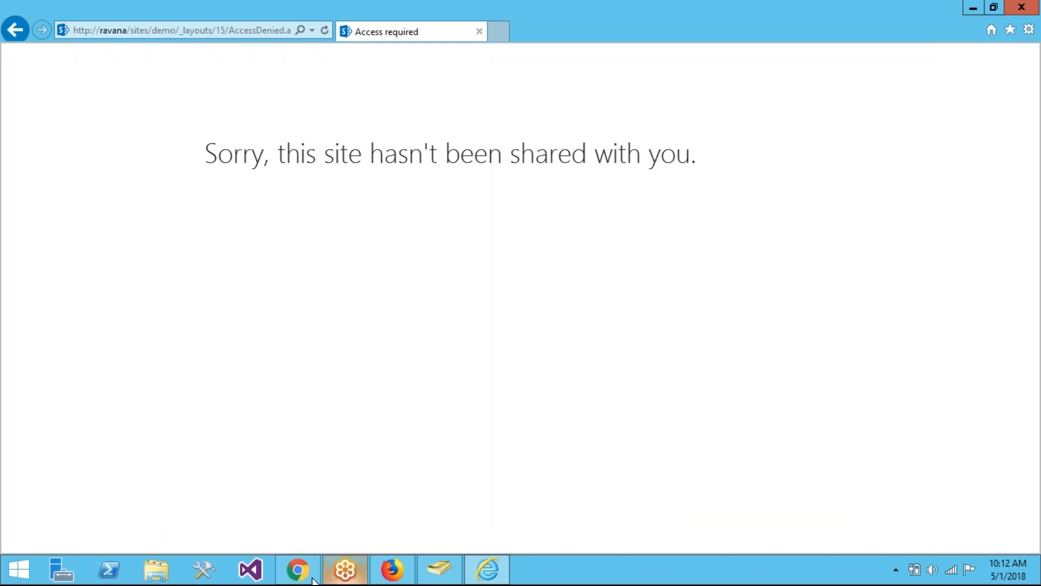
Switch to Chrome and open the site permissions page from the DemoRavana site settings
{"action": "left_click", "coordinate": [297, 569]}
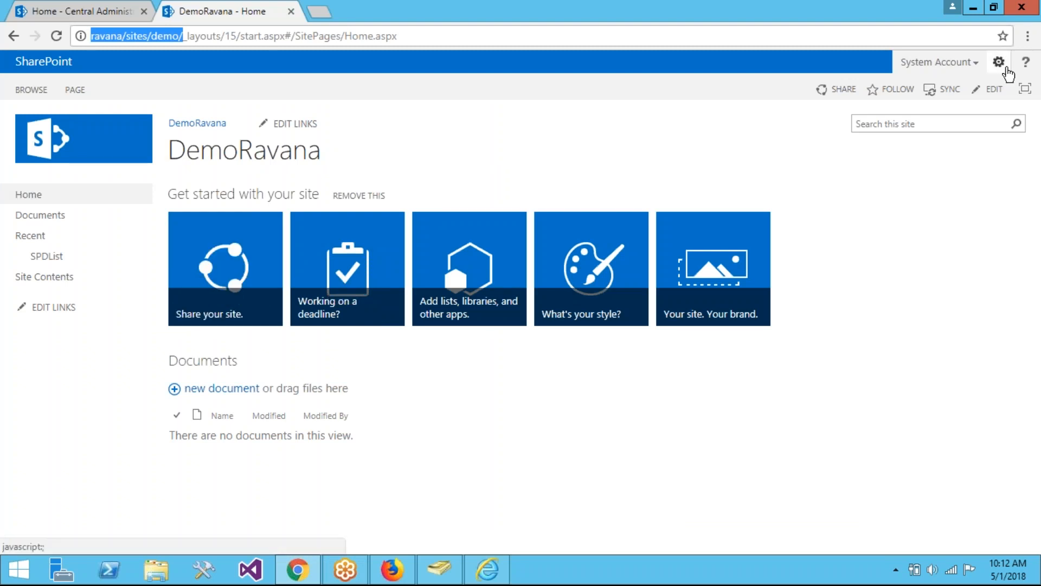
{"action": "left_click", "coordinate": [999, 61]}
{"action": "left_click", "coordinate": [948, 249]}
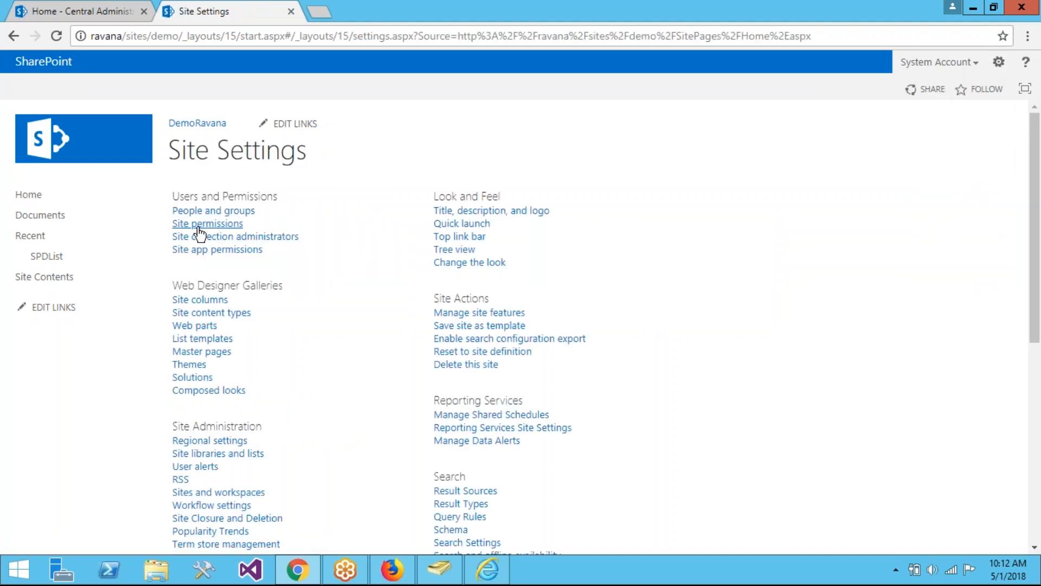
{"action": "left_click", "coordinate": [200, 227]}
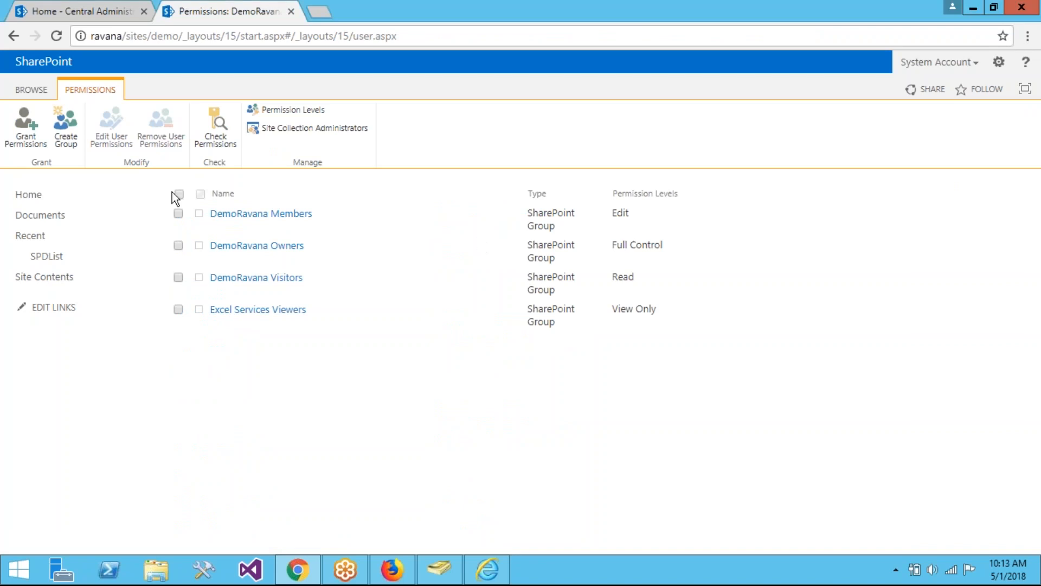
Check the domain user's permissions on the DemoRavana site, then close the check
{"action": "left_click", "coordinate": [226, 123]}
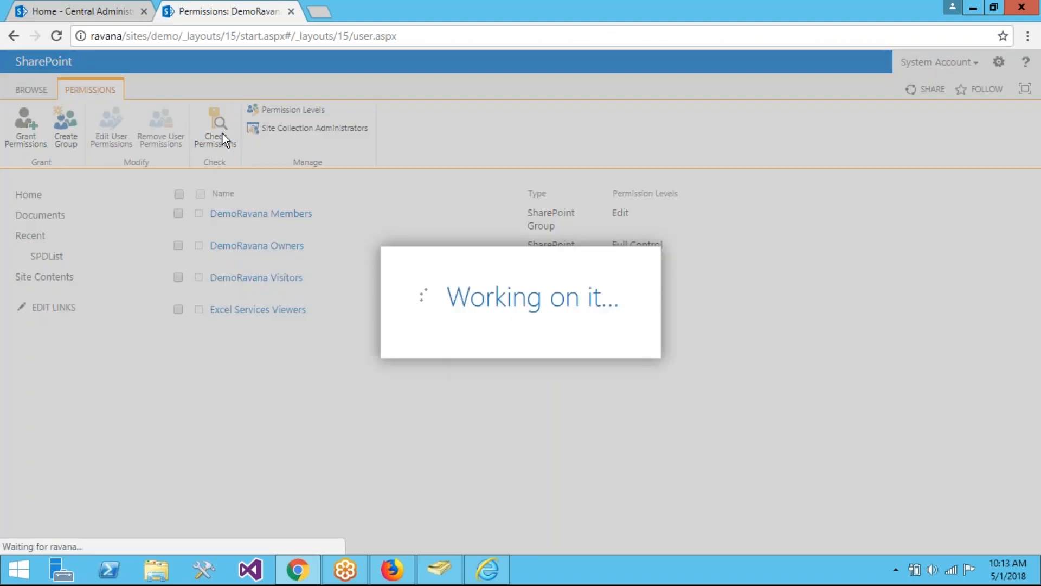
{"action": "type", "text": "praveen"}
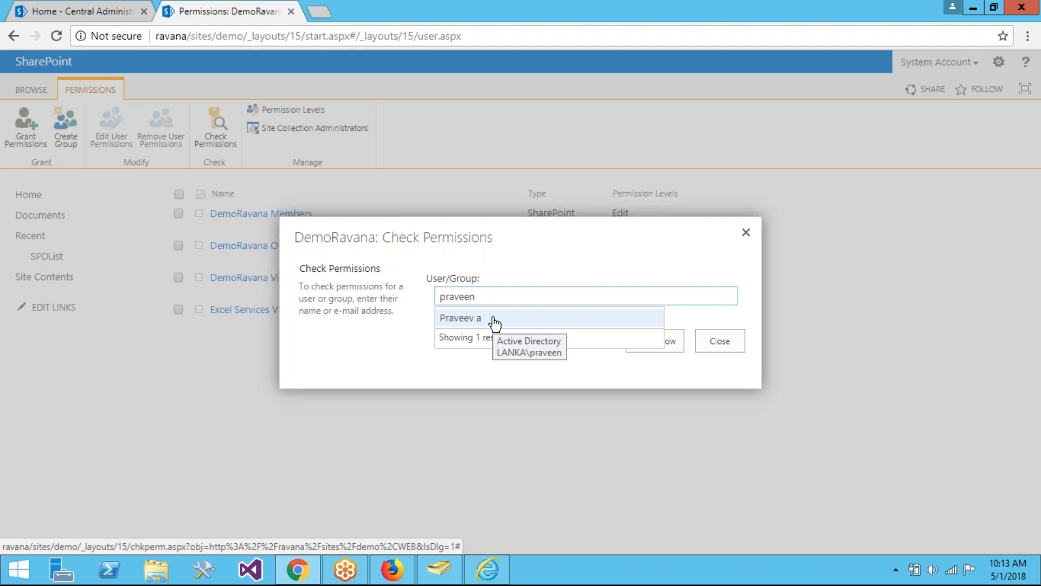
{"action": "left_click", "coordinate": [602, 320]}
{"action": "left_click", "coordinate": [643, 341]}
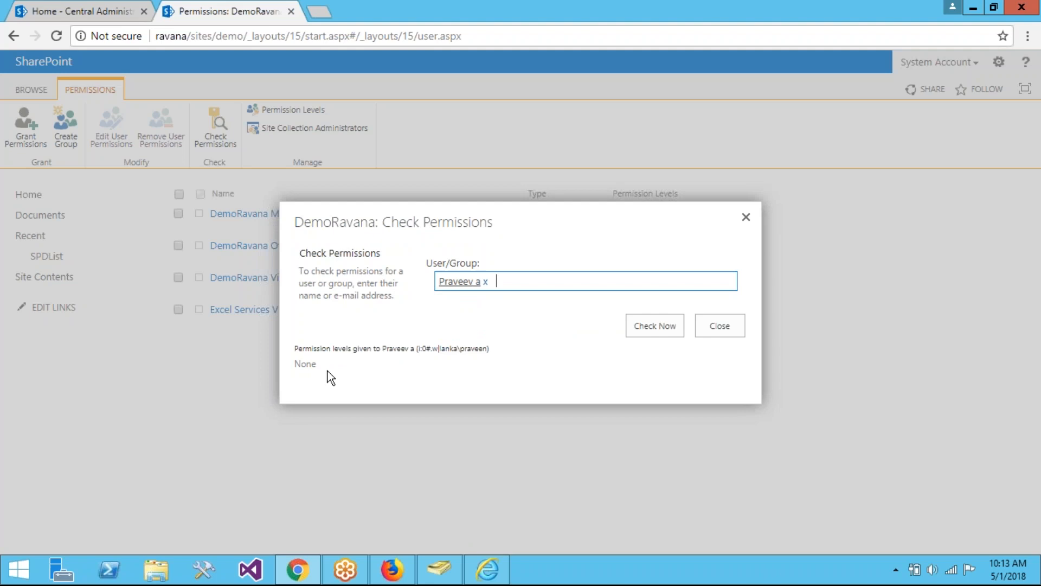
{"action": "left_click", "coordinate": [715, 326]}
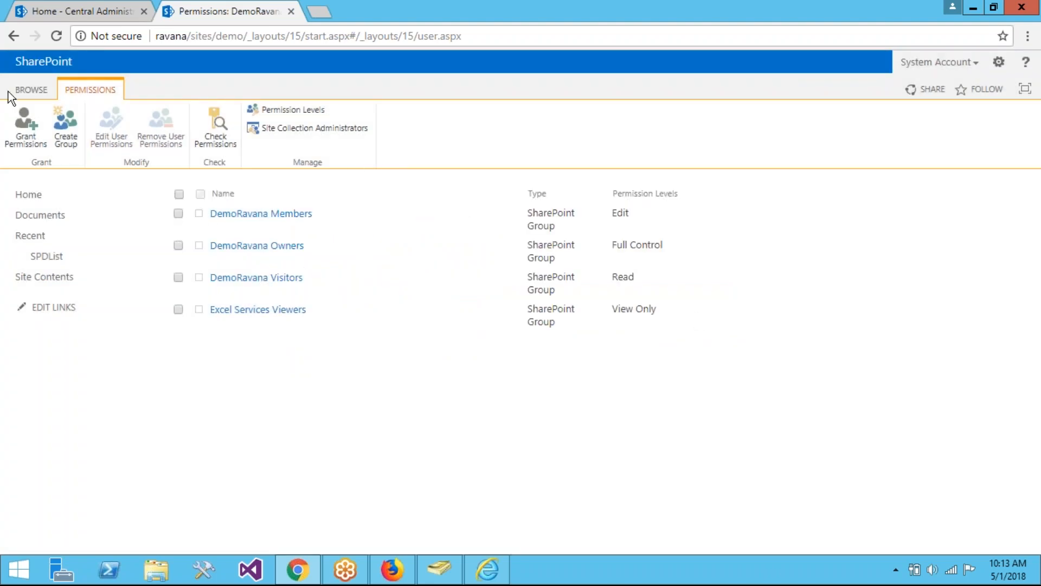
Share the DemoRavana site with the domain user, granting the Contribute permission level
{"action": "left_click", "coordinate": [31, 131]}
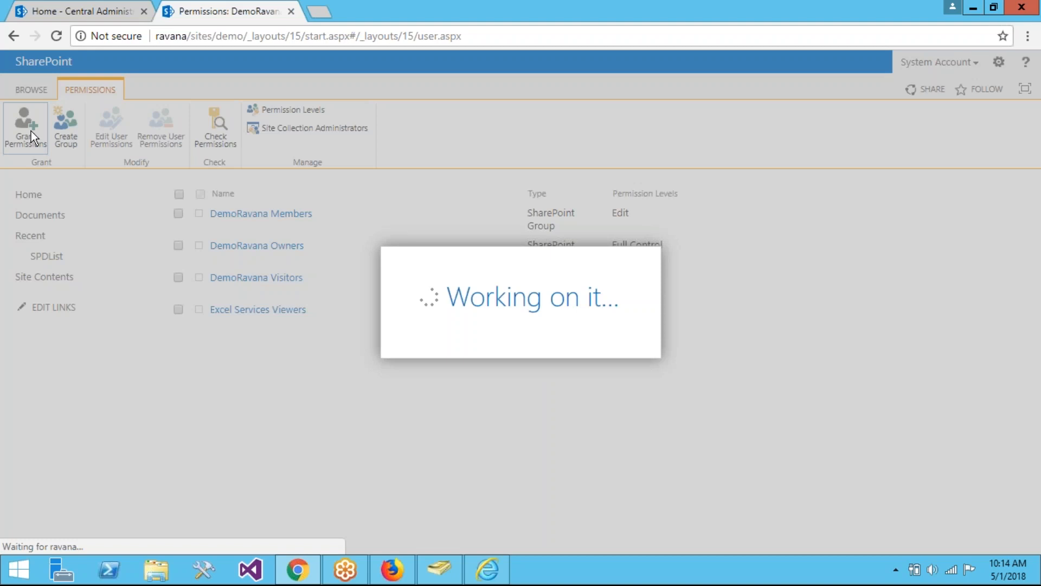
{"action": "left_click", "coordinate": [400, 299]}
{"action": "type", "text": "pravee"}
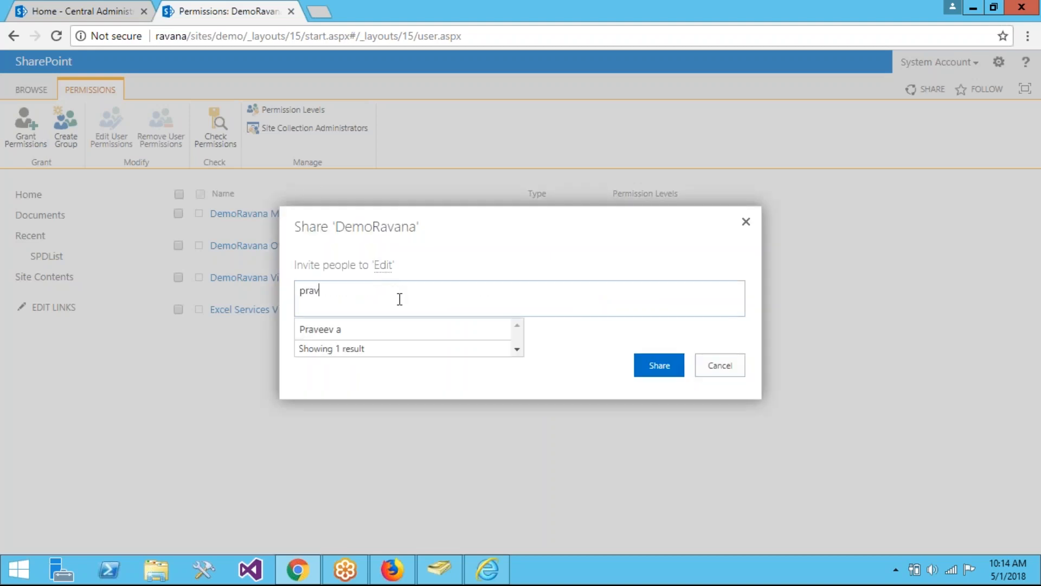
{"action": "left_click", "coordinate": [379, 329]}
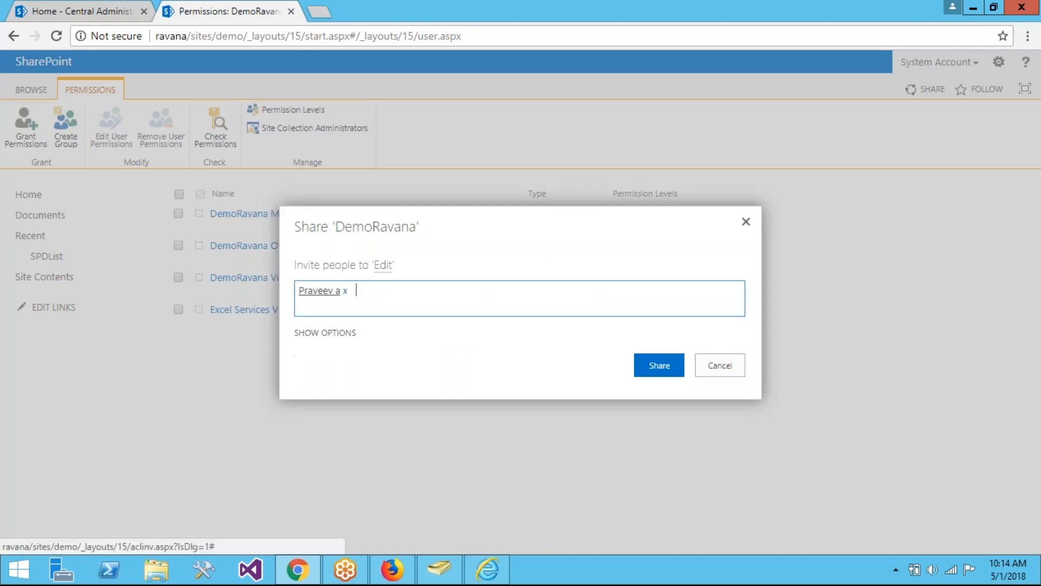
{"action": "left_click", "coordinate": [326, 332]}
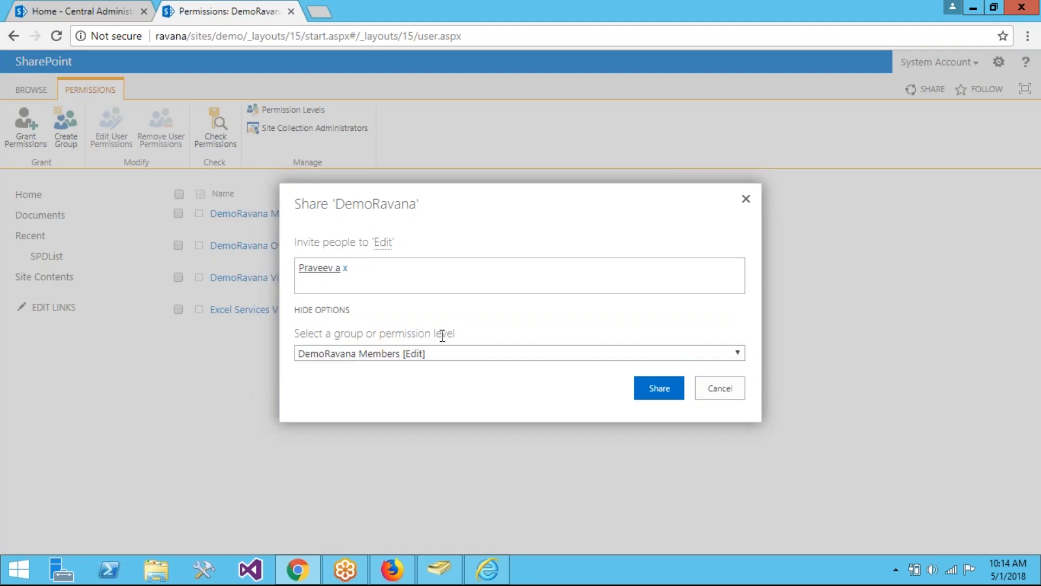
{"action": "left_click", "coordinate": [424, 356]}
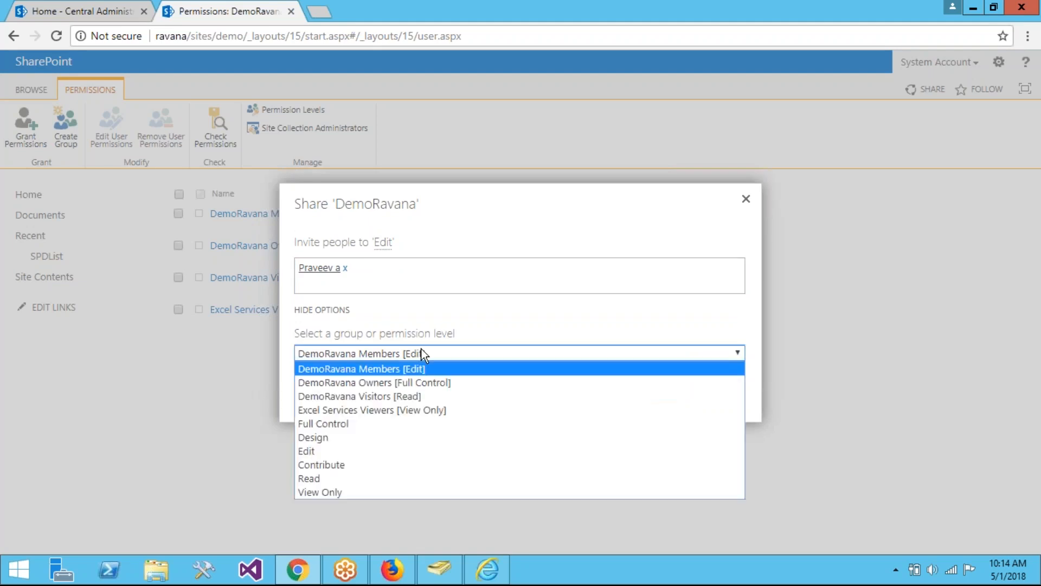
{"action": "left_click", "coordinate": [339, 466]}
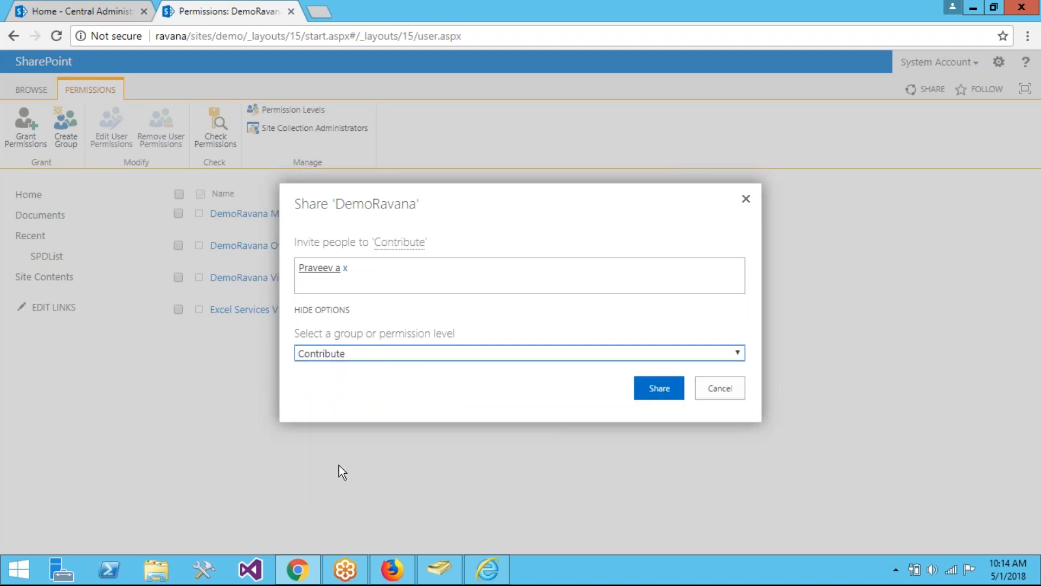
{"action": "left_click", "coordinate": [659, 386]}
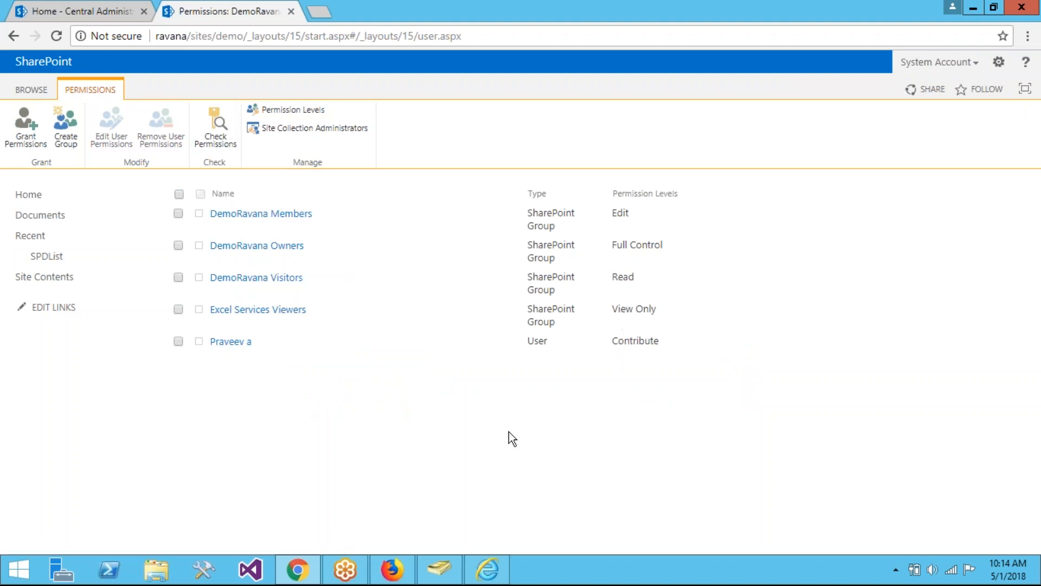
{"action": "left_click", "coordinate": [487, 569]}
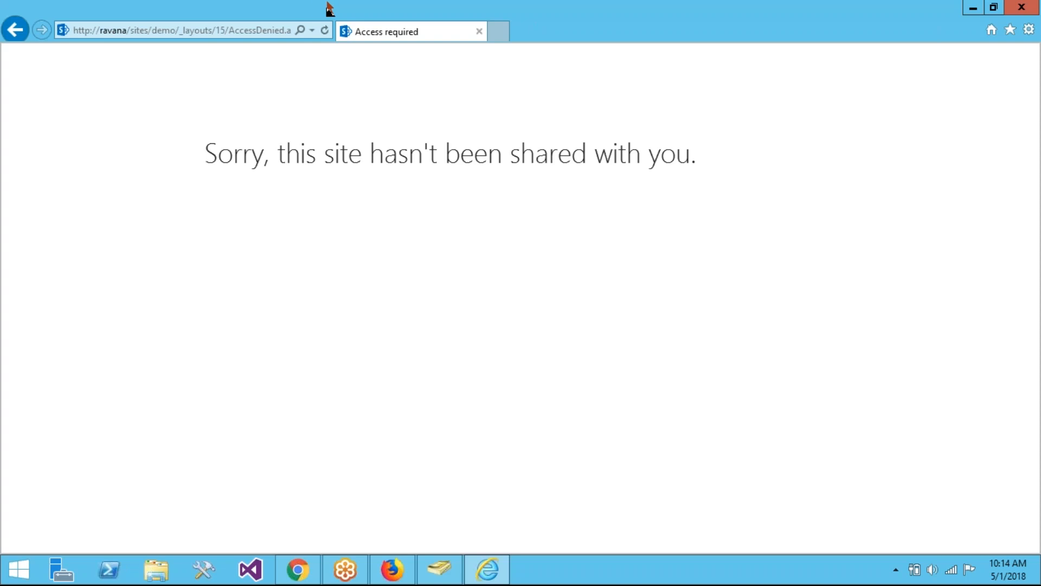
{"action": "left_click", "coordinate": [323, 34]}
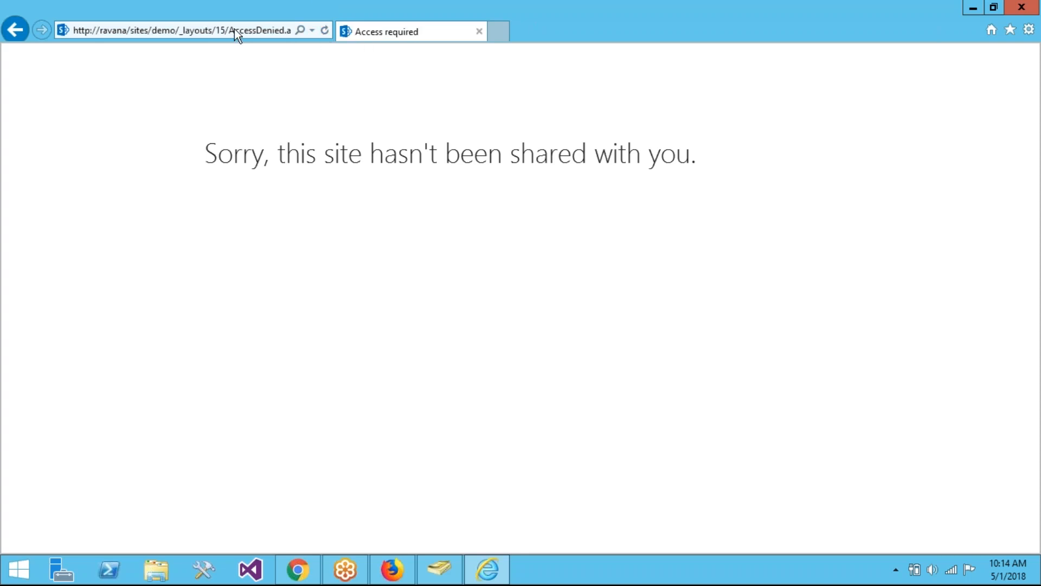
{"action": "left_click", "coordinate": [186, 30]}
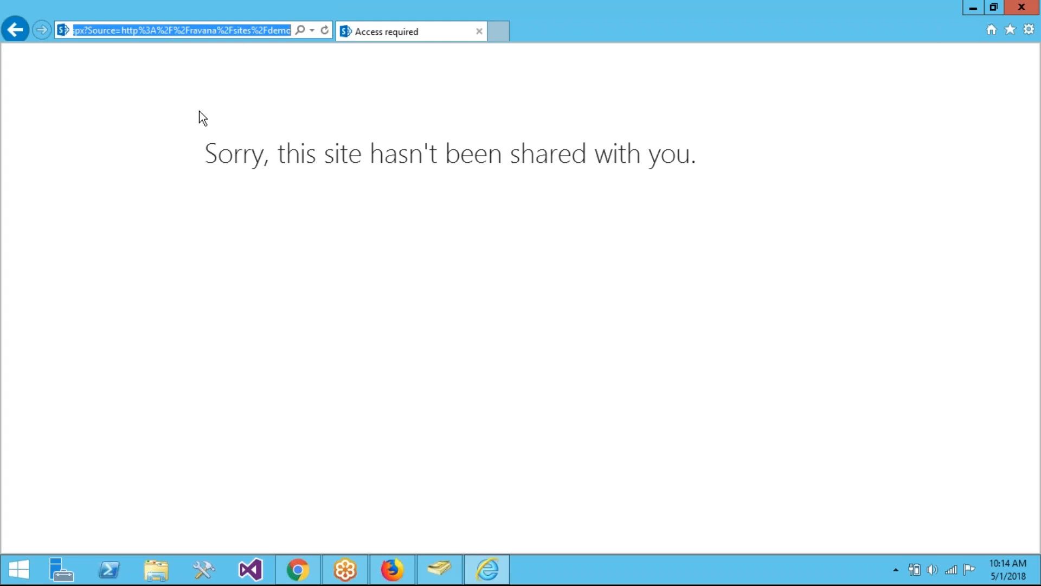
{"action": "key", "text": "ctrl+v"}
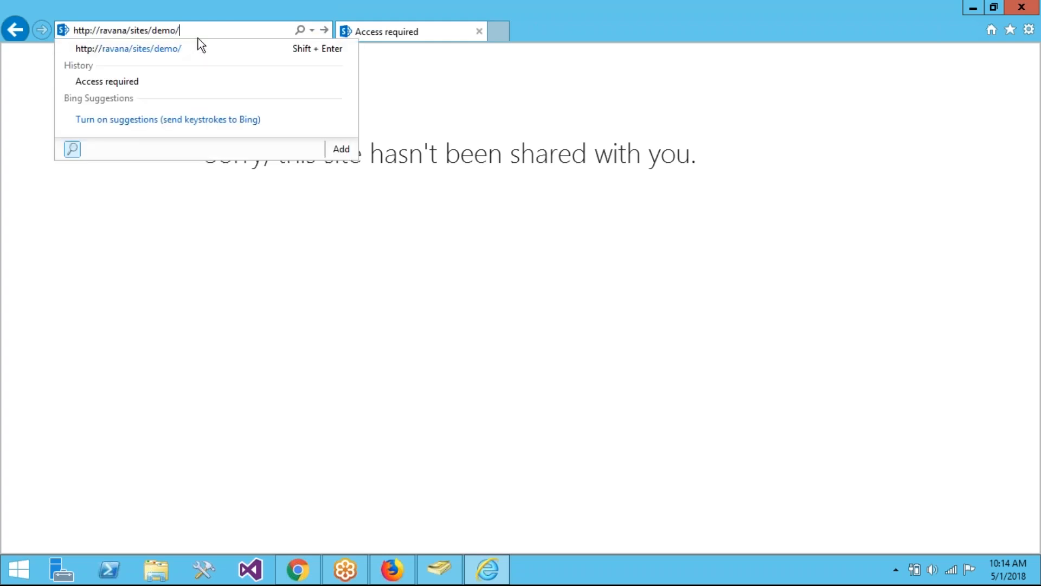
{"action": "key", "text": "Return"}
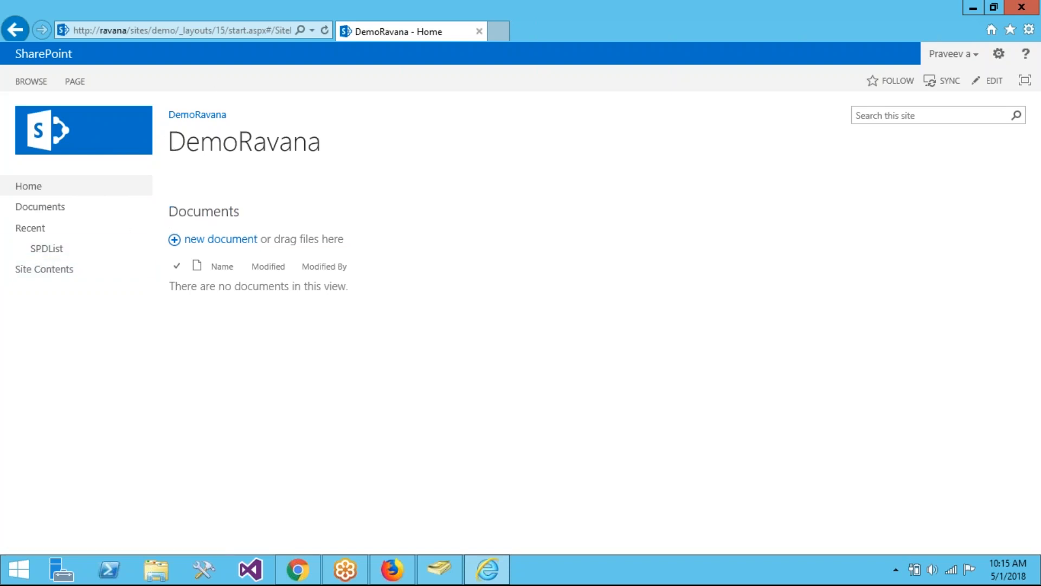
{"action": "left_click", "coordinate": [39, 253]}
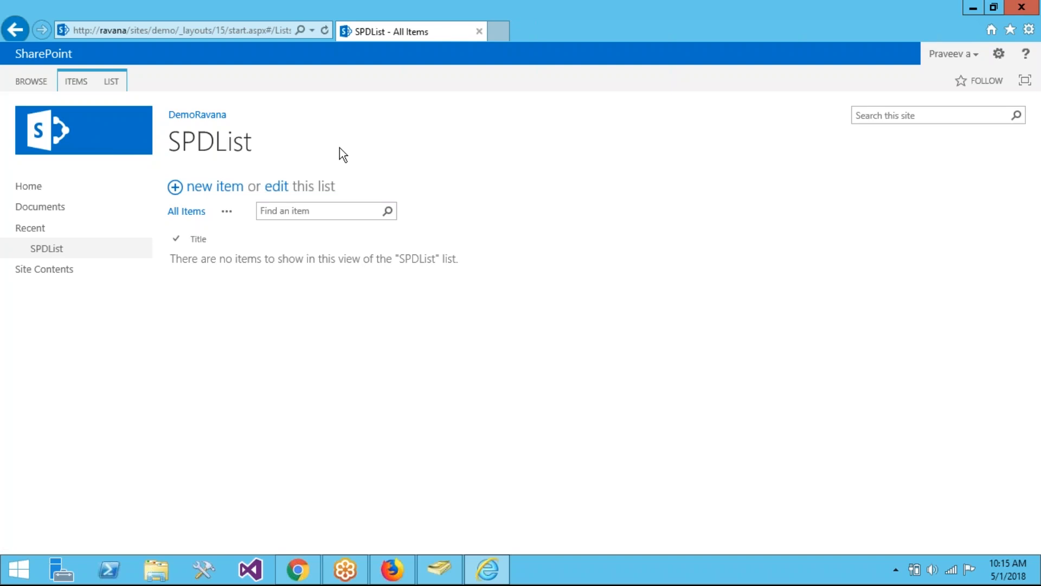
Switch to Chrome and create a single line of text column called Name in SPDList
{"action": "left_click", "coordinate": [286, 572]}
{"action": "left_click", "coordinate": [39, 258]}
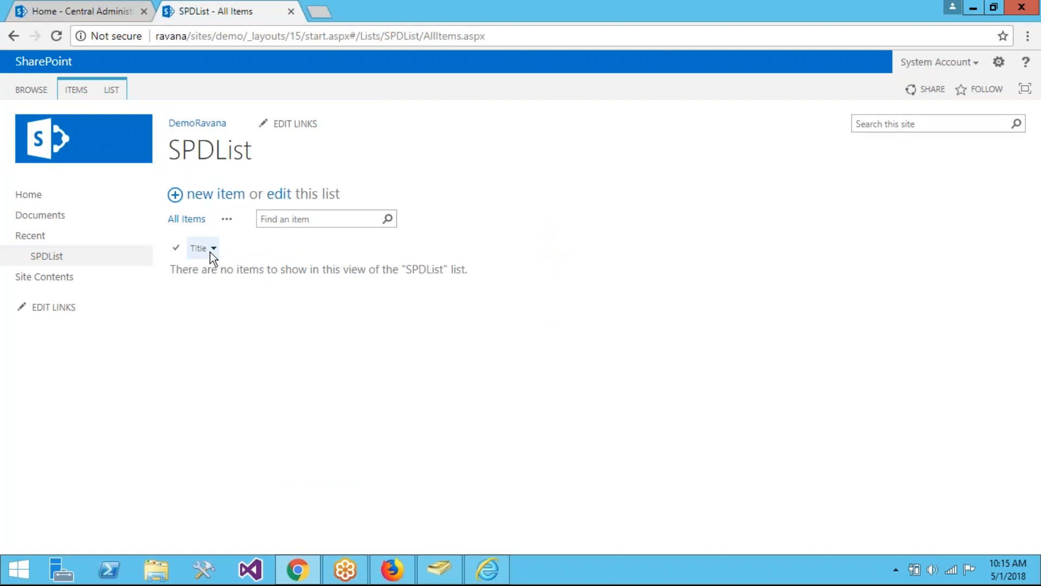
{"action": "left_click", "coordinate": [115, 91]}
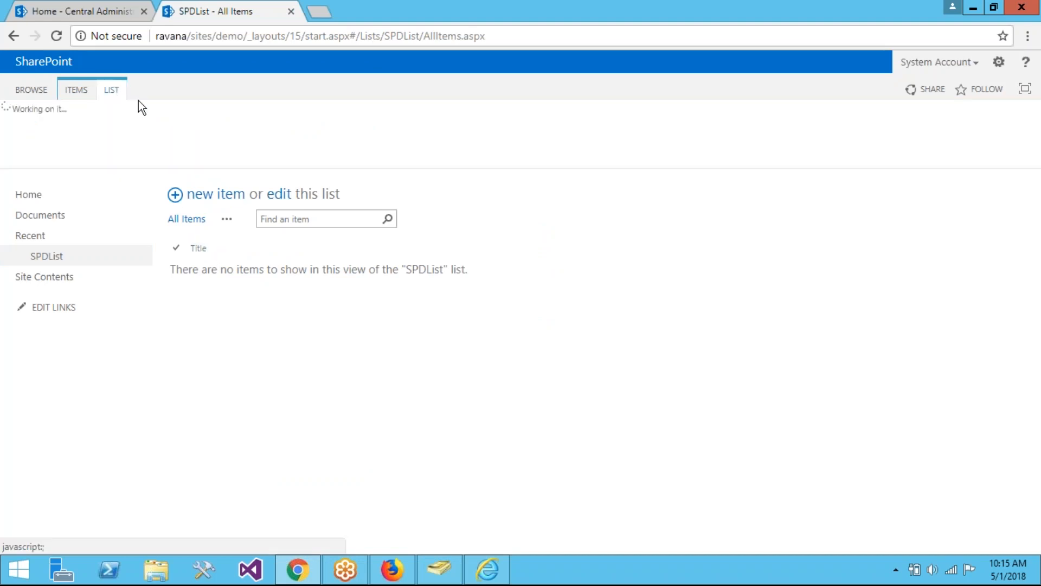
{"action": "left_click", "coordinate": [148, 130]}
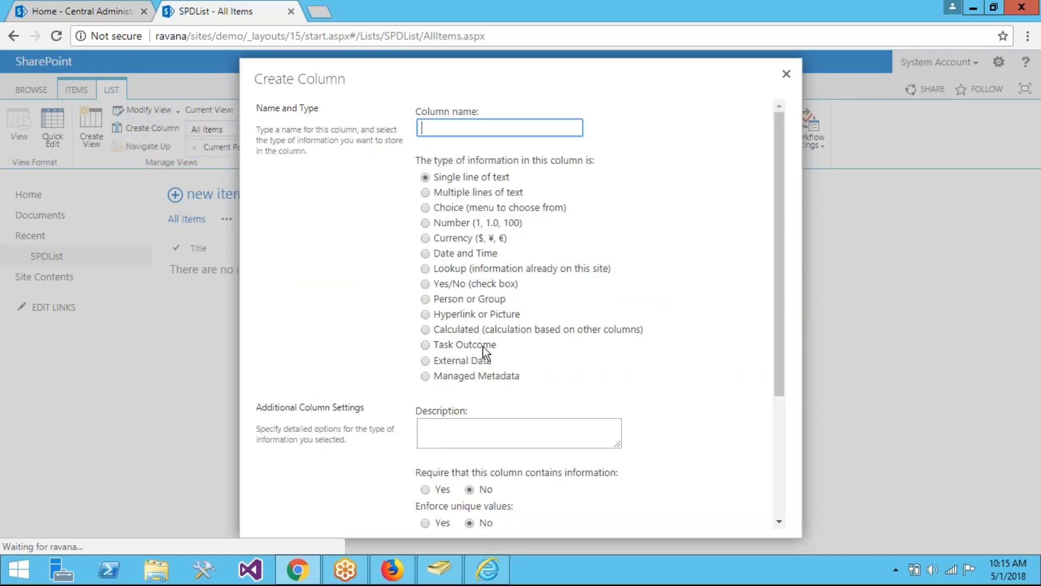
{"action": "type", "text": "Name"}
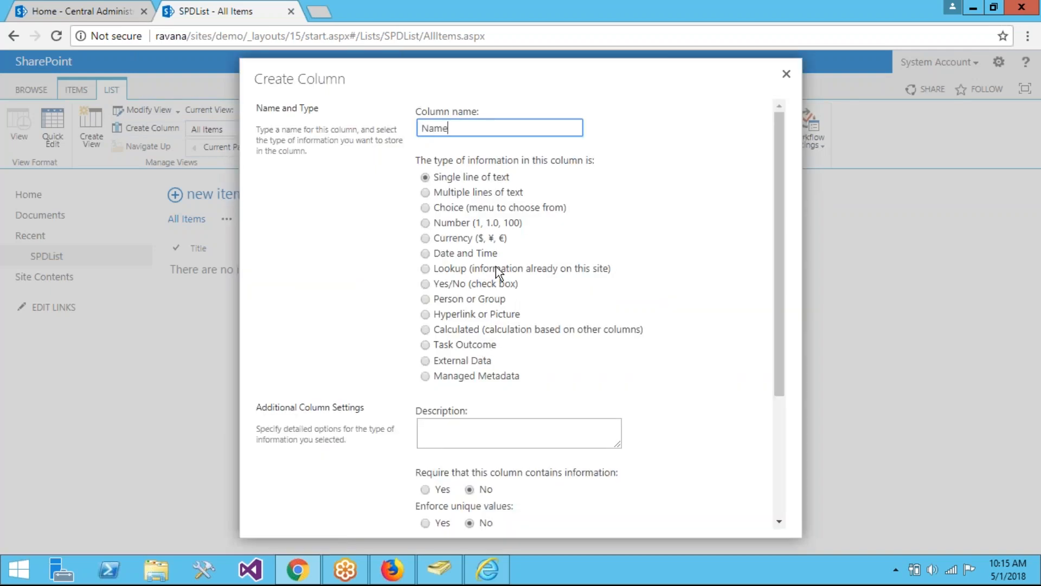
{"action": "left_click", "coordinate": [779, 203]}
{"action": "left_click_drag", "start_coordinate": [779, 203], "coordinate": [820, 409]}
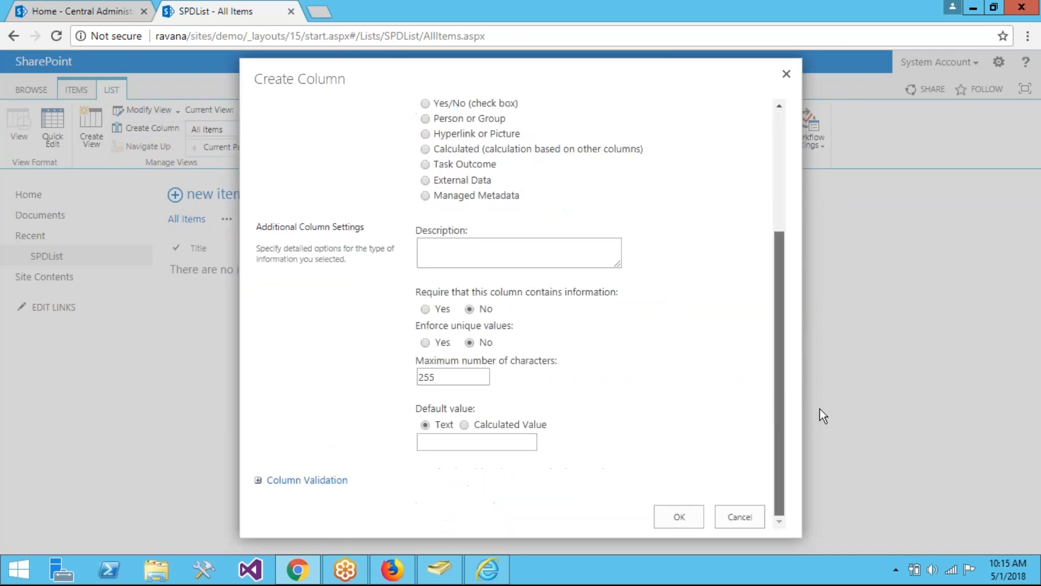
{"action": "left_click", "coordinate": [667, 524]}
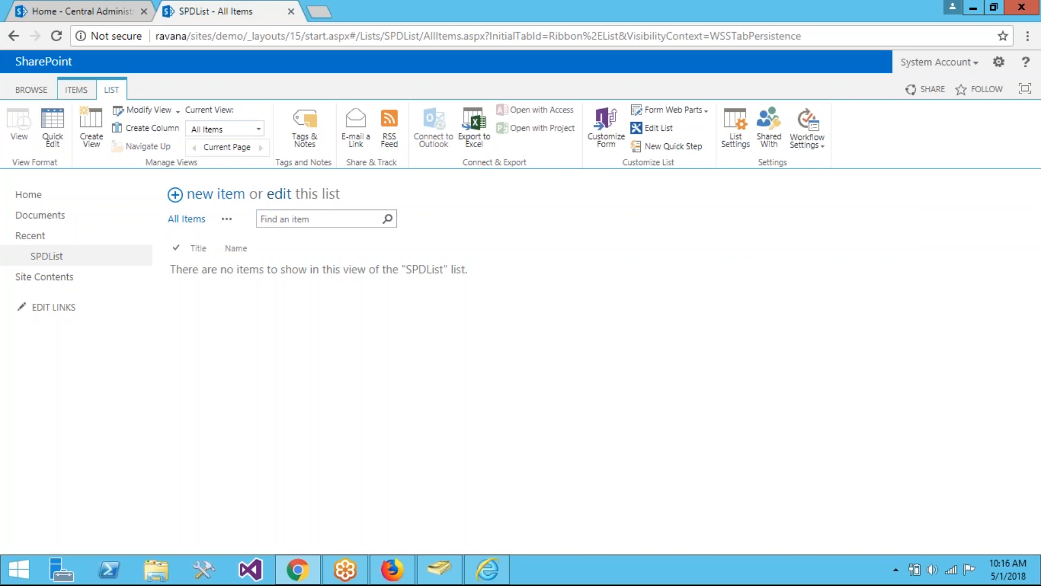
Add two SPDList items titled Mr, each with a person's name in the Name column, and stop editing the list
{"action": "left_click", "coordinate": [279, 194]}
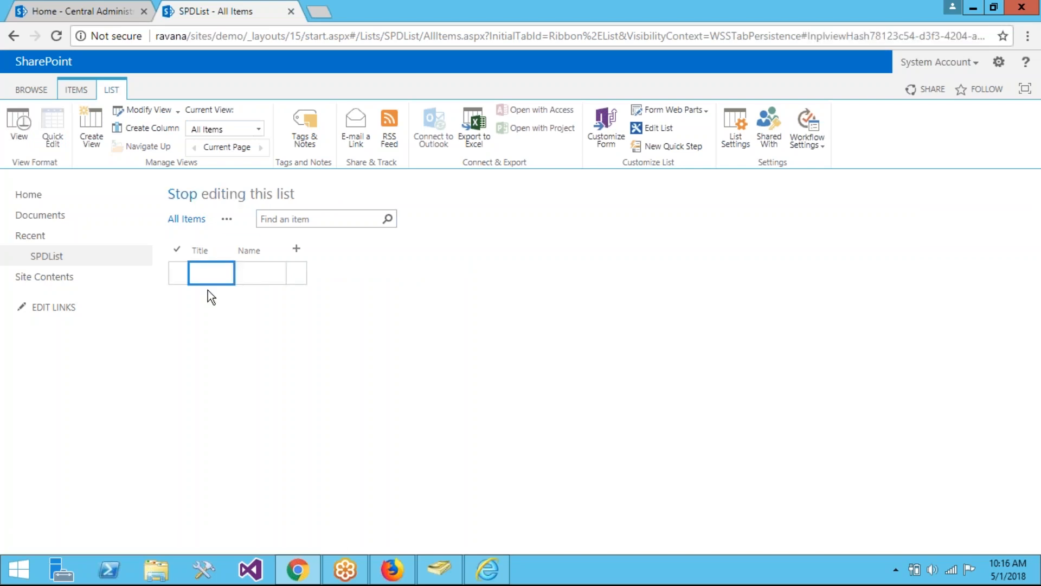
{"action": "key", "text": "Tab"}
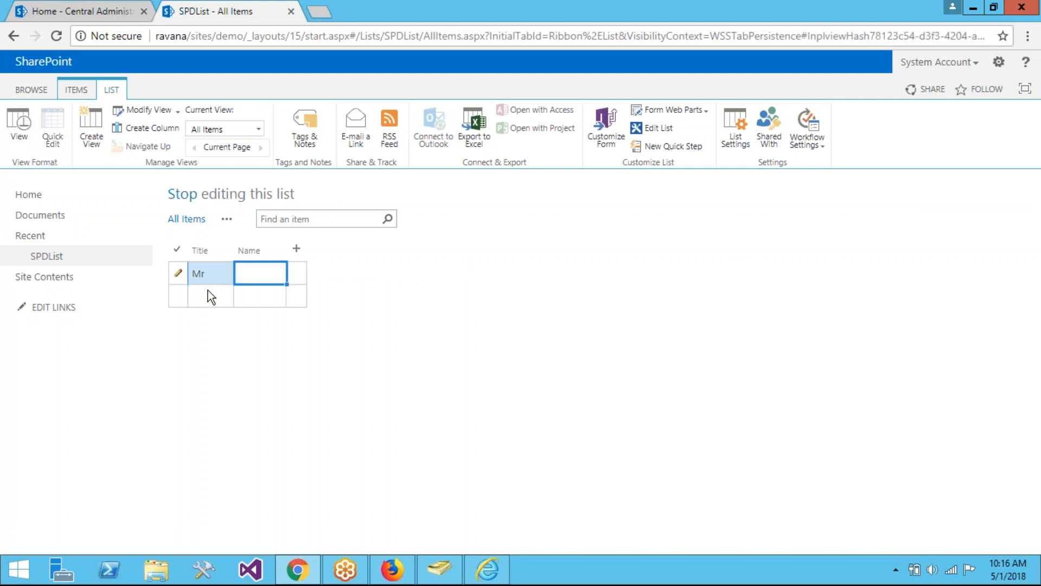
{"action": "type", "text": "Shaik"}
{"action": "key", "text": "Tab"}
{"action": "key", "text": "Tab"}
{"action": "type", "text": "Mr"}
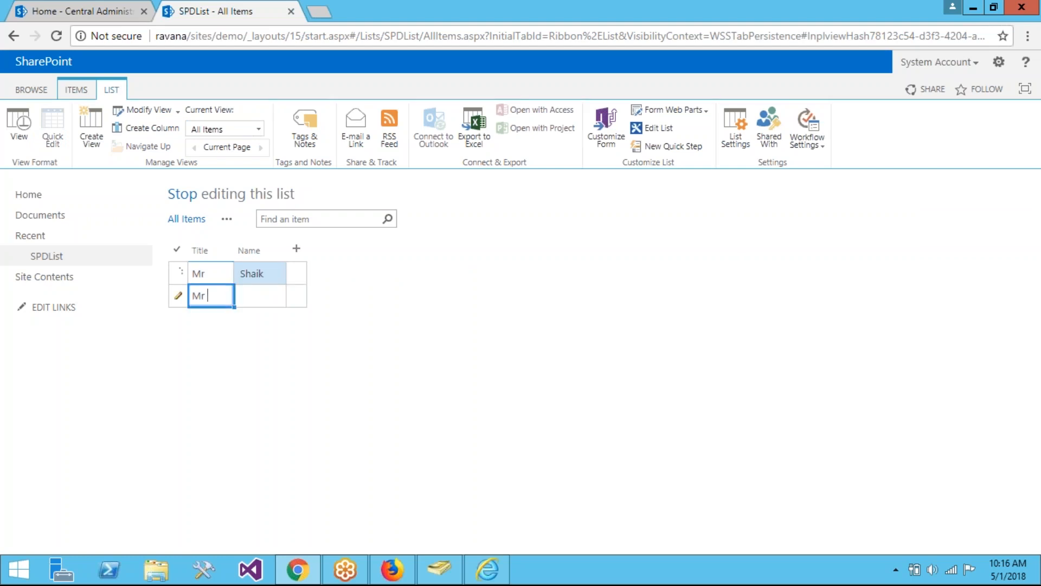
{"action": "key", "text": "Tab"}
{"action": "type", "text": "Rishan"}
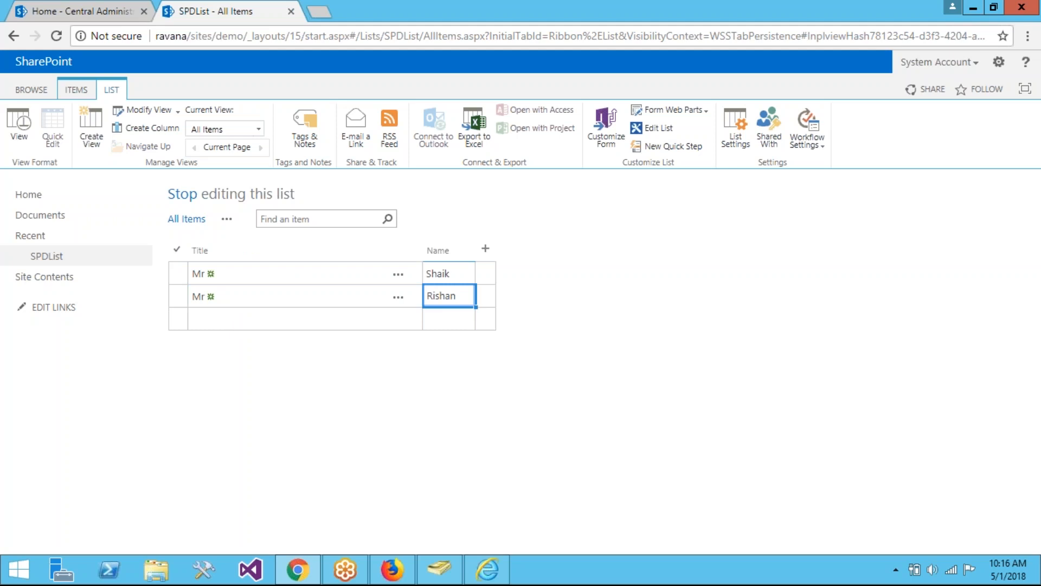
{"action": "left_click", "coordinate": [169, 193]}
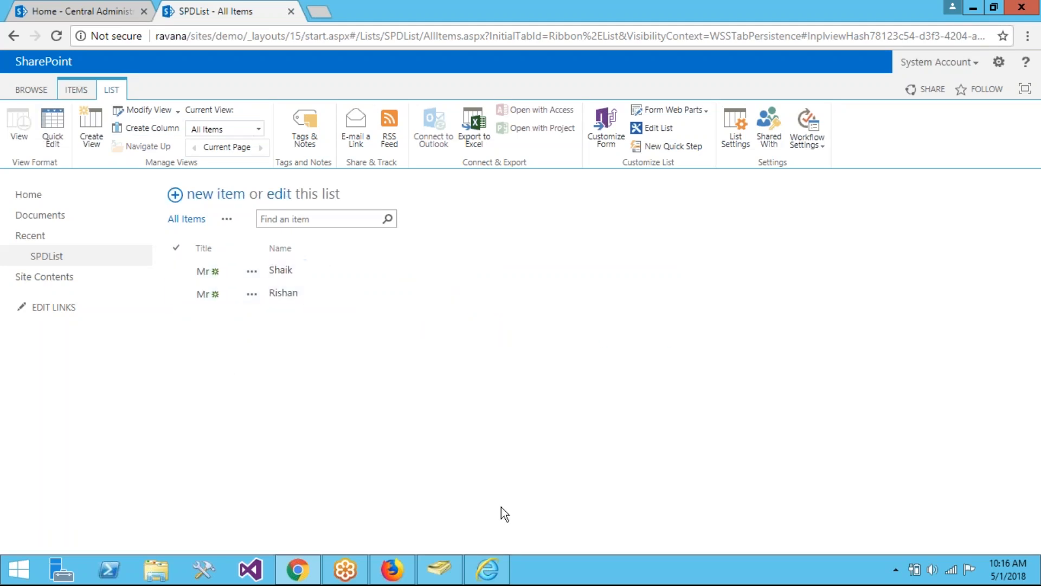
Refresh SPDList in Internet Explorer to check the new column and items as the domain user, then return to Chrome
{"action": "left_click", "coordinate": [497, 578]}
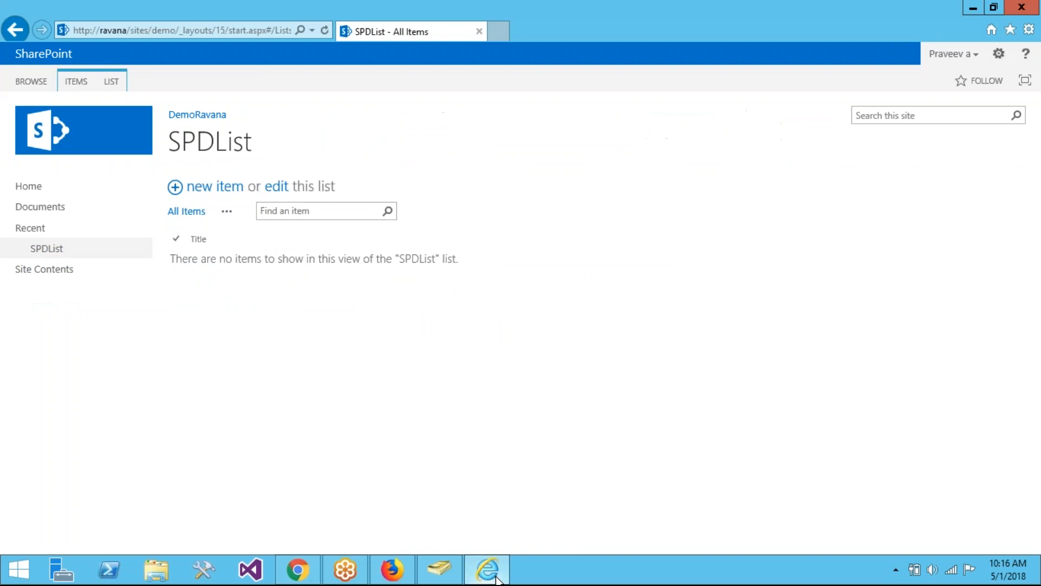
{"action": "left_click", "coordinate": [325, 29]}
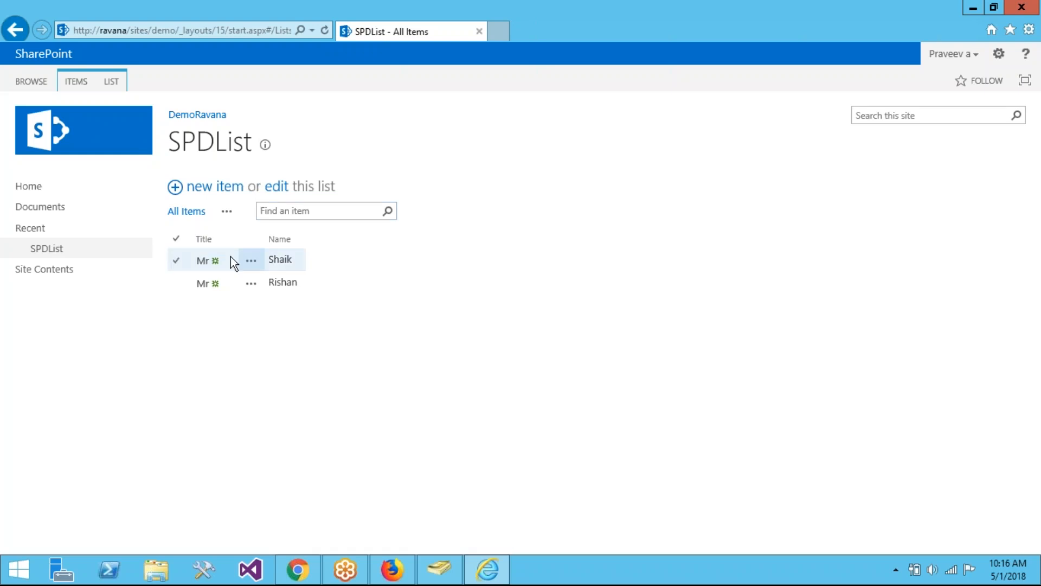
{"action": "left_click", "coordinate": [319, 574]}
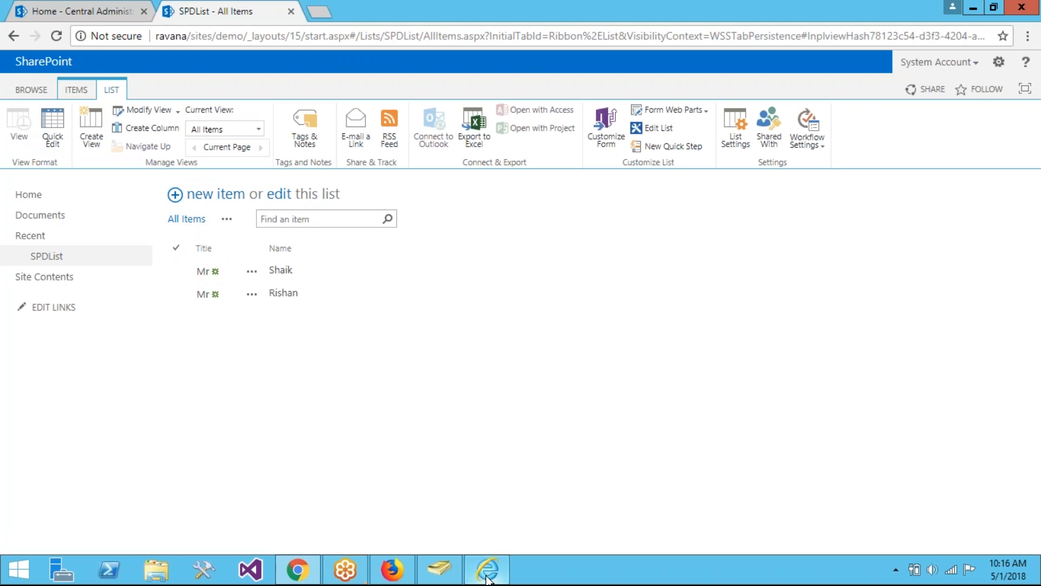
{"action": "mouse_move", "coordinate": [488, 576]}
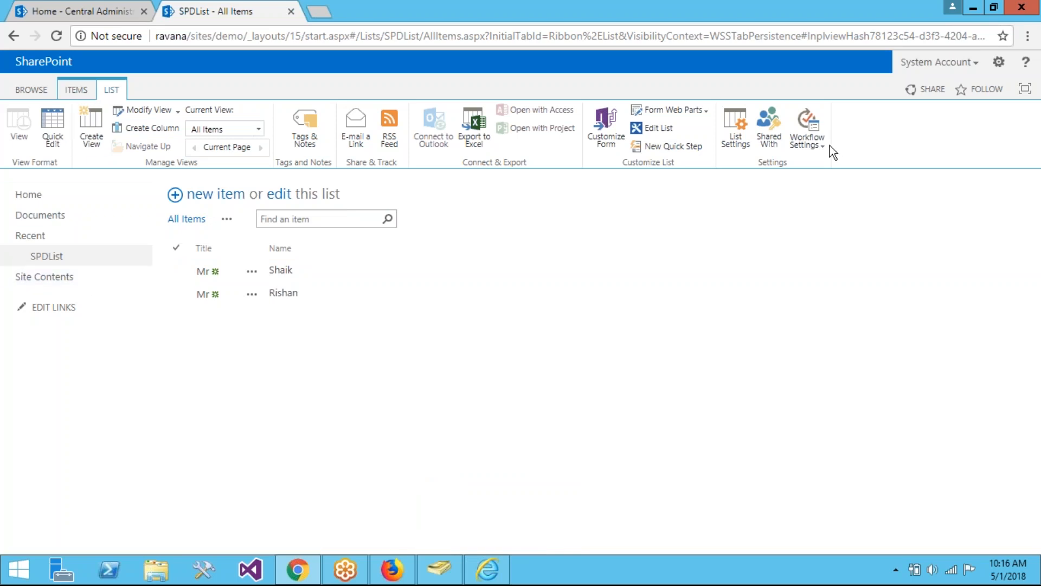
Open the permissions of SPDList from its list settings and stop inheriting permissions from the DemoRavana site
{"action": "left_click", "coordinate": [740, 124]}
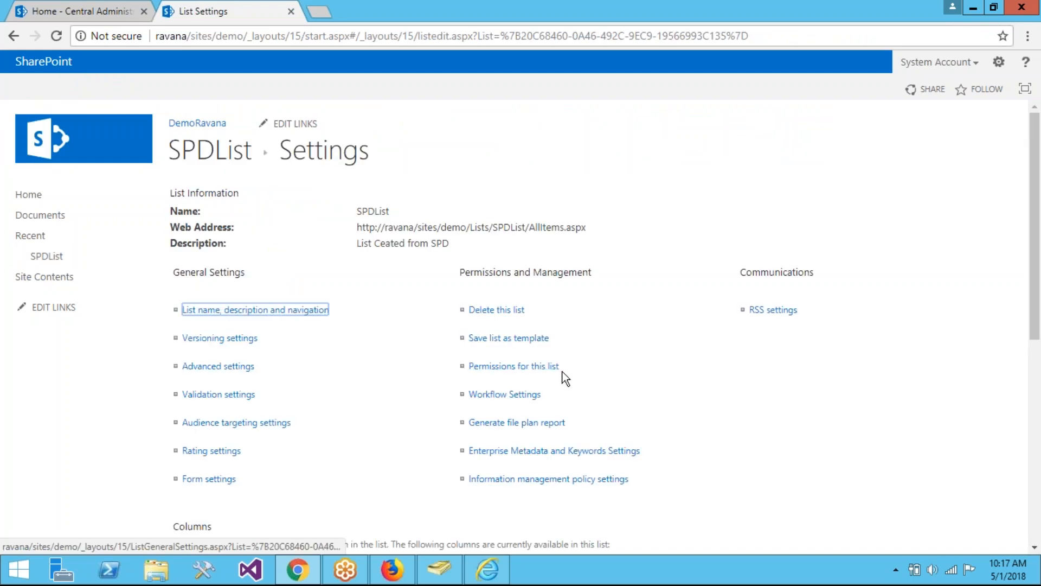
{"action": "left_click", "coordinate": [542, 372]}
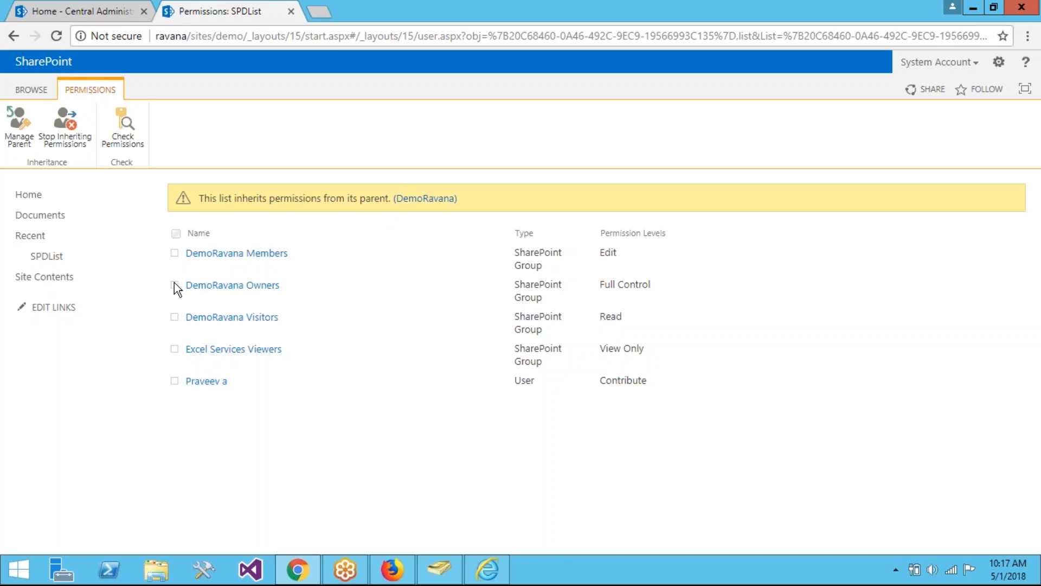
{"action": "left_click", "coordinate": [69, 140]}
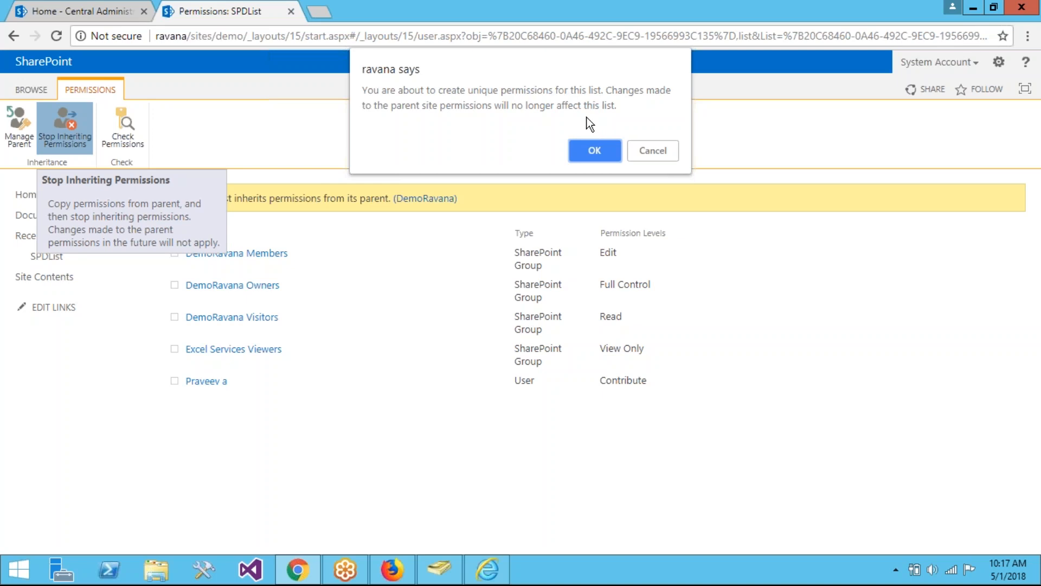
{"action": "left_click", "coordinate": [578, 149]}
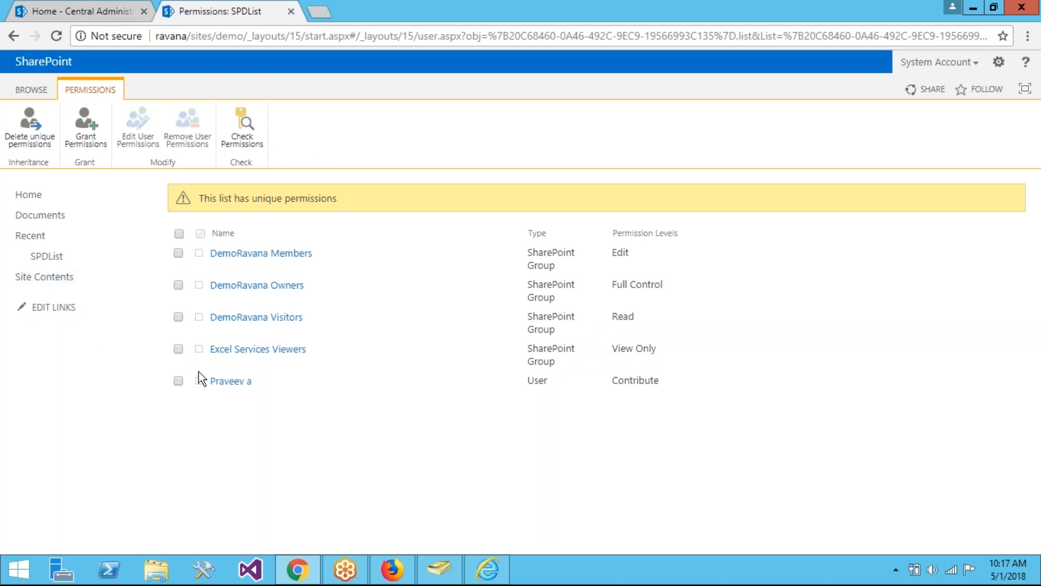
Switch to Internet Explorer and reopen the site home and SPDList to check the first domain user's access
{"action": "left_click", "coordinate": [488, 570]}
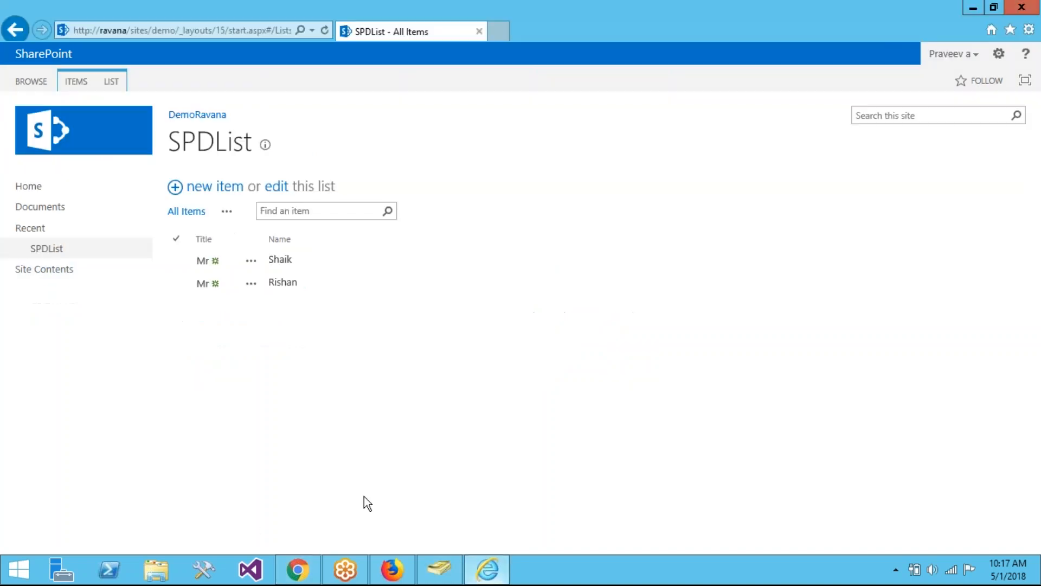
{"action": "left_click", "coordinate": [48, 187]}
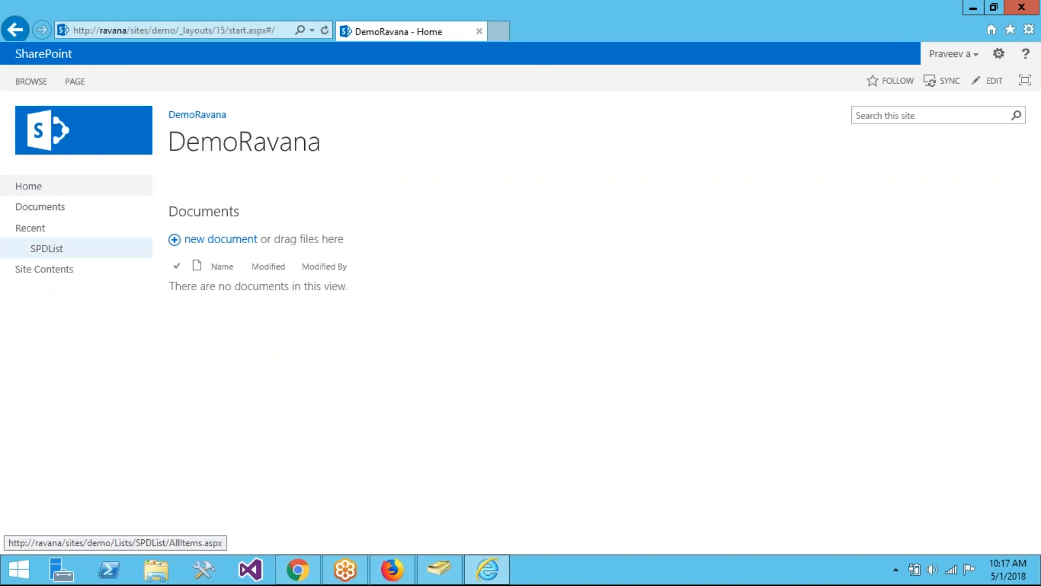
{"action": "left_click", "coordinate": [47, 248]}
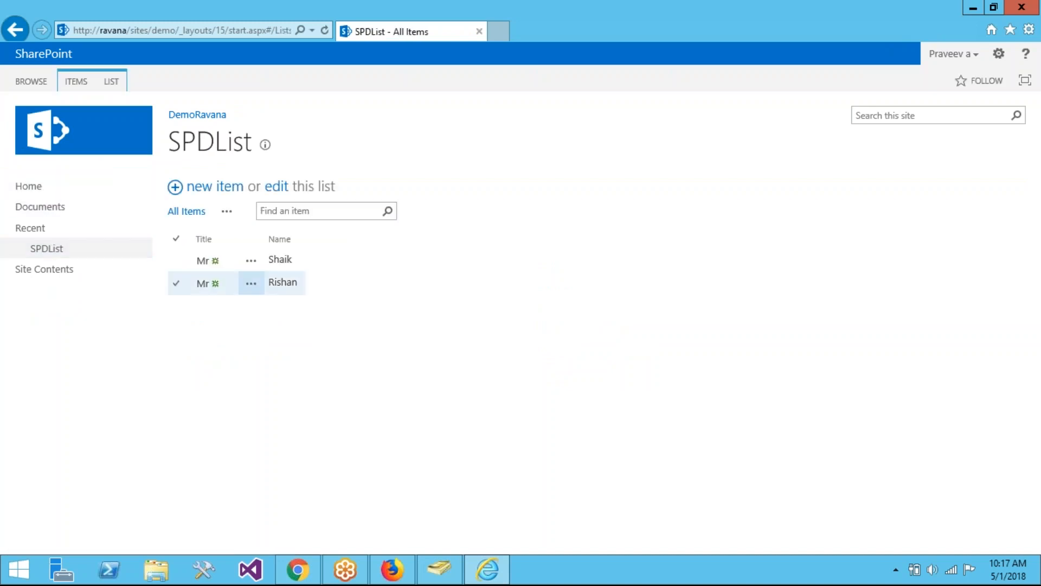
{"action": "left_click", "coordinate": [457, 566]}
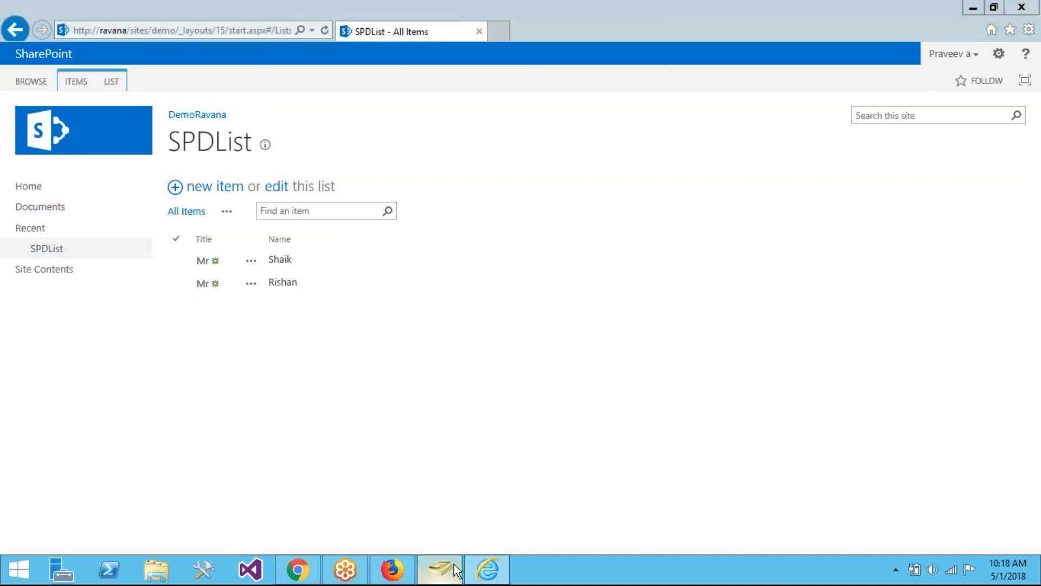
{"action": "left_click", "coordinate": [454, 564]}
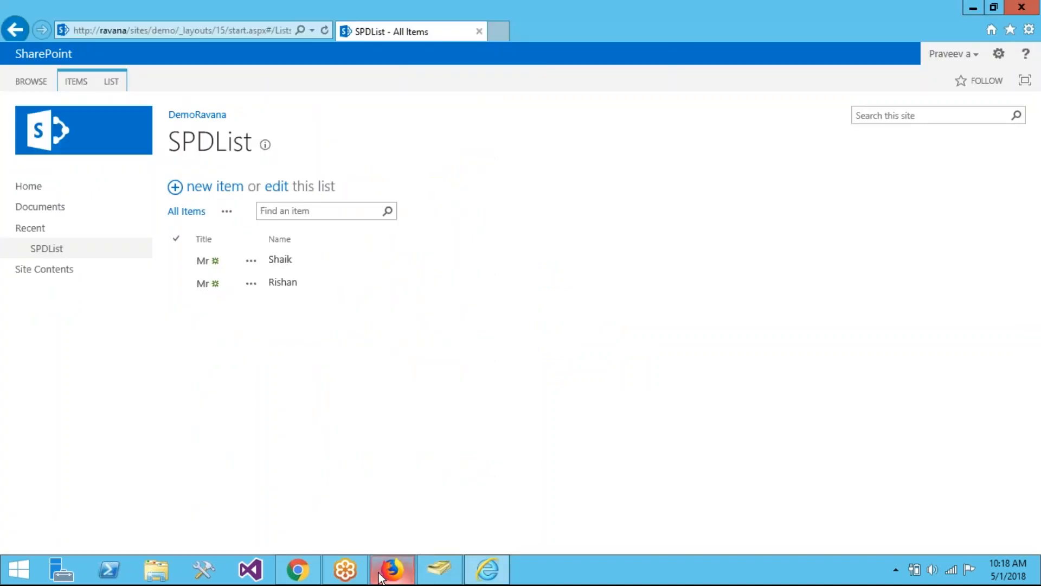
{"action": "left_click", "coordinate": [381, 576]}
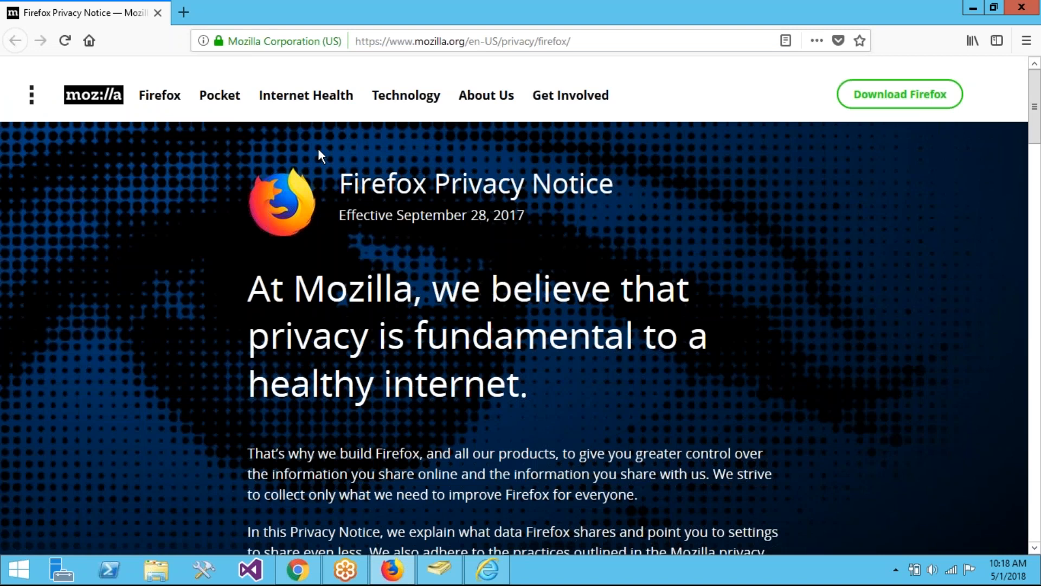
{"action": "left_click", "coordinate": [371, 40]}
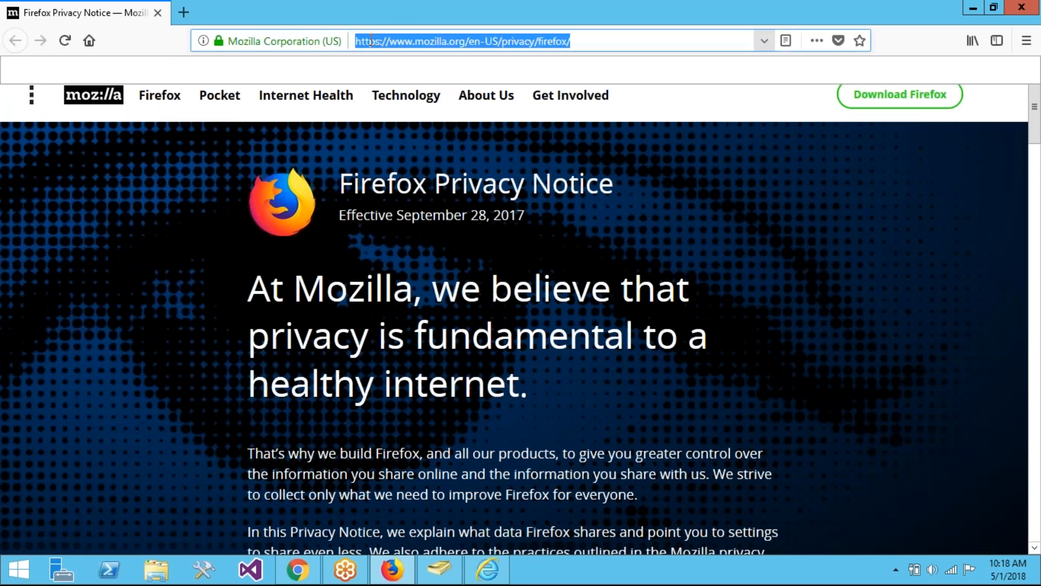
{"action": "type", "text": "http://ravana/sites/demo/"}
{"action": "key", "text": "Return"}
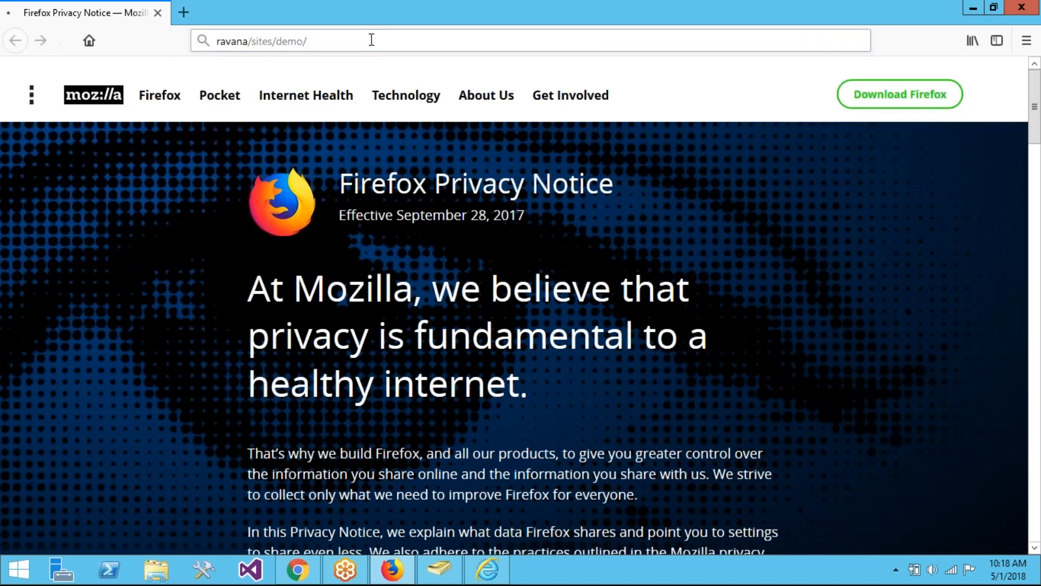
Sign in to the site with the second domain user's user name and password, and decline saving the login
{"action": "type", "text": "mahesh"}
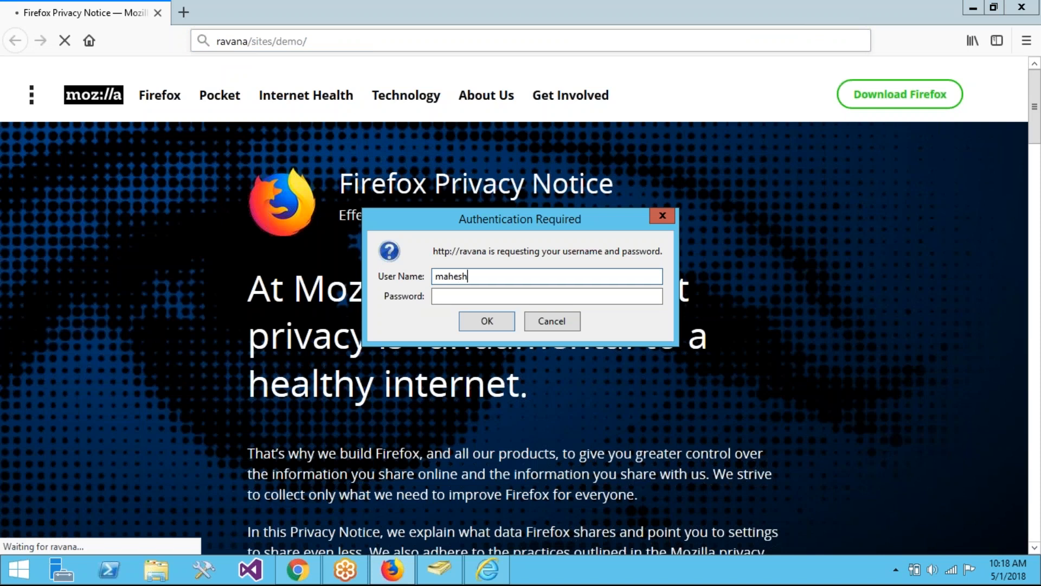
{"action": "key", "text": "Tab"}
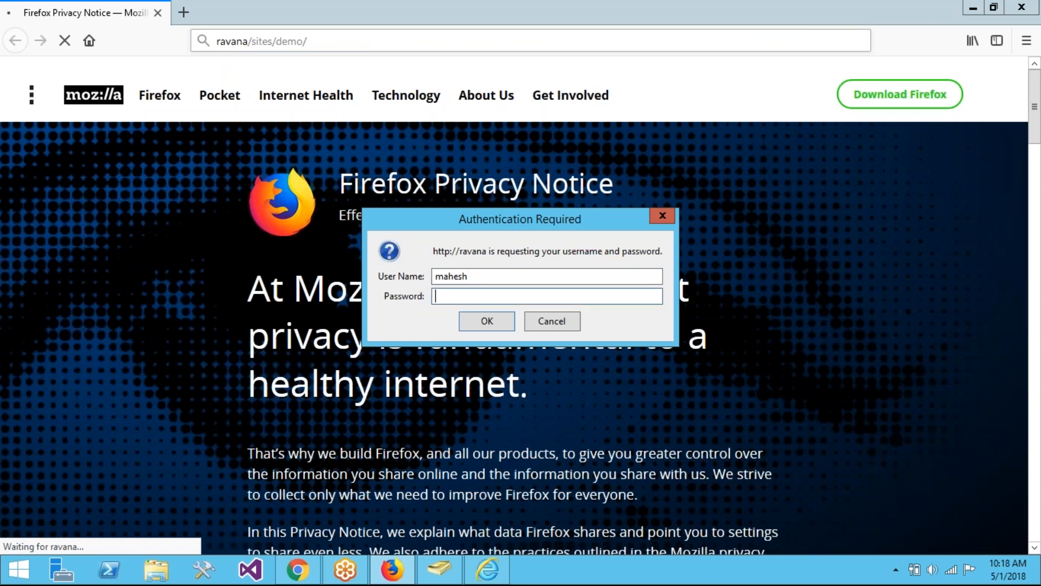
{"action": "type", "text": "•••••••"}
{"action": "key", "text": "BackSpace"}
{"action": "key", "text": "BackSpace"}
{"action": "key", "text": "BackSpace"}
{"action": "key", "text": "BackSpace"}
{"action": "key", "text": "BackSpace"}
{"action": "key", "text": "BackSpace"}
{"action": "type", "text": "•••••••••"}
{"action": "left_click", "coordinate": [483, 324]}
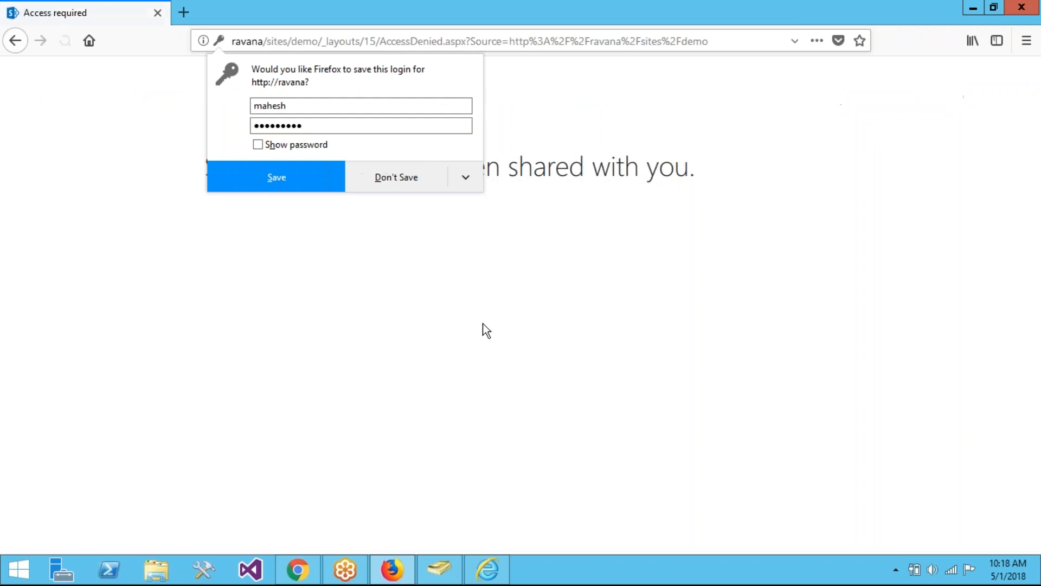
{"action": "left_click", "coordinate": [422, 175]}
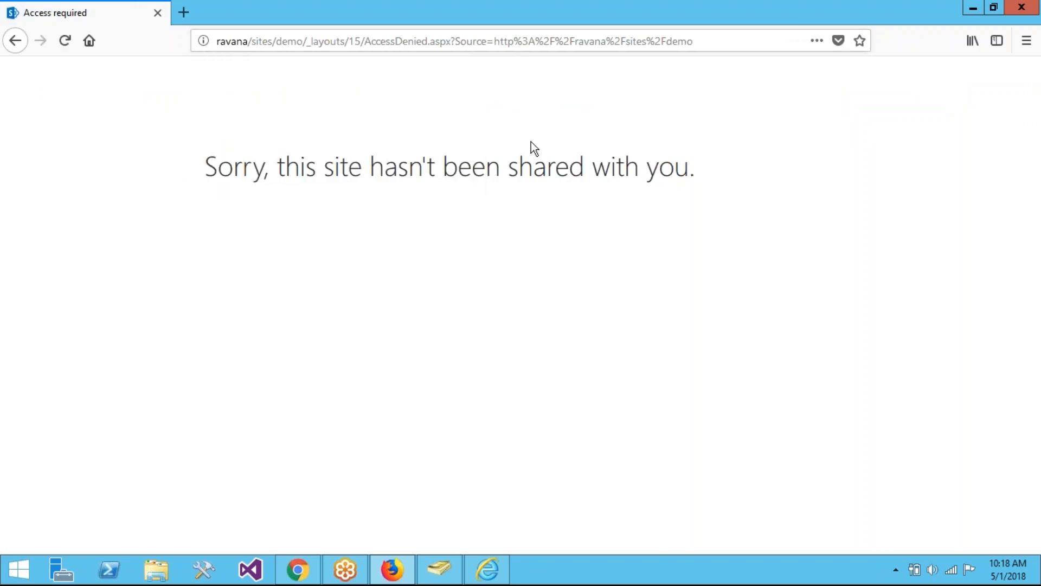
Switch to Chrome and open the site permissions of DemoRavana from the site settings
{"action": "left_click", "coordinate": [499, 580]}
{"action": "left_click", "coordinate": [499, 580]}
{"action": "left_click", "coordinate": [315, 571]}
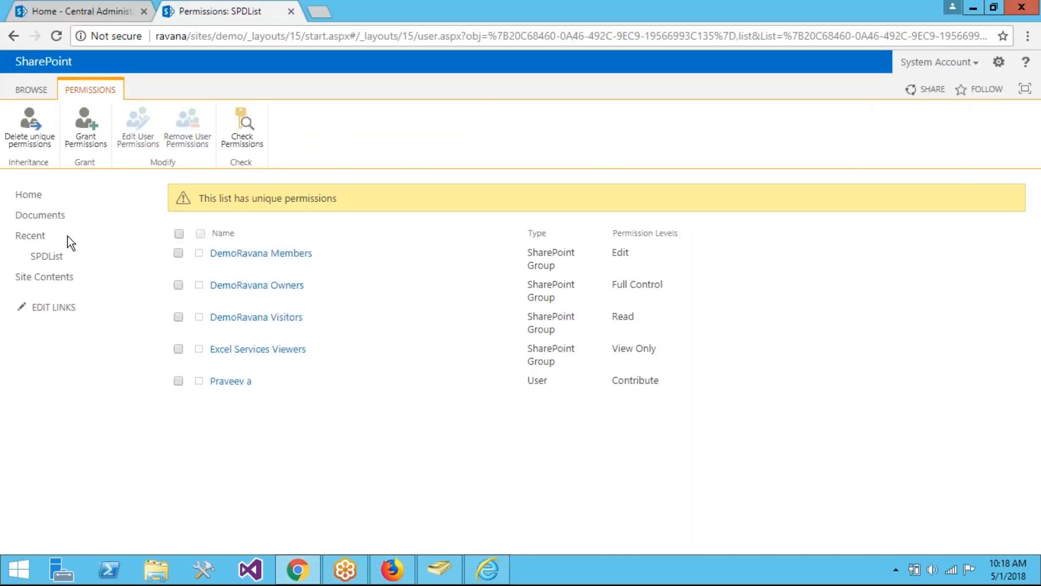
{"action": "left_click", "coordinate": [32, 200]}
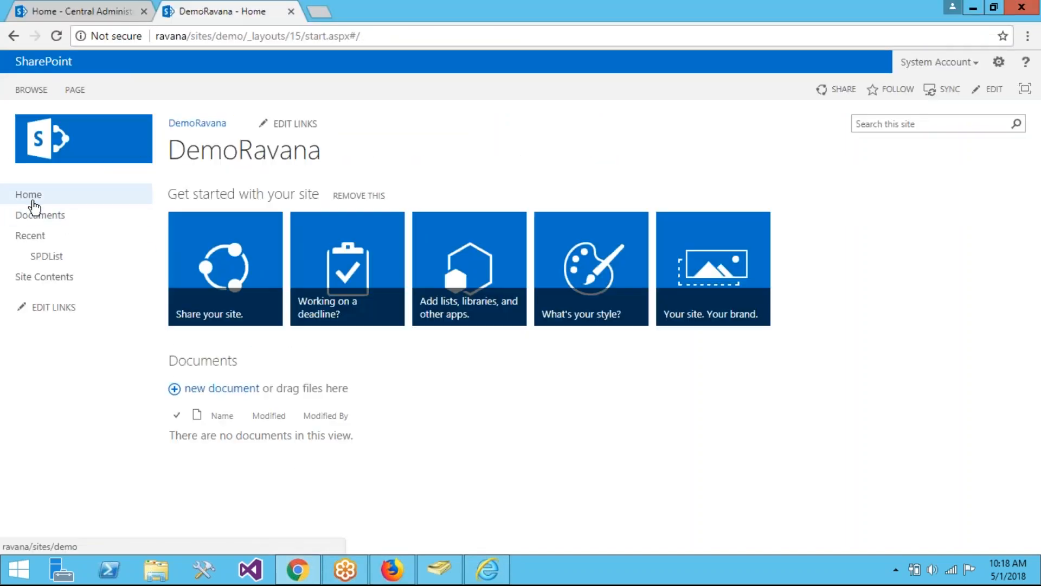
{"action": "left_click", "coordinate": [998, 62]}
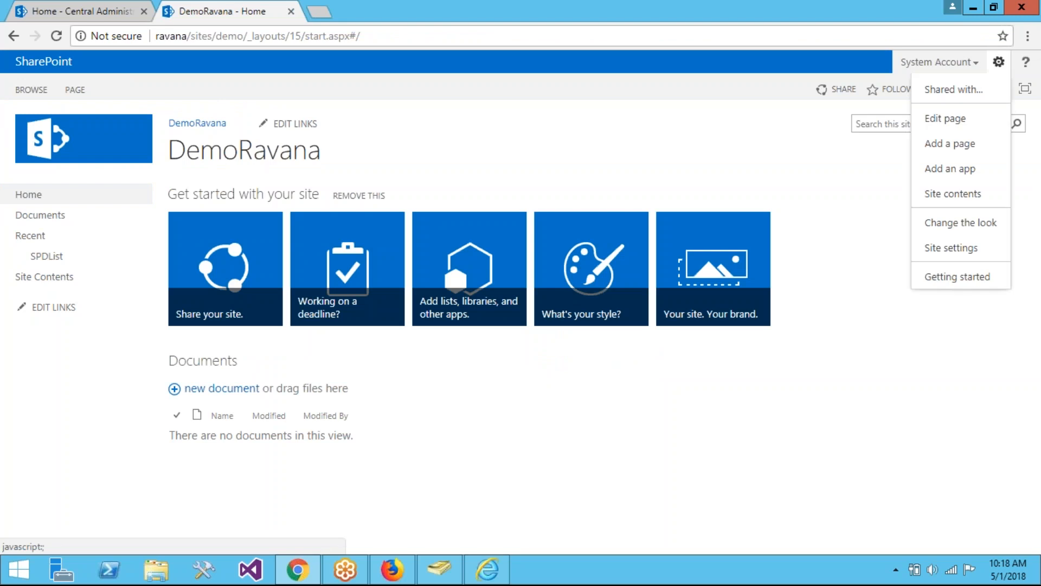
{"action": "left_click", "coordinate": [930, 252]}
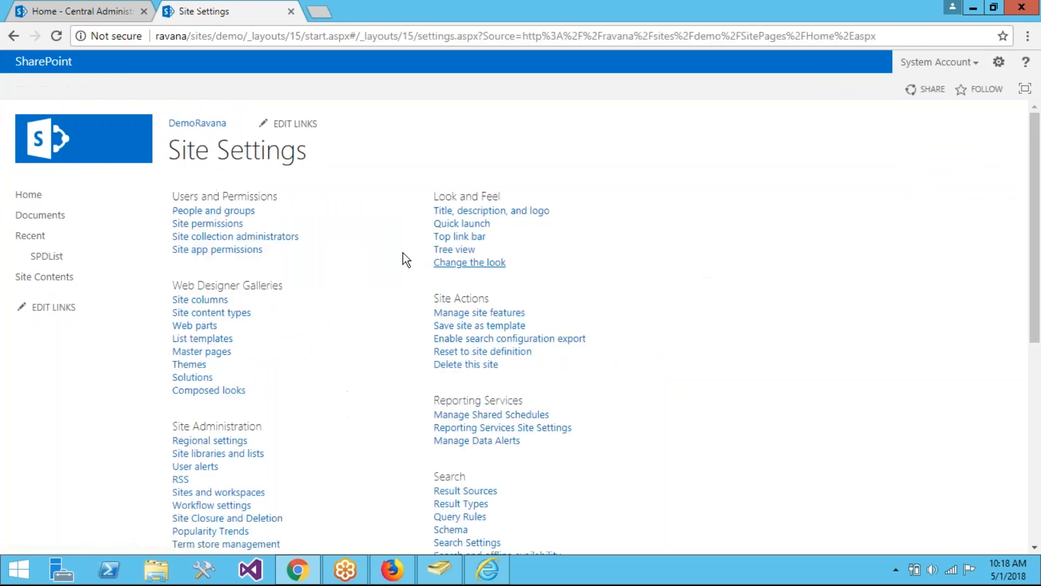
{"action": "left_click", "coordinate": [229, 226]}
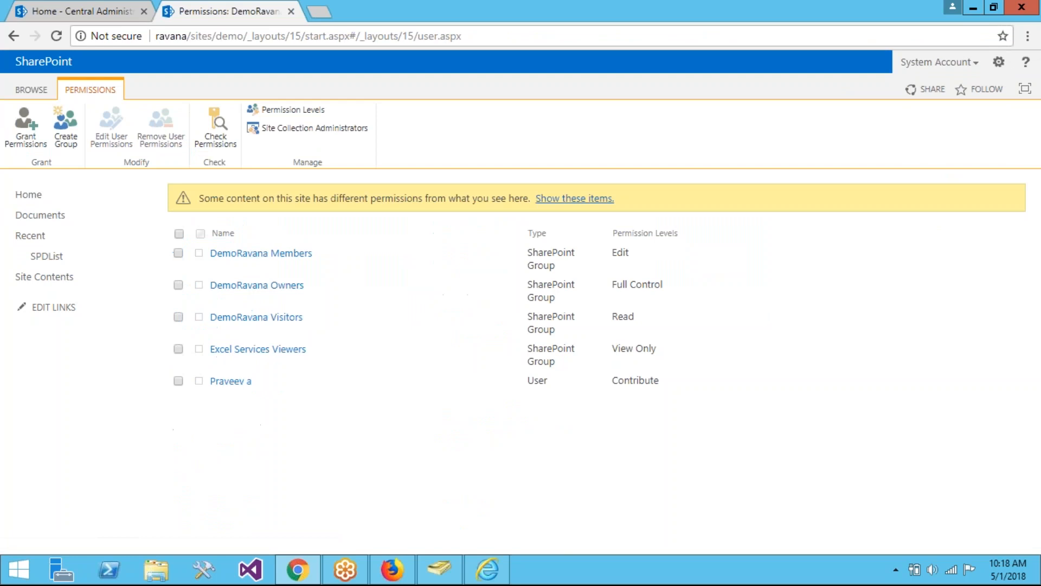
Share the DemoRavana site with the second domain user at the Contribute permission level
{"action": "left_click", "coordinate": [27, 122]}
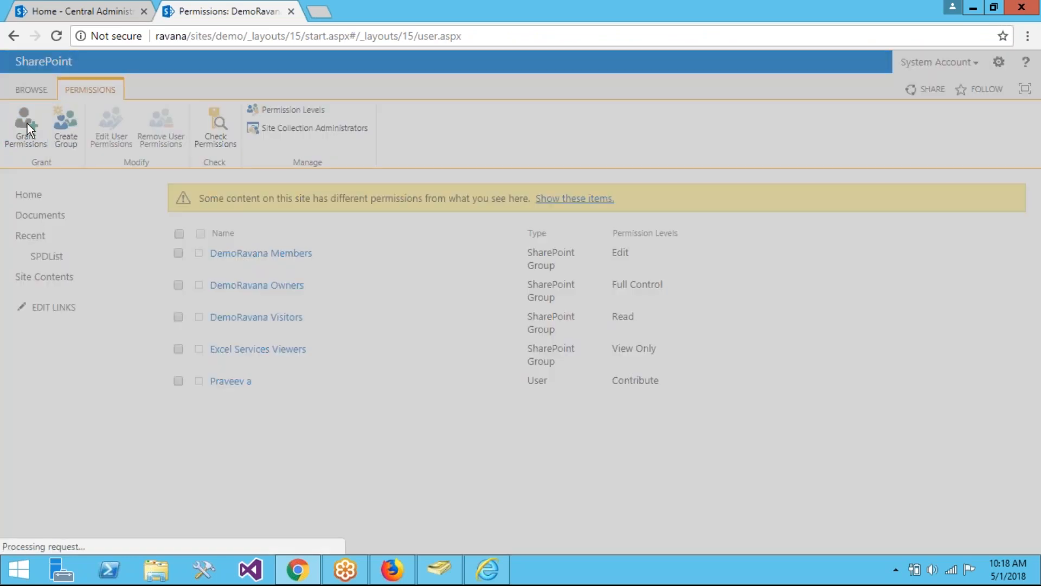
{"action": "left_click", "coordinate": [358, 306]}
{"action": "type", "text": "mahesh"}
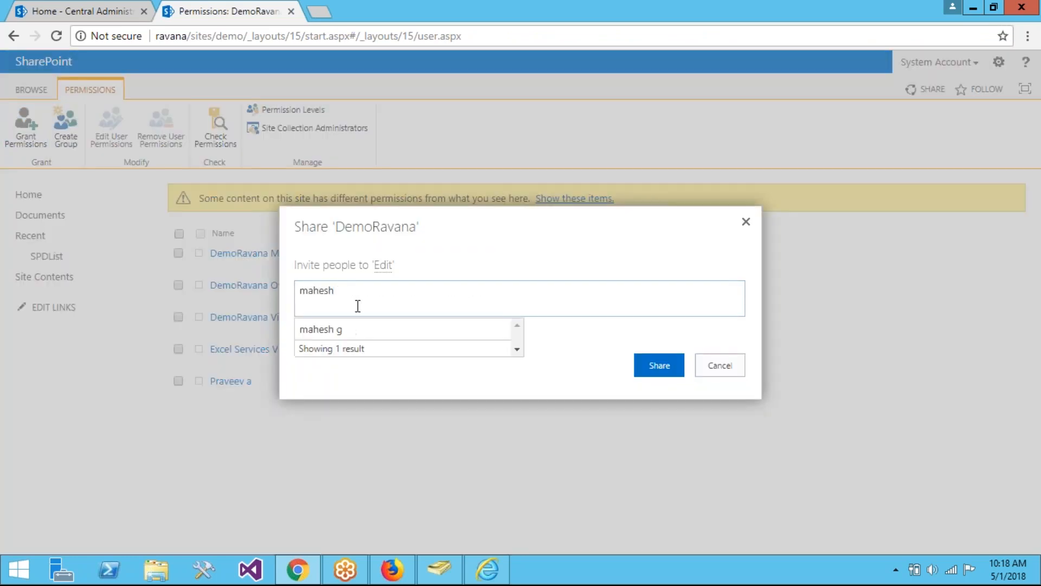
{"action": "left_click", "coordinate": [342, 330]}
{"action": "left_click", "coordinate": [335, 331]}
{"action": "left_click", "coordinate": [336, 353]}
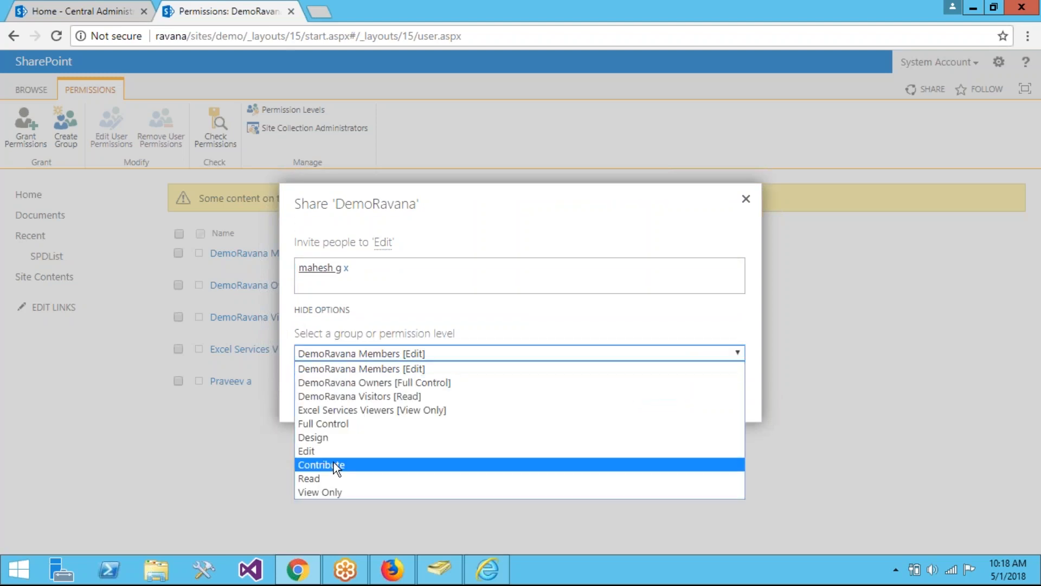
{"action": "left_click", "coordinate": [333, 464]}
{"action": "left_click", "coordinate": [662, 387]}
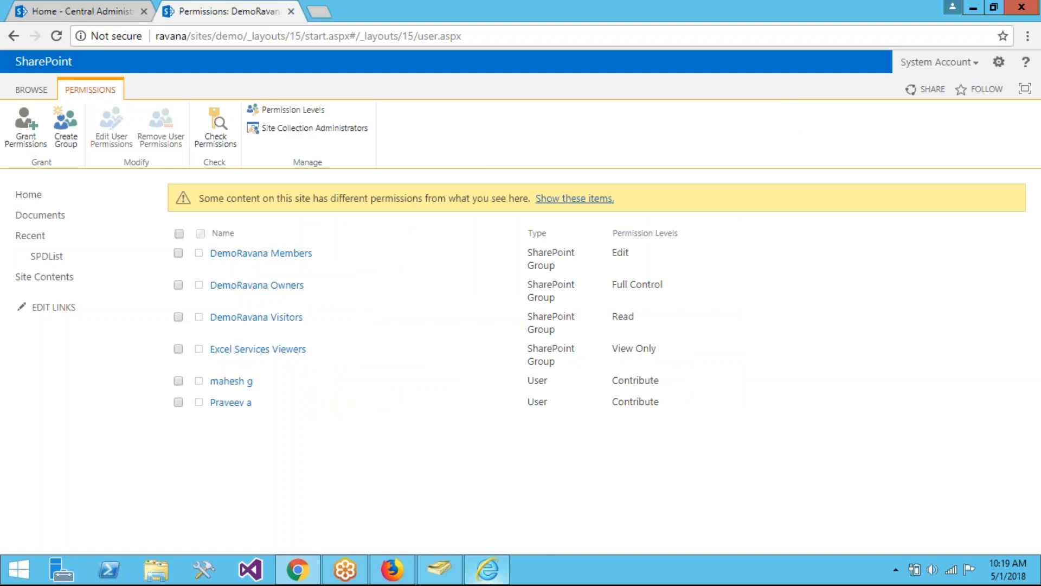
Switch to Firefox and reload ravana/sites/demo/ as the second domain user
{"action": "left_click", "coordinate": [412, 575]}
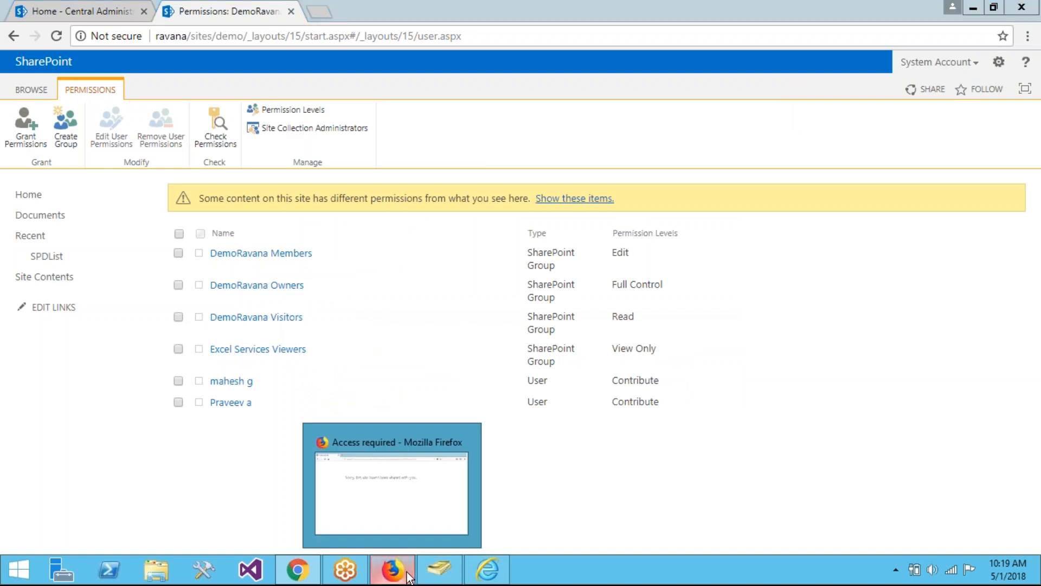
{"action": "left_click_drag", "start_coordinate": [306, 41], "coordinate": [514, 41]}
{"action": "left_click_drag", "start_coordinate": [639, 91], "coordinate": [947, 43]}
{"action": "key", "text": "BackSpace"}
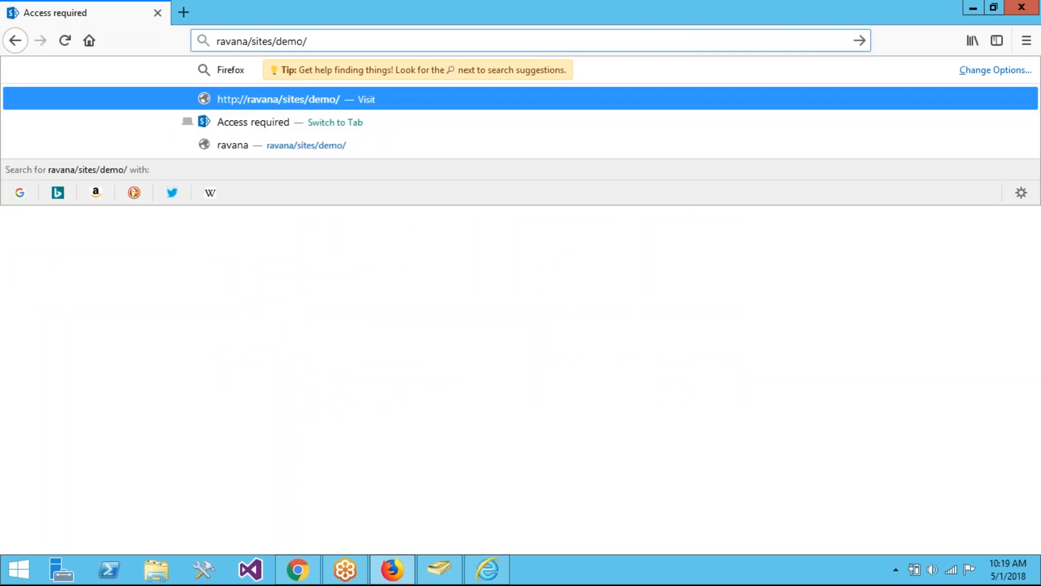
{"action": "key", "text": "Return"}
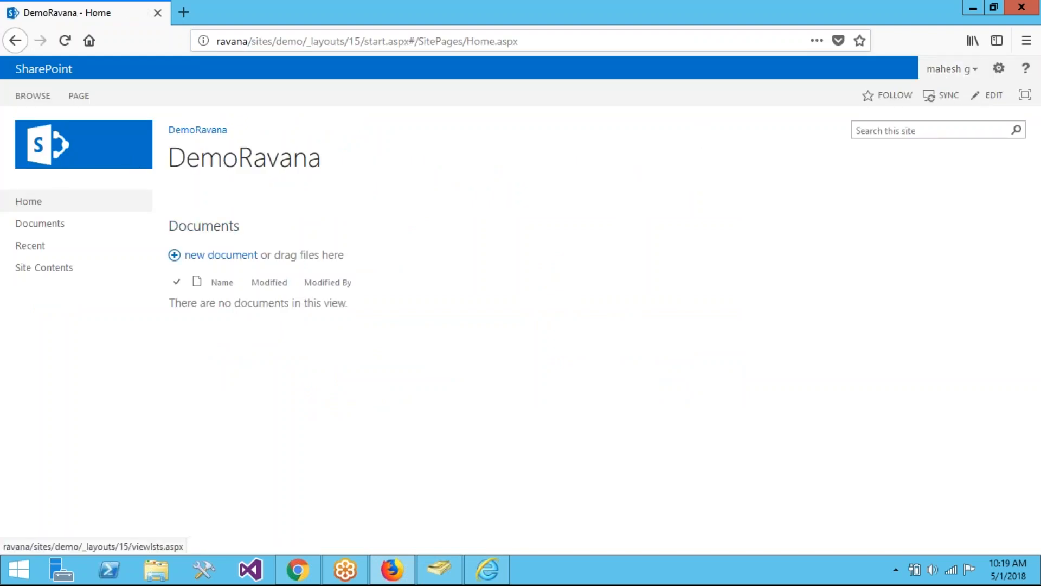
Open Site Contents as the second domain user and check which lists and libraries are available
{"action": "left_click", "coordinate": [43, 269]}
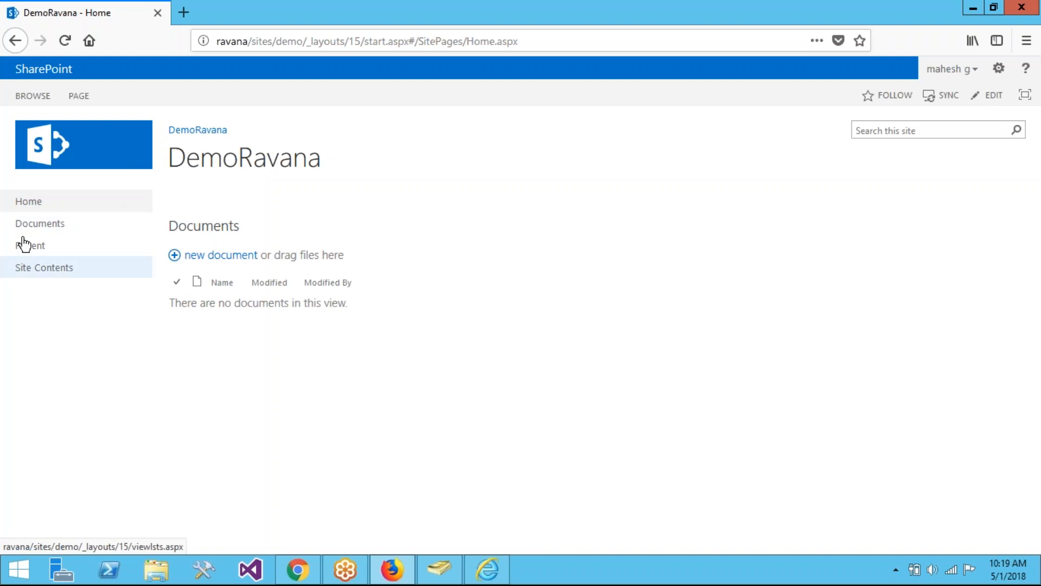
{"action": "left_click", "coordinate": [998, 68]}
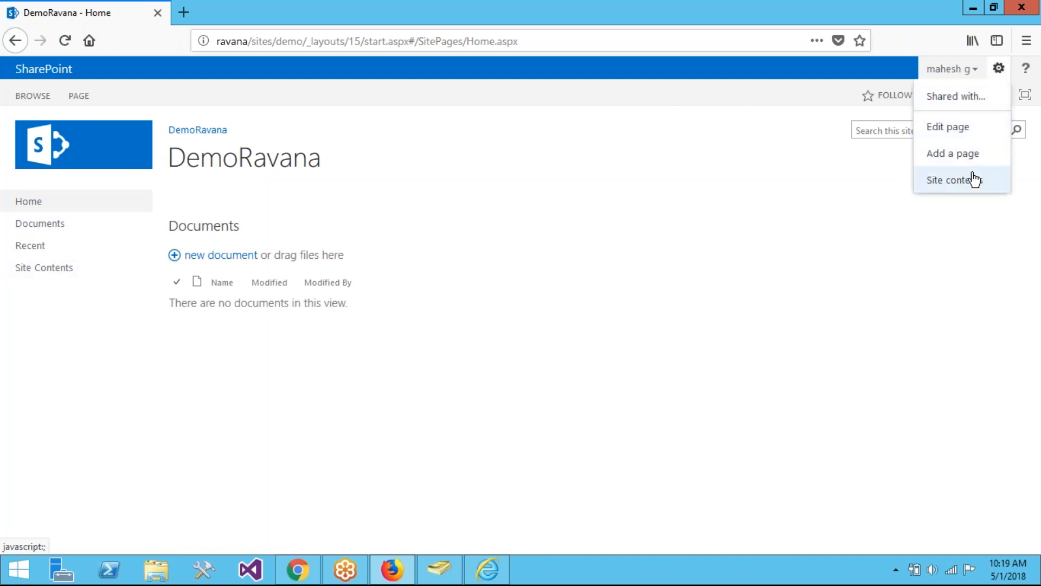
{"action": "left_click", "coordinate": [974, 179]}
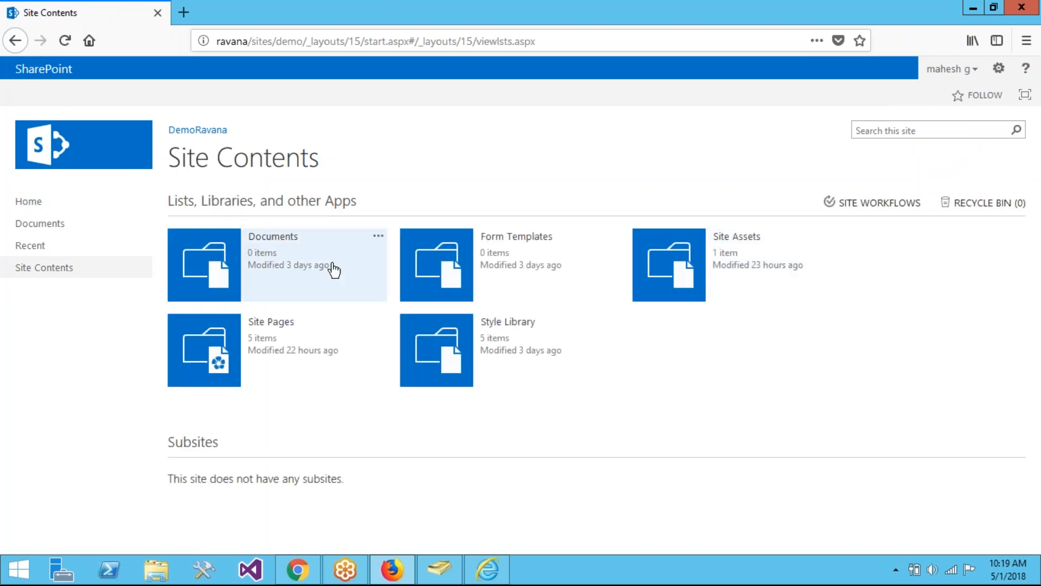
{"action": "left_click", "coordinate": [486, 571]}
{"action": "left_click", "coordinate": [484, 570]}
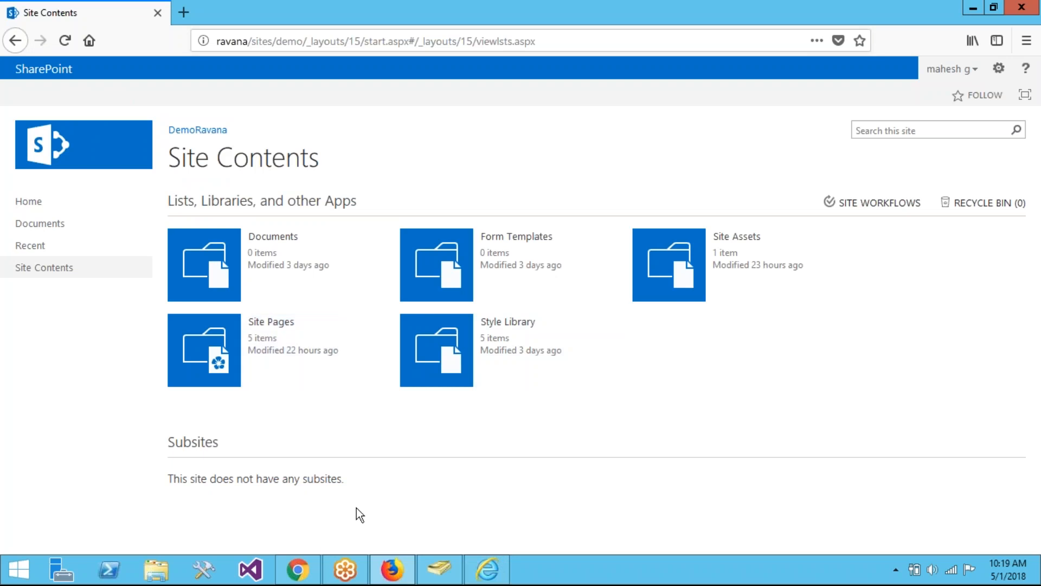
Switch to Internet Explorer and copy the web address of the SPDList All Items page
{"action": "left_click", "coordinate": [297, 569]}
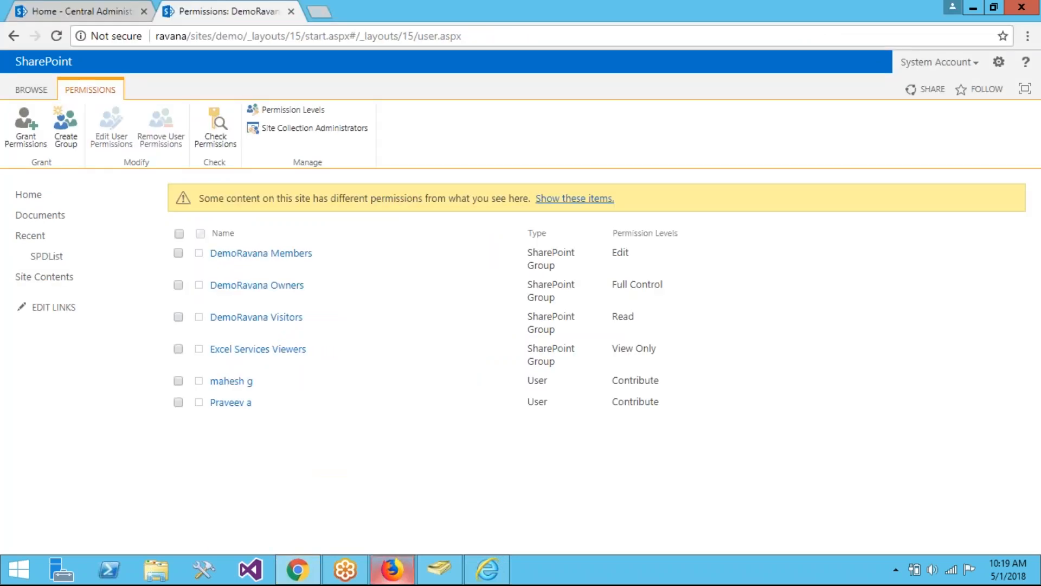
{"action": "left_click", "coordinate": [487, 569]}
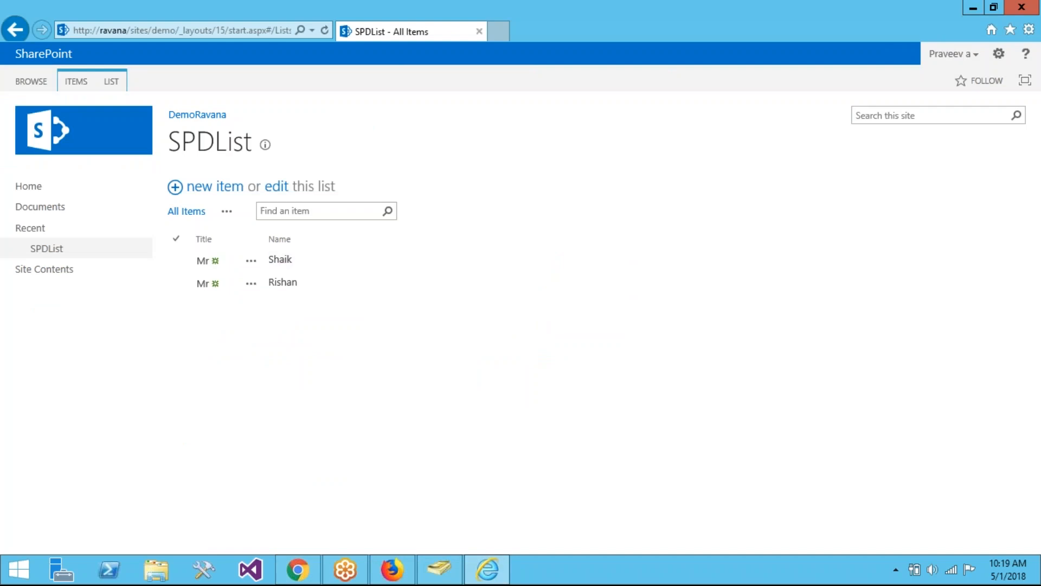
{"action": "left_click", "coordinate": [233, 29]}
{"action": "key", "text": "ctrl+c"}
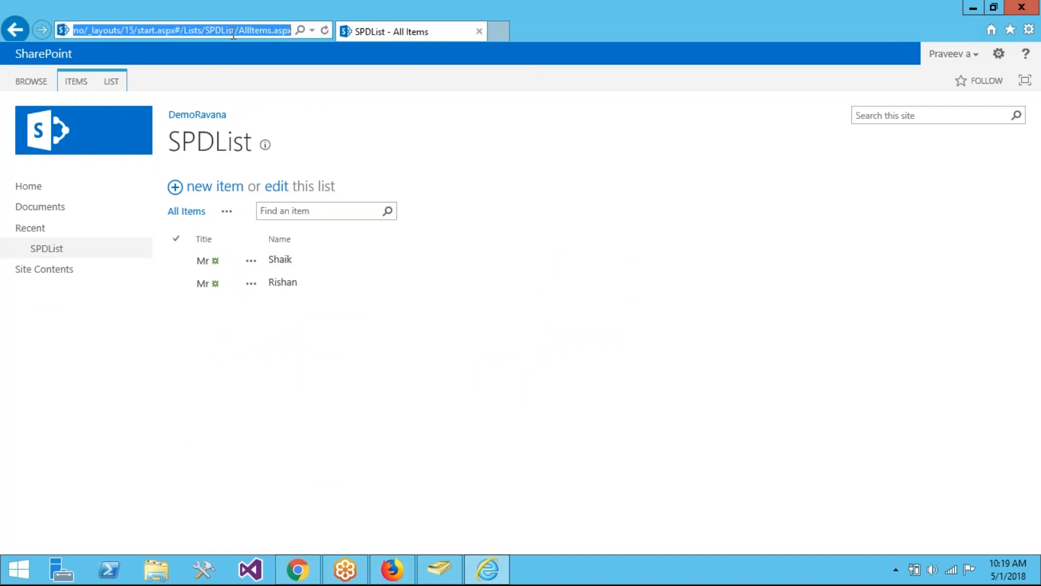
Switch to Firefox and try to open the copied SPDList All Items address as the second domain user
{"action": "left_click", "coordinate": [391, 569]}
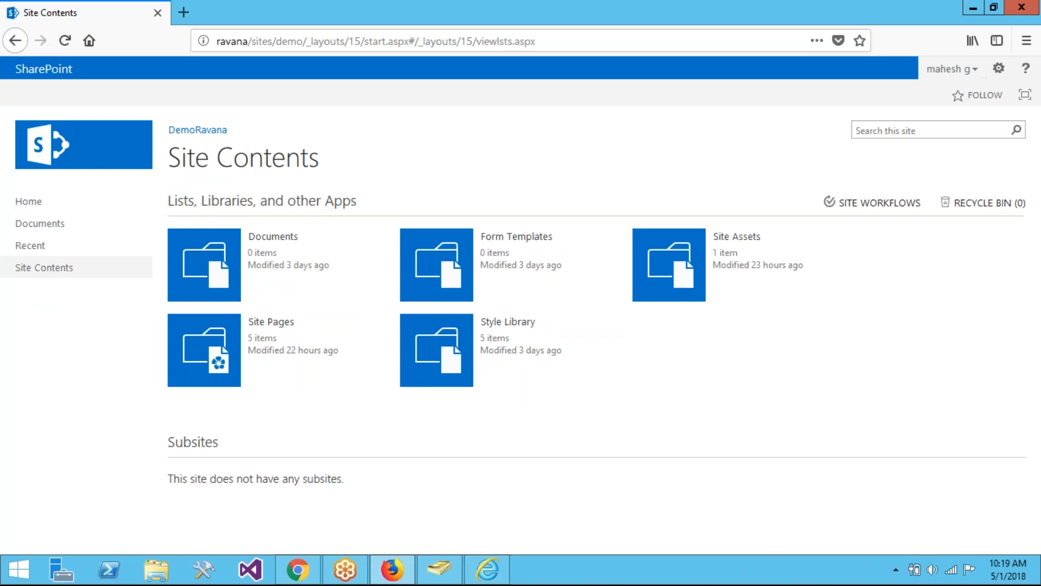
{"action": "left_click", "coordinate": [281, 37]}
{"action": "key", "text": "ctrl+v"}
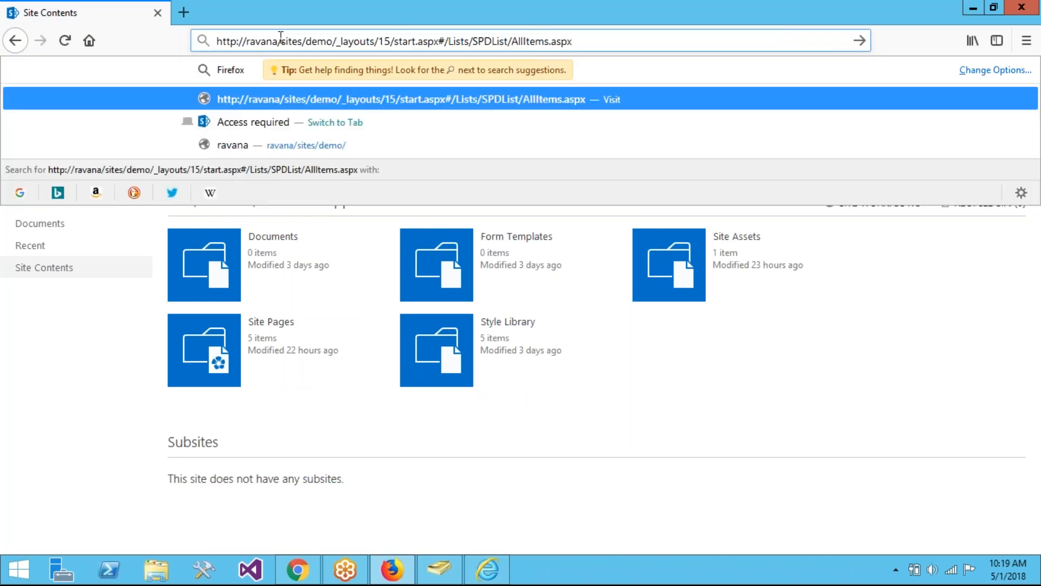
{"action": "key", "text": "Return"}
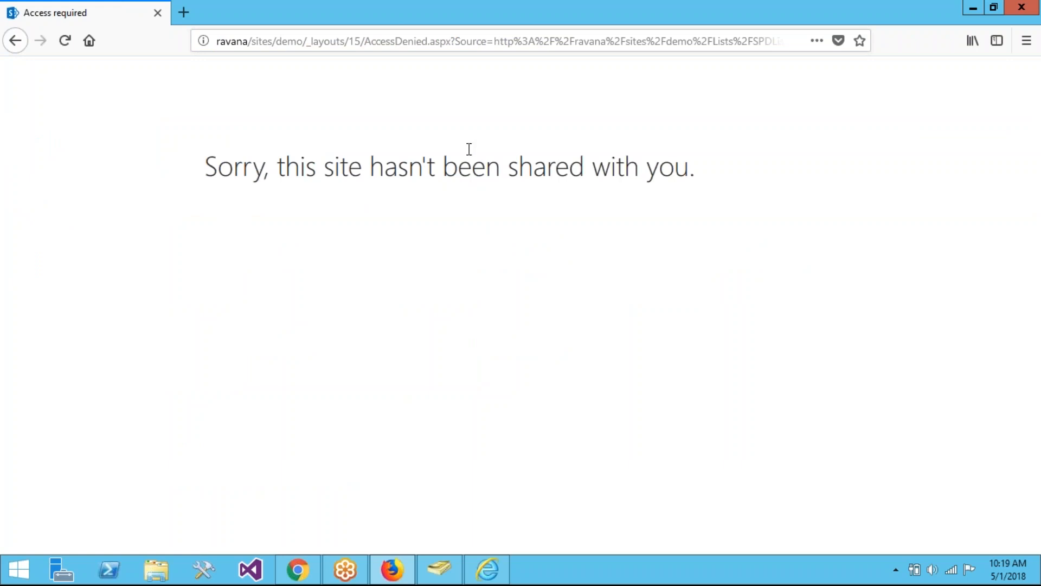
Shorten the web address to ravana/sites/demo and load the DemoRavana home page as the second domain user
{"action": "left_click_drag", "start_coordinate": [303, 41], "coordinate": [1038, 25]}
{"action": "key", "text": "BackSpace"}
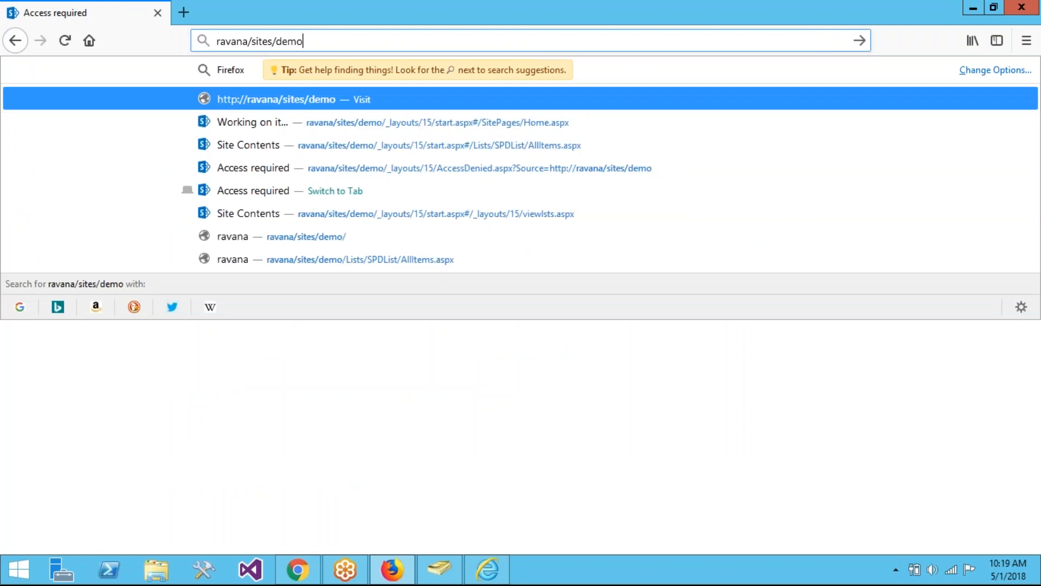
{"action": "key", "text": "Return"}
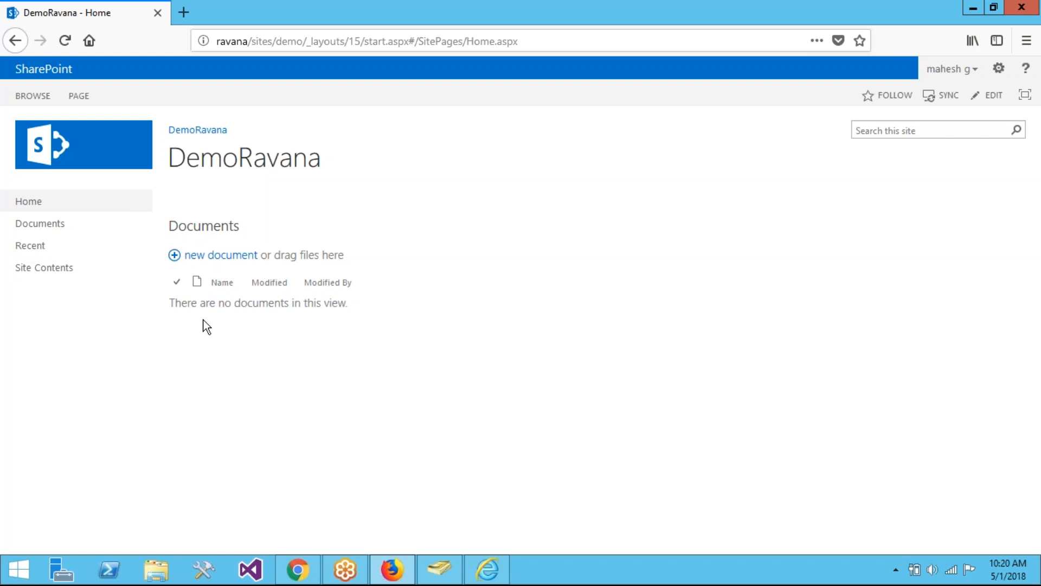
Switch to Chrome and remove the first domain user's permissions from SPDList through the list's permission settings
{"action": "left_click", "coordinate": [298, 569]}
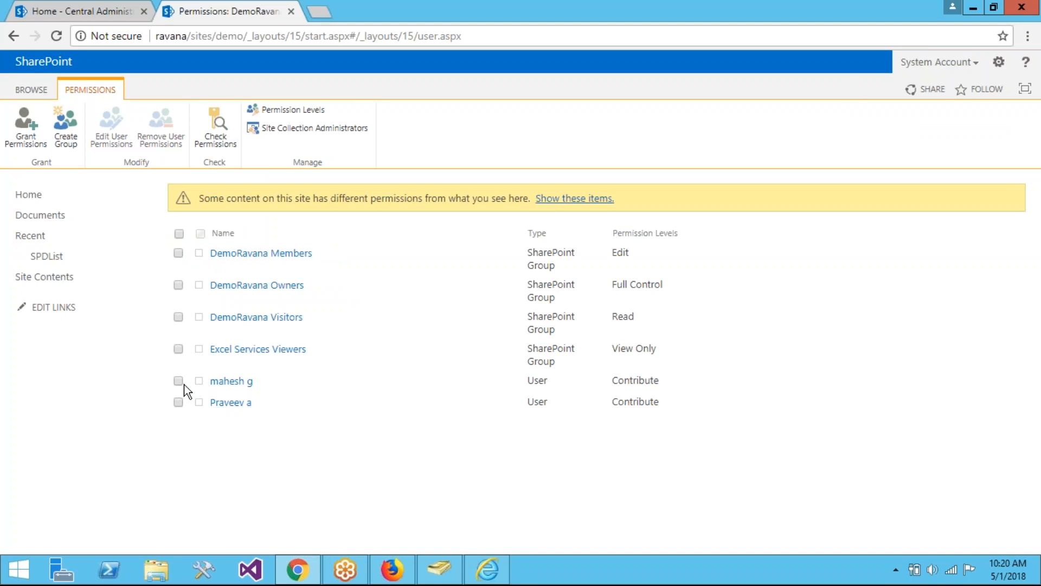
{"action": "left_click", "coordinate": [47, 255]}
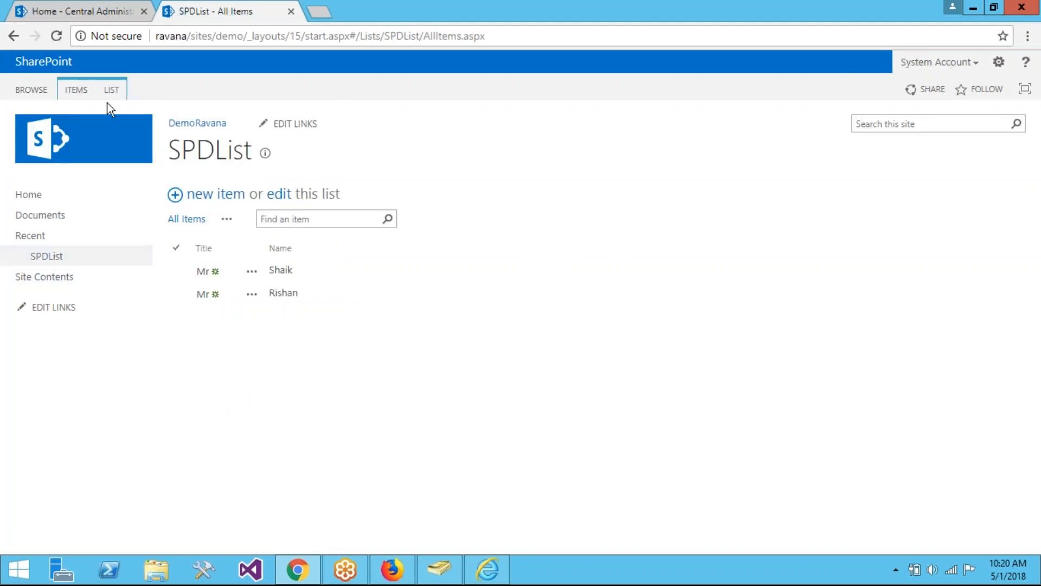
{"action": "left_click", "coordinate": [108, 96]}
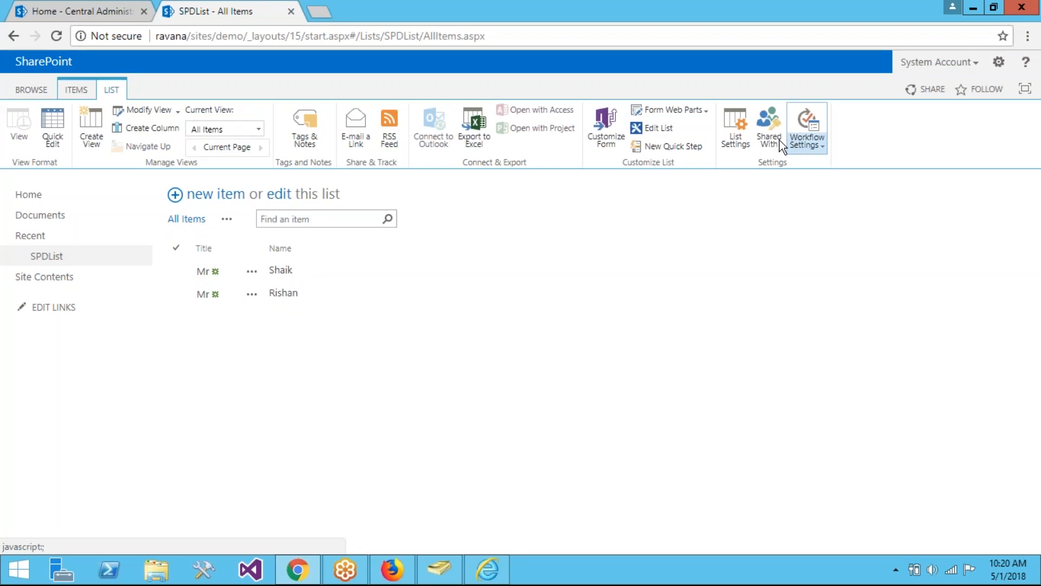
{"action": "left_click", "coordinate": [736, 142]}
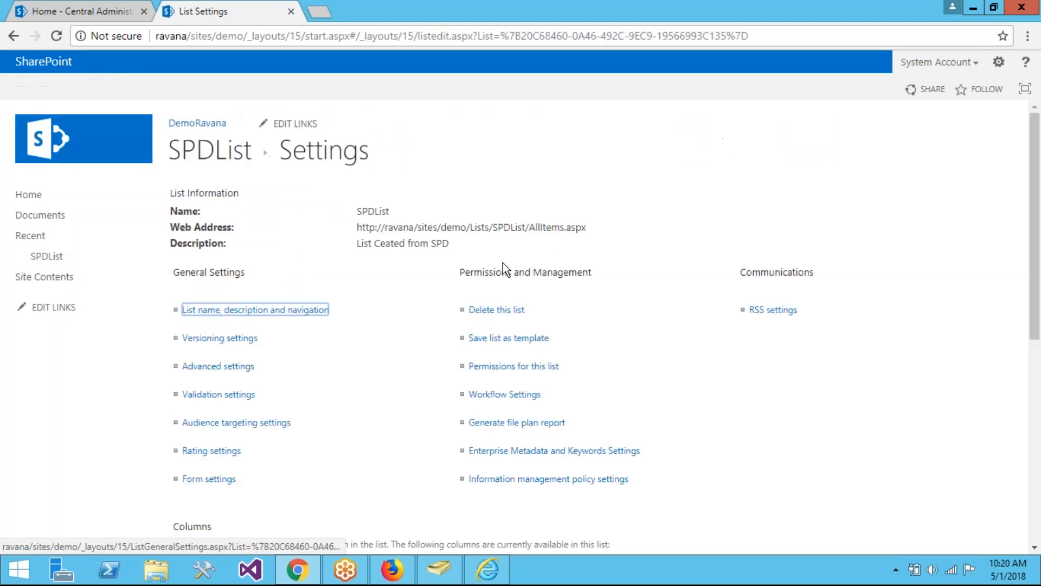
{"action": "left_click", "coordinate": [514, 366]}
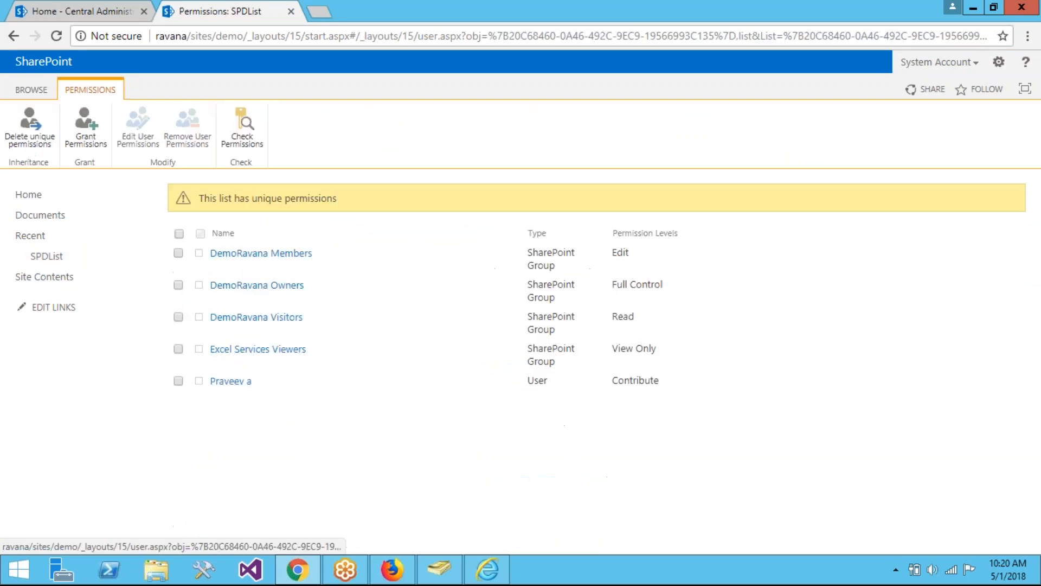
{"action": "left_click", "coordinate": [179, 382]}
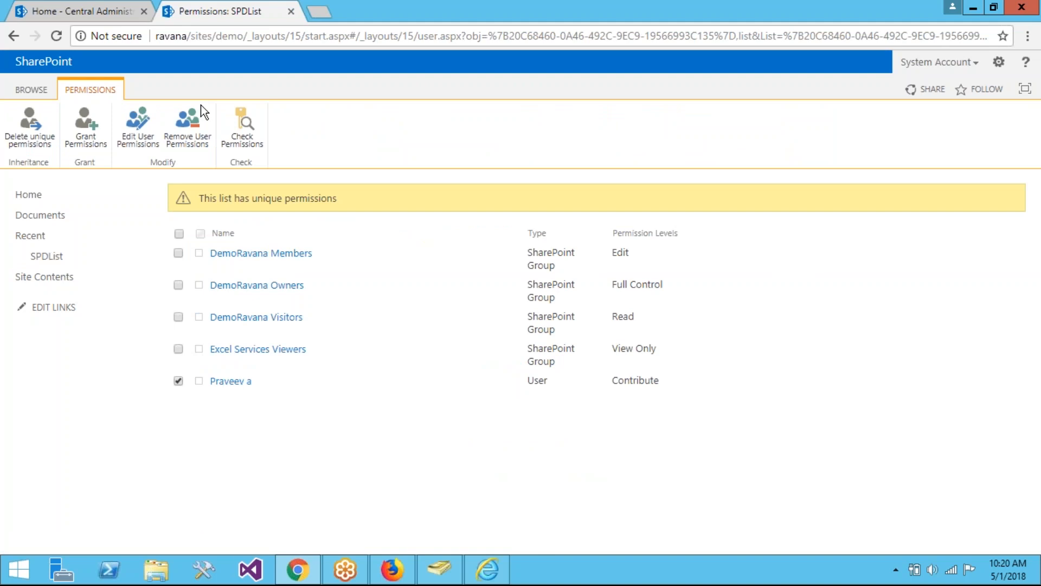
{"action": "left_click", "coordinate": [200, 145]}
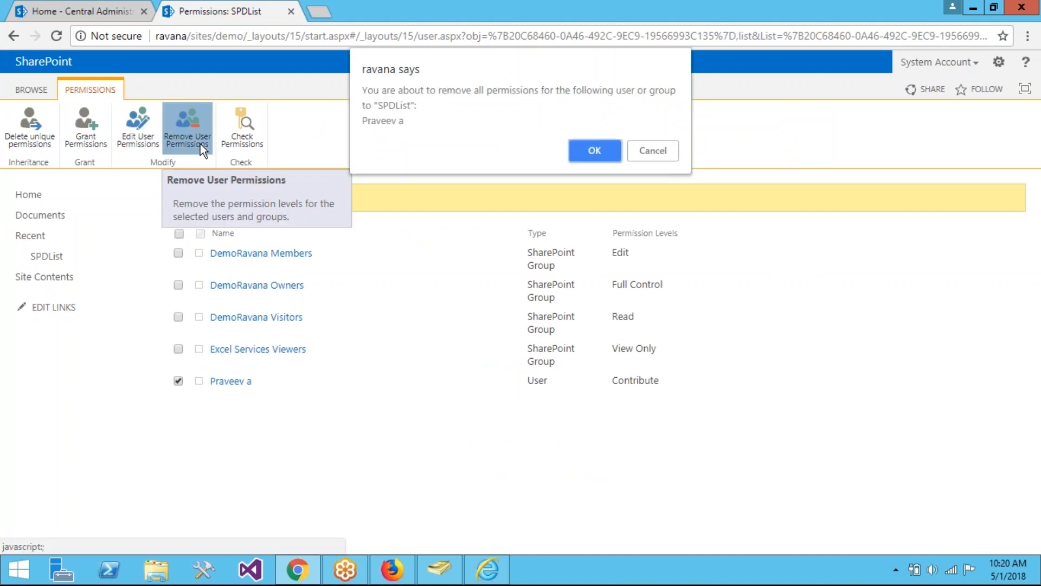
{"action": "left_click", "coordinate": [594, 151]}
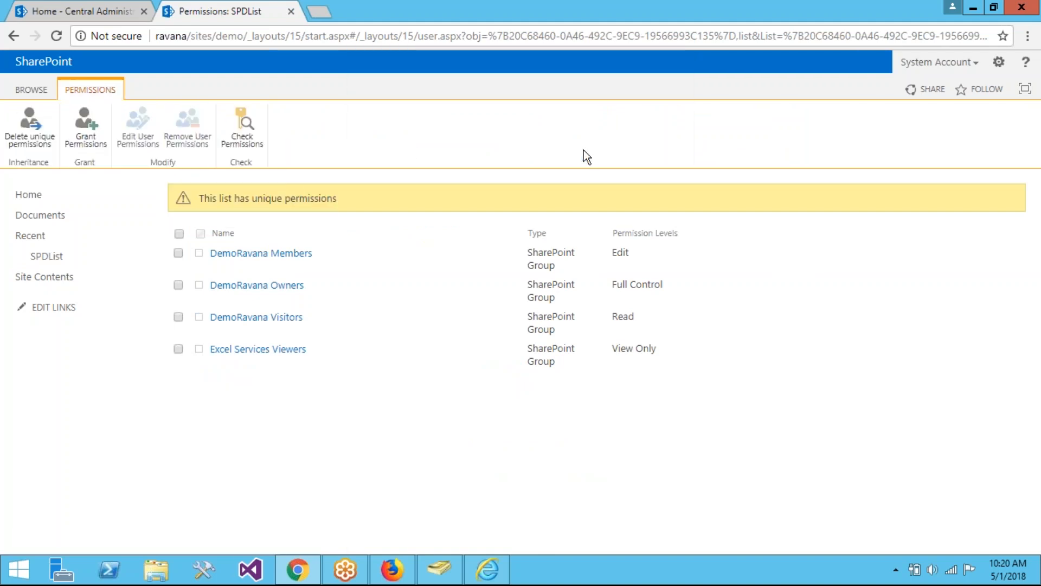
Switch to Internet Explorer, load the DemoRavana home page, and try the copied SPDList address as the first domain user
{"action": "left_click", "coordinate": [488, 569]}
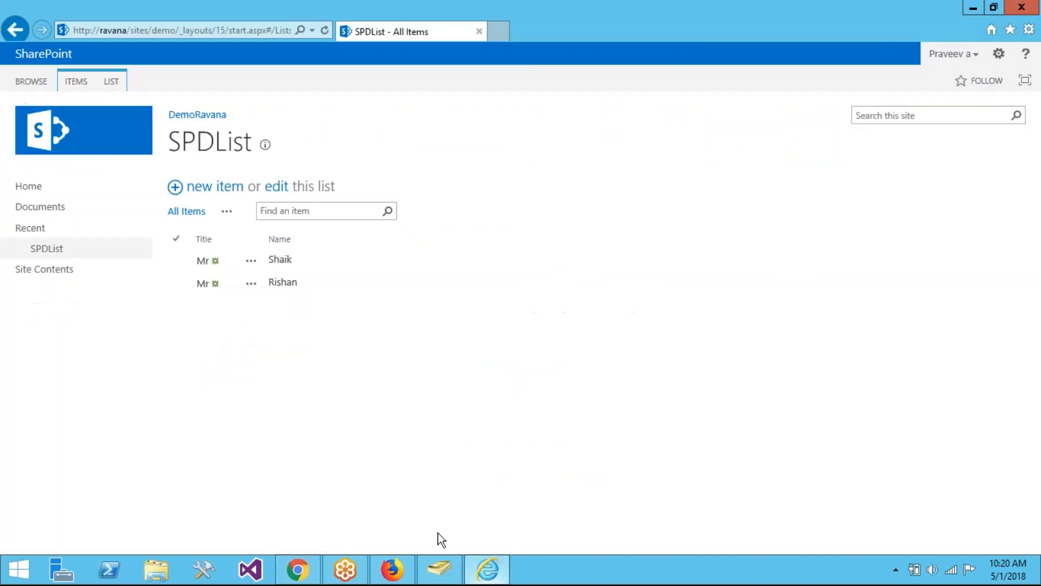
{"action": "left_click", "coordinate": [33, 191]}
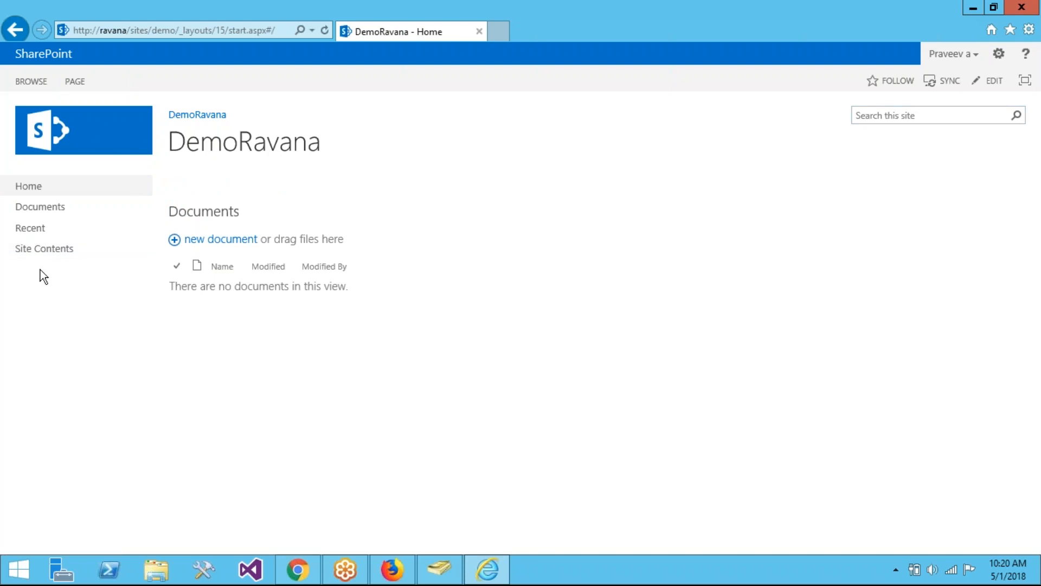
{"action": "left_click", "coordinate": [193, 34]}
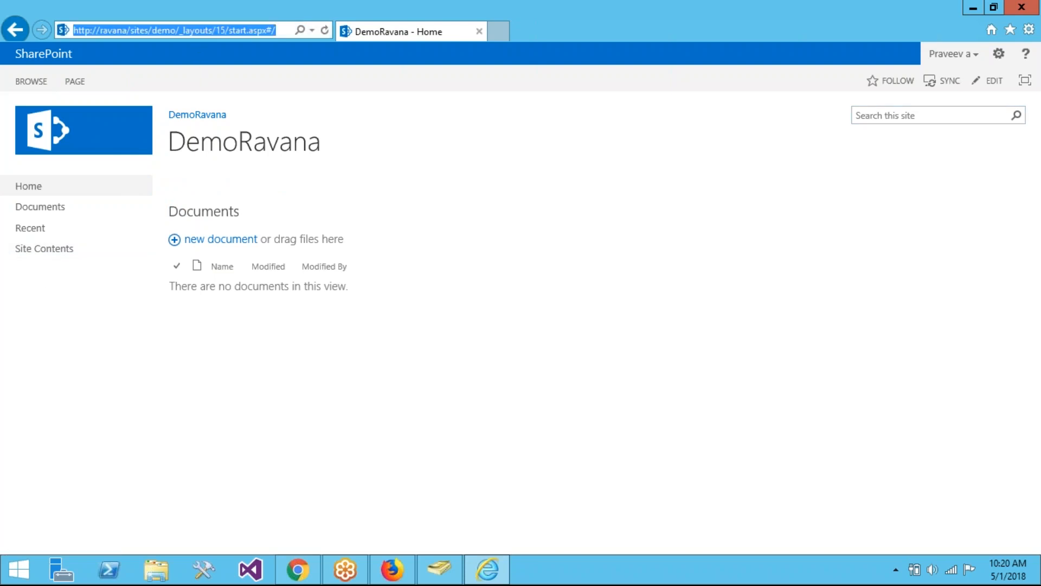
{"action": "key", "text": "ctrl+v"}
{"action": "key", "text": "Return"}
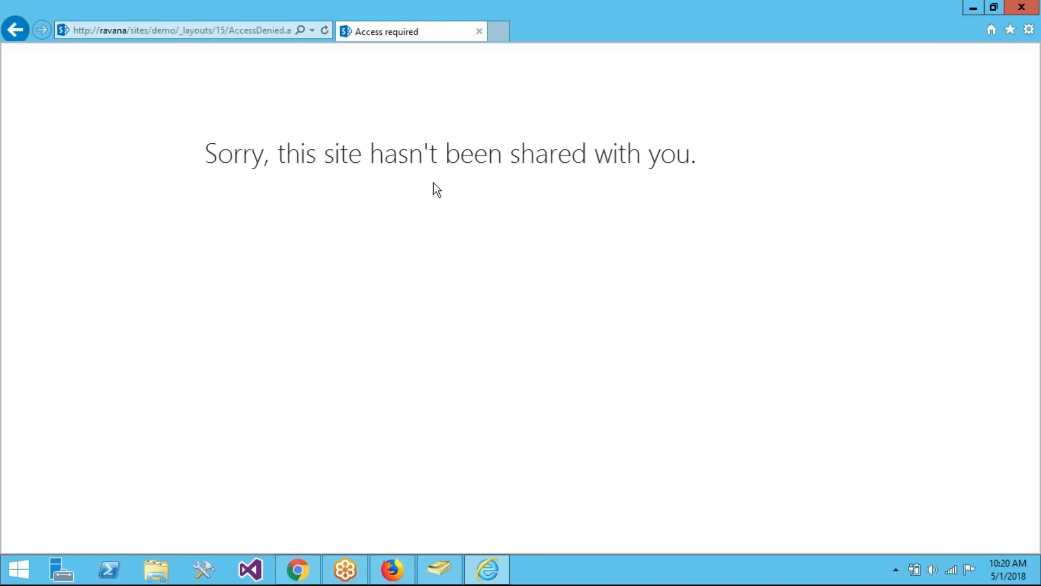
{"action": "left_click", "coordinate": [183, 32]}
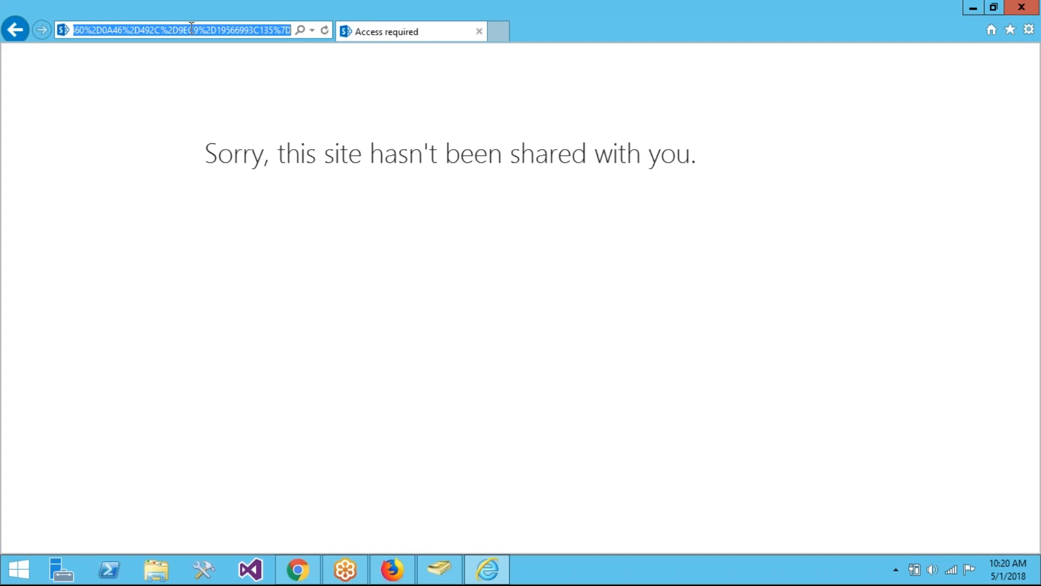
{"action": "key", "text": "alt+Tab"}
{"action": "left_click", "coordinate": [630, 18]}
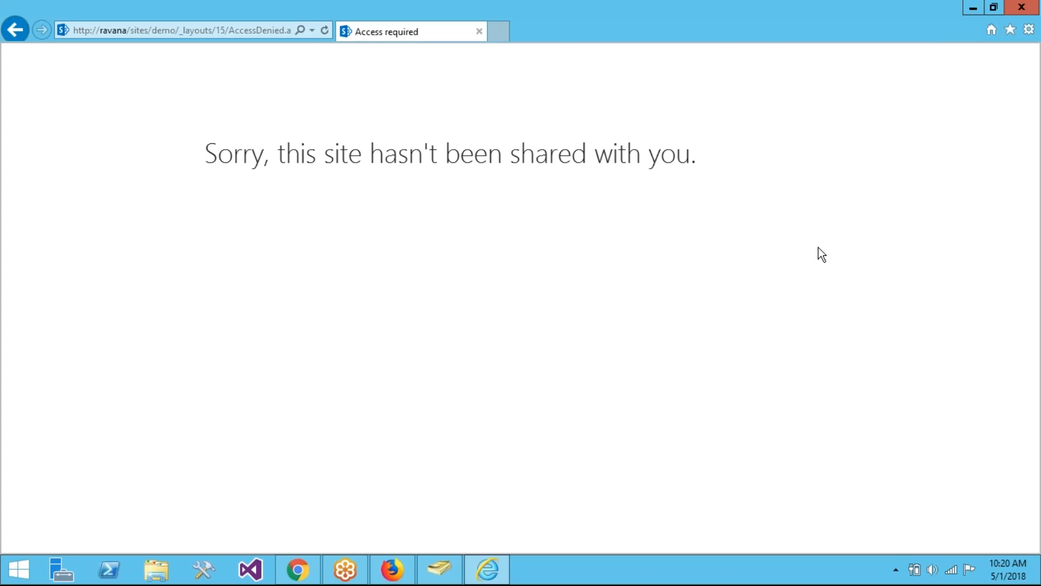
{"action": "left_click", "coordinate": [838, 384]}
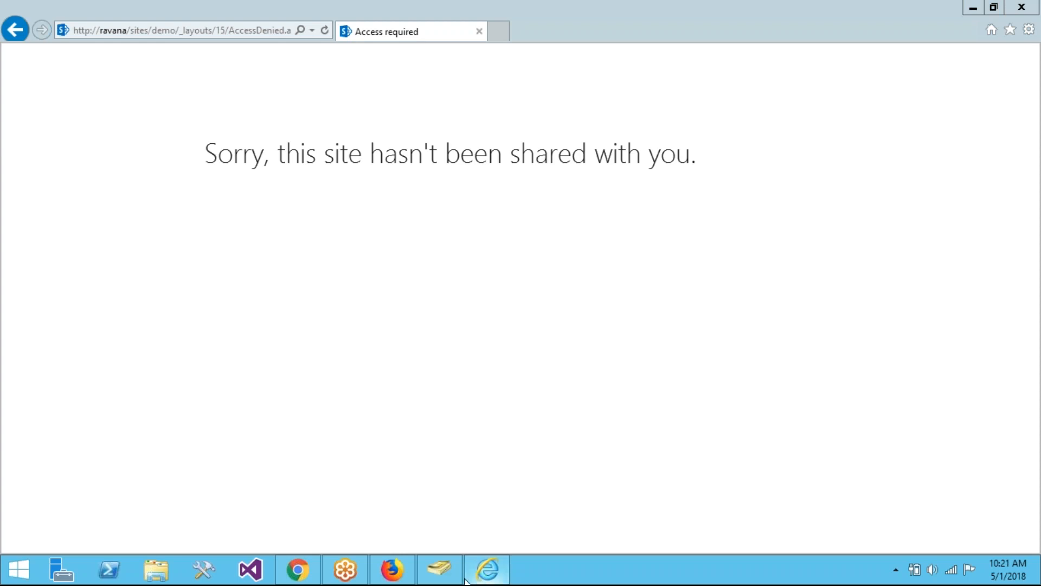
Switch to Chrome and share SPDList with the first domain user at the Contribute permission level
{"action": "left_click", "coordinate": [298, 569]}
{"action": "left_click", "coordinate": [91, 119]}
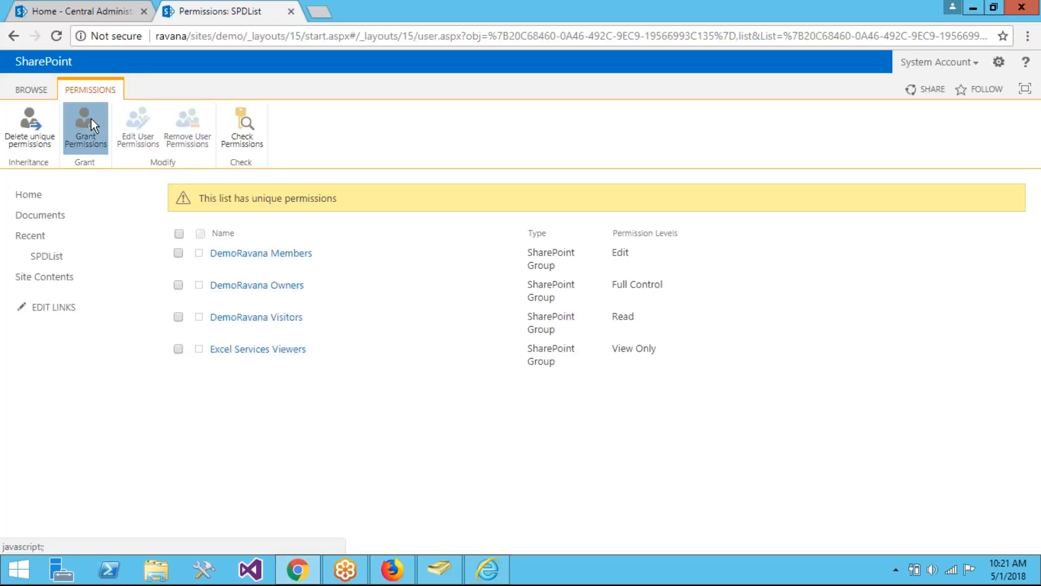
{"action": "left_click", "coordinate": [389, 295]}
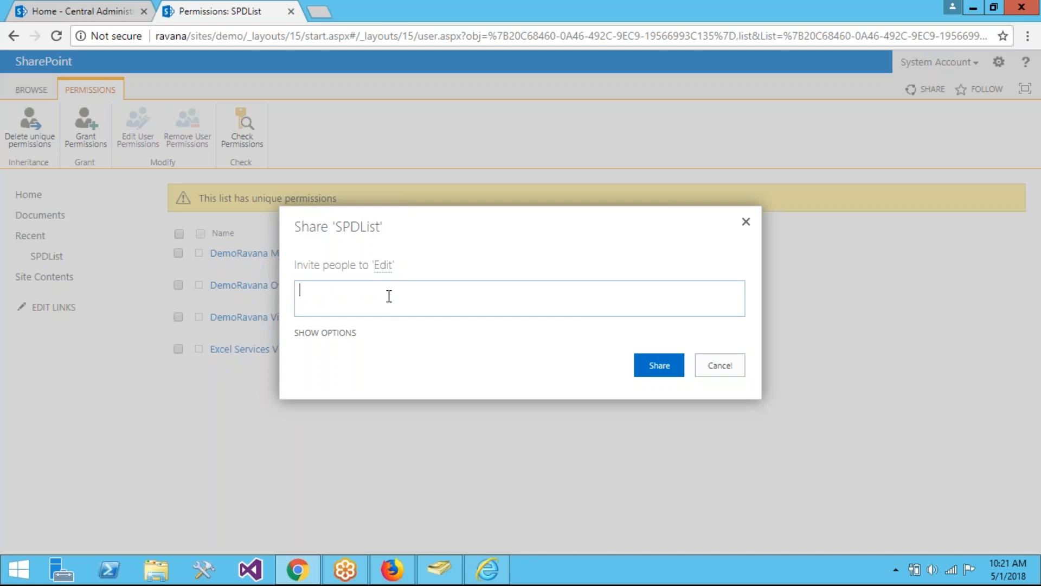
{"action": "type", "text": "pra"}
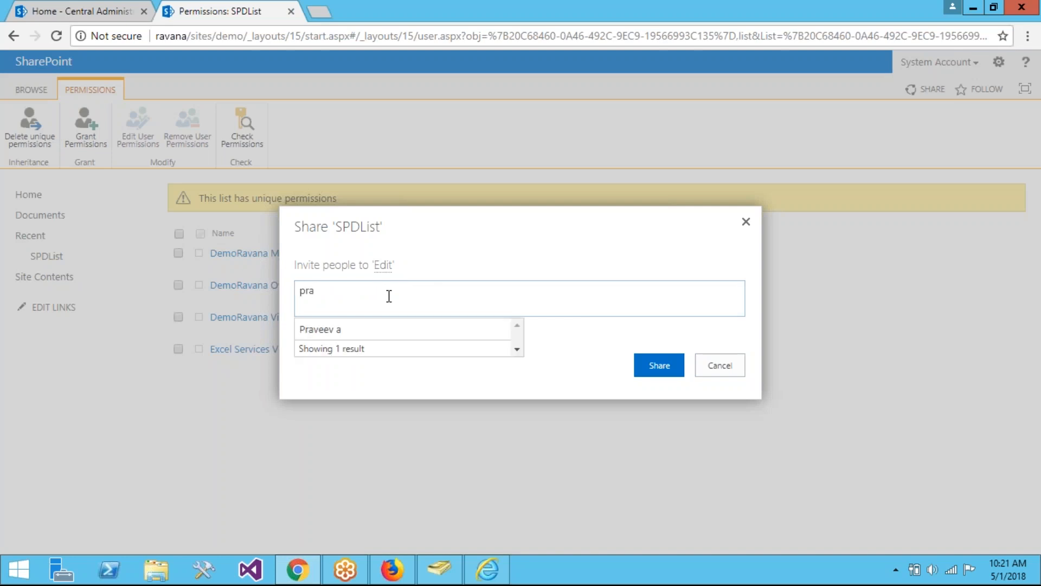
{"action": "left_click", "coordinate": [356, 331]}
{"action": "left_click", "coordinate": [342, 329]}
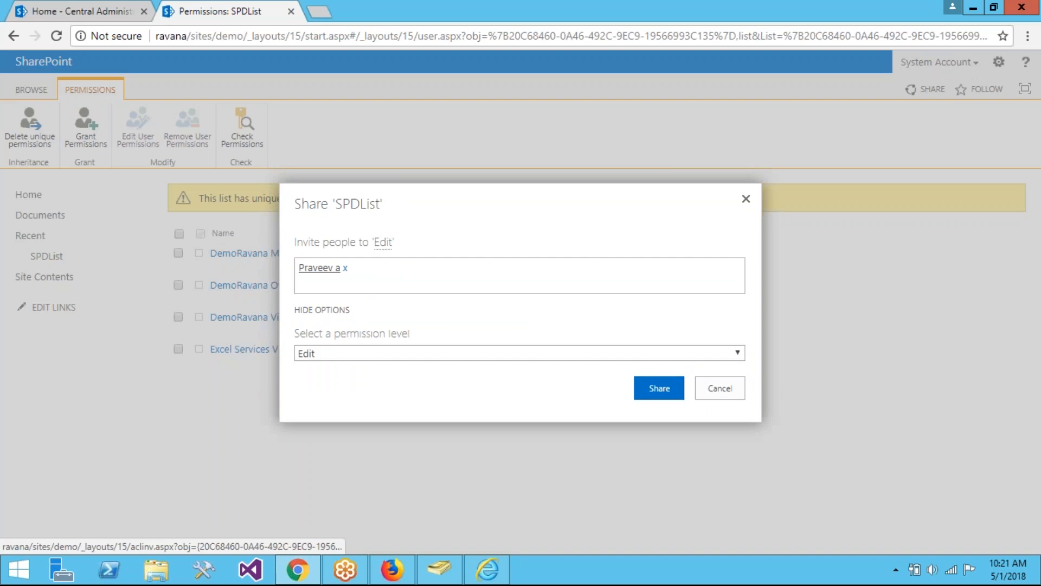
{"action": "left_click", "coordinate": [345, 358]}
{"action": "left_click", "coordinate": [334, 410]}
{"action": "left_click", "coordinate": [653, 387]}
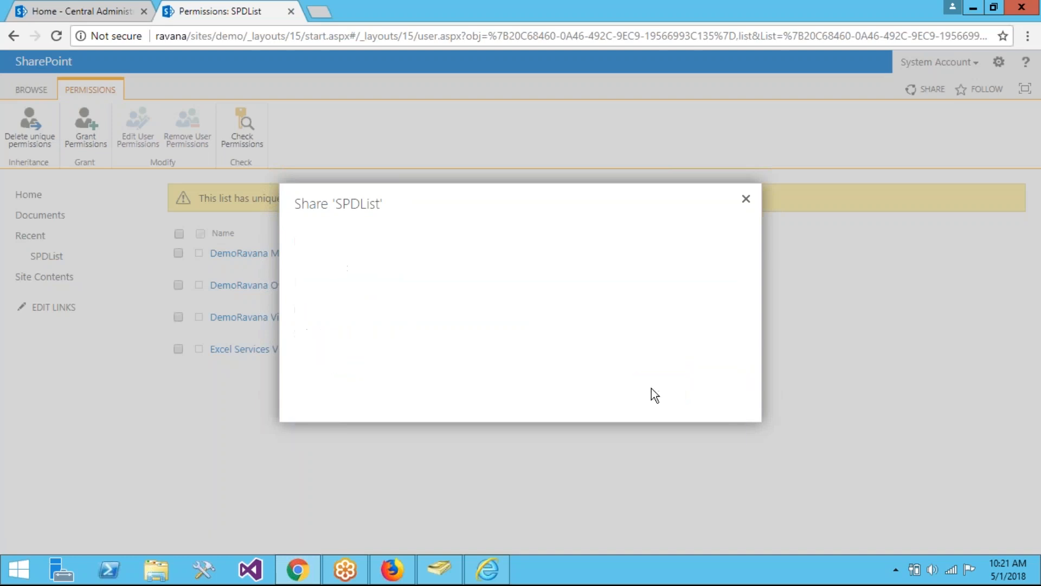
Share SPDList with the second domain user at the Read permission level
{"action": "left_click", "coordinate": [88, 113]}
{"action": "left_click", "coordinate": [503, 306]}
{"action": "type", "text": "mahesh"}
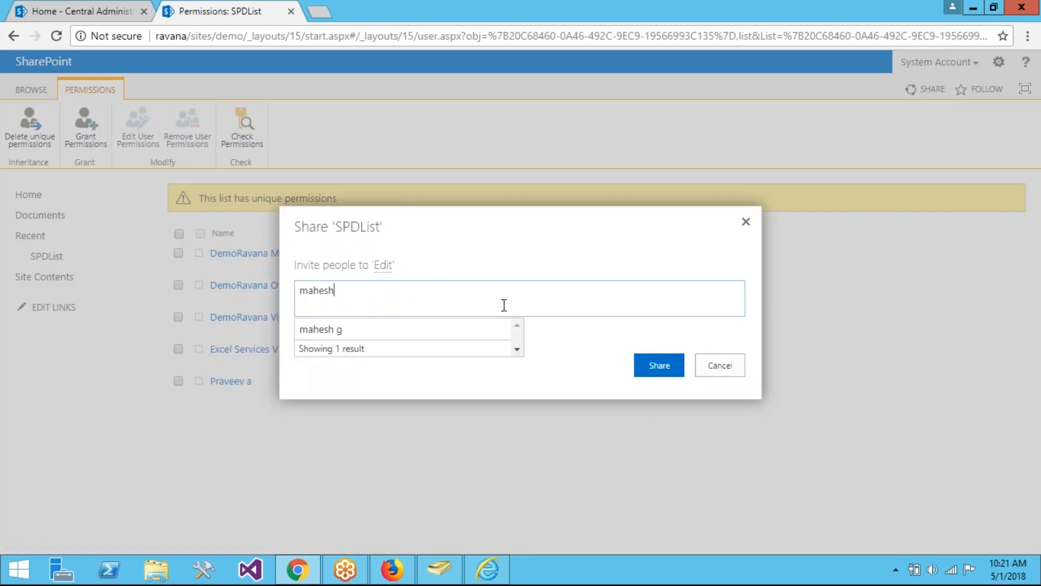
{"action": "left_click", "coordinate": [361, 331]}
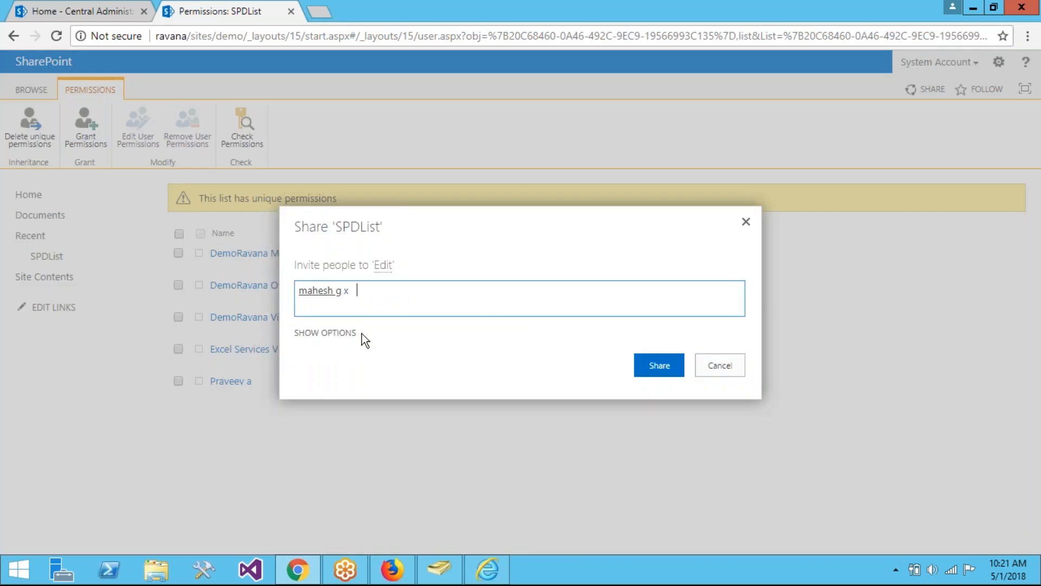
{"action": "left_click", "coordinate": [325, 332]}
{"action": "left_click", "coordinate": [337, 353]}
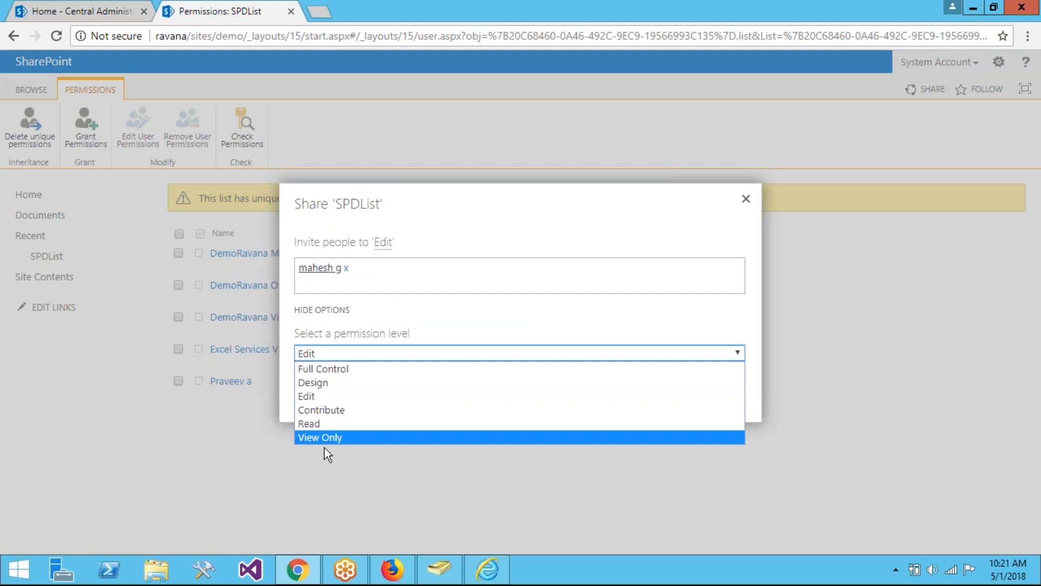
{"action": "left_click", "coordinate": [317, 423]}
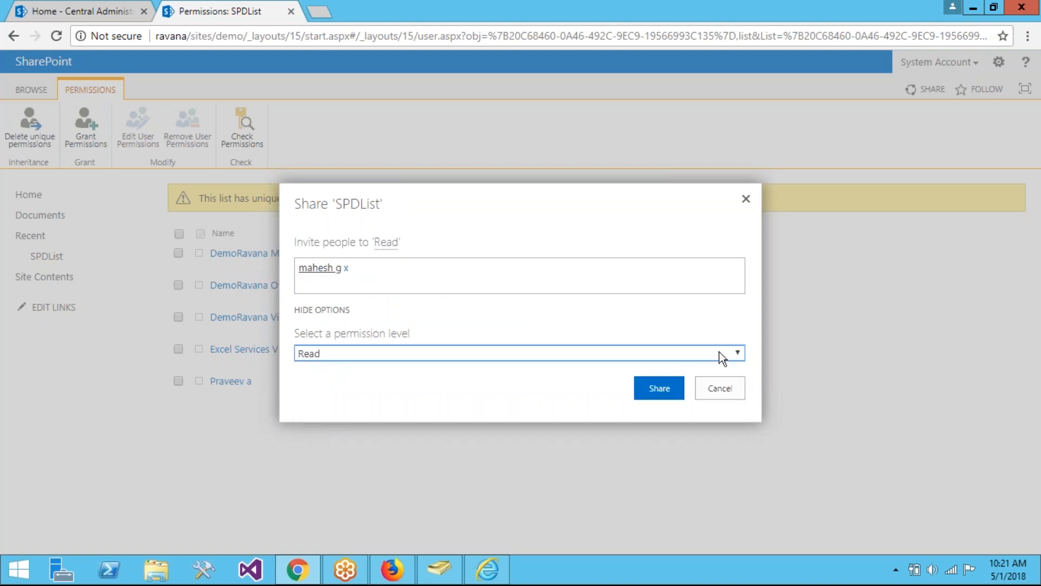
{"action": "left_click", "coordinate": [654, 390]}
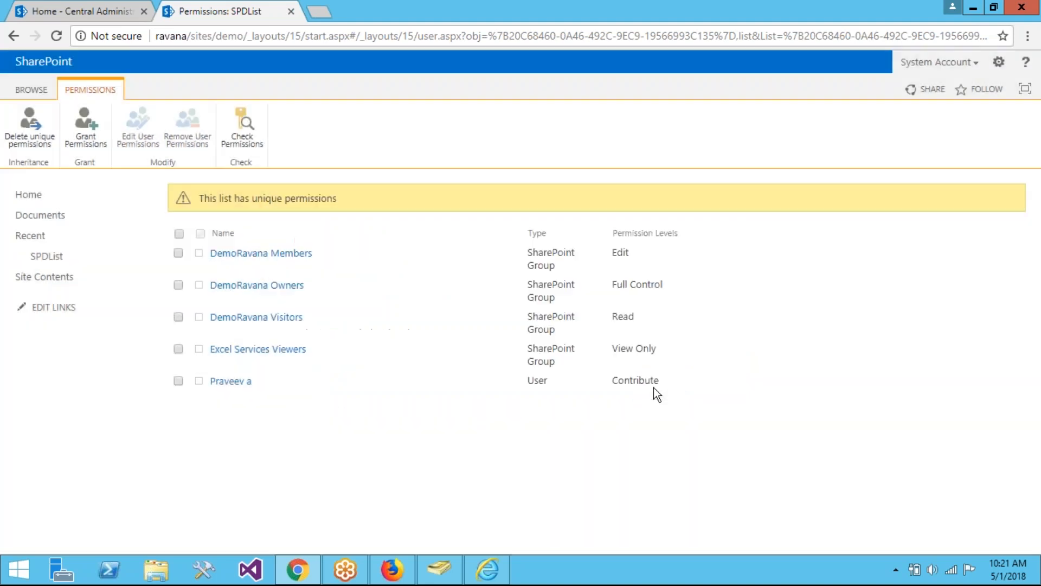
Switch to Internet Explorer and open the SPDList All Items address to check the first domain user's Contribute access
{"action": "left_click", "coordinate": [488, 577]}
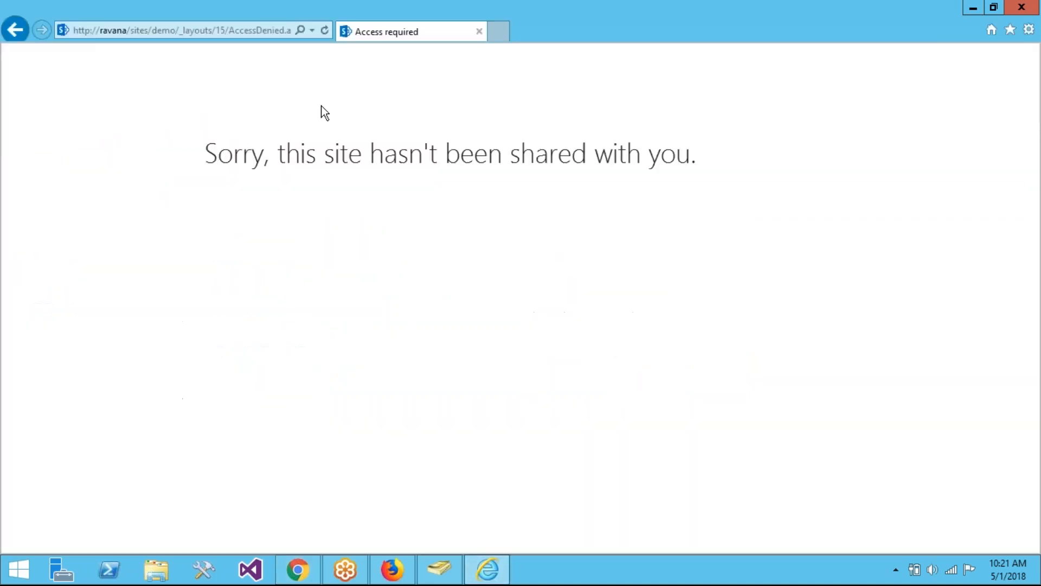
{"action": "left_click", "coordinate": [196, 31]}
{"action": "type", "text": "http://ravana/sites/demo/_layouts/15/start.aspx#/Lists/SPDList/AllItems.aspx"}
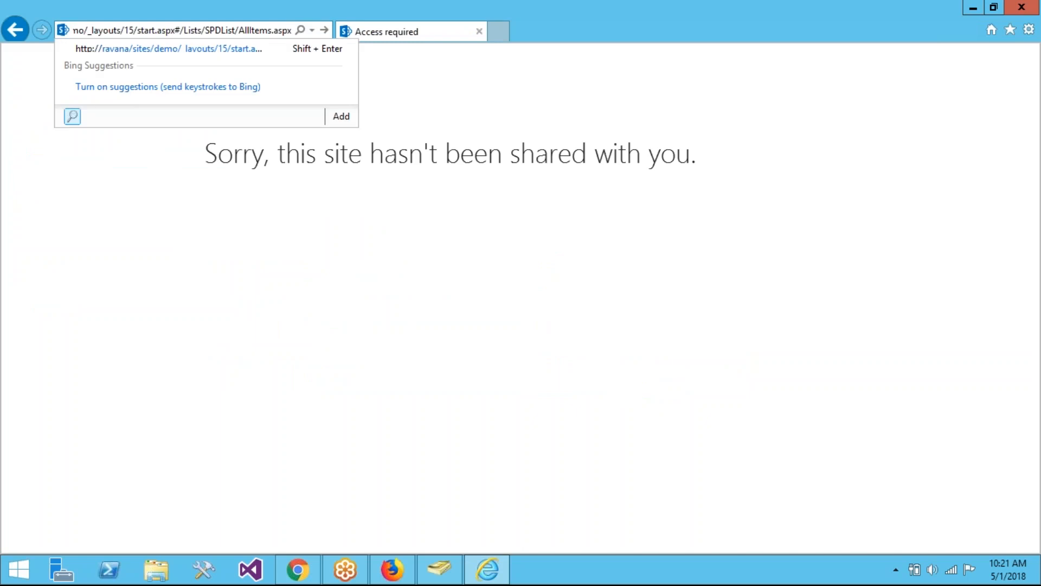
{"action": "key", "text": "Return"}
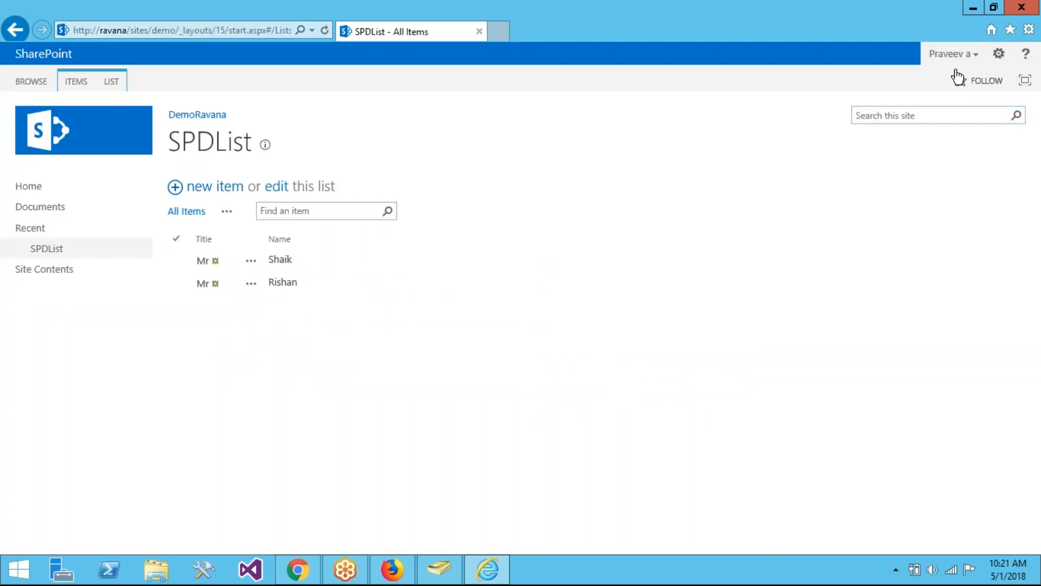
Switch to Firefox and open the SPDList All Items address to check the second domain user's Read access
{"action": "left_click", "coordinate": [392, 569]}
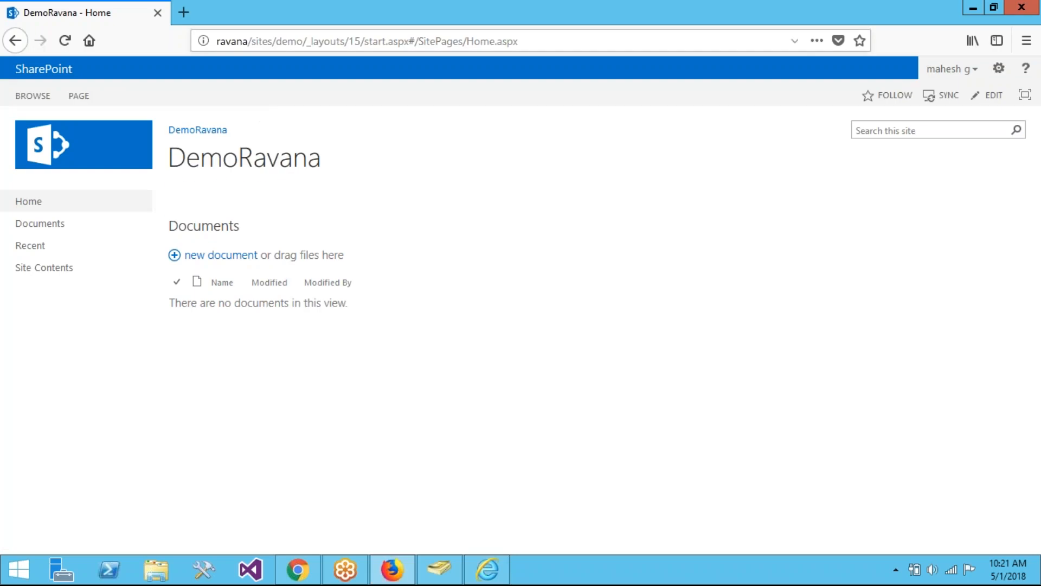
{"action": "left_click", "coordinate": [260, 45]}
{"action": "type", "text": "http://ravana/sites/demo/_layouts/15/start.aspx#/Lists/SPDList/AllItems.aspx"}
{"action": "key", "text": "Return"}
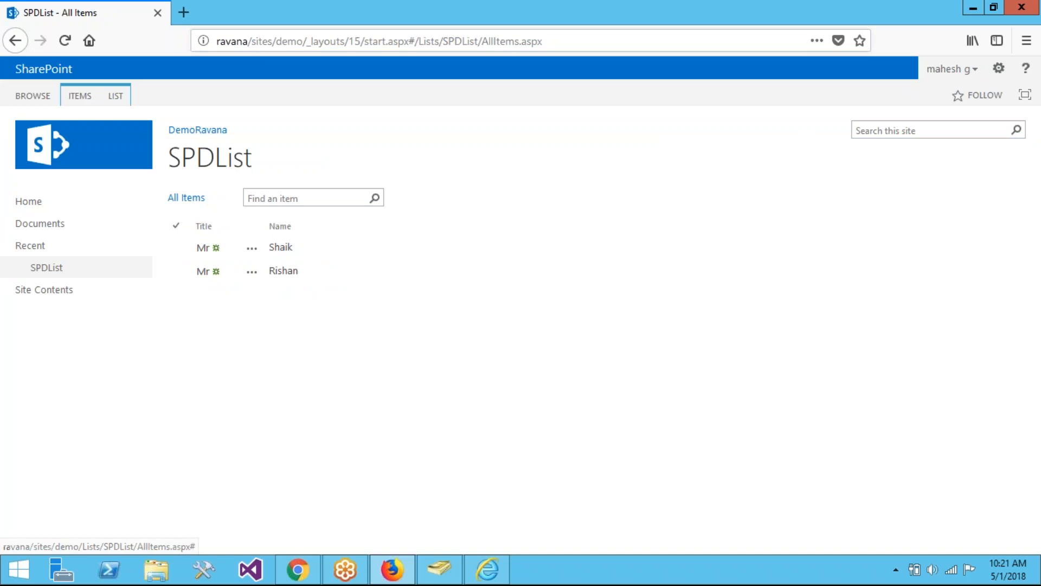
Examine which item commands the second domain user has for the SPDList items in Firefox
{"action": "left_click", "coordinate": [74, 99]}
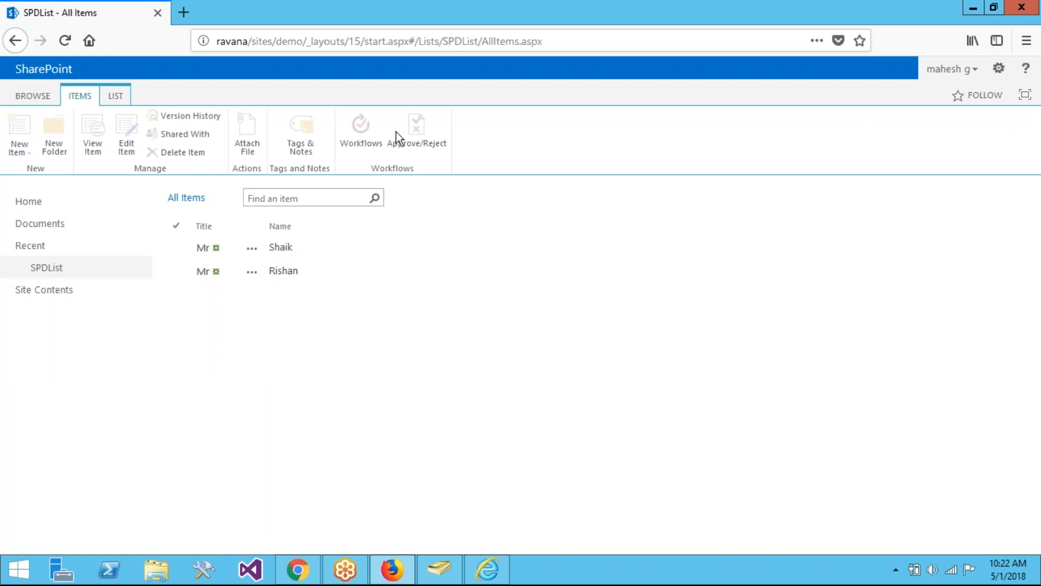
{"action": "left_click", "coordinate": [266, 270]}
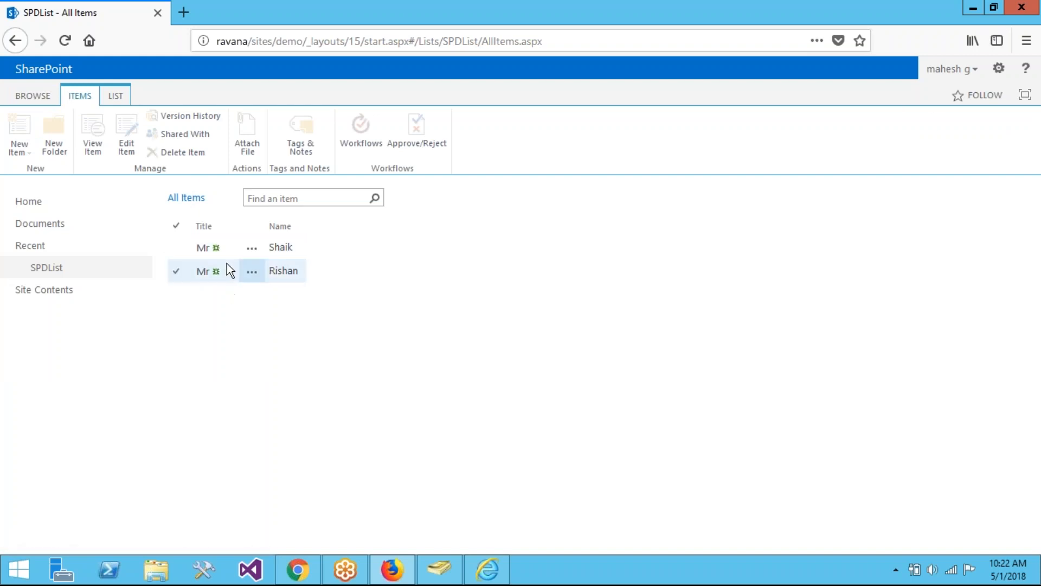
{"action": "left_click", "coordinate": [260, 389]}
Switch to Internet Explorer and add an SPDList item with the title Mr and the person's first name
{"action": "left_click", "coordinate": [477, 571]}
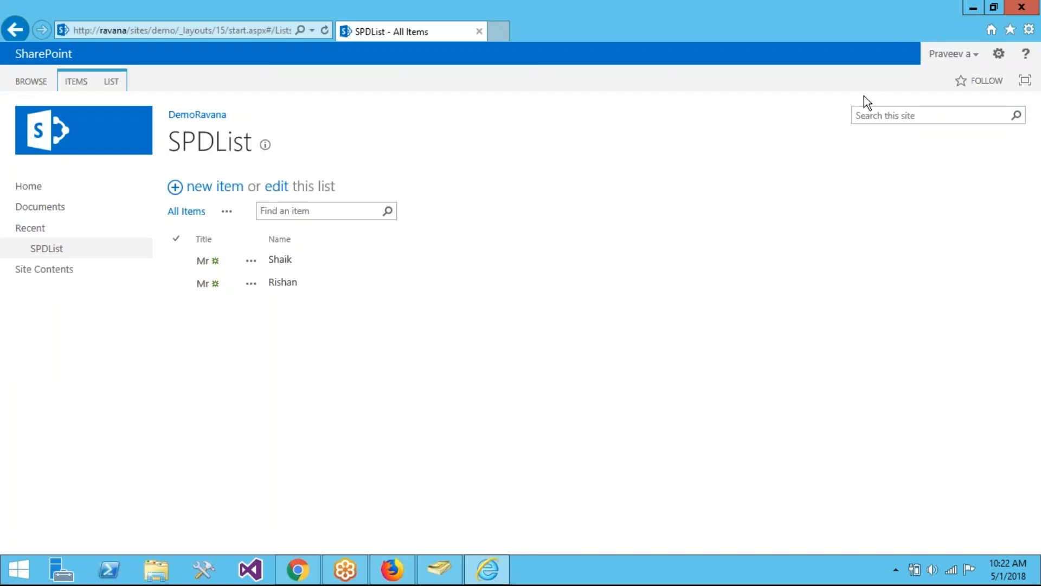
{"action": "left_click", "coordinate": [218, 195]}
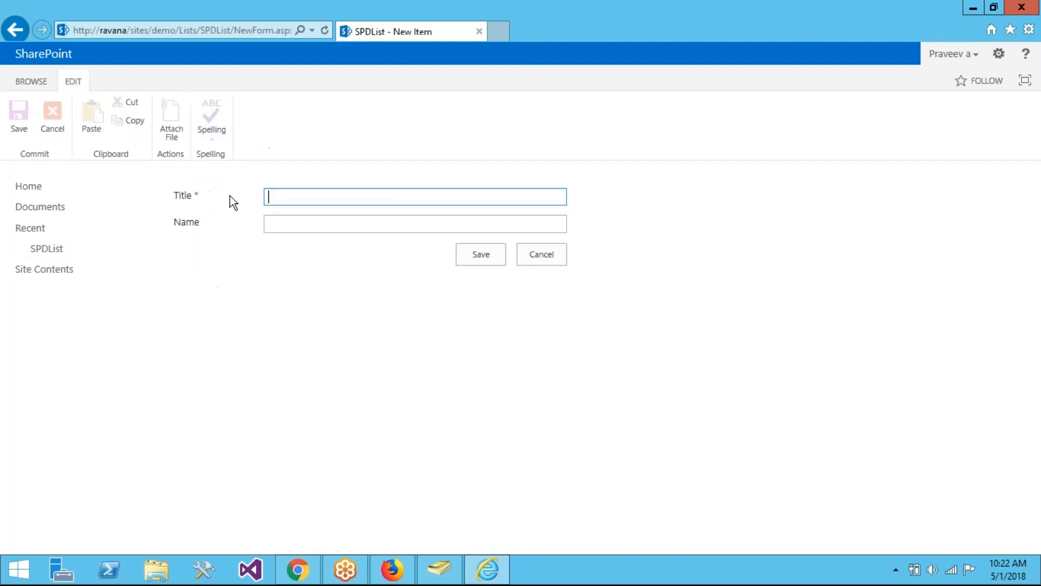
{"action": "type", "text": "Mr"}
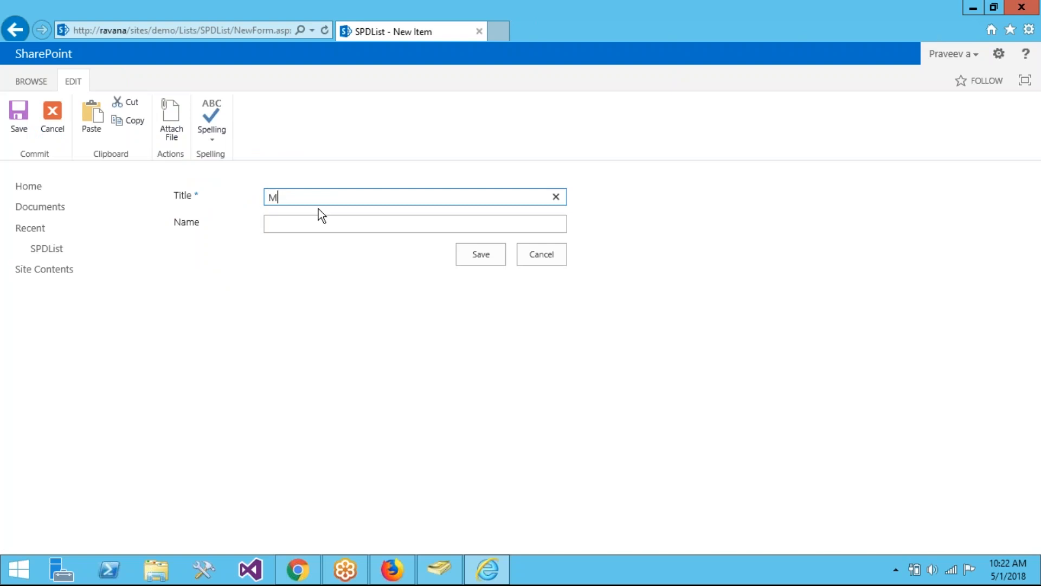
{"action": "key", "text": "Tab"}
{"action": "key", "text": "Tab"}
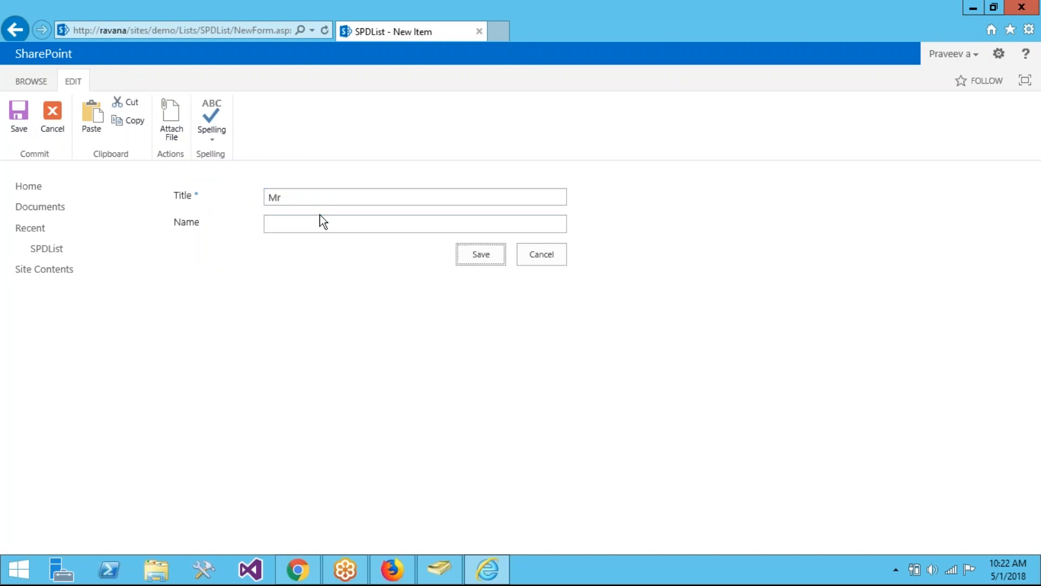
{"action": "key", "text": "shift+Tab"}
{"action": "type", "text": "Praveen"}
{"action": "key", "text": "Tab"}
{"action": "key", "text": "Return"}
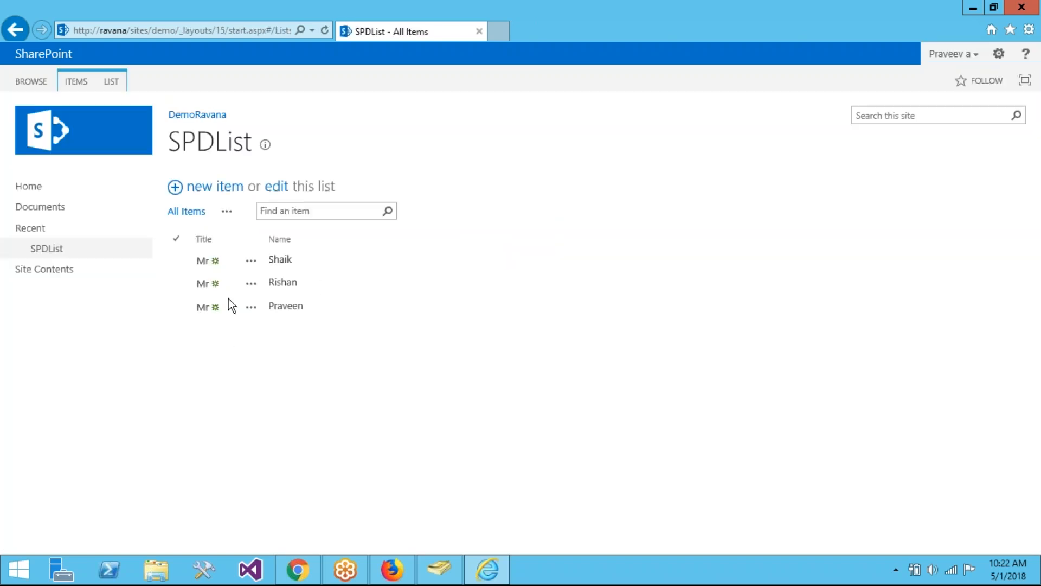
Compare the commands available for the first SPDList item in Internet Explorer and in Firefox
{"action": "left_click", "coordinate": [176, 262]}
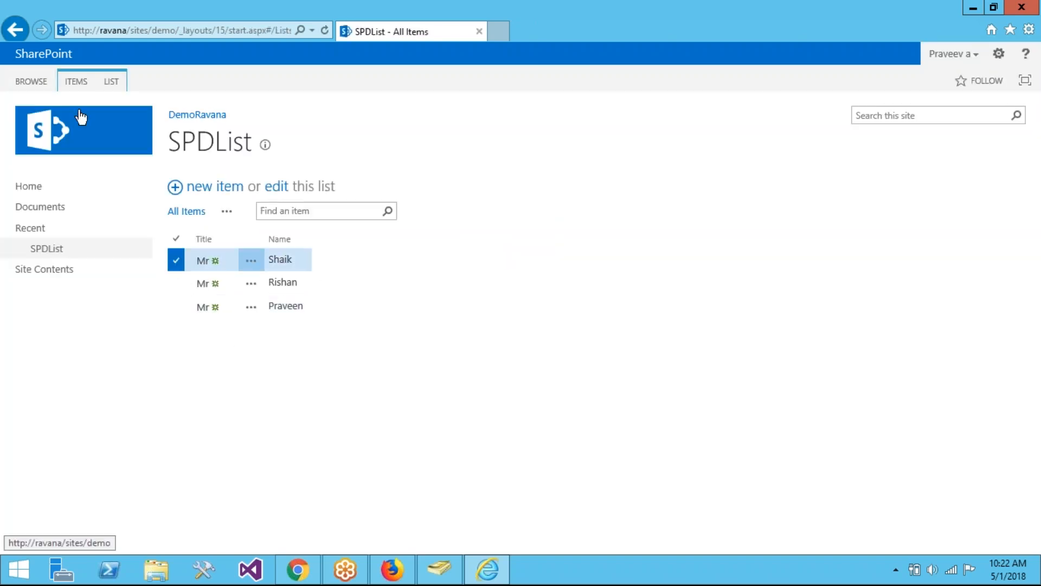
{"action": "left_click", "coordinate": [76, 84]}
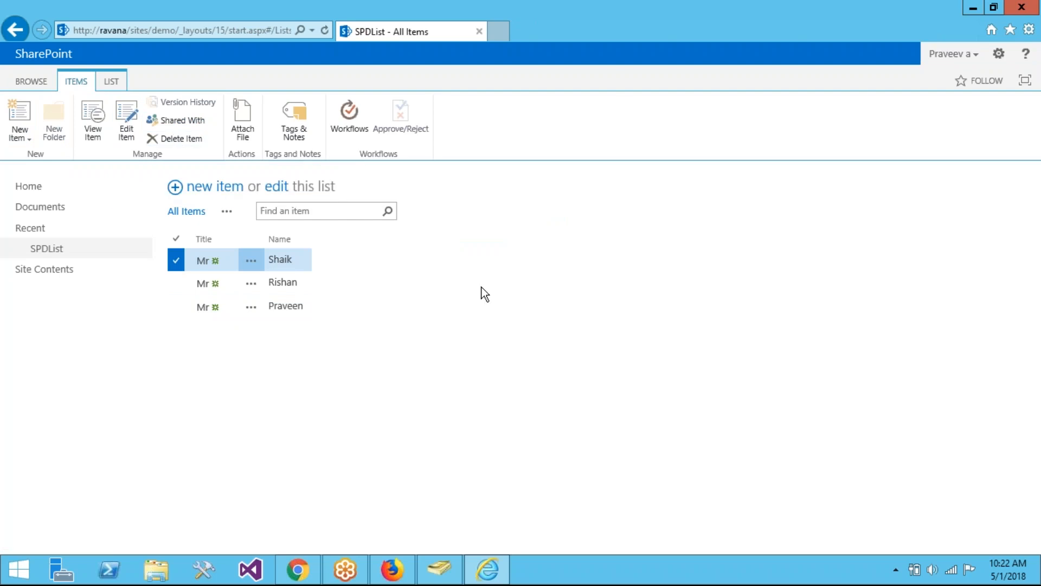
{"action": "left_click", "coordinate": [393, 569]}
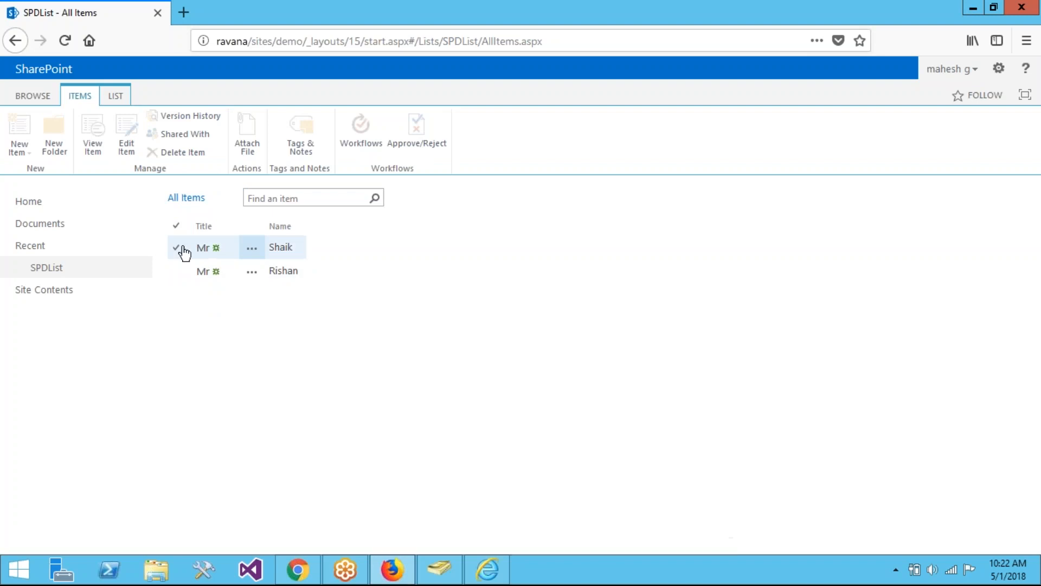
{"action": "left_click", "coordinate": [183, 250]}
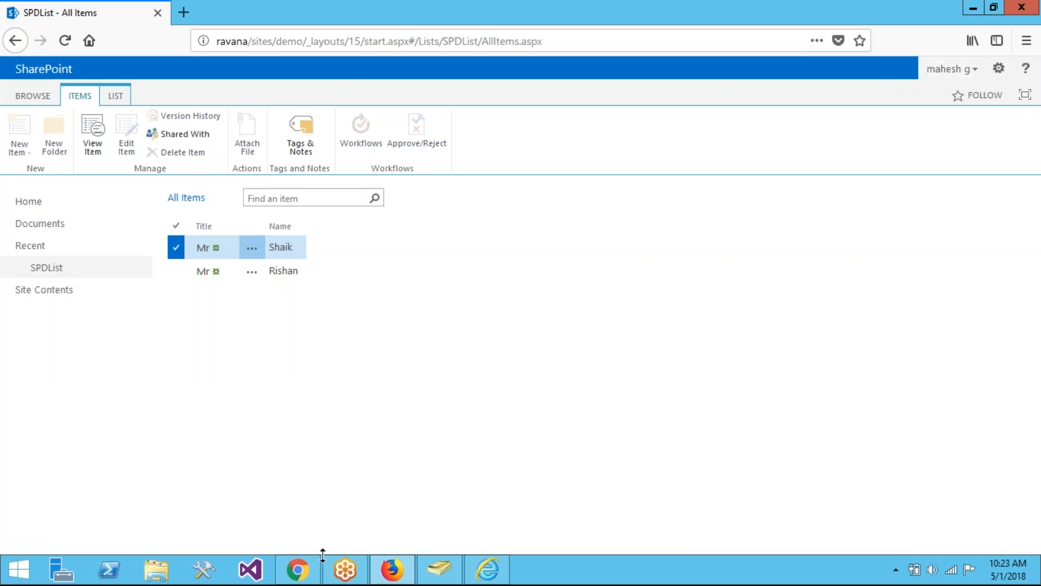
Switch to Chrome and review the permission levels offered for sharing SPDList, closing the dialog without sharing
{"action": "left_click", "coordinate": [298, 570]}
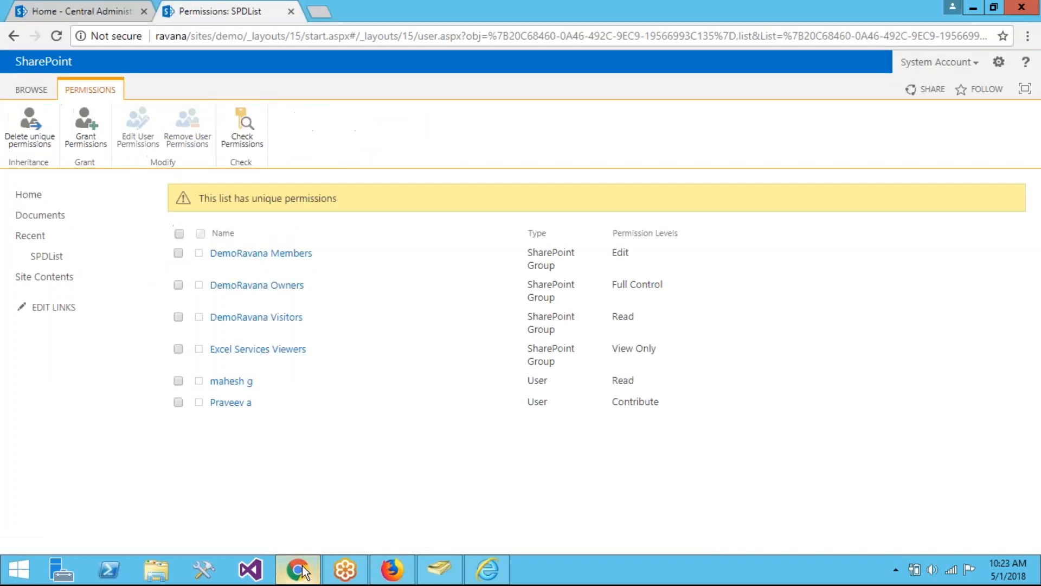
{"action": "left_click", "coordinate": [99, 118]}
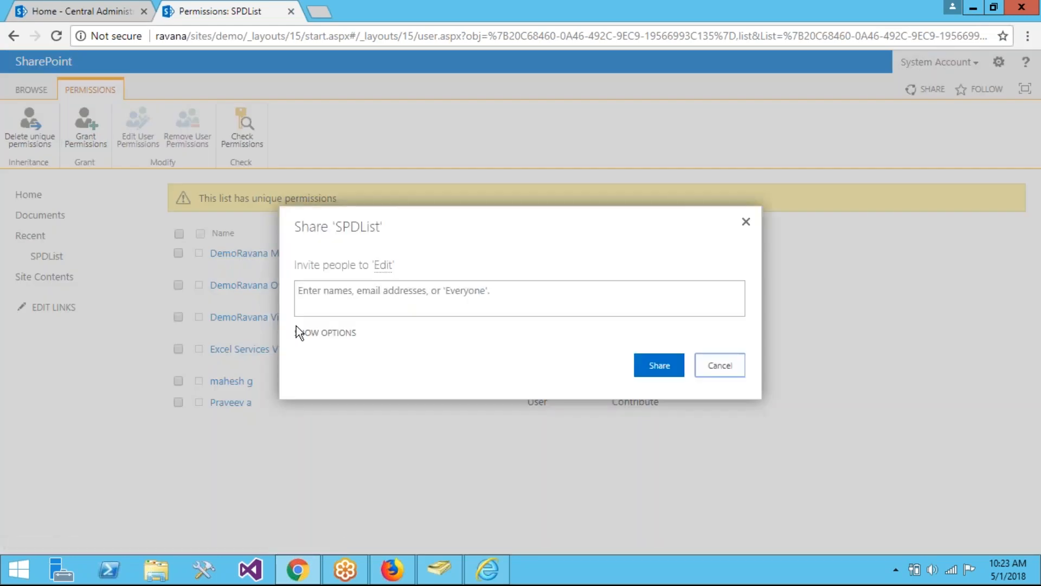
{"action": "left_click", "coordinate": [298, 331]}
{"action": "left_click", "coordinate": [305, 353]}
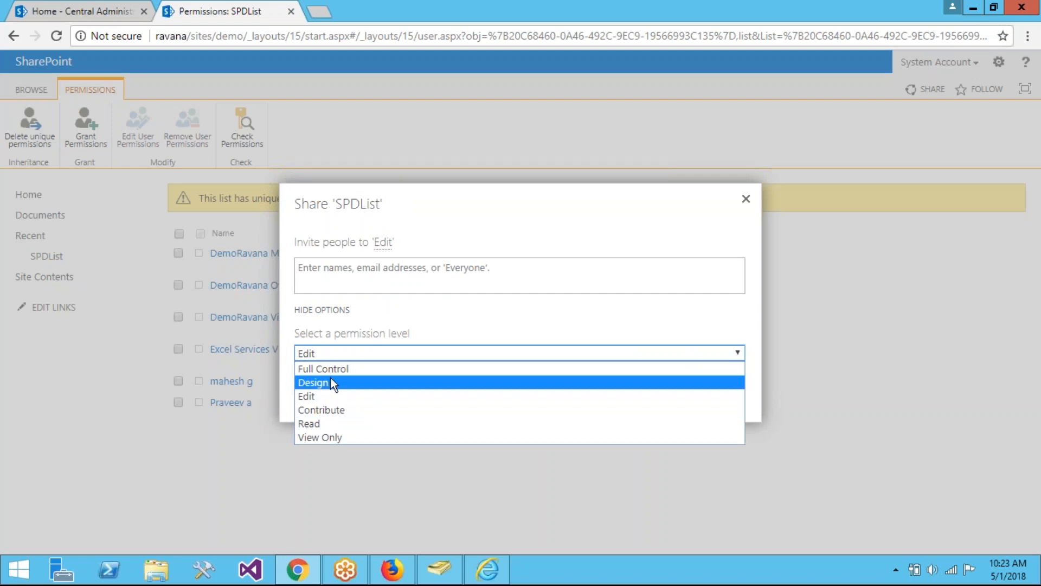
{"action": "left_click", "coordinate": [746, 200]}
{"action": "left_click", "coordinate": [746, 200]}
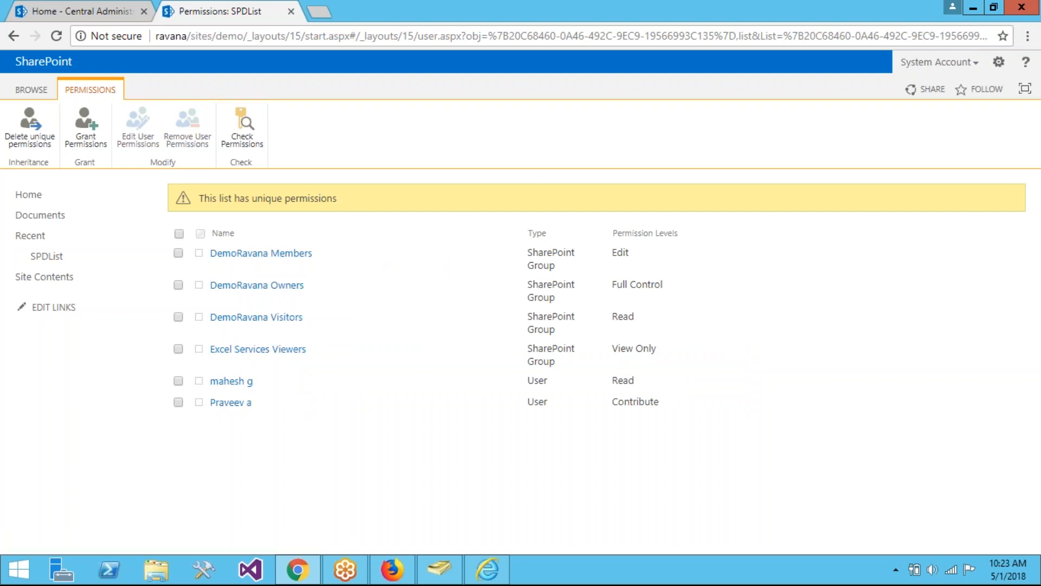
Open the permission levels page from the DemoRavana site permissions
{"action": "left_click", "coordinate": [998, 62]}
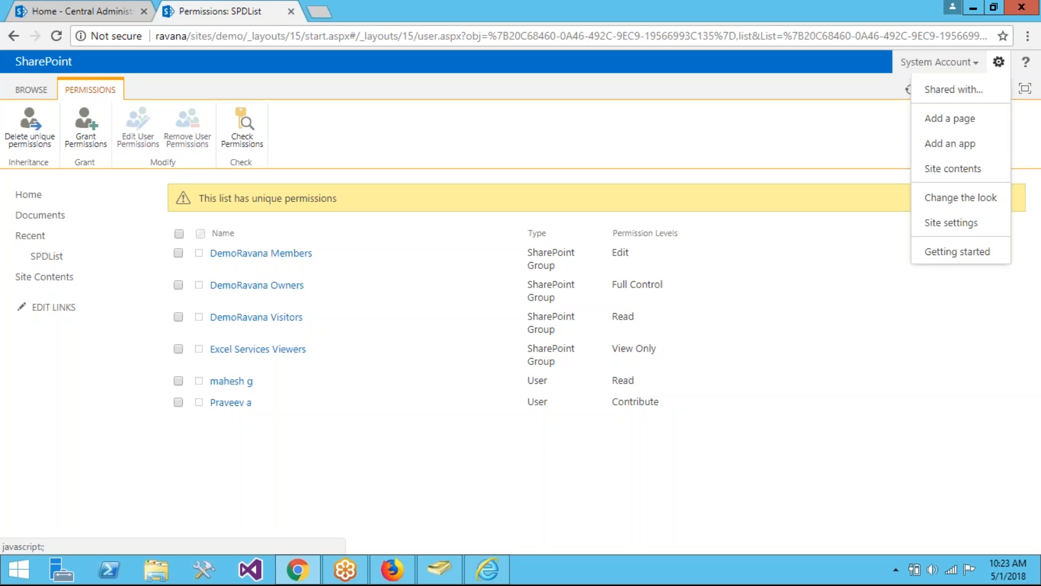
{"action": "left_click", "coordinate": [929, 235]}
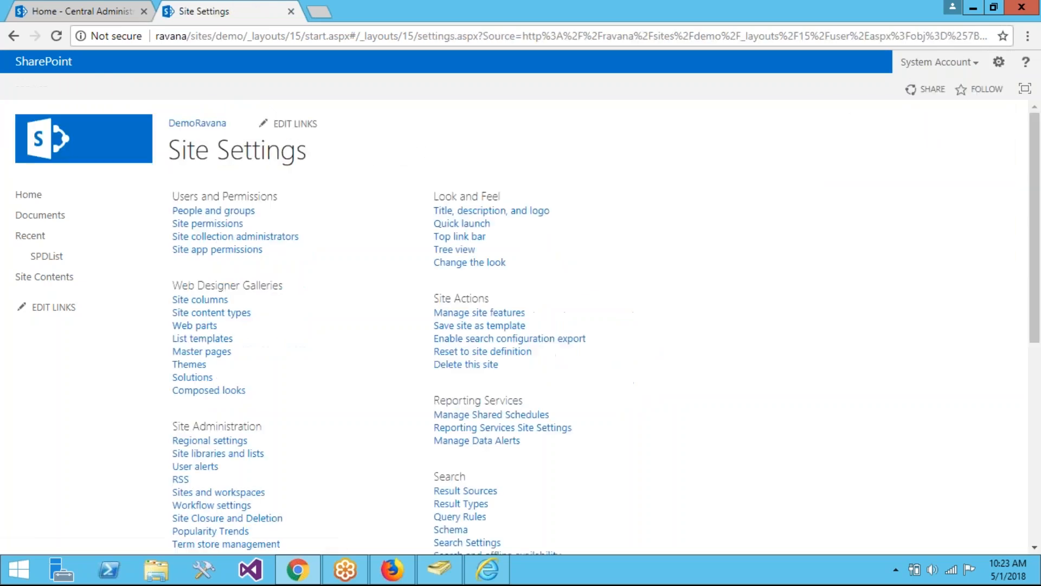
{"action": "left_click", "coordinate": [210, 225]}
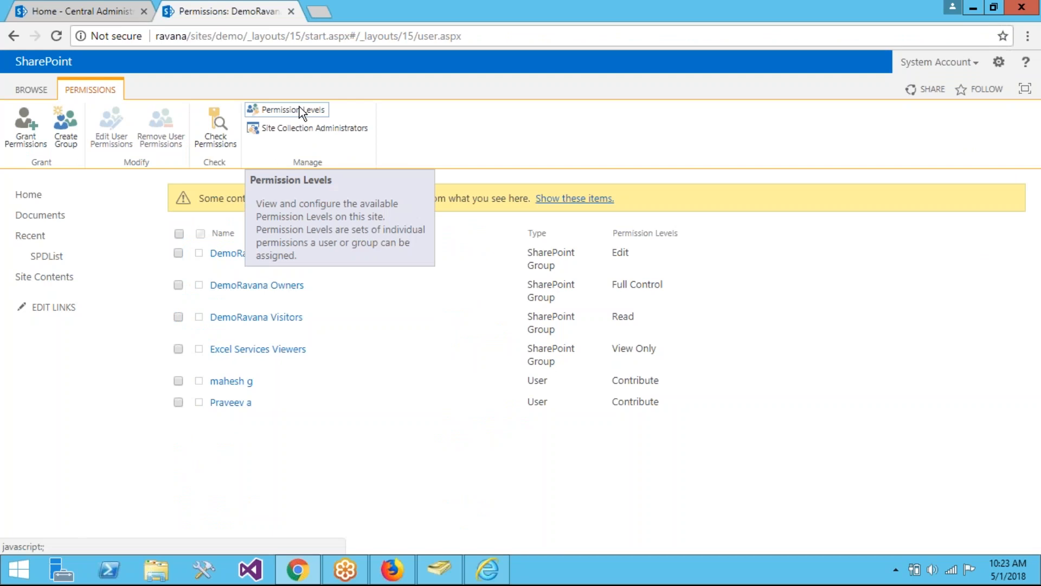
{"action": "left_click", "coordinate": [302, 111]}
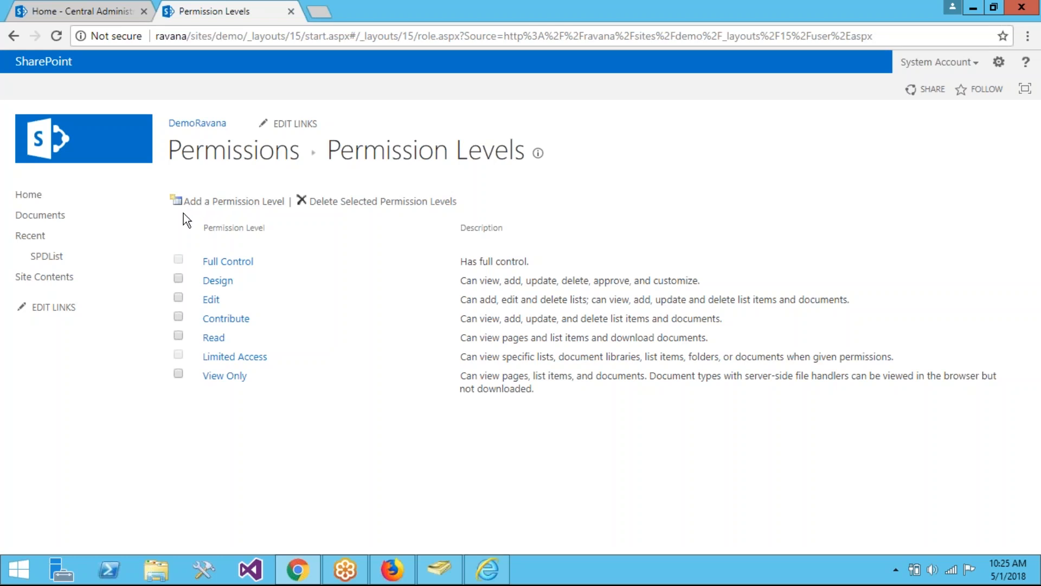
Start a new permission level and name it "Add update no delete"
{"action": "left_click", "coordinate": [234, 202]}
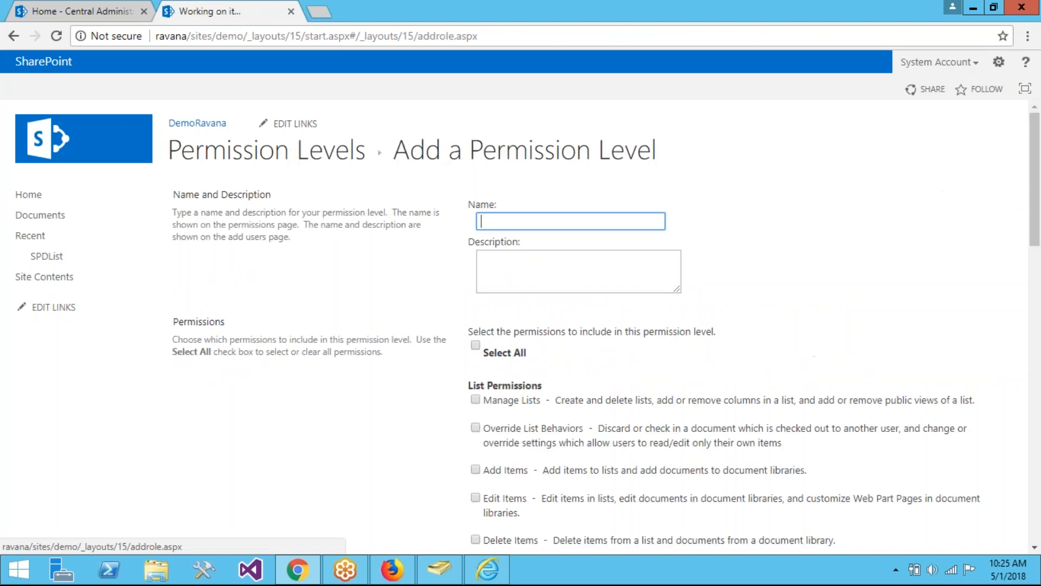
{"action": "left_click", "coordinate": [510, 223]}
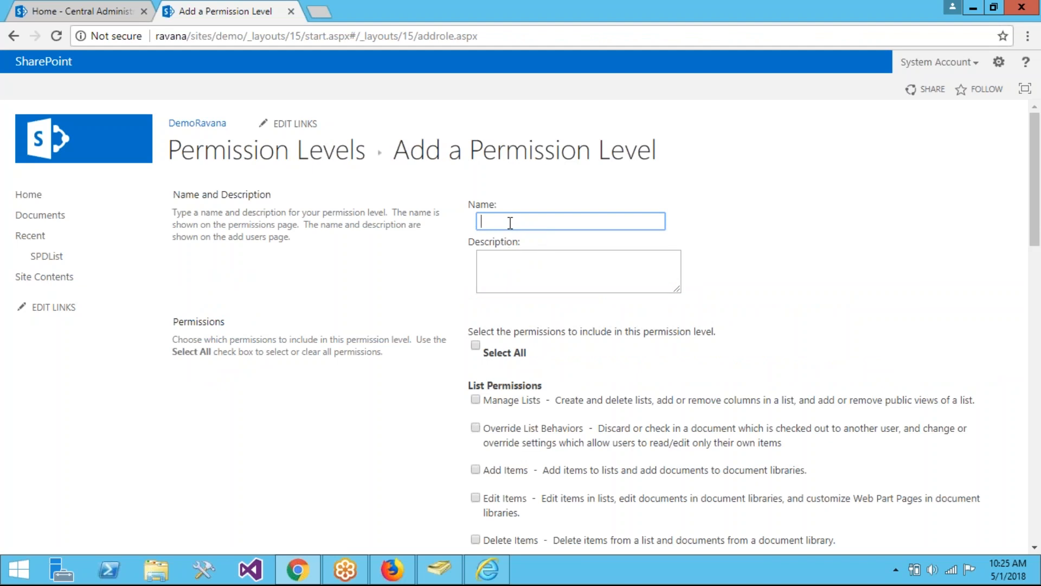
{"action": "type", "text": "Add"}
{"action": "type", "text": " Ed"}
{"action": "type", "text": "i"}
{"action": "key", "text": "BackSpace"}
{"action": "key", "text": "BackSpace"}
{"action": "key", "text": "BackSpace"}
{"action": "type", "text": "updte"}
{"action": "type", "text": "andN"}
{"action": "key", "text": "BackSpace"}
{"action": "key", "text": "BackSpace"}
{"action": "key", "text": "BackSpace"}
{"action": "key", "text": "BackSpace"}
{"action": "key", "text": "BackSpace"}
{"action": "left_click", "coordinate": [519, 223]}
{"action": "type", "text": "a"}
{"action": "left_click", "coordinate": [544, 222]}
{"action": "type", "text": "no"}
{"action": "type", "text": " dlete"}
{"action": "left_click", "coordinate": [557, 222]}
{"action": "type", "text": "e"}
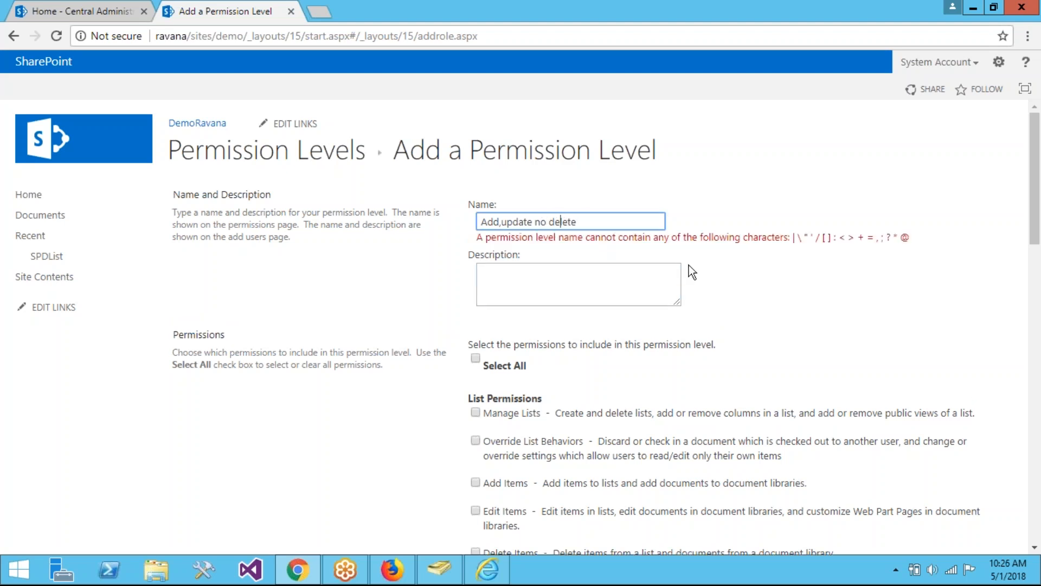
{"action": "left_click", "coordinate": [505, 226]}
{"action": "key", "text": "BackSpace"}
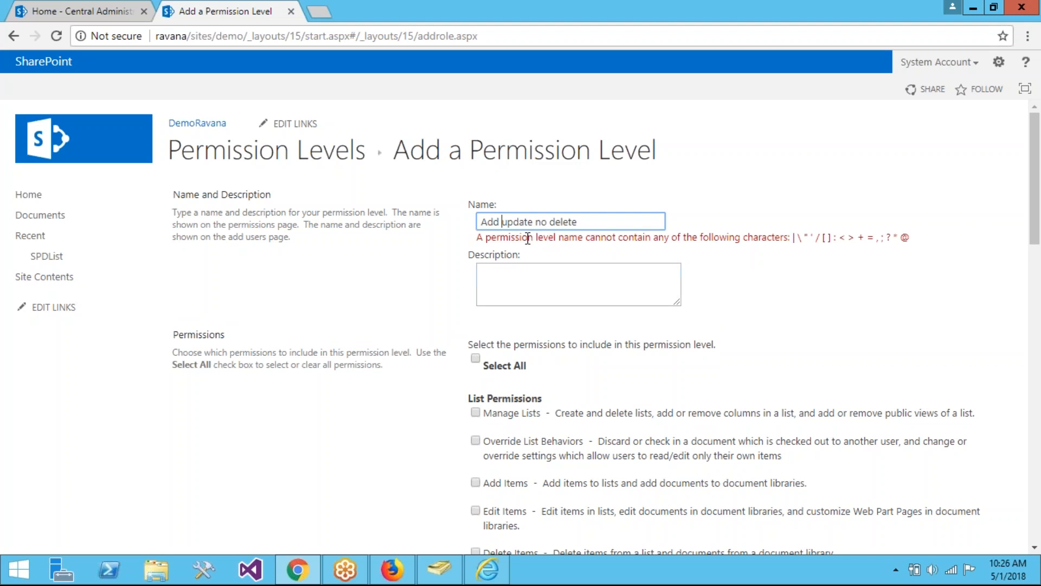
Describe the new permission level as "without delete"
{"action": "left_click", "coordinate": [507, 278]}
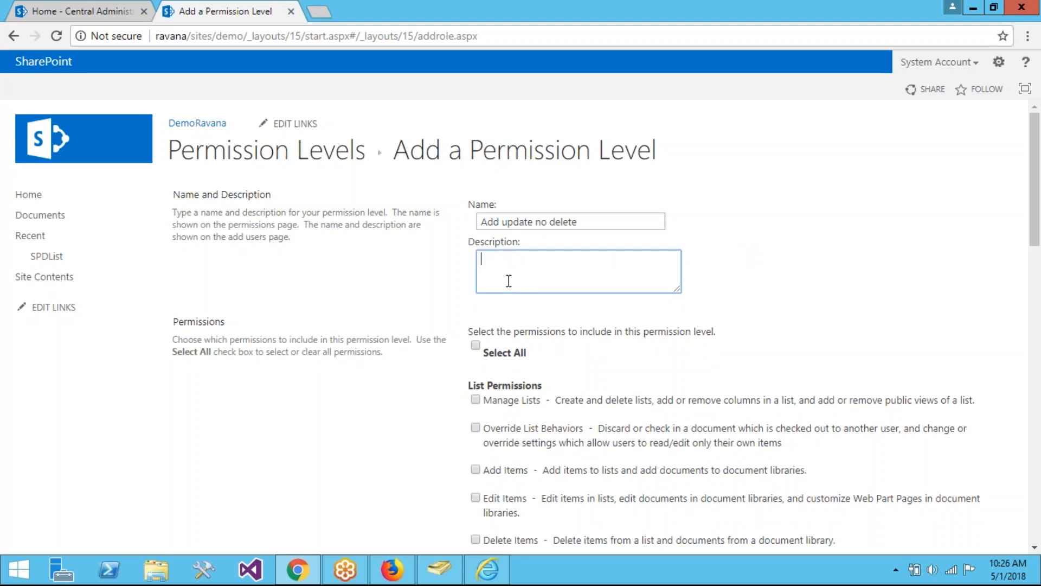
{"action": "type", "text": "wthout delete"}
{"action": "left_click", "coordinate": [489, 260]}
{"action": "type", "text": "i"}
{"action": "left_click", "coordinate": [781, 317]}
Include the Add Items, Edit Items and View Items list permissions and create the permission level
{"action": "left_click_drag", "start_coordinate": [1037, 211], "coordinate": [1036, 266]}
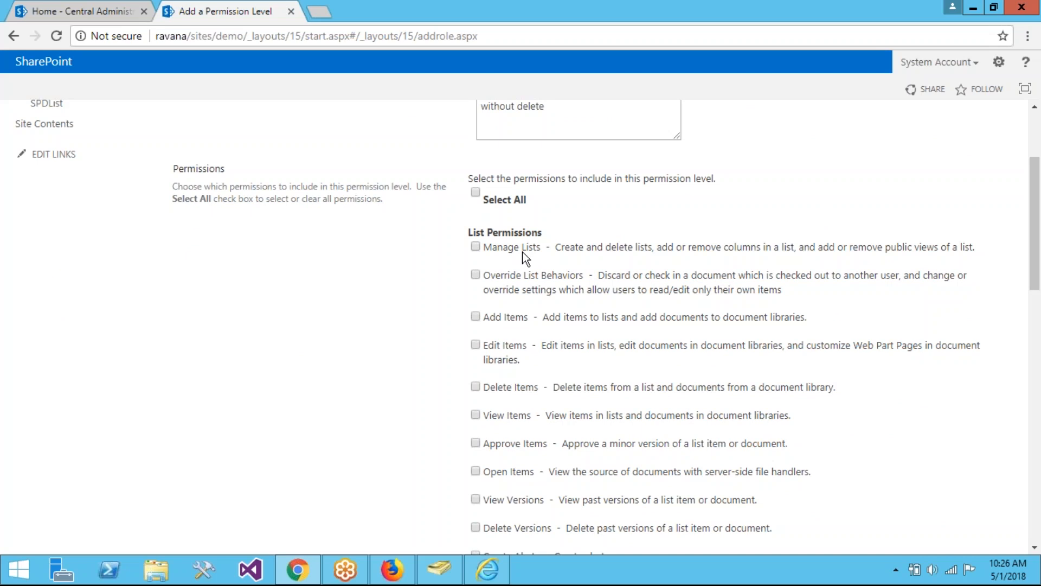
{"action": "left_click", "coordinate": [476, 316]}
{"action": "left_click_drag", "start_coordinate": [1037, 230], "coordinate": [1037, 282]}
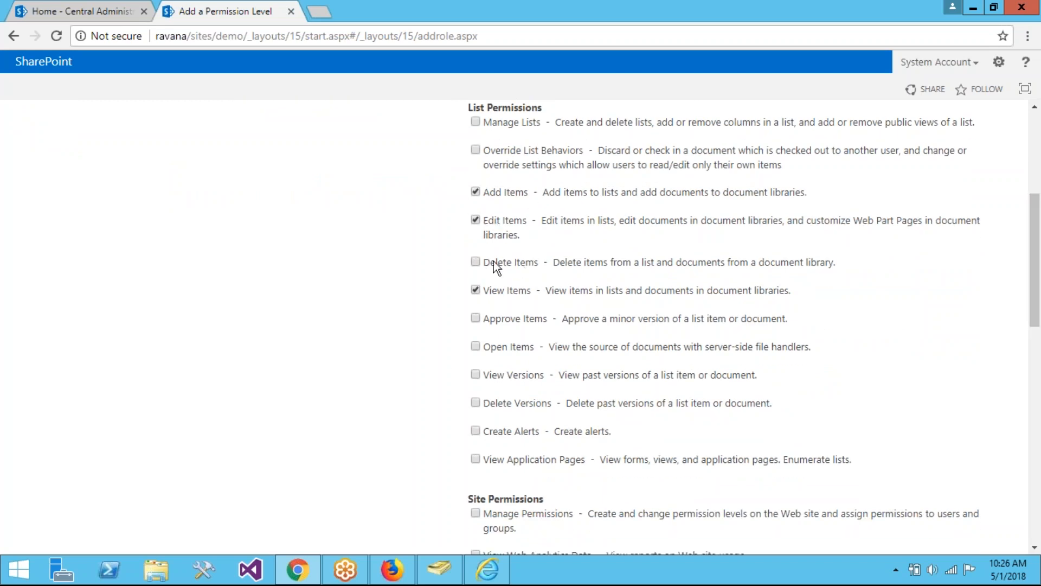
{"action": "left_click_drag", "start_coordinate": [1037, 259], "coordinate": [1037, 353]}
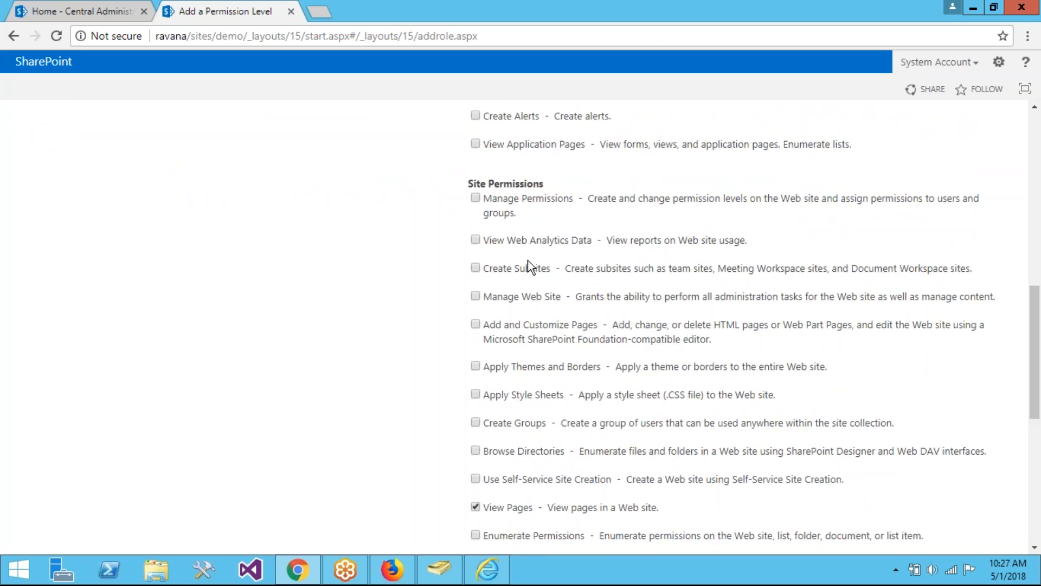
{"action": "left_click_drag", "start_coordinate": [1035, 391], "coordinate": [1037, 494]}
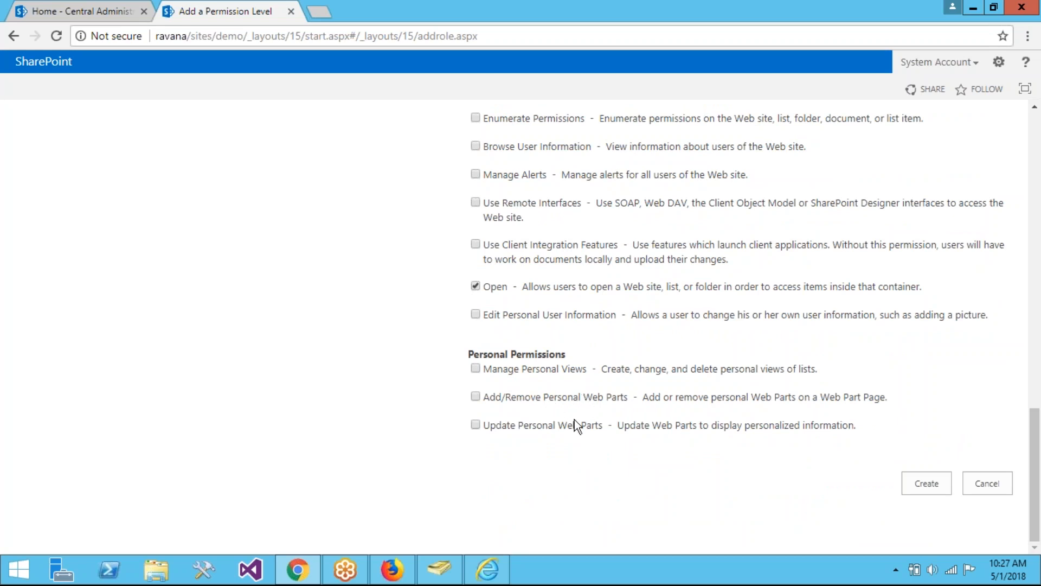
{"action": "left_click_drag", "start_coordinate": [1034, 412], "coordinate": [1037, 460]}
{"action": "left_click", "coordinate": [921, 484]}
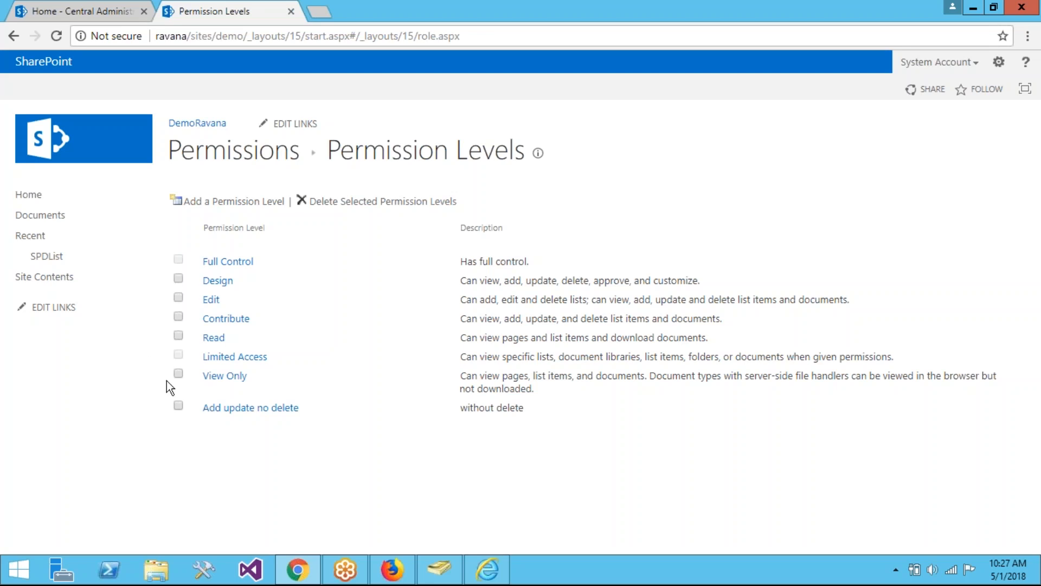
{"action": "left_click", "coordinate": [178, 407]}
{"action": "left_click", "coordinate": [179, 405]}
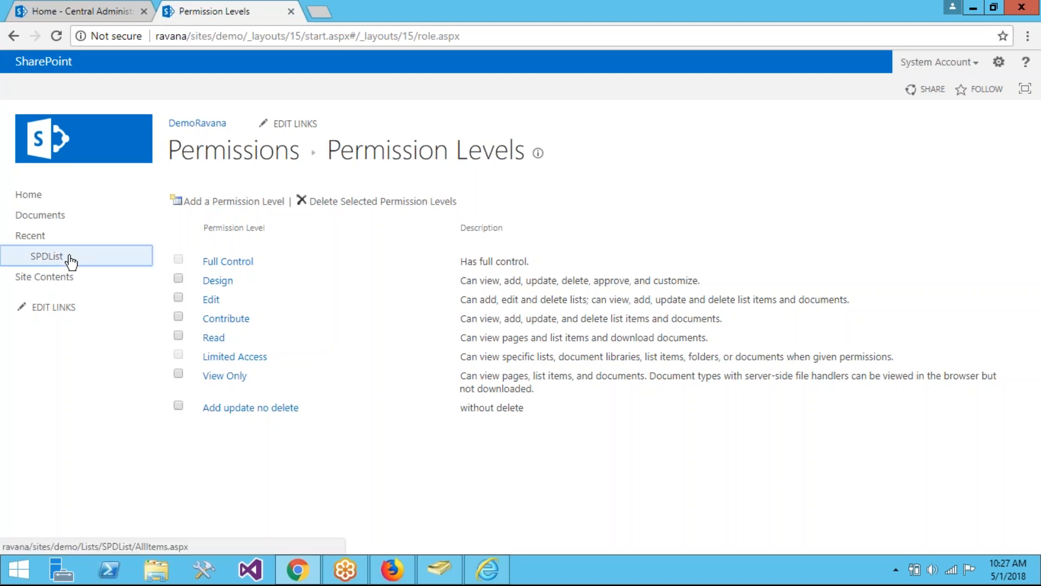
Open SPDList and go from its list settings to the permissions for this list
{"action": "left_click", "coordinate": [70, 258]}
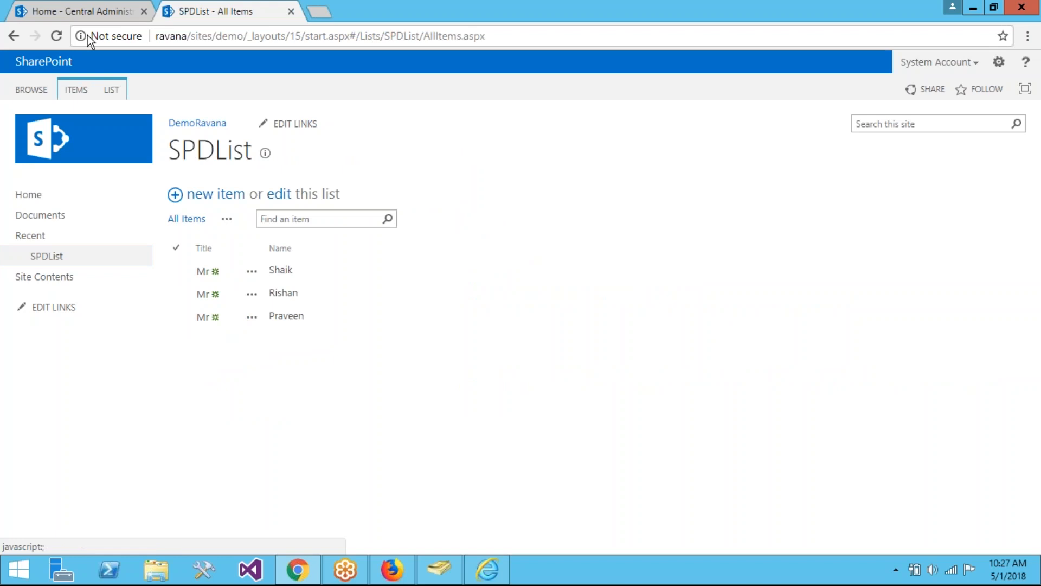
{"action": "left_click", "coordinate": [110, 90]}
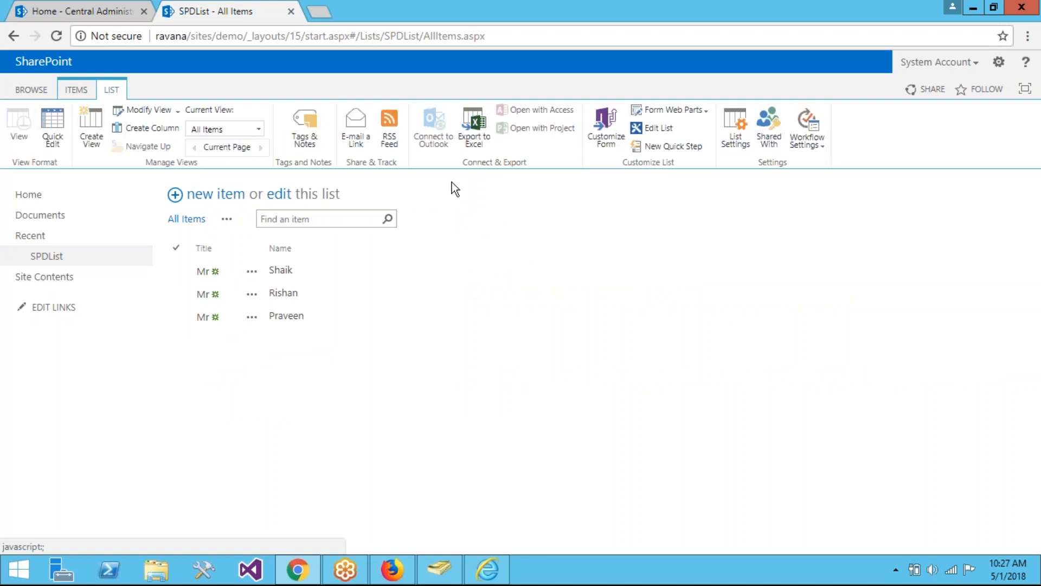
{"action": "left_click", "coordinate": [740, 138]}
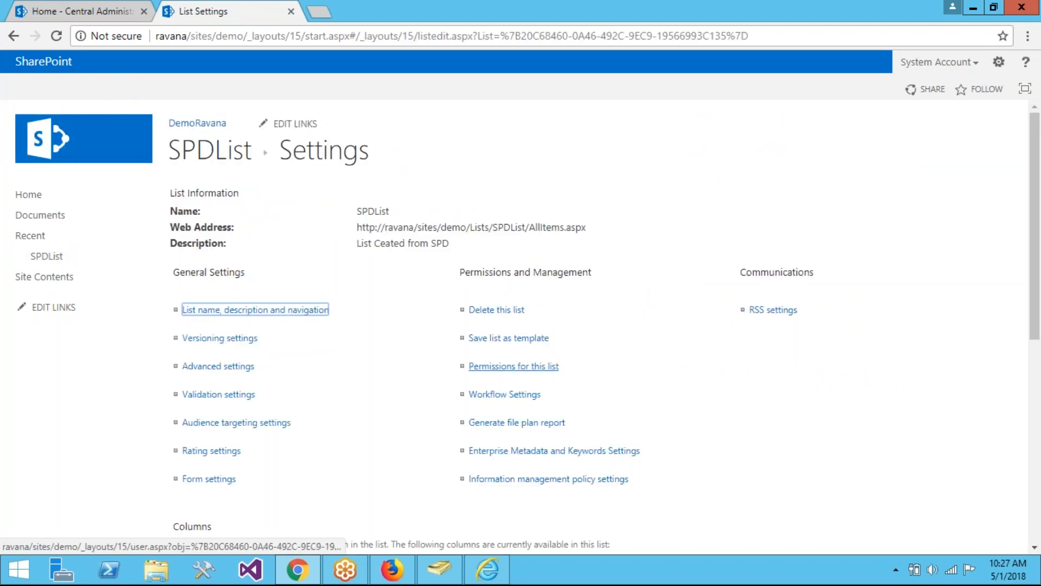
{"action": "left_click", "coordinate": [529, 369]}
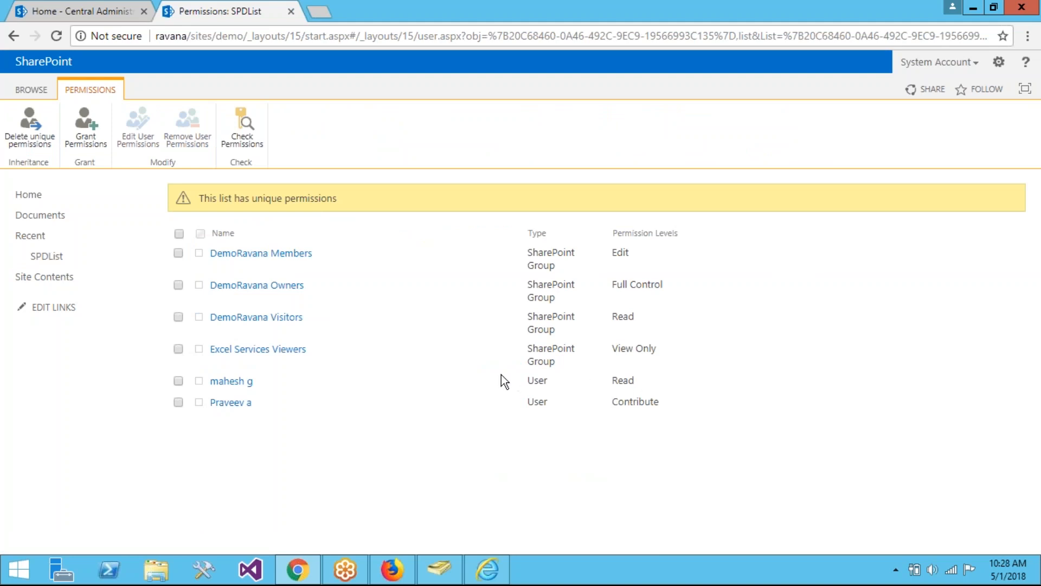
Add the "Add update no delete" permission level to the individual user who has Read access on SPDList
{"action": "left_click", "coordinate": [178, 381]}
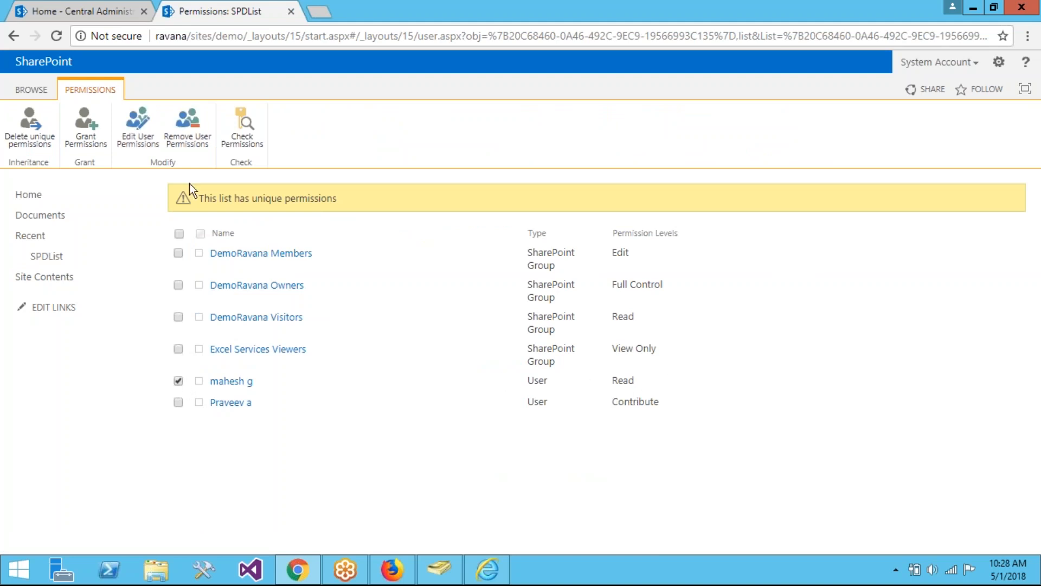
{"action": "left_click", "coordinate": [142, 141]}
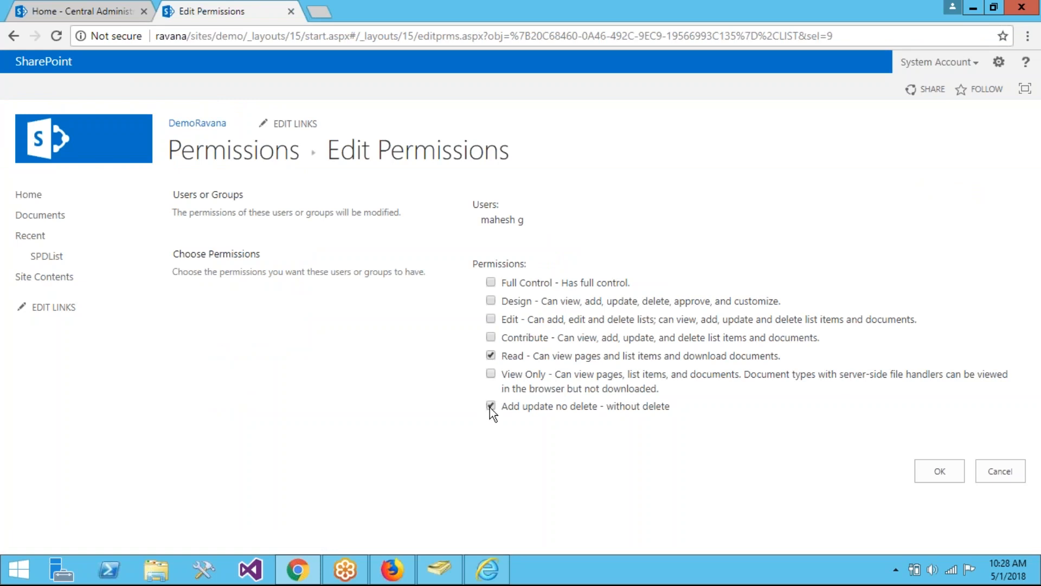
{"action": "left_click", "coordinate": [939, 471]}
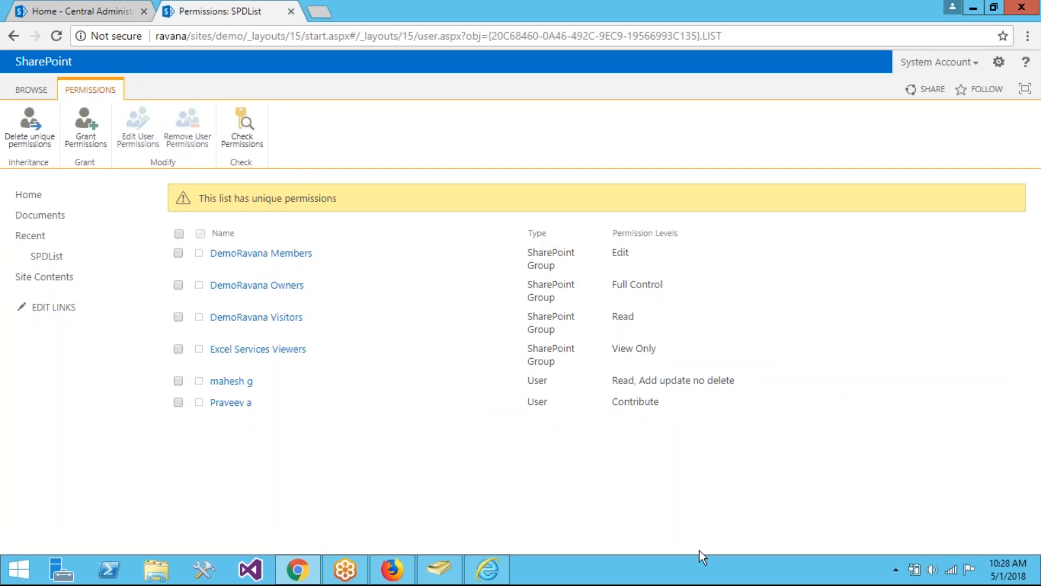
Switch to Firefox, signed in as the restricted user, and reload SPDList to apply the changed permissions
{"action": "left_click", "coordinate": [392, 569]}
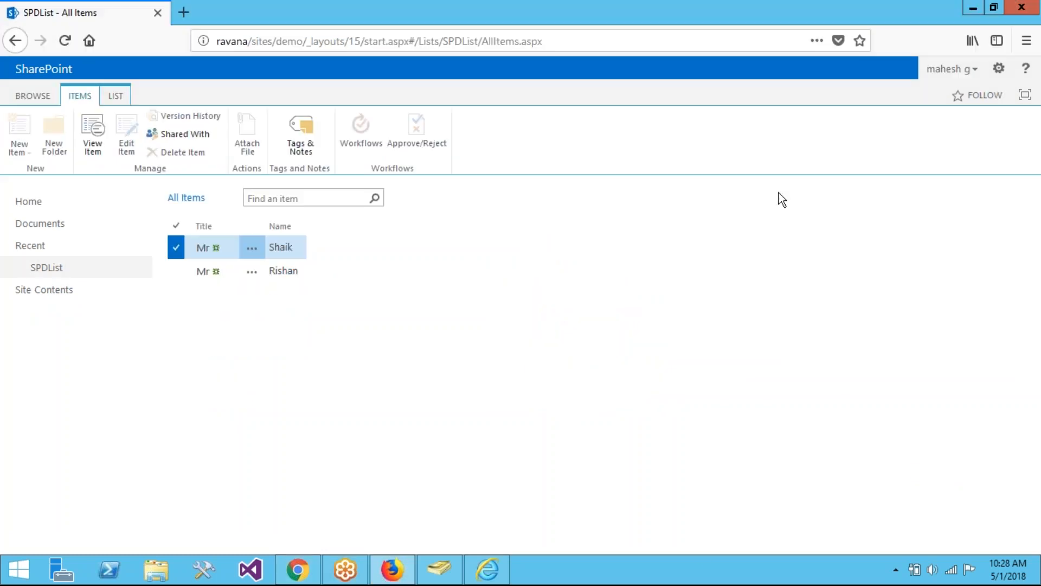
{"action": "left_click", "coordinate": [40, 96]}
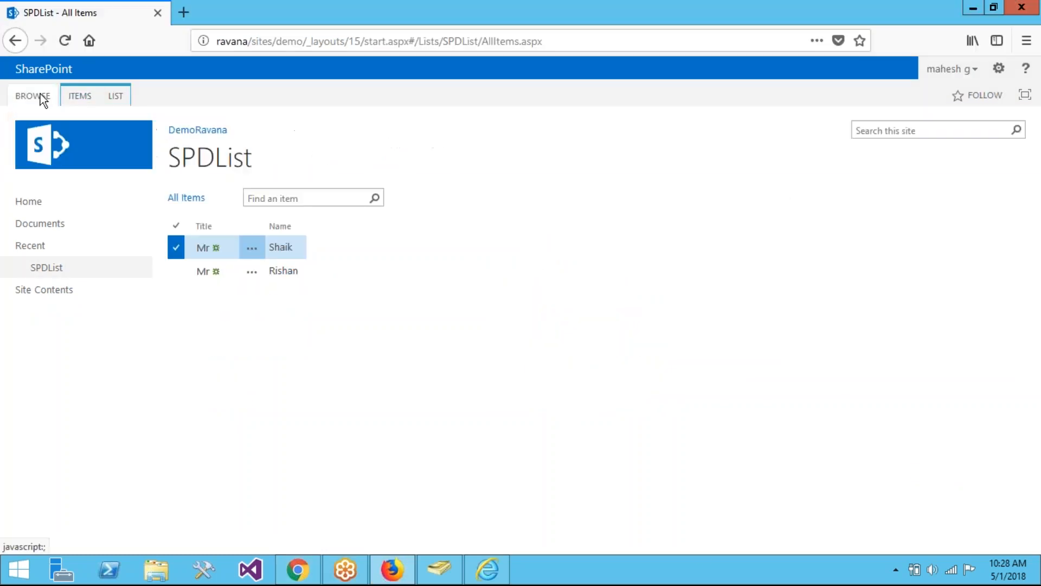
{"action": "left_click", "coordinate": [80, 95]}
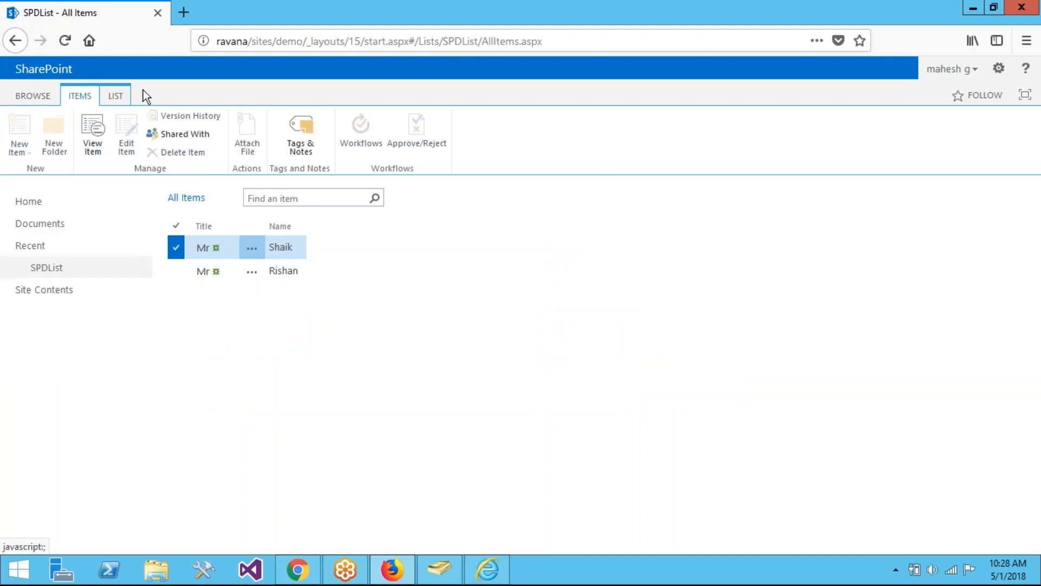
{"action": "left_click", "coordinate": [64, 42]}
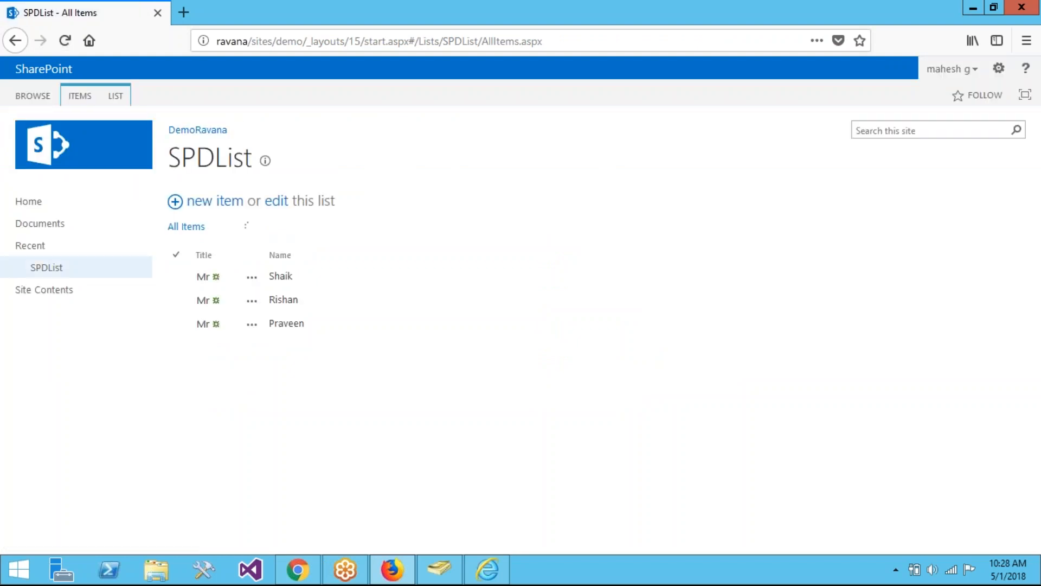
Check which item commands are available for the Shaik entry, then open the new item form and return to SPDList
{"action": "left_click", "coordinate": [178, 279]}
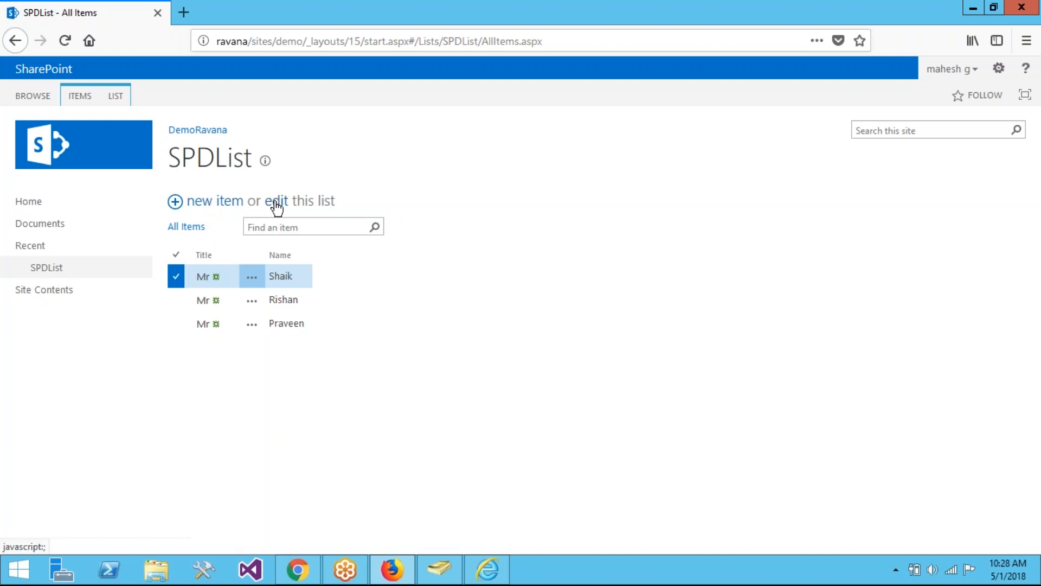
{"action": "left_click", "coordinate": [79, 97]}
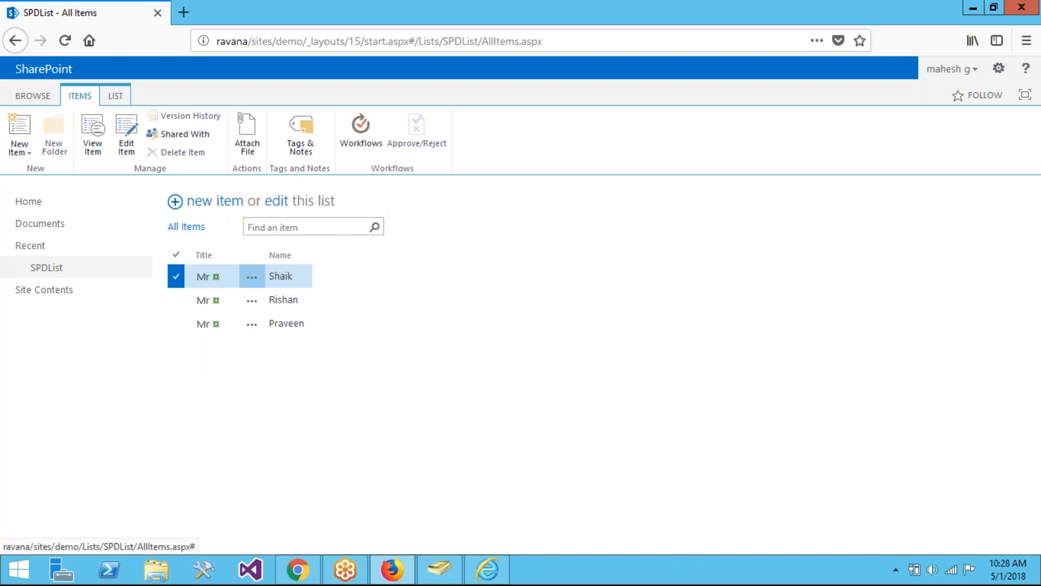
{"action": "left_click", "coordinate": [252, 276]}
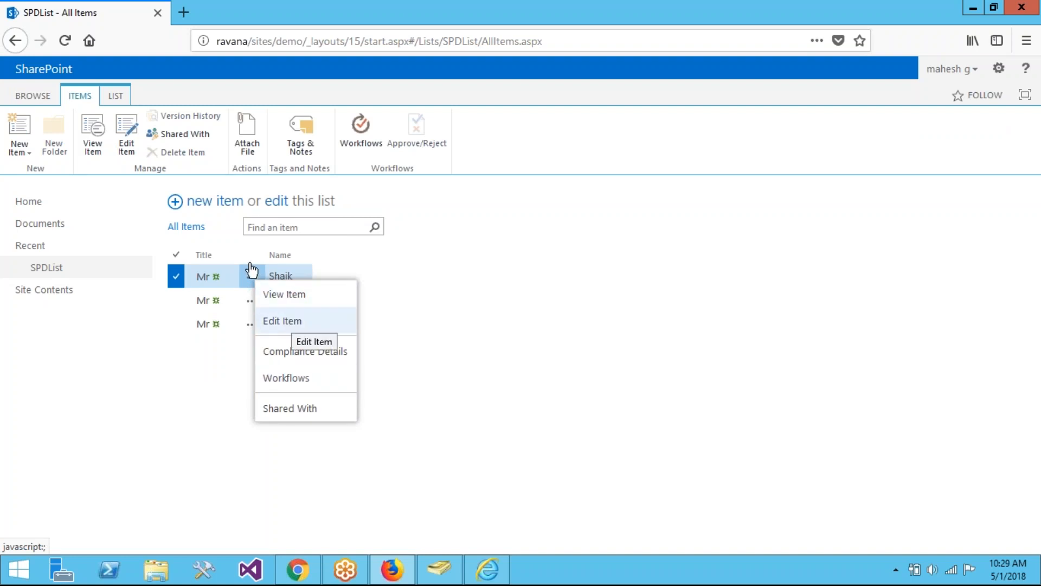
{"action": "left_click", "coordinate": [212, 206]}
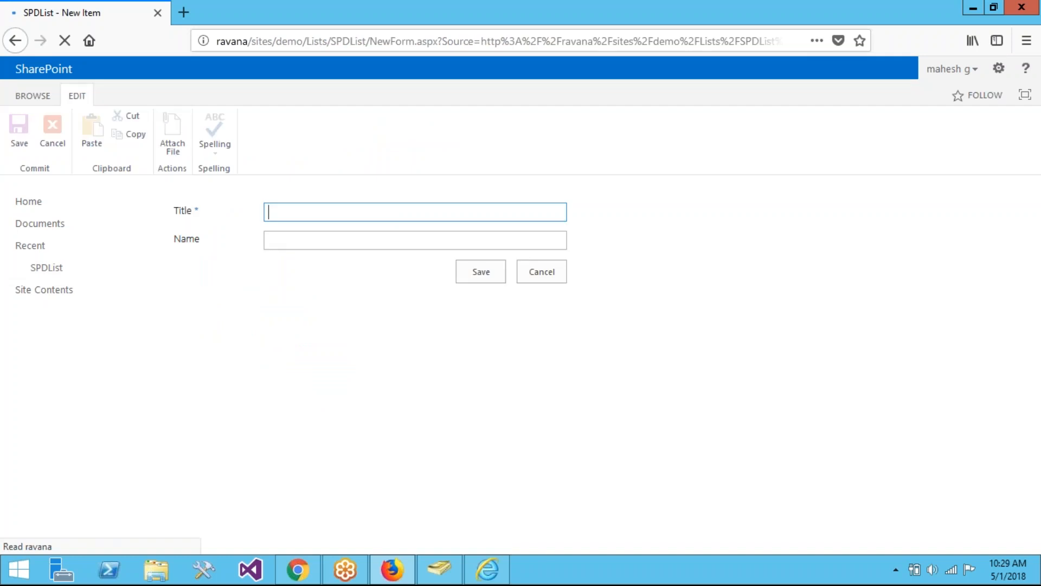
{"action": "left_click", "coordinate": [16, 41]}
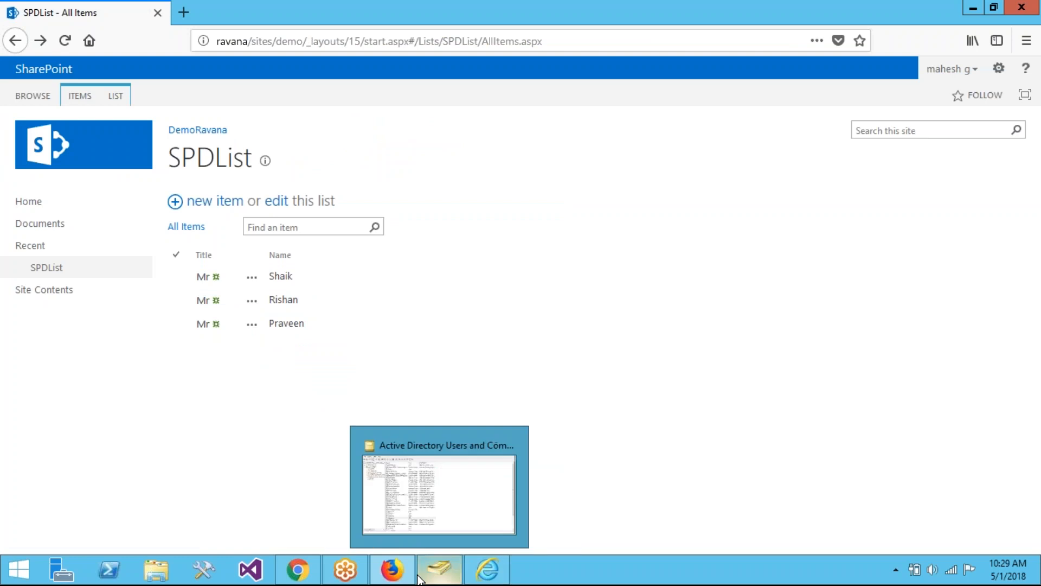
Switch to Chrome and open the DemoRavana site permissions from the site settings
{"action": "left_click", "coordinate": [318, 573]}
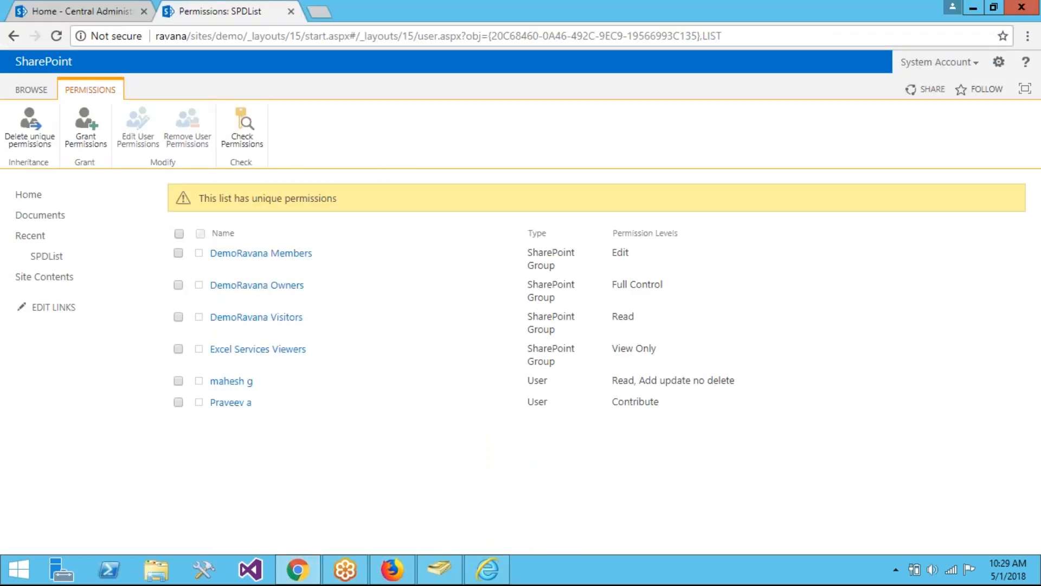
{"action": "left_click", "coordinate": [999, 61]}
{"action": "left_click", "coordinate": [953, 223]}
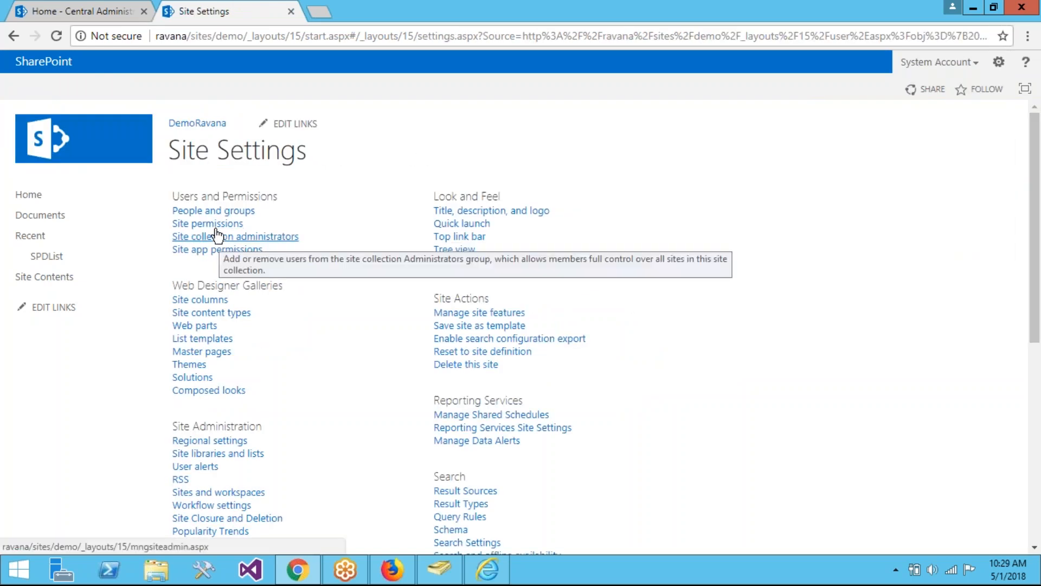
{"action": "left_click", "coordinate": [214, 224]}
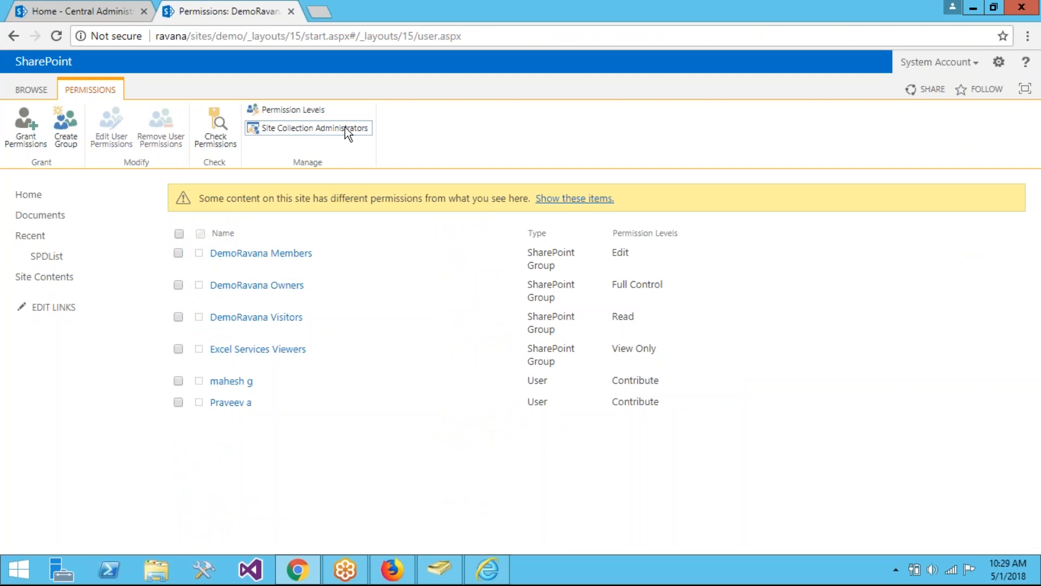
Review the site's permission levels, including "Add update no delete", and return to the site permissions
{"action": "left_click", "coordinate": [315, 107]}
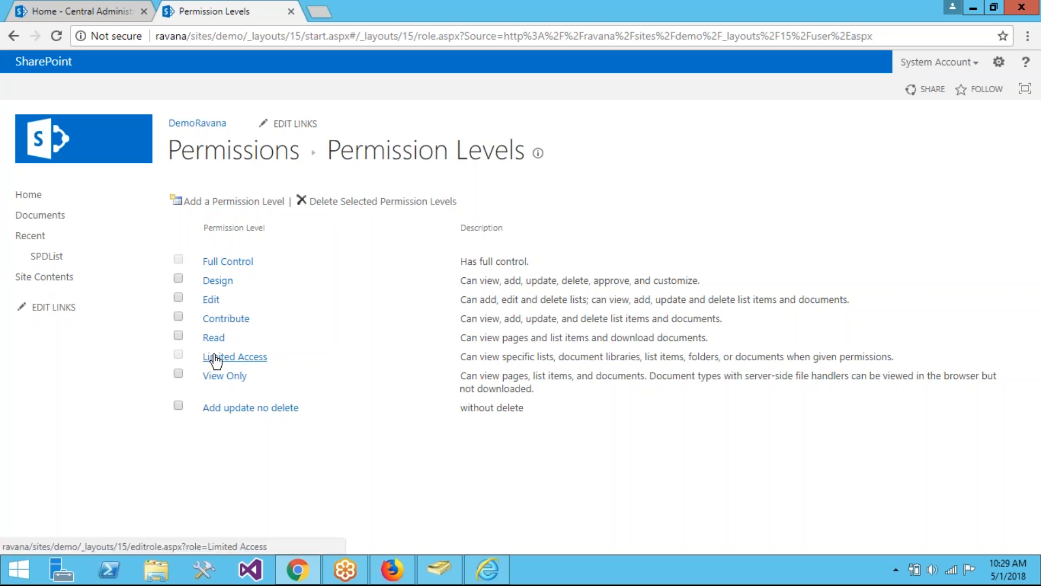
{"action": "left_click", "coordinate": [179, 374]}
{"action": "left_click", "coordinate": [177, 403]}
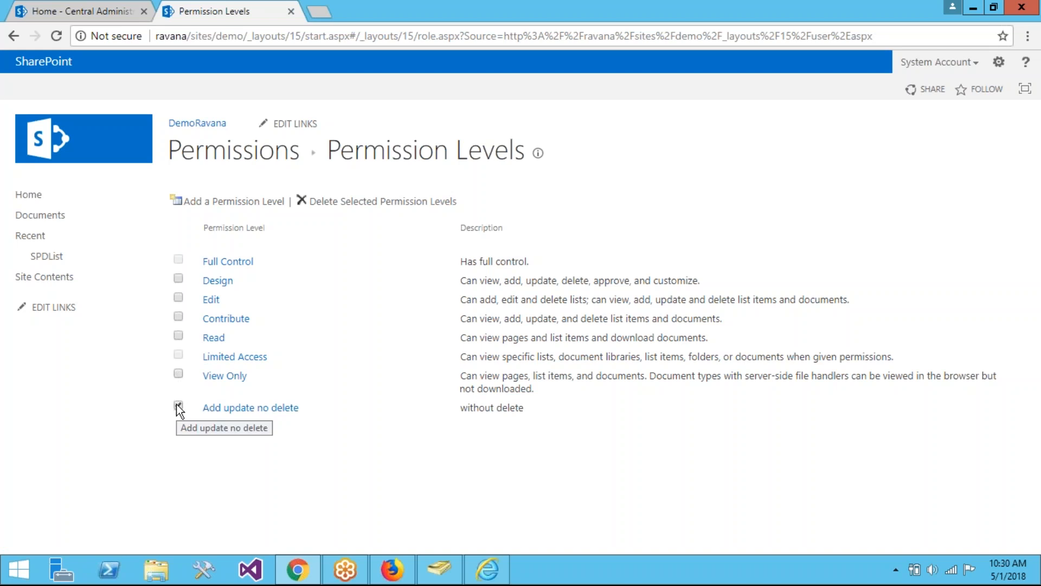
{"action": "left_click", "coordinate": [178, 404]}
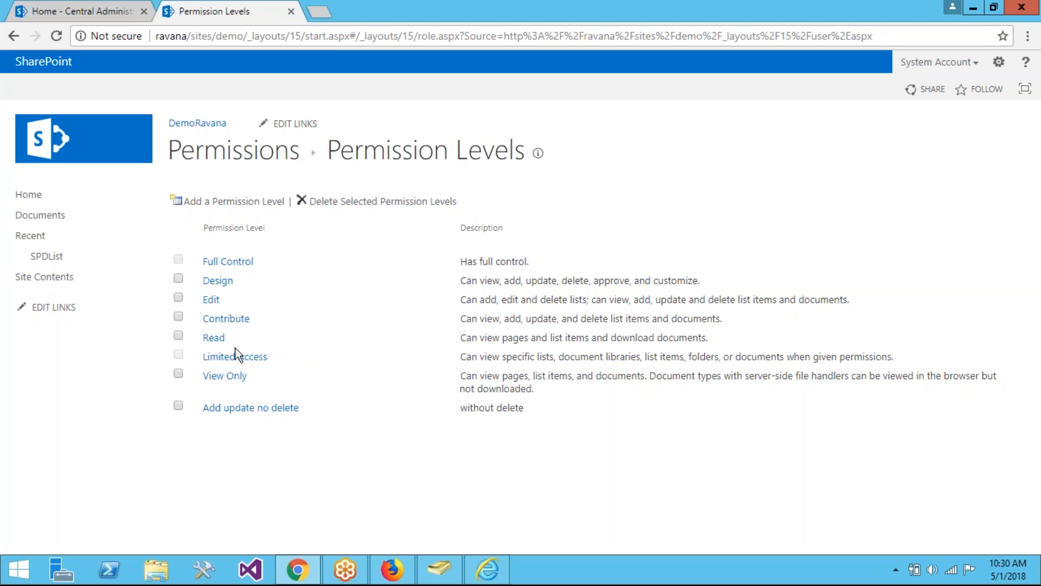
{"action": "left_click", "coordinate": [17, 37]}
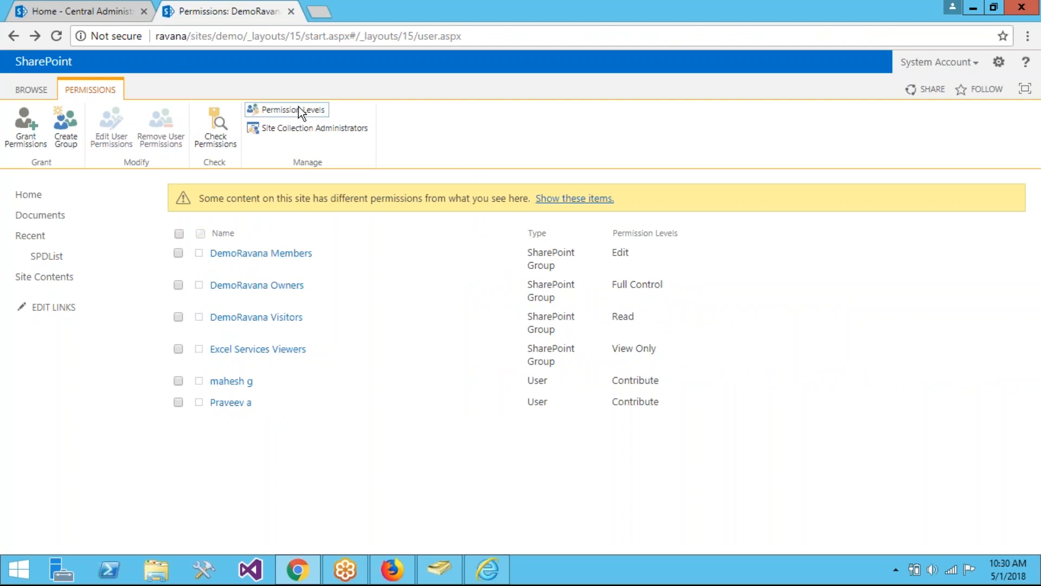
Try to share DemoRavana with an existing user at the Design permission level, and close the invitation without sharing
{"action": "left_click", "coordinate": [31, 135]}
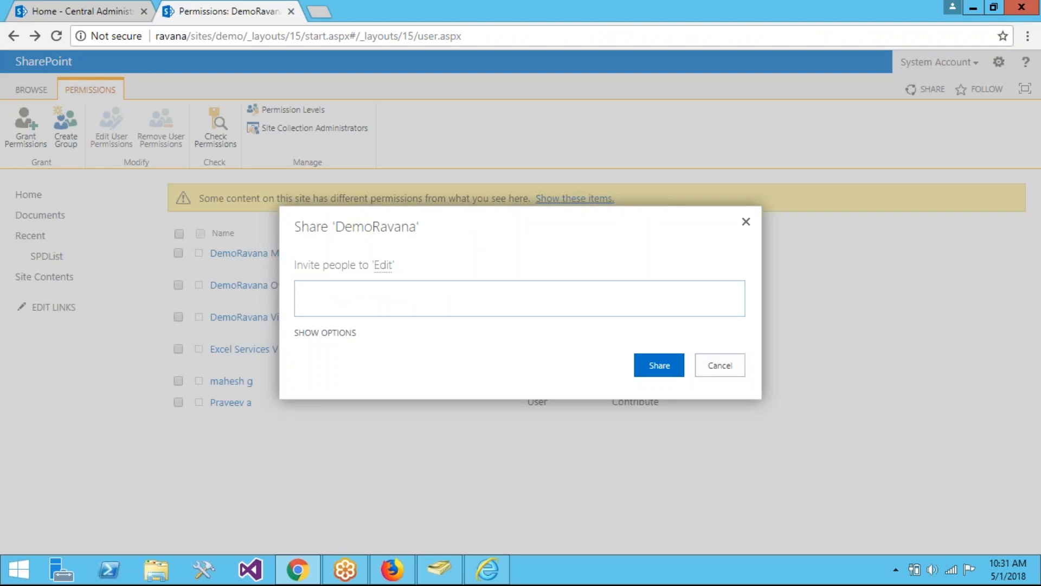
{"action": "type", "text": "mahe"}
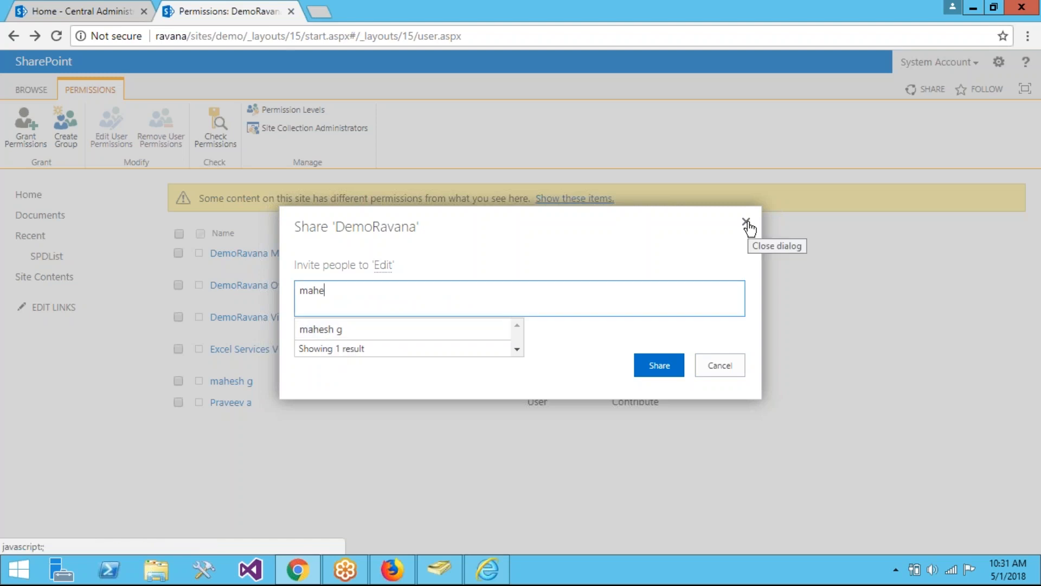
{"action": "left_click", "coordinate": [362, 332]}
{"action": "left_click", "coordinate": [352, 333]}
{"action": "left_click", "coordinate": [352, 350]}
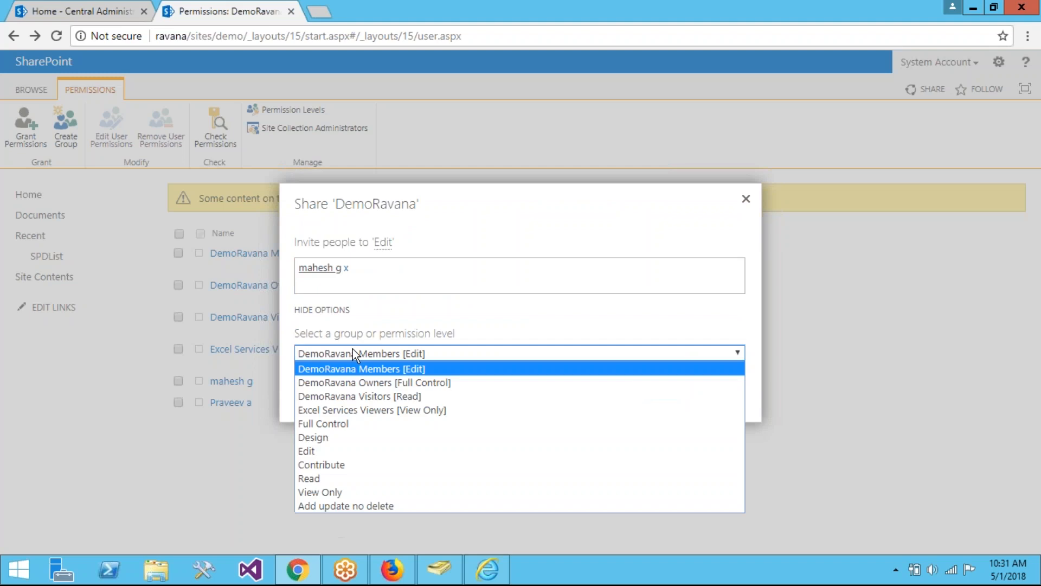
{"action": "left_click", "coordinate": [336, 438]}
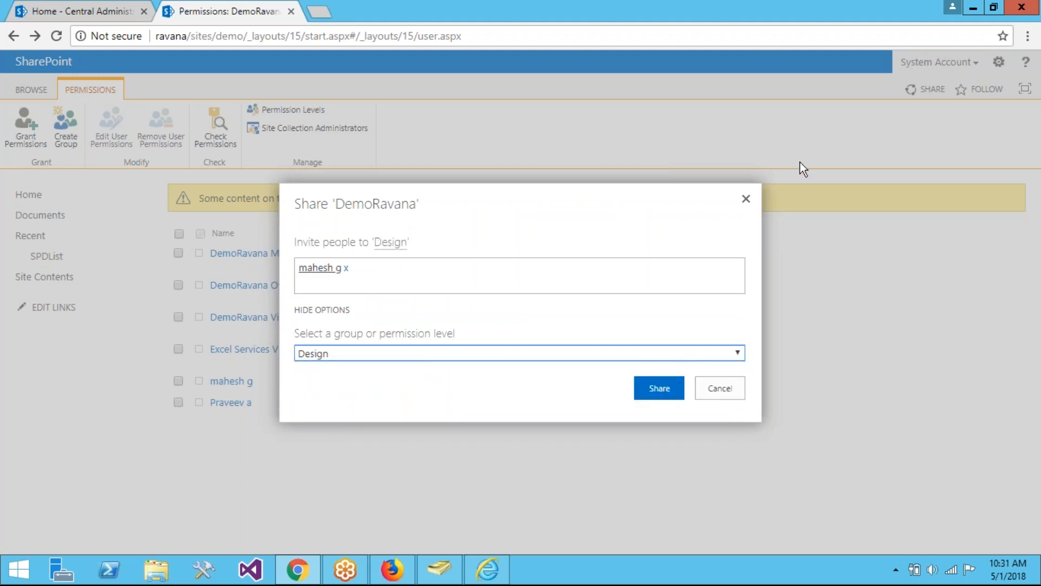
{"action": "left_click", "coordinate": [747, 198]}
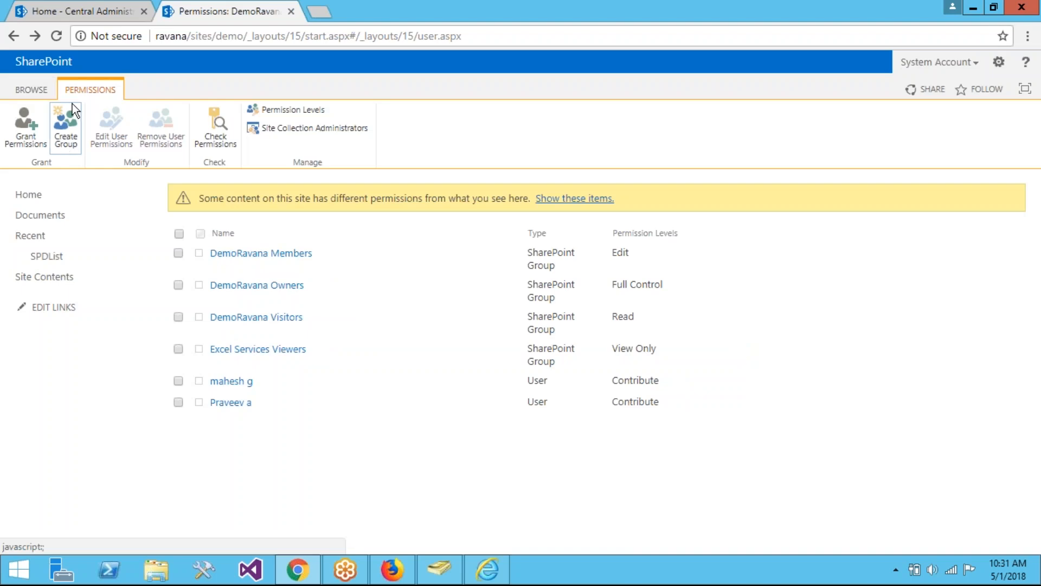
Start a new SharePoint group named "managers group" with the description "to give access to managrs"
{"action": "left_click", "coordinate": [72, 140]}
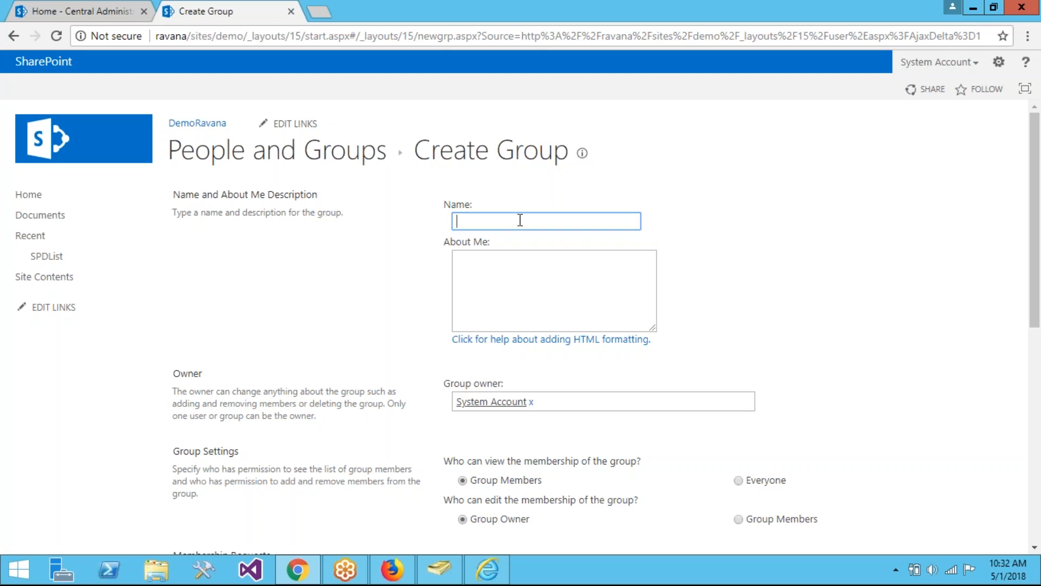
{"action": "type", "text": "managers group"}
{"action": "left_click", "coordinate": [512, 277]}
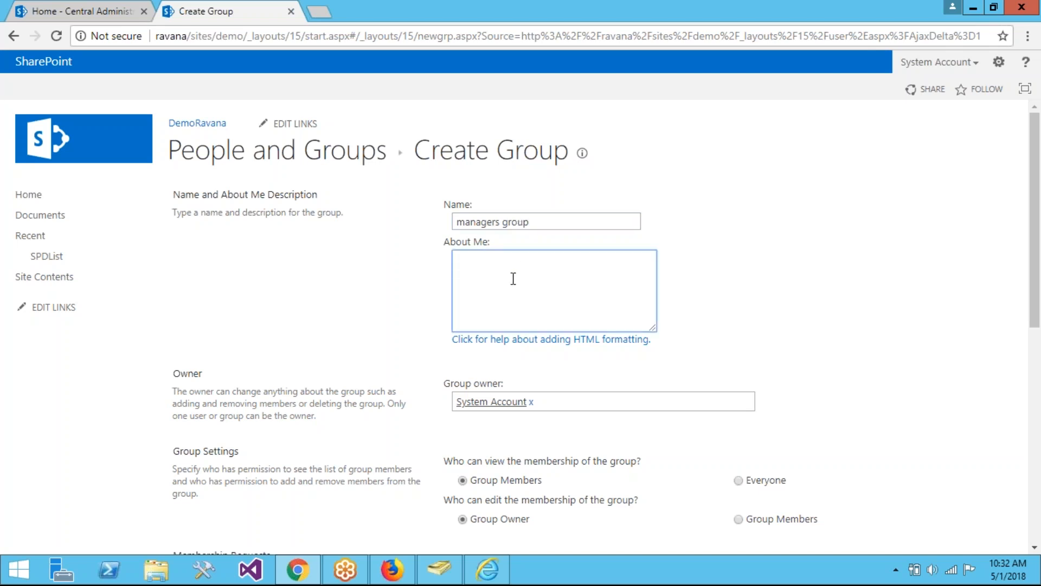
{"action": "type", "text": "to give access to managrs"}
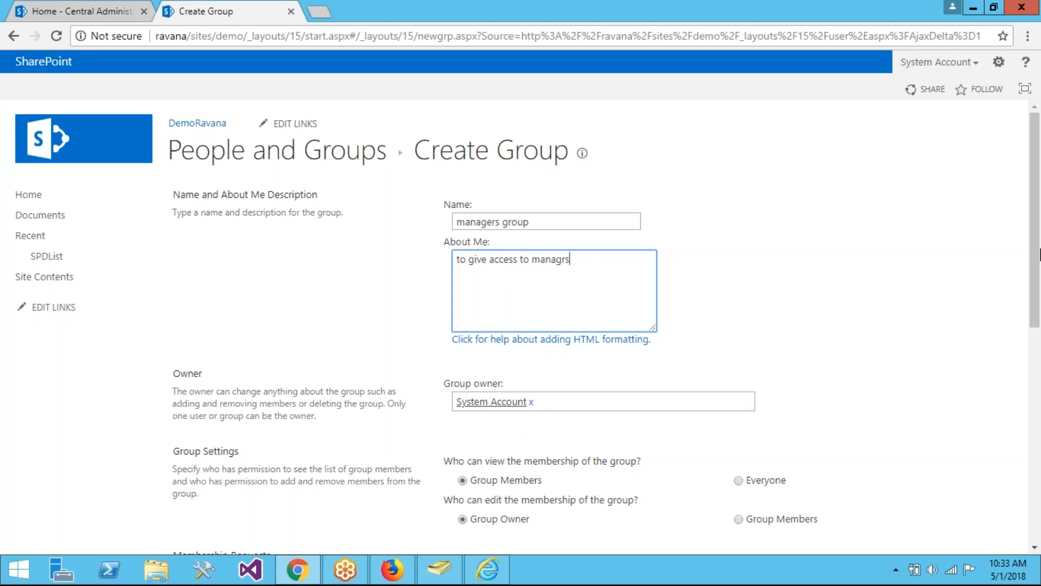
Try the managers group's membership viewing and request options, allowing requests to join or leave the group
{"action": "scroll", "coordinate": [1036, 247], "scroll_direction": "down", "scroll_amount": 3}
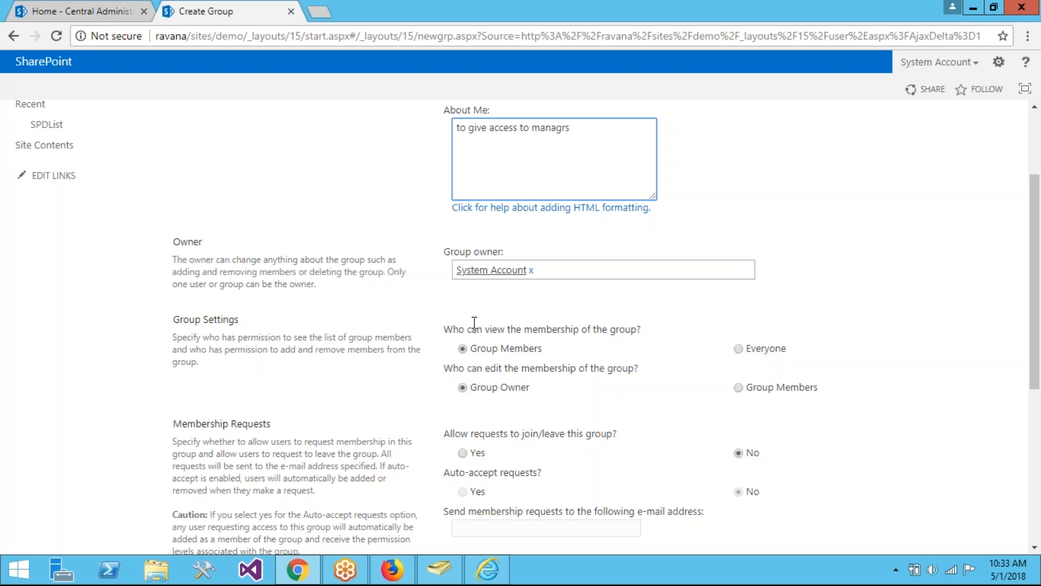
{"action": "left_click", "coordinate": [738, 348]}
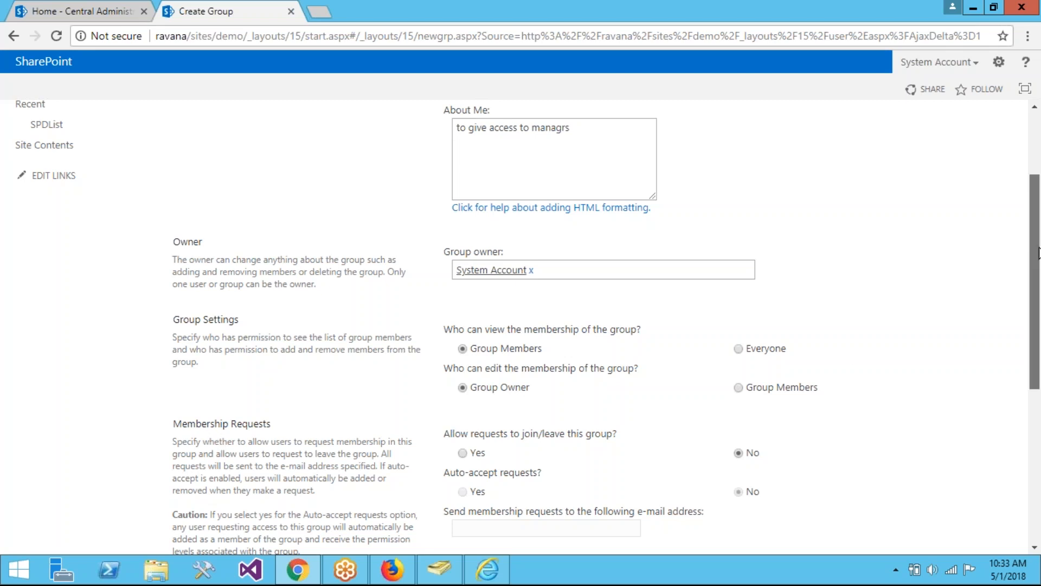
{"action": "left_click_drag", "start_coordinate": [1038, 253], "coordinate": [1039, 298]}
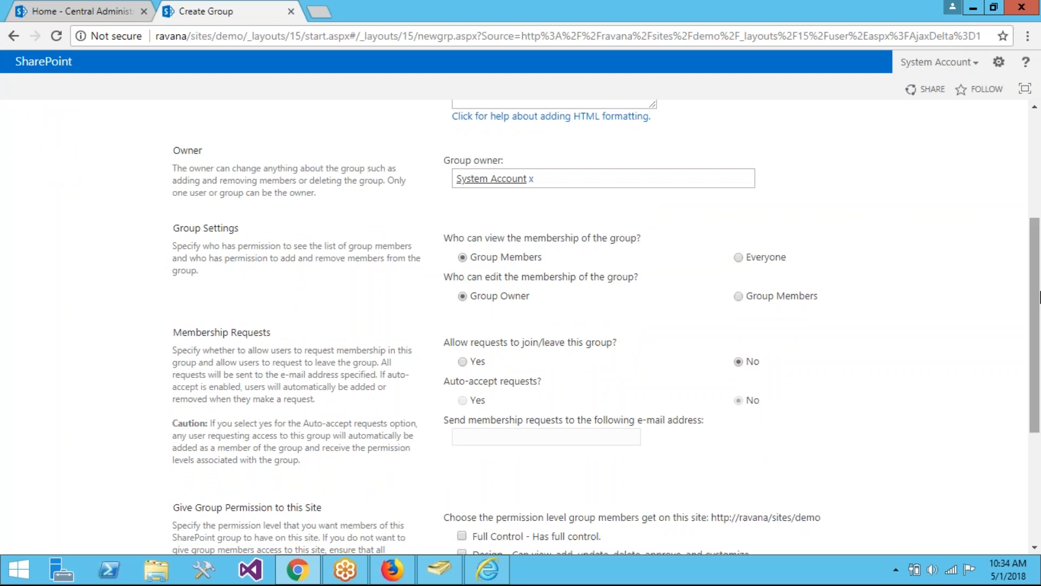
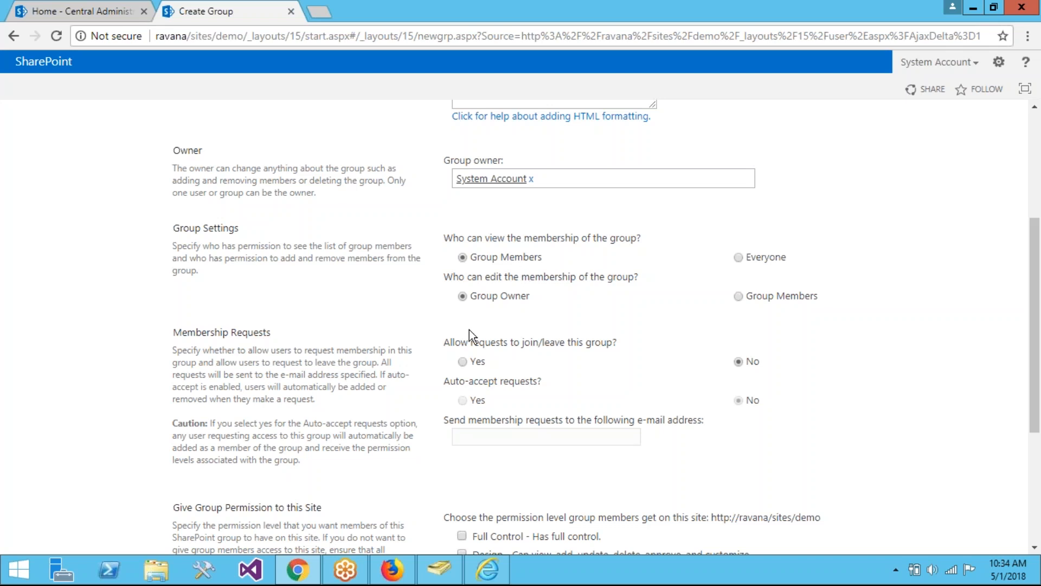
{"action": "left_click", "coordinate": [462, 362]}
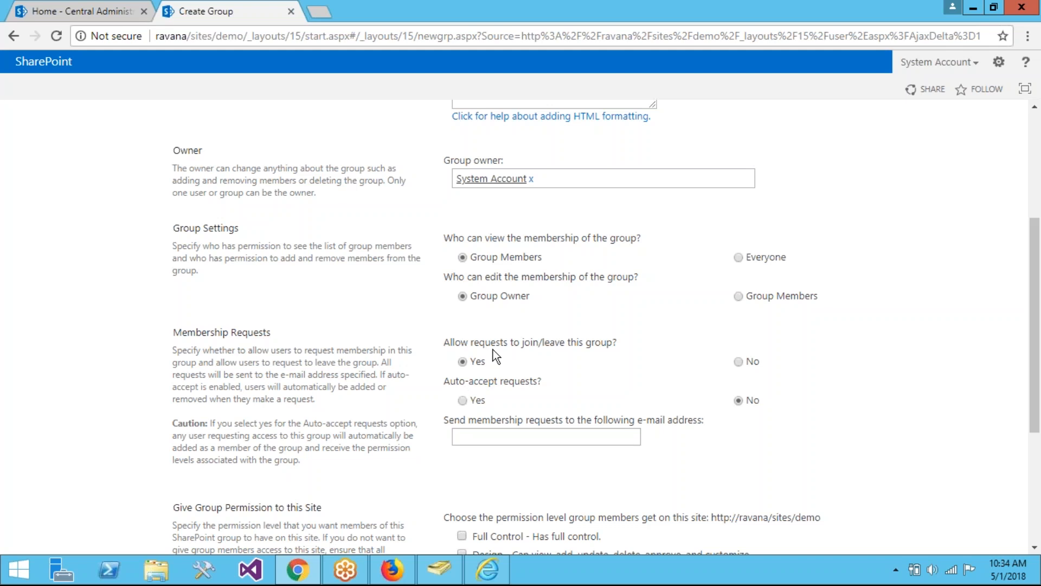
{"action": "left_click", "coordinate": [738, 361]}
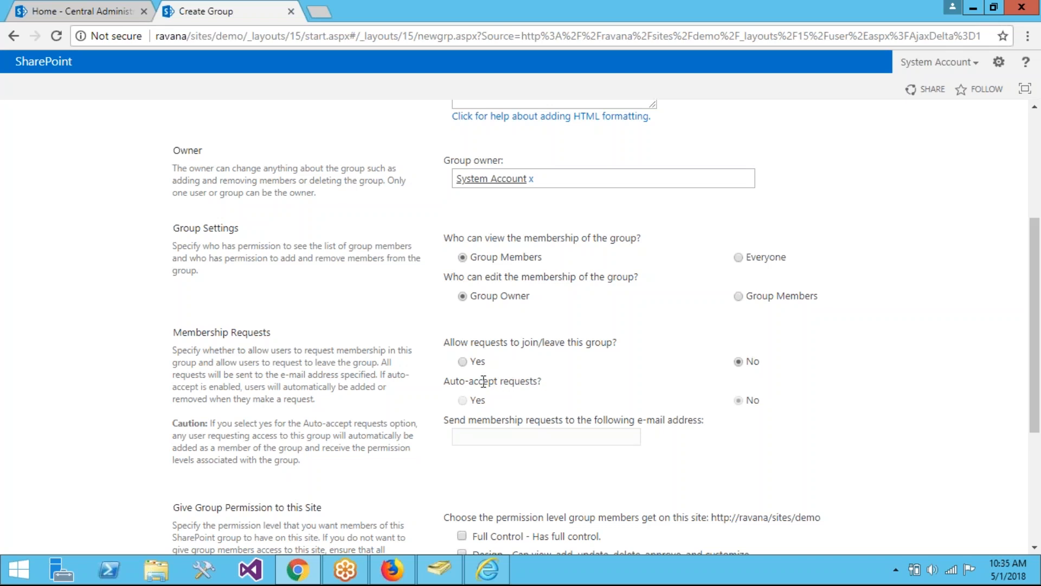
{"action": "left_click_drag", "start_coordinate": [1040, 350], "coordinate": [1040, 380]}
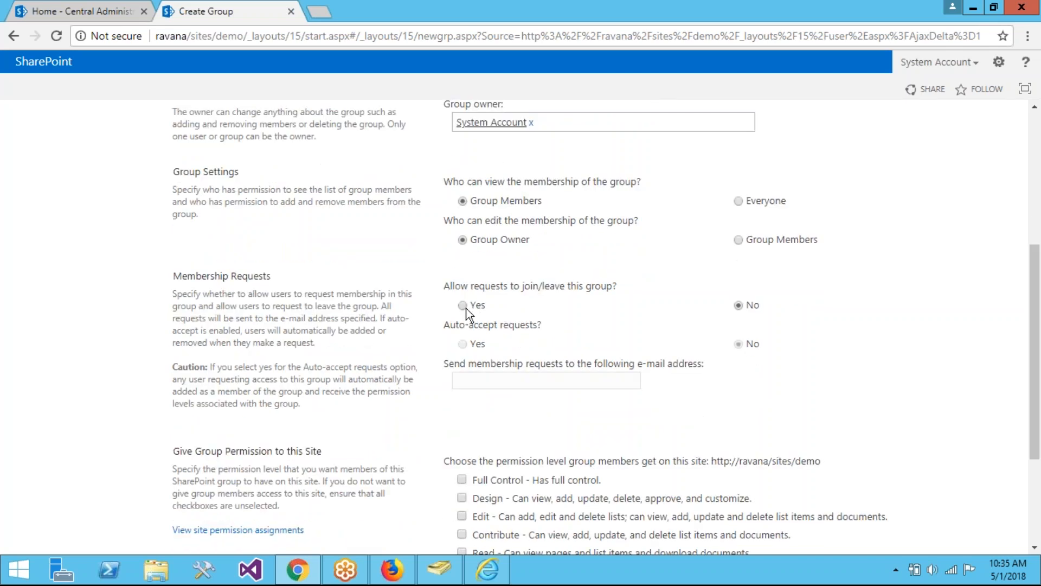
{"action": "left_click", "coordinate": [466, 307]}
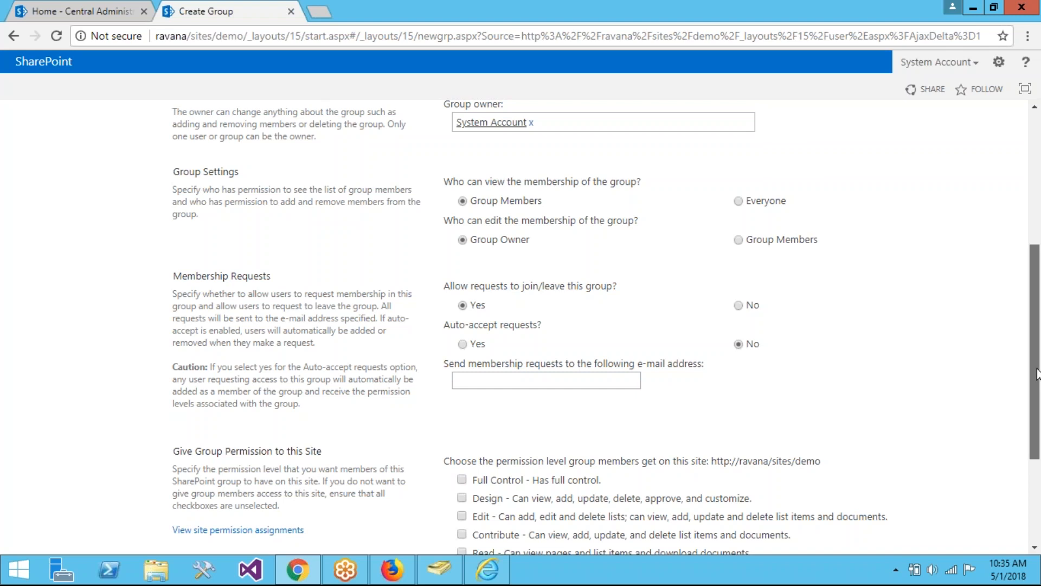
Give the managers group the Contribute permission level on the site and try to create the group
{"action": "scroll", "coordinate": [1013, 271], "scroll_direction": "up", "scroll_amount": 4}
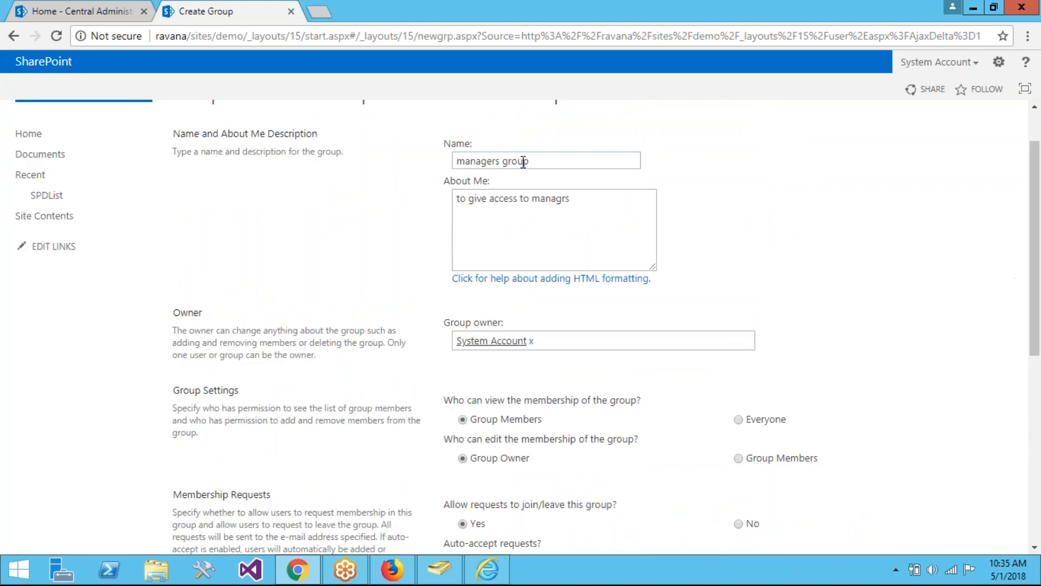
{"action": "left_click_drag", "start_coordinate": [1036, 214], "coordinate": [1037, 384]}
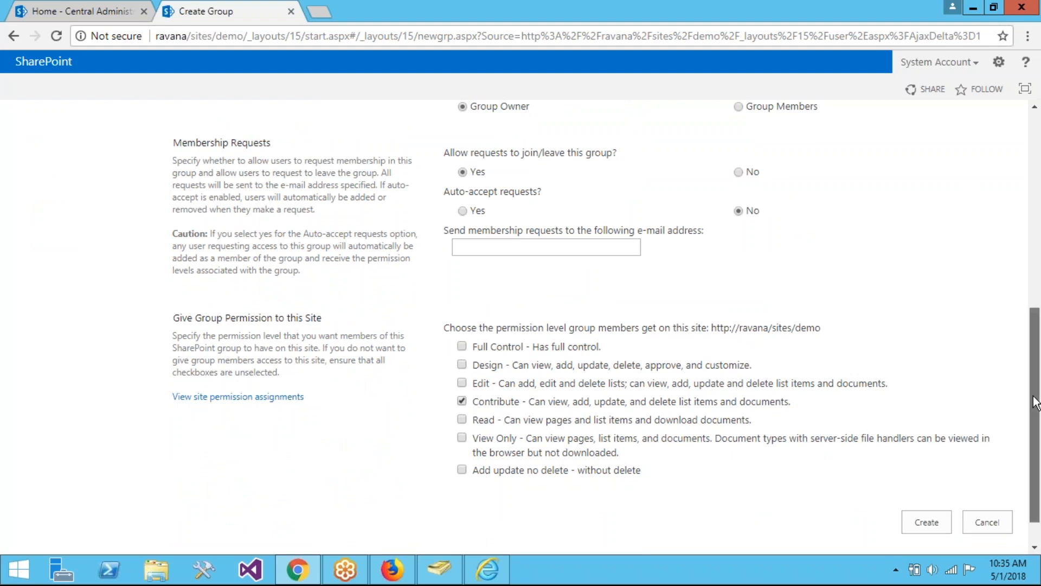
{"action": "scroll", "coordinate": [993, 232], "scroll_direction": "up", "scroll_amount": 8}
{"action": "scroll", "coordinate": [993, 230], "scroll_direction": "down", "scroll_amount": 8}
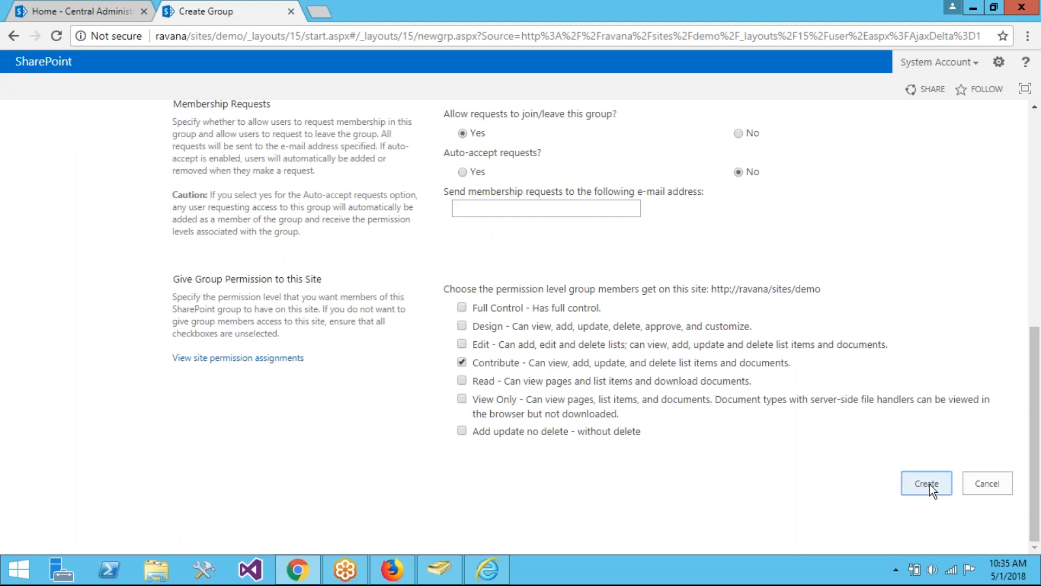
{"action": "left_click", "coordinate": [929, 483]}
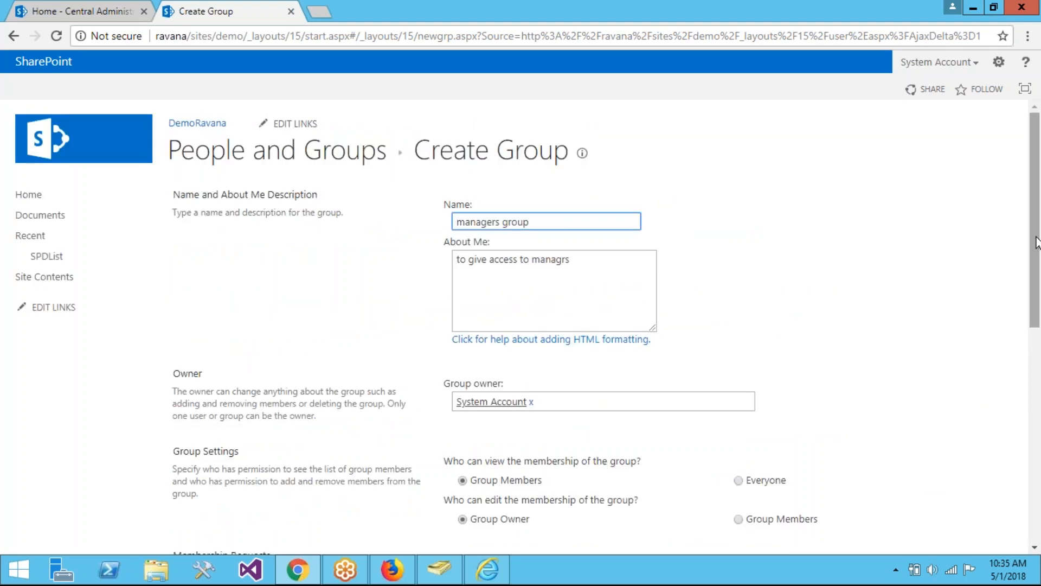
Disallow requests to join or leave the group, and create the managers group
{"action": "left_click_drag", "start_coordinate": [1037, 242], "coordinate": [836, 362]}
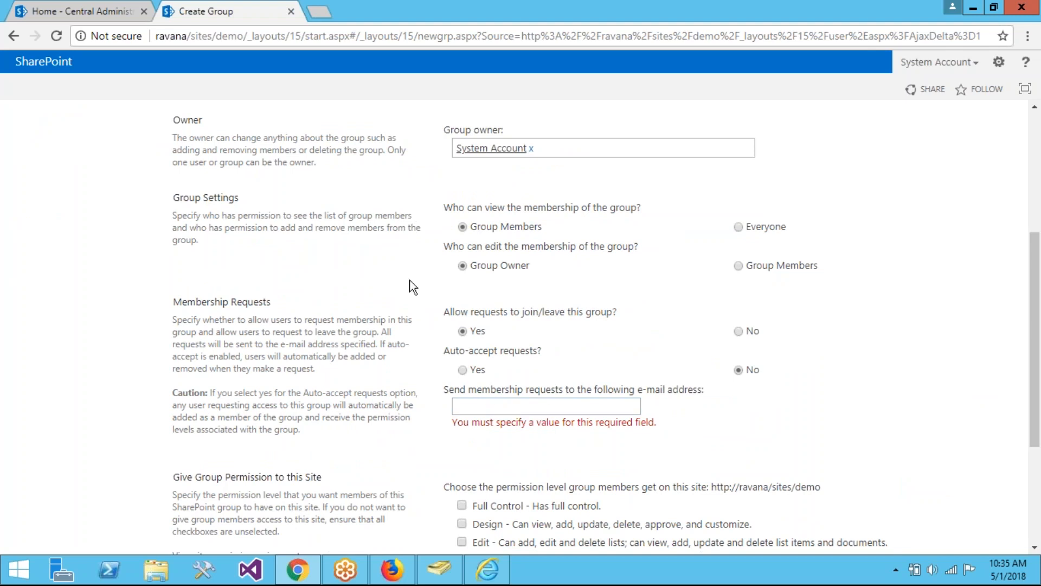
{"action": "left_click", "coordinate": [738, 331]}
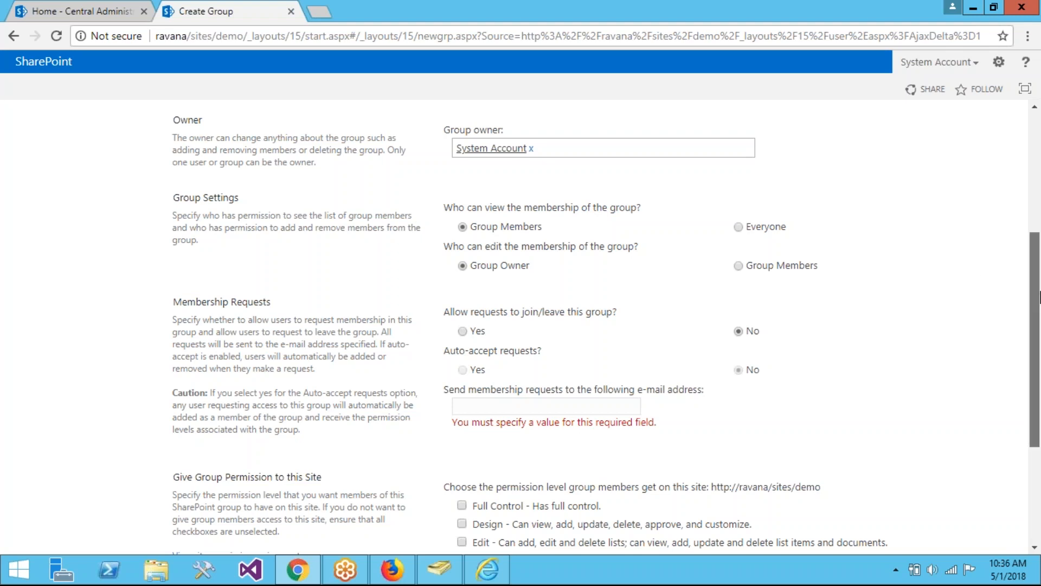
{"action": "left_click_drag", "start_coordinate": [1038, 297], "coordinate": [1038, 392]}
{"action": "left_click", "coordinate": [922, 483]}
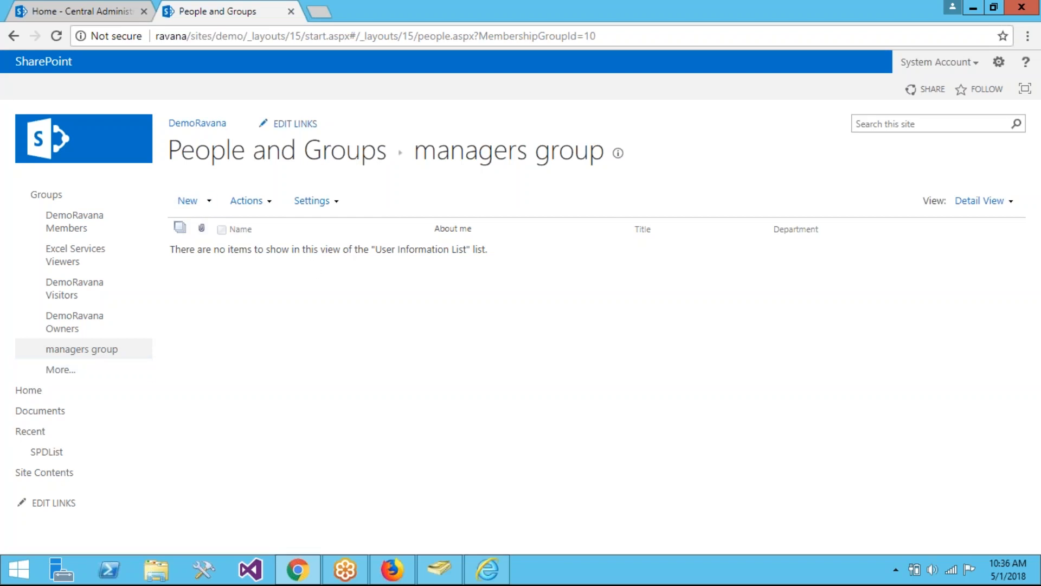
Open SPDList from the DemoRavana home page and go to its list permissions through the list settings
{"action": "left_click", "coordinate": [46, 390]}
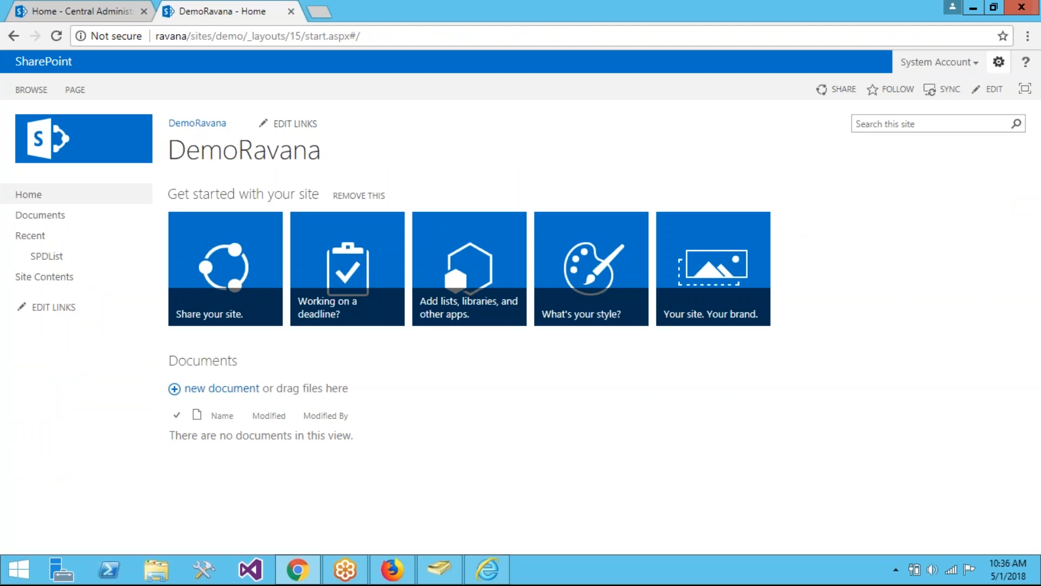
{"action": "left_click", "coordinate": [999, 62]}
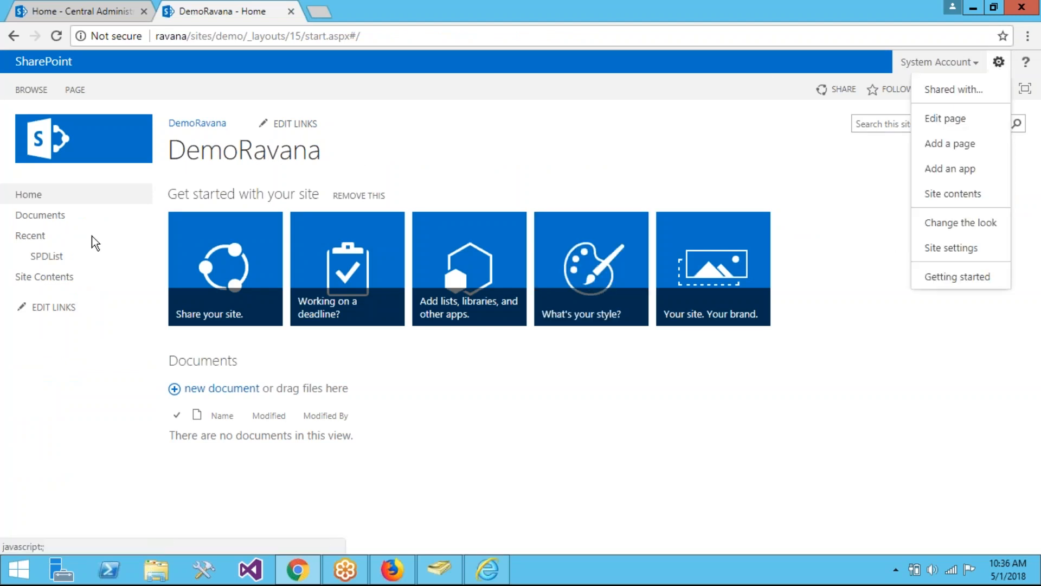
{"action": "left_click", "coordinate": [65, 259]}
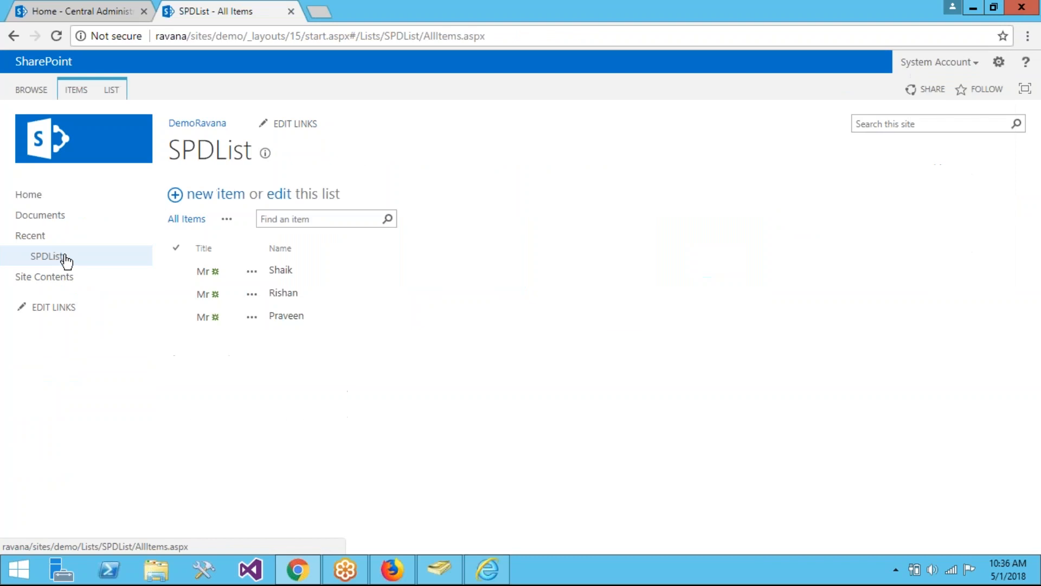
{"action": "left_click", "coordinate": [111, 91]}
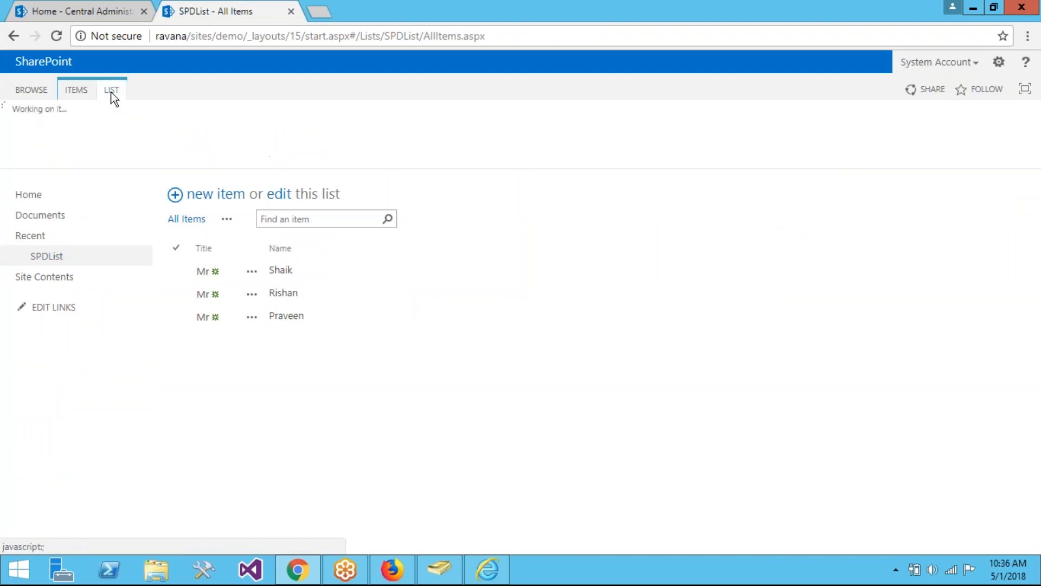
{"action": "left_click", "coordinate": [732, 142]}
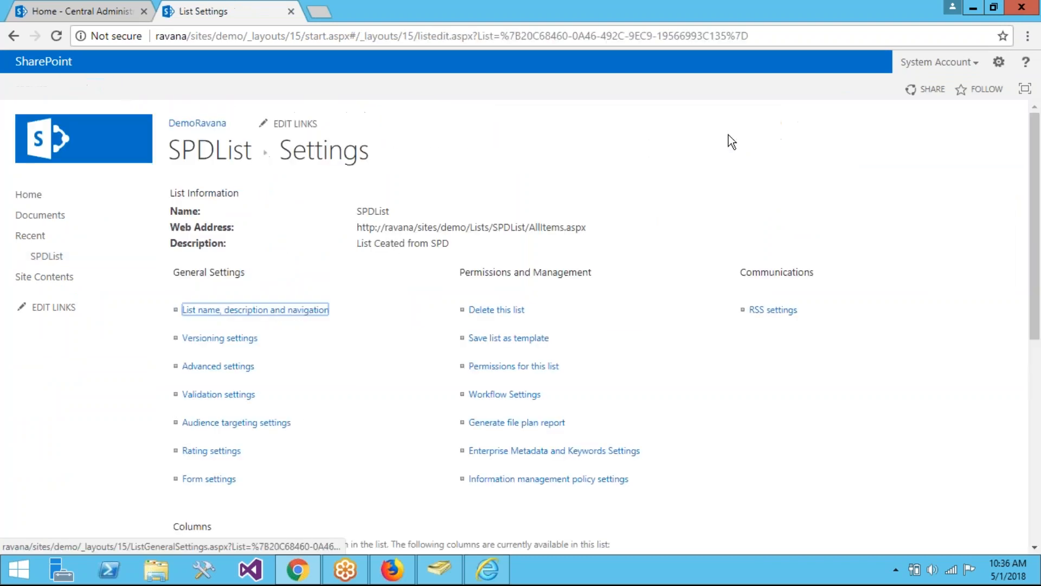
{"action": "left_click", "coordinate": [519, 368]}
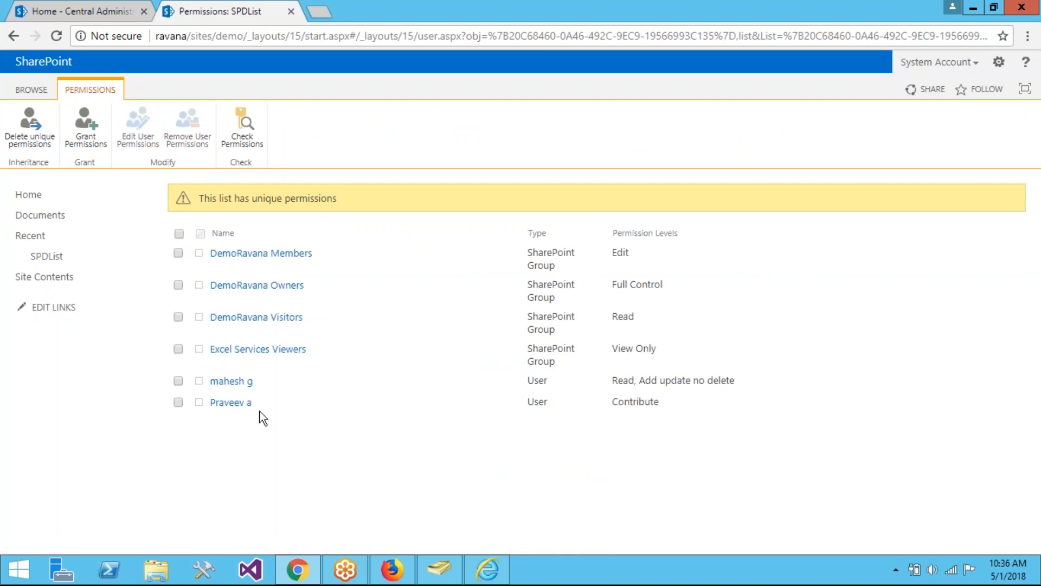
Remove all SPDList permissions from the user who holds Read and Add update no delete
{"action": "left_click", "coordinate": [178, 381]}
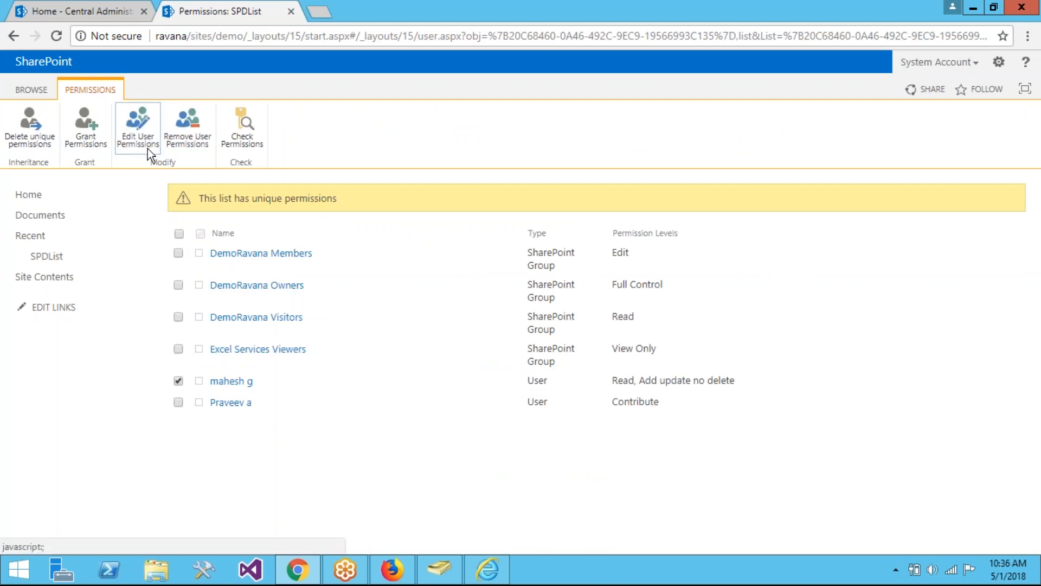
{"action": "left_click", "coordinate": [197, 137]}
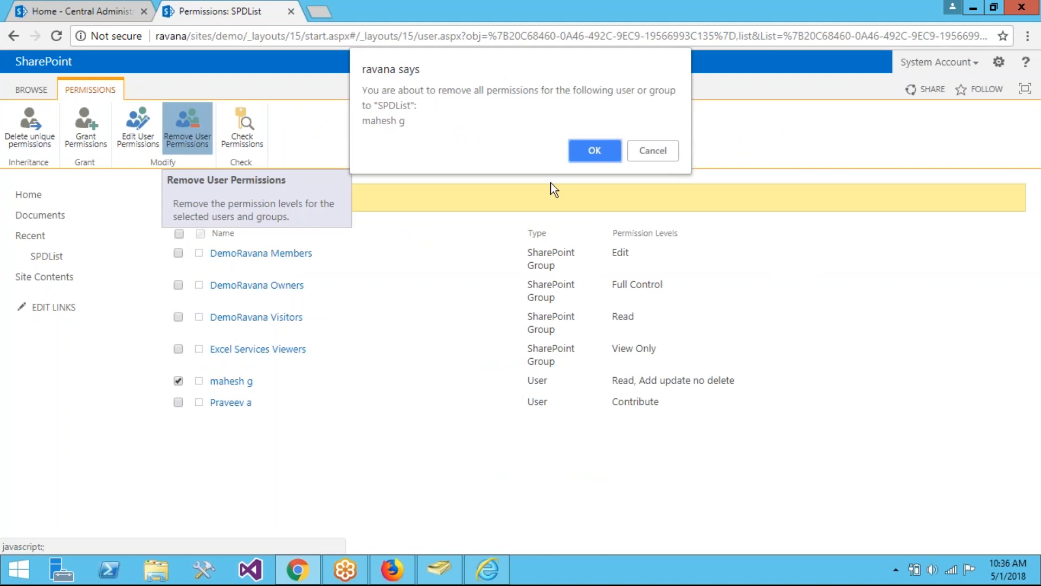
{"action": "left_click", "coordinate": [584, 151]}
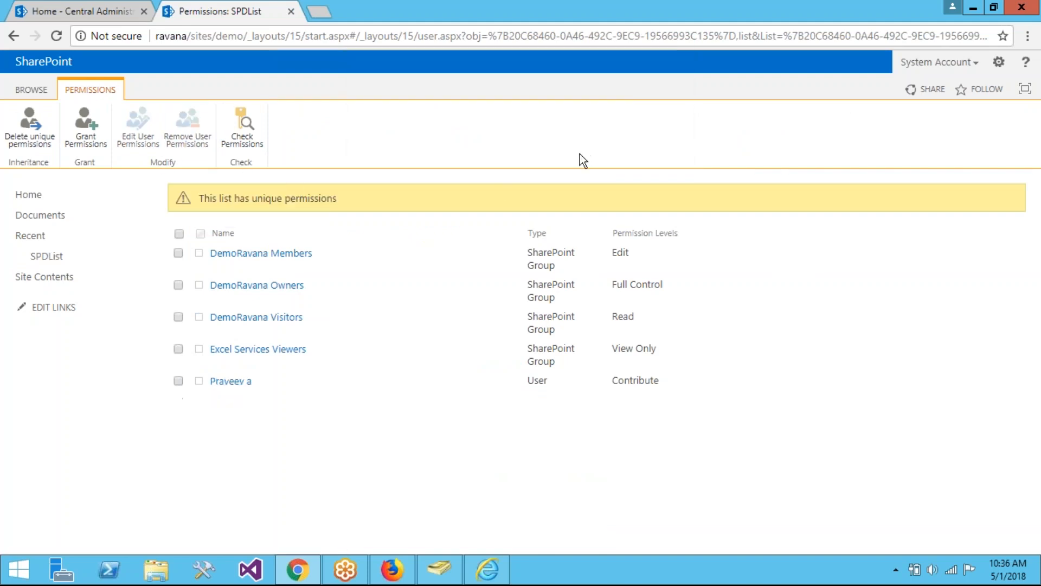
Switch to Firefox and reload SPDList to check the removed user's access to the list
{"action": "left_click", "coordinate": [395, 568]}
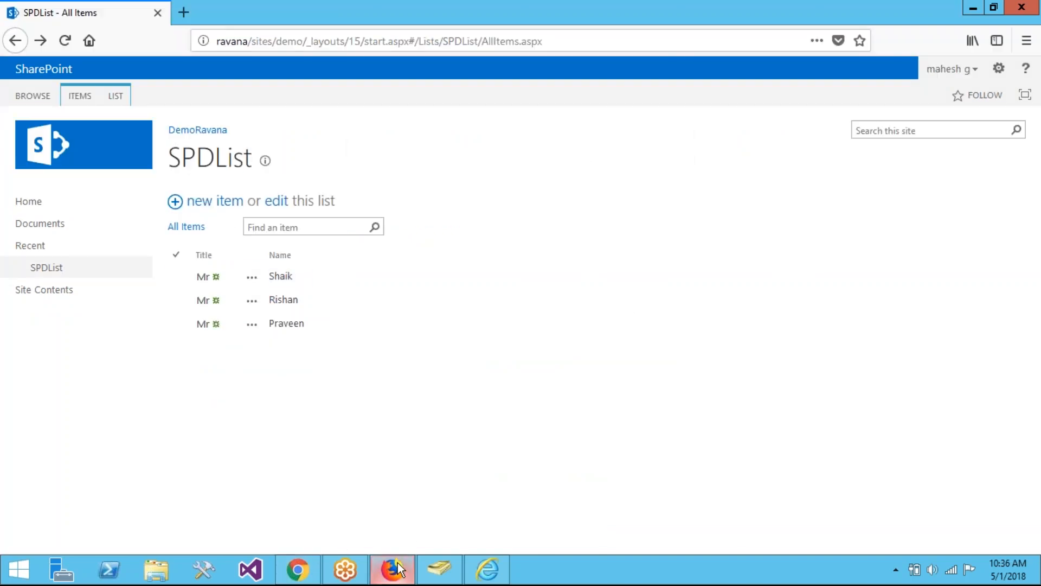
{"action": "left_click", "coordinate": [43, 269]}
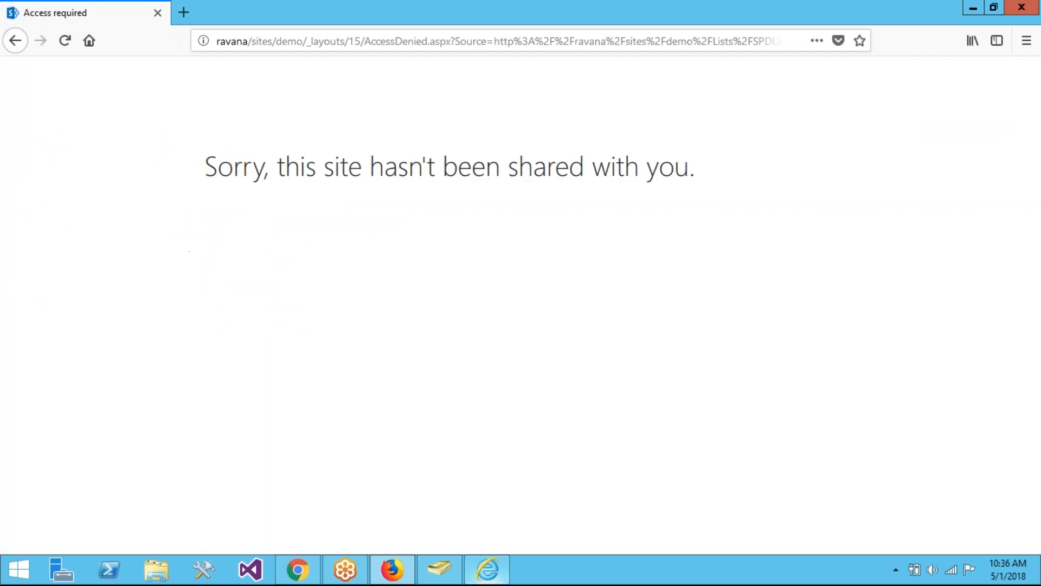
{"action": "mouse_move", "coordinate": [495, 580]}
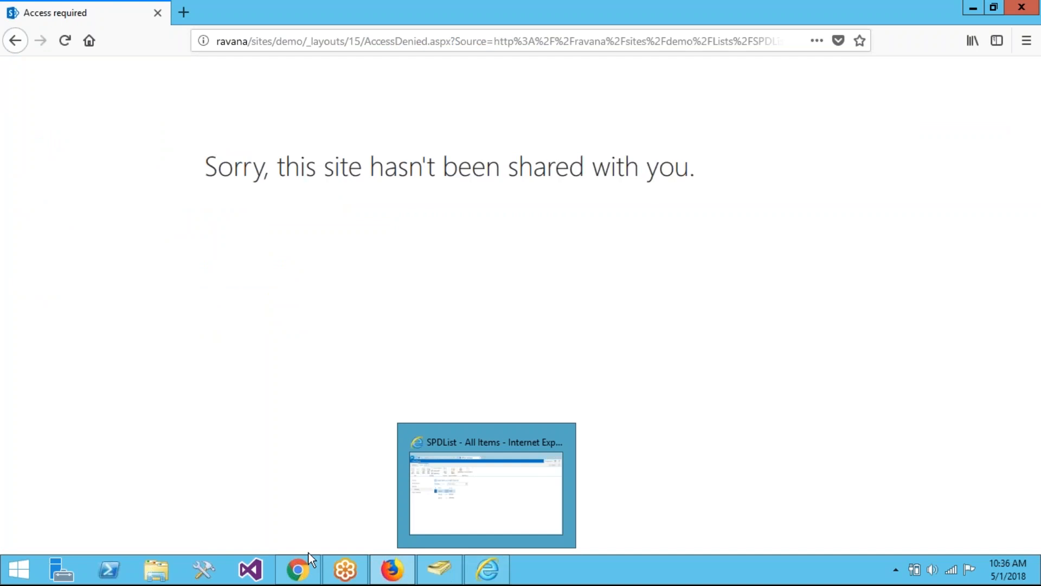
Switch to Chrome and open the managers group from DemoRavana's site permissions
{"action": "left_click", "coordinate": [302, 569]}
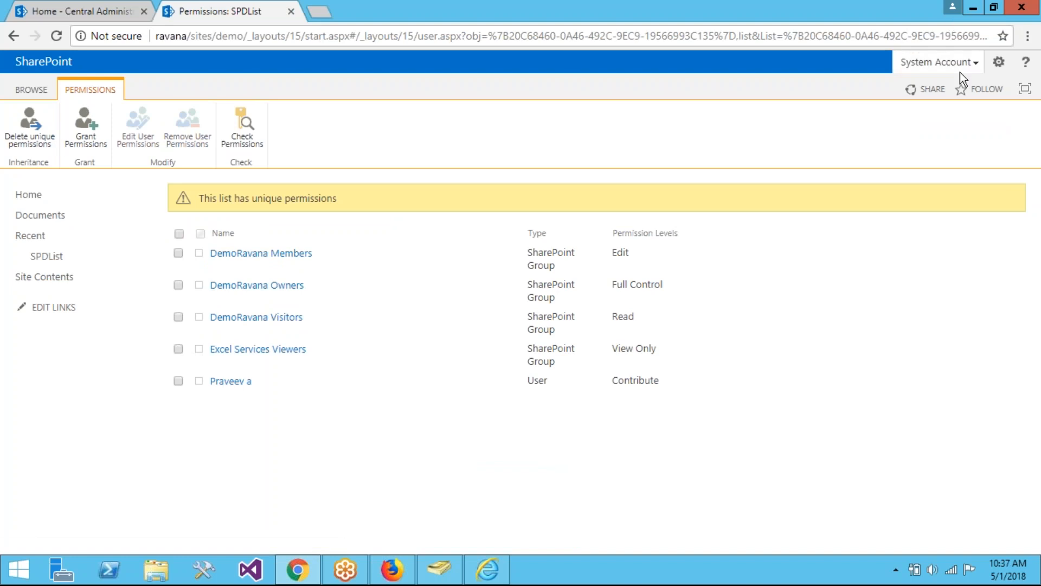
{"action": "left_click", "coordinate": [998, 62]}
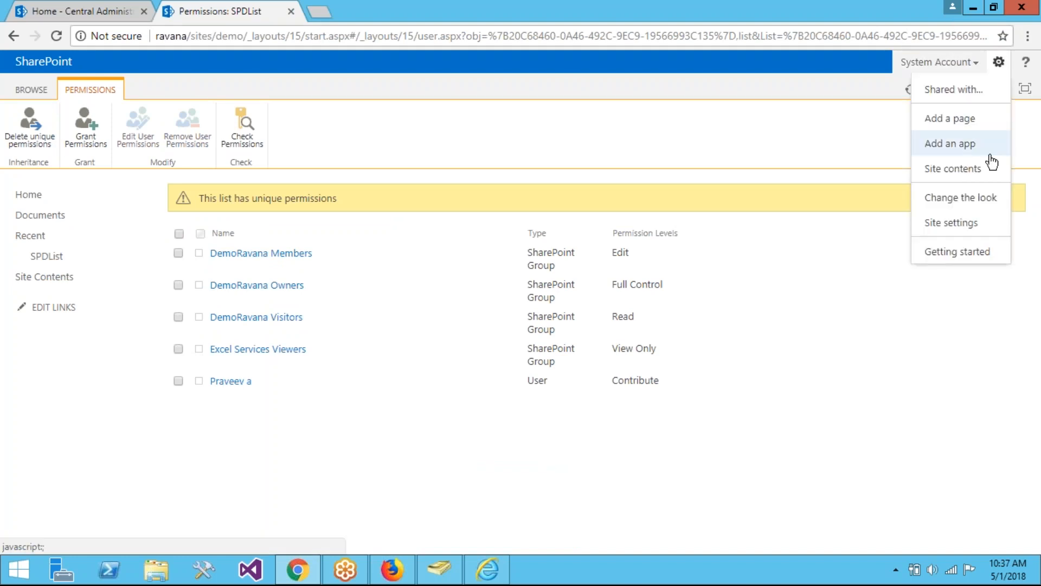
{"action": "left_click", "coordinate": [948, 223]}
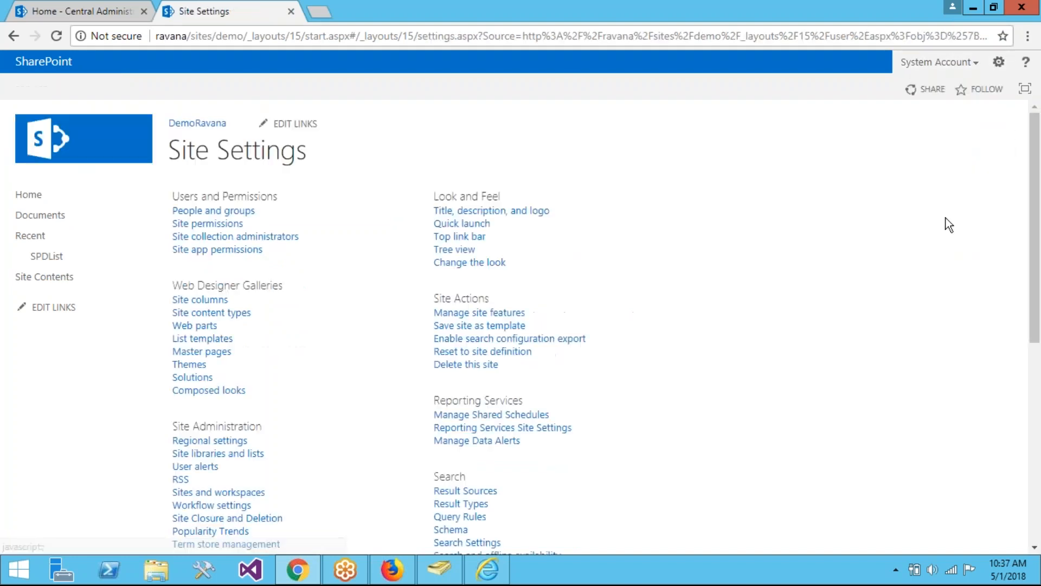
{"action": "left_click", "coordinate": [196, 225]}
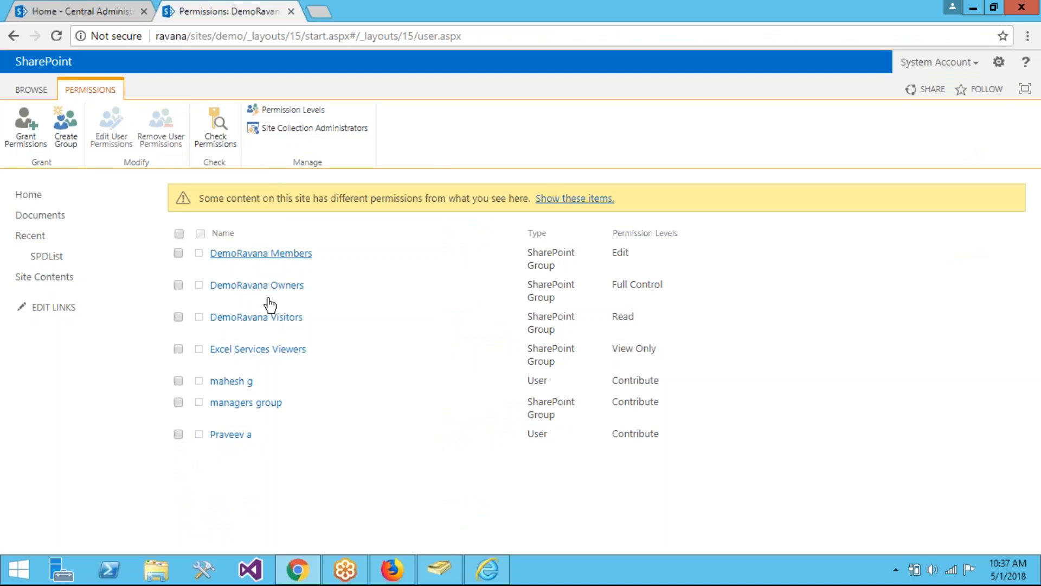
{"action": "left_click", "coordinate": [263, 403]}
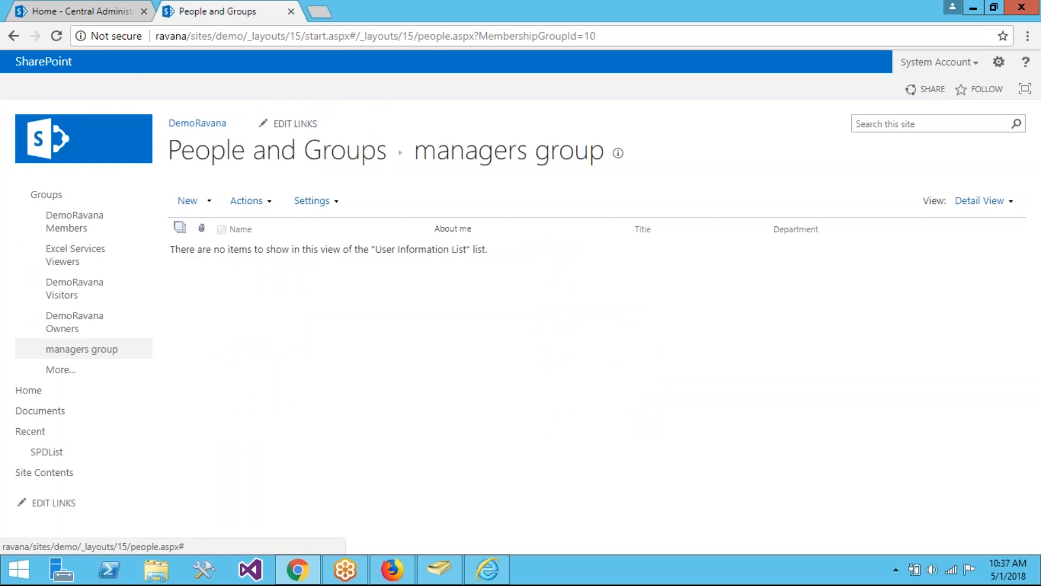
Add the user whose direct SPDList permissions were removed to the managers group and share the site with them
{"action": "left_click", "coordinate": [184, 203]}
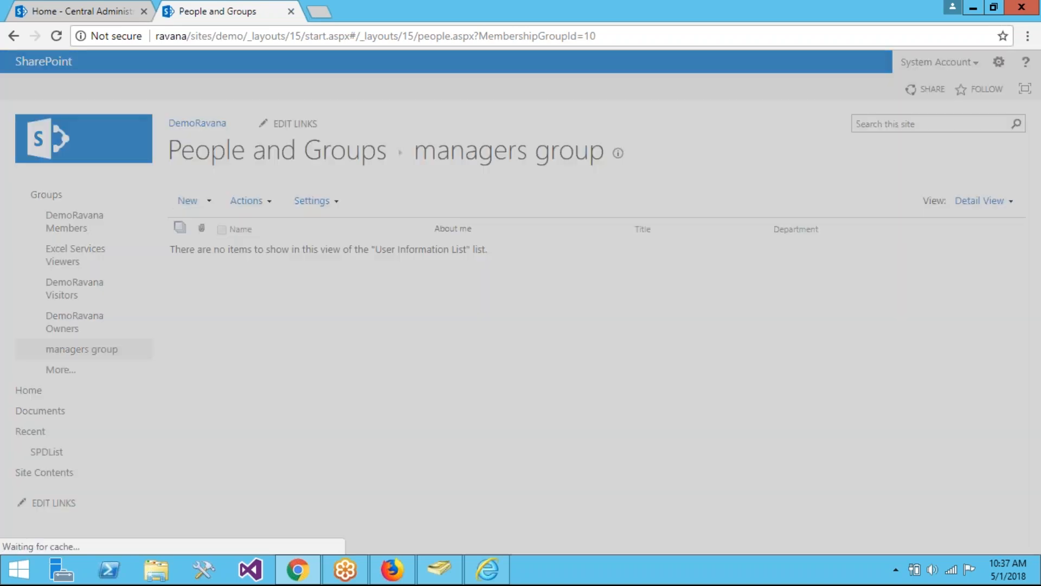
{"action": "left_click", "coordinate": [347, 310]}
{"action": "type", "text": "mahs"}
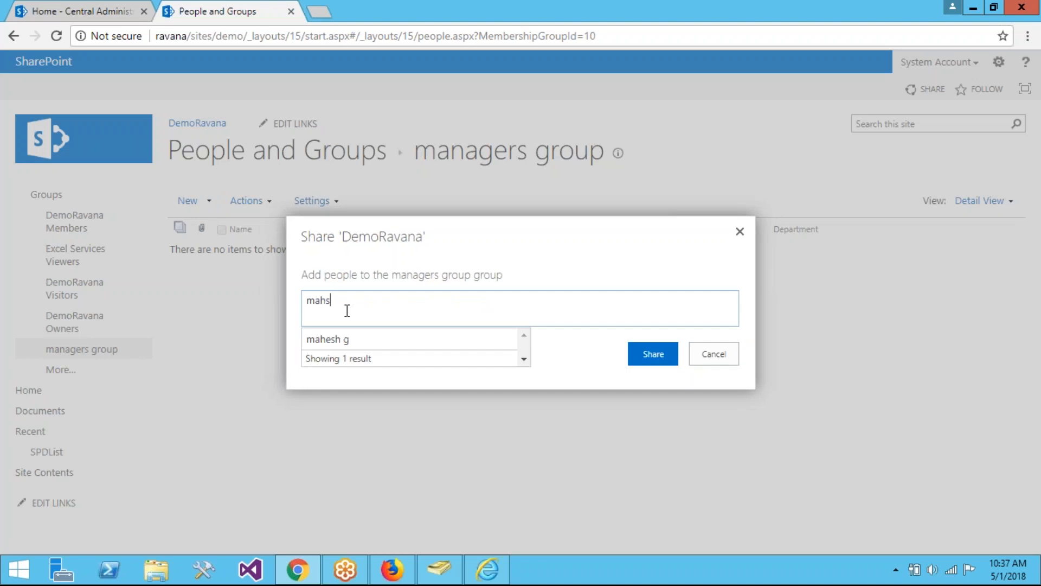
{"action": "type", "text": "h"}
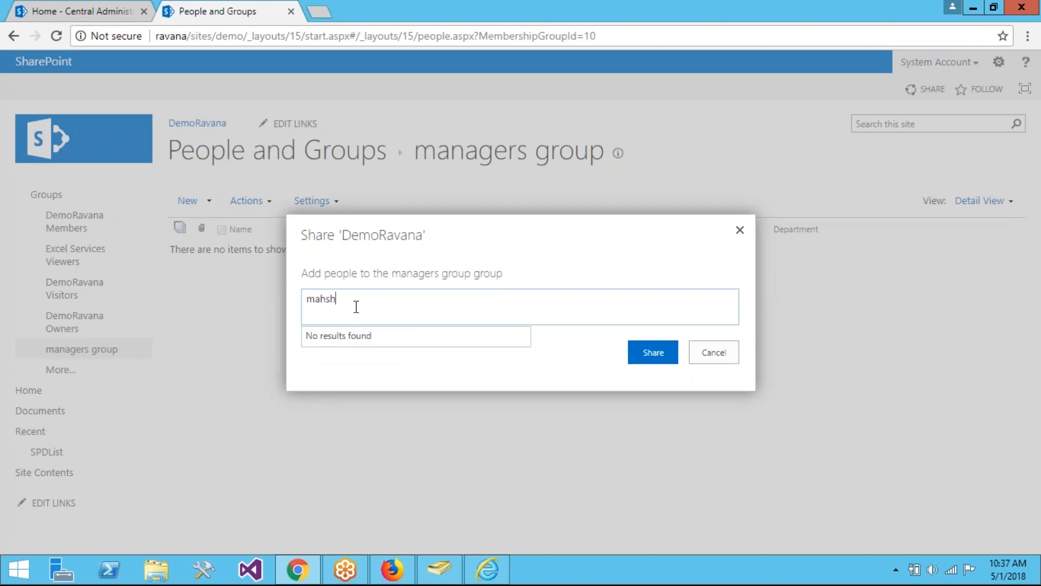
{"action": "key", "text": "BackSpace"}
{"action": "key", "text": "BackSpace"}
{"action": "key", "text": "Down"}
{"action": "key", "text": "Return"}
{"action": "left_click", "coordinate": [662, 356]}
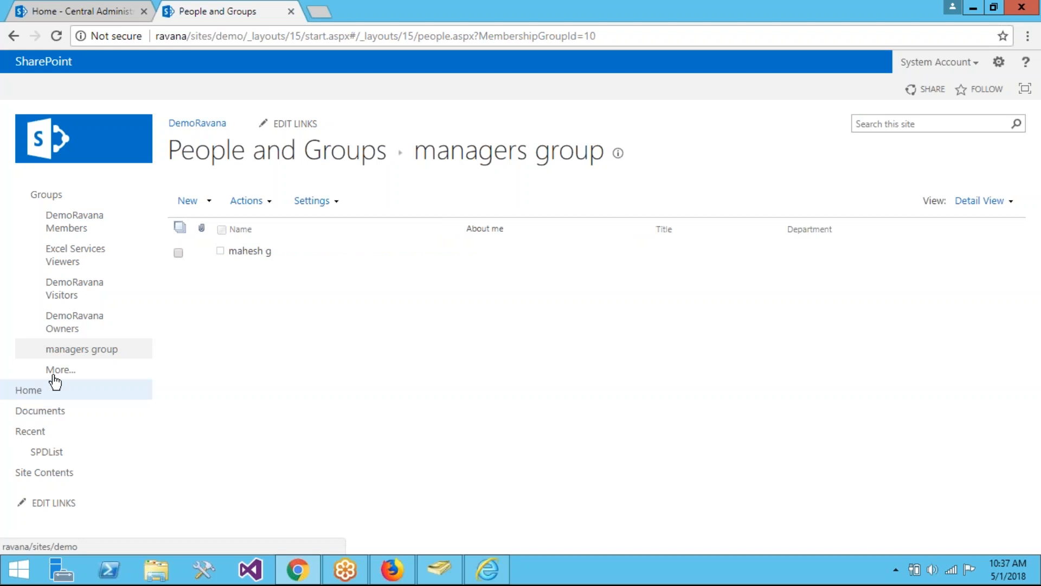
Open the DemoRavana site permissions through the site settings
{"action": "left_click", "coordinate": [999, 65]}
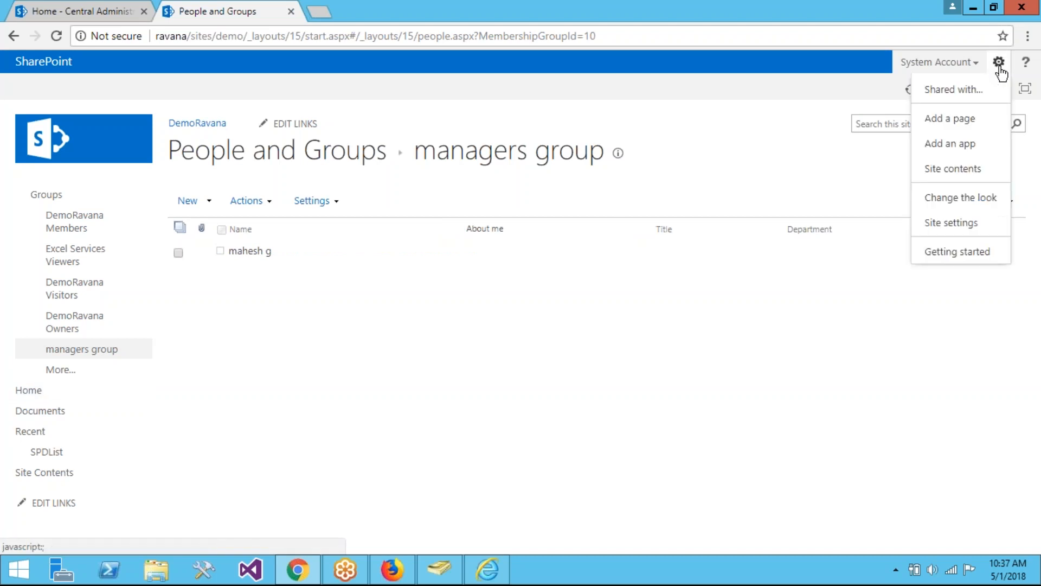
{"action": "left_click", "coordinate": [951, 229]}
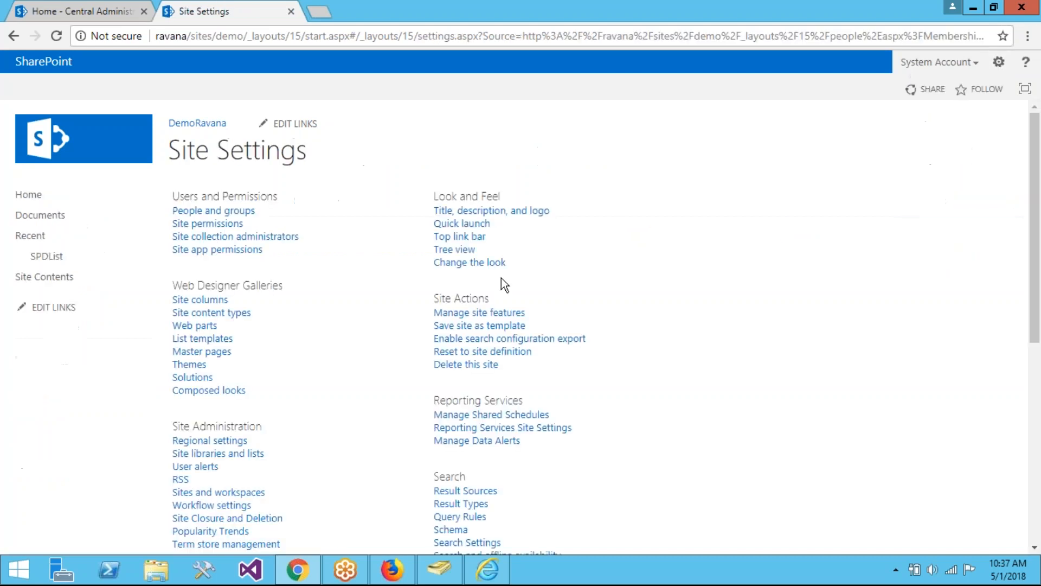
{"action": "left_click", "coordinate": [209, 225]}
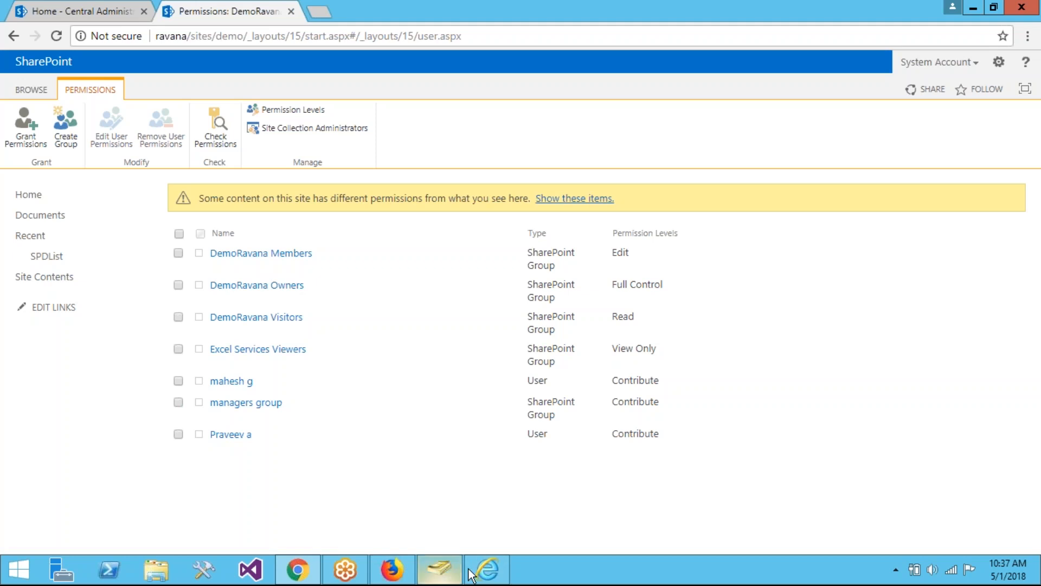
Switch to Firefox and load the DemoRavana home page, and view the other user's SPDList session in Internet Explorer
{"action": "left_click", "coordinate": [392, 569]}
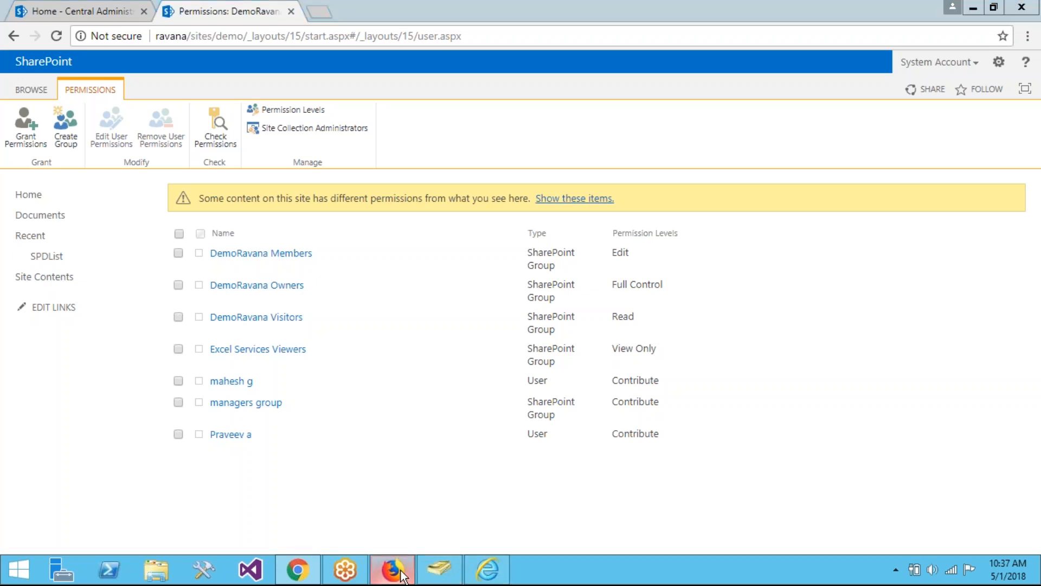
{"action": "left_click_drag", "start_coordinate": [307, 43], "coordinate": [1040, 24]}
{"action": "key", "text": "BackSpace"}
{"action": "key", "text": "Return"}
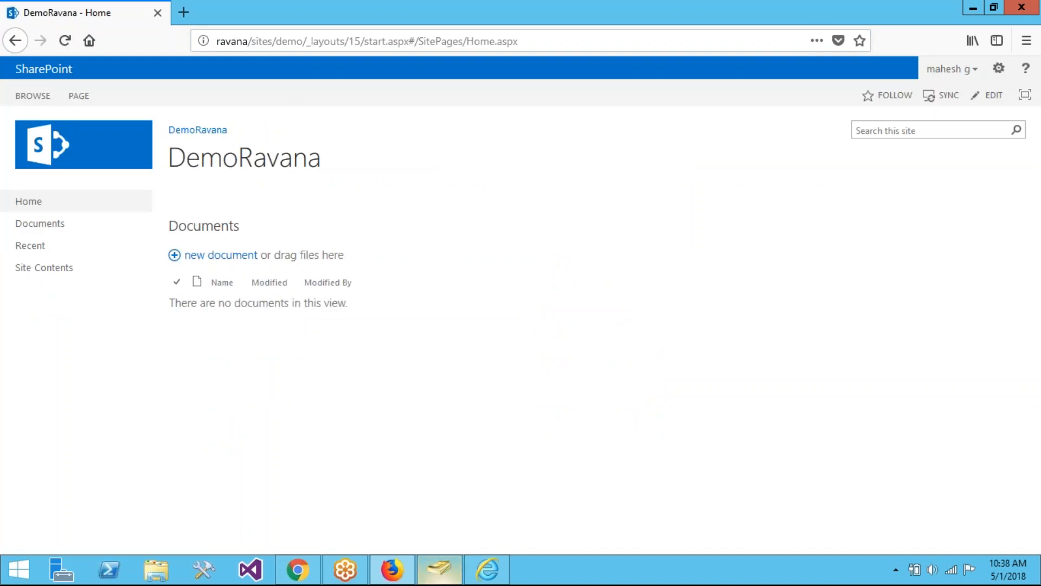
{"action": "left_click", "coordinate": [489, 573]}
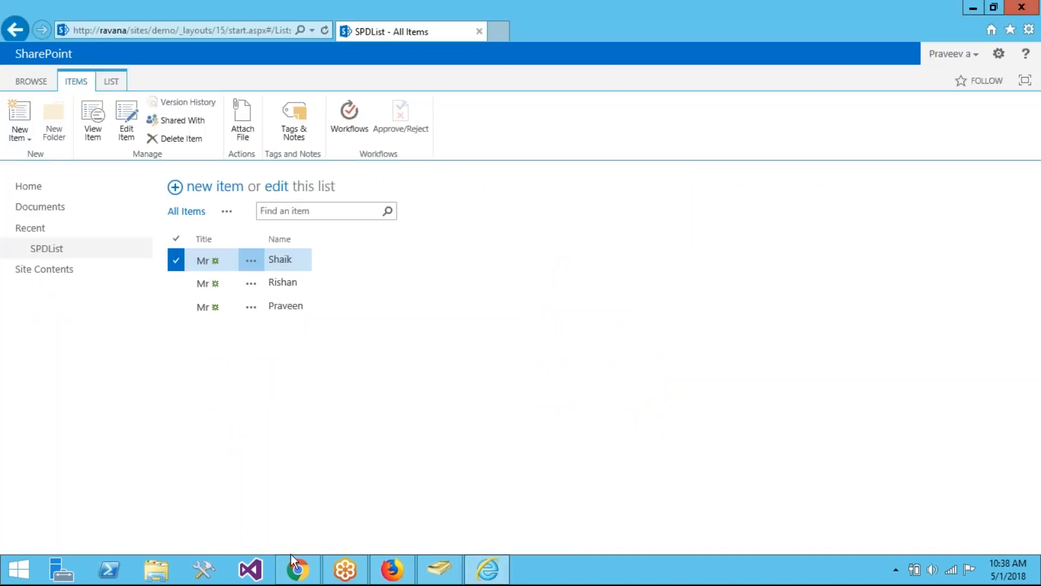
Switch to Chrome and remove the new managers group member's direct Contribute permission from the DemoRavana site
{"action": "left_click", "coordinate": [298, 569]}
{"action": "left_click", "coordinate": [179, 380]}
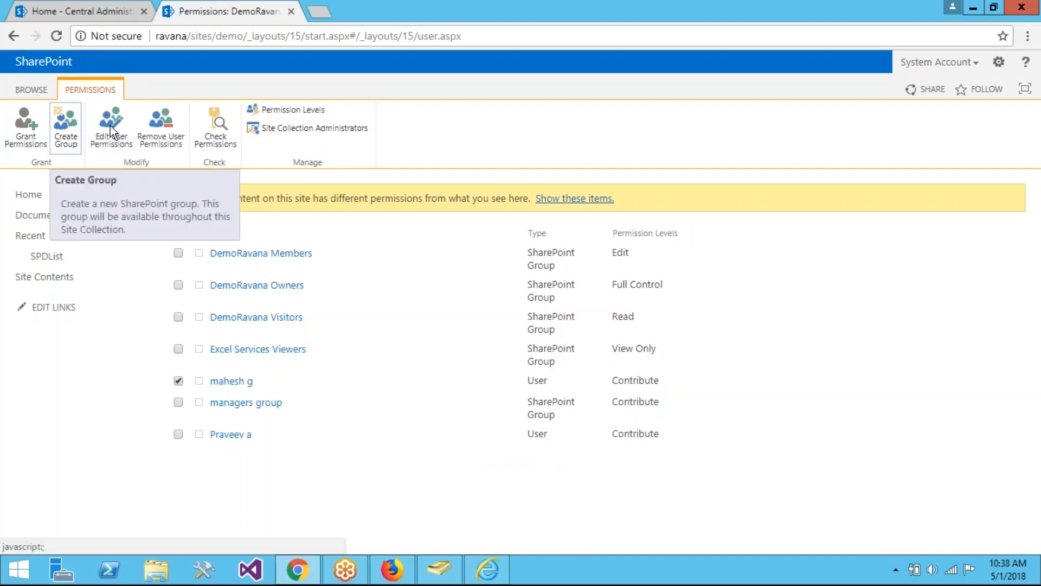
{"action": "left_click", "coordinate": [160, 128]}
{"action": "left_click", "coordinate": [576, 148]}
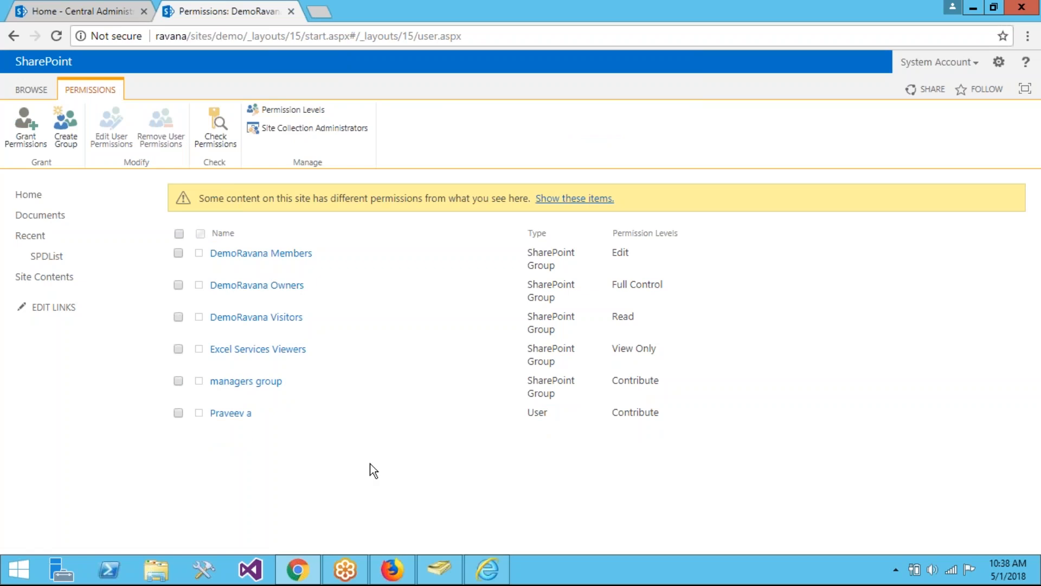
Switch to Firefox and reload the DemoRavana home page to check the user's access through the managers group
{"action": "left_click", "coordinate": [392, 569]}
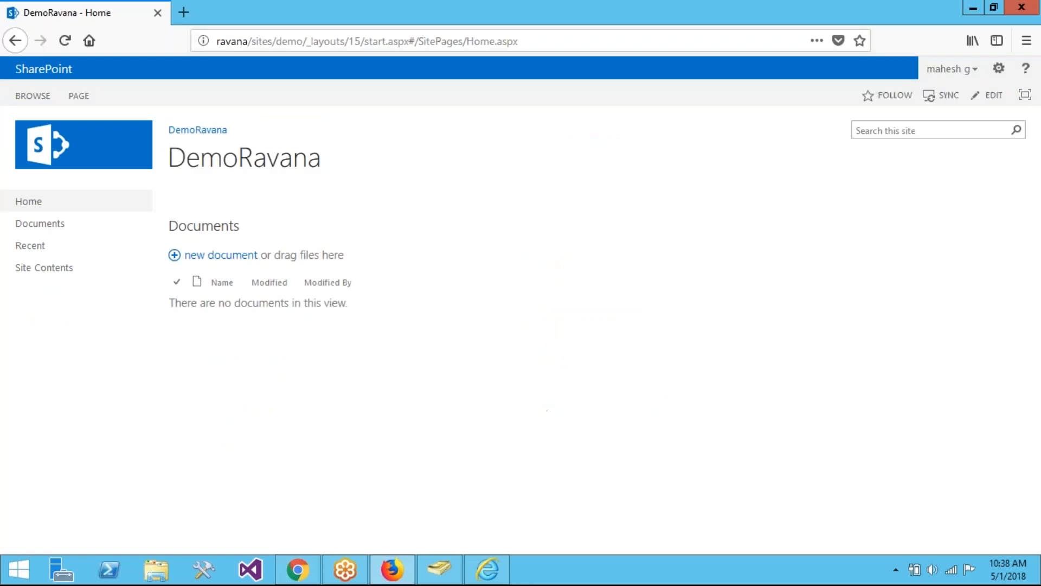
{"action": "left_click", "coordinate": [36, 206]}
{"action": "left_click", "coordinate": [266, 43]}
{"action": "key", "text": "Return"}
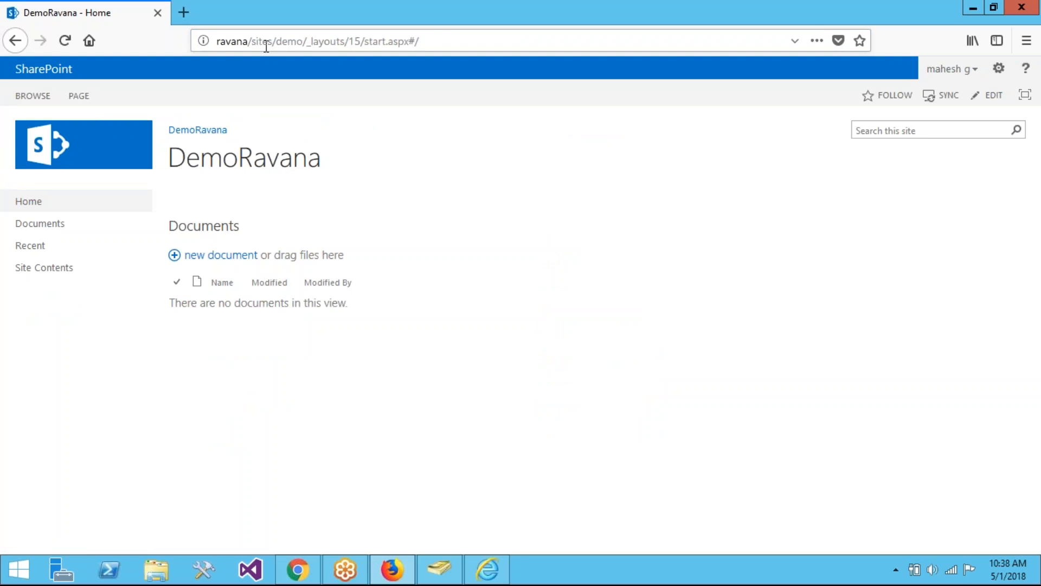
{"action": "left_click", "coordinate": [72, 39]}
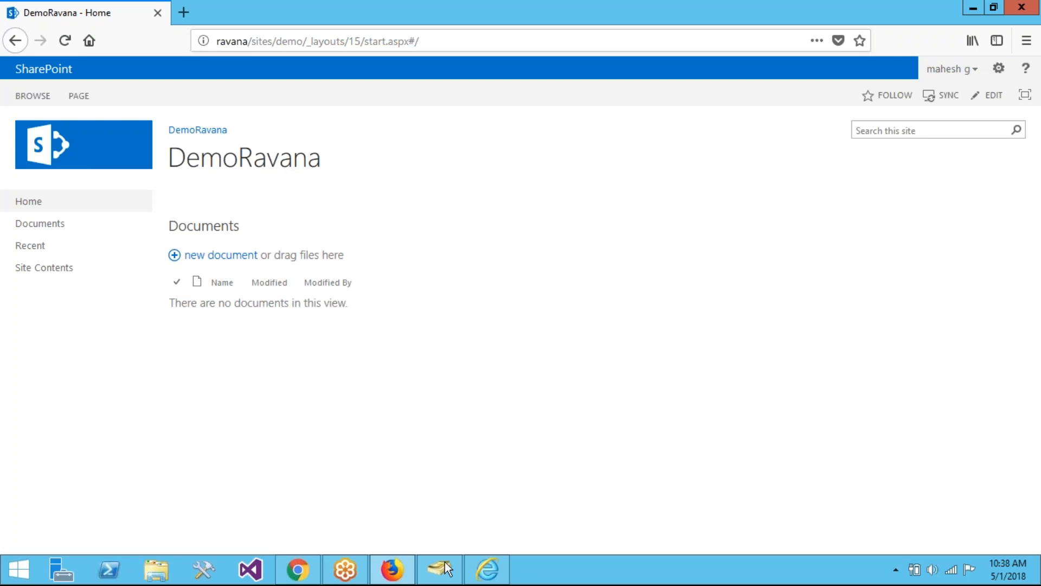
Switch to Chrome and check the managers group member's effective permissions on the DemoRavana site
{"action": "left_click", "coordinate": [298, 569]}
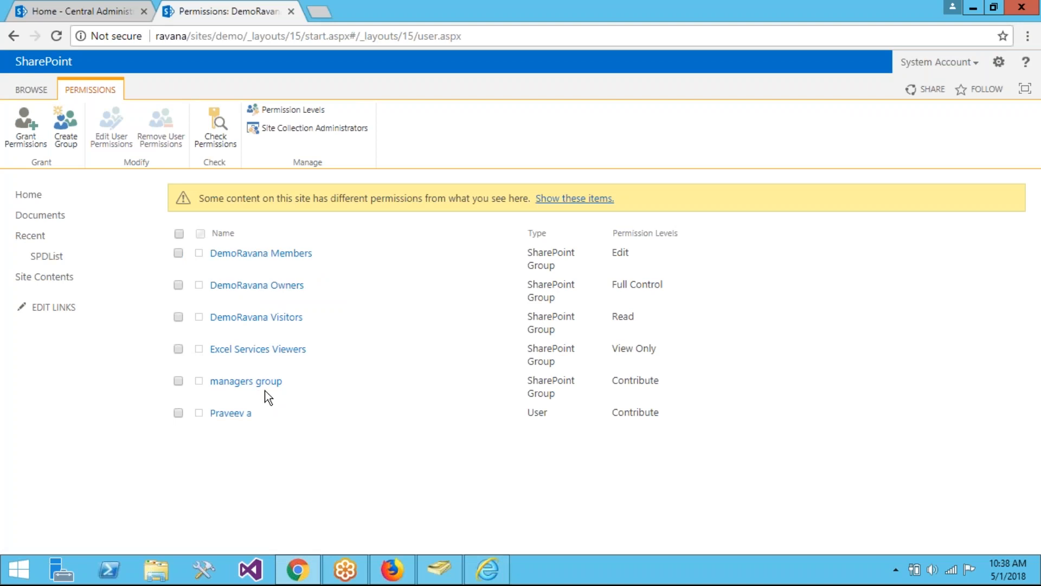
{"action": "left_click", "coordinate": [219, 136]}
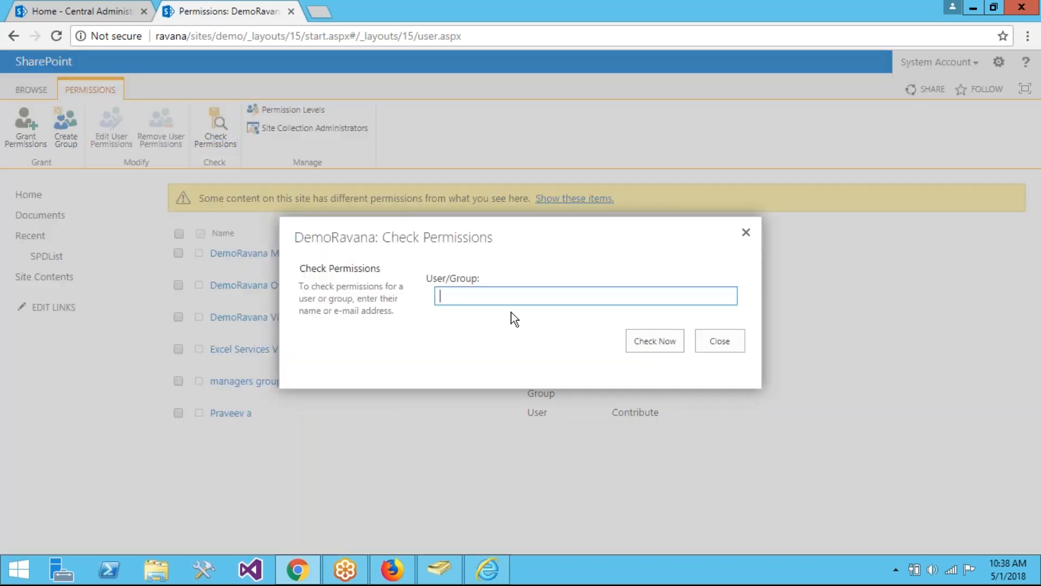
{"action": "type", "text": "mahesh"}
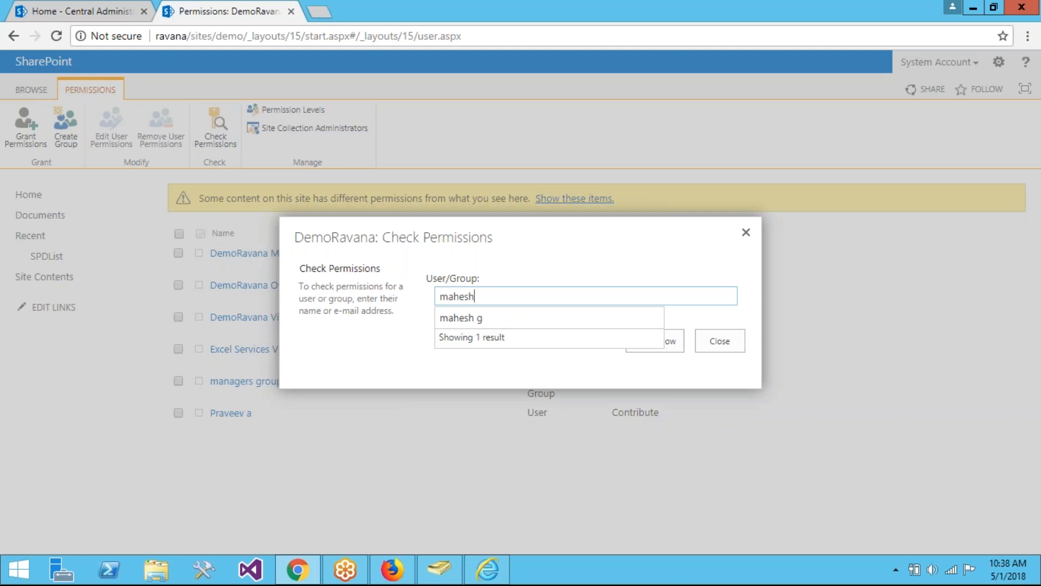
{"action": "left_click", "coordinate": [499, 319]}
{"action": "left_click", "coordinate": [630, 341]}
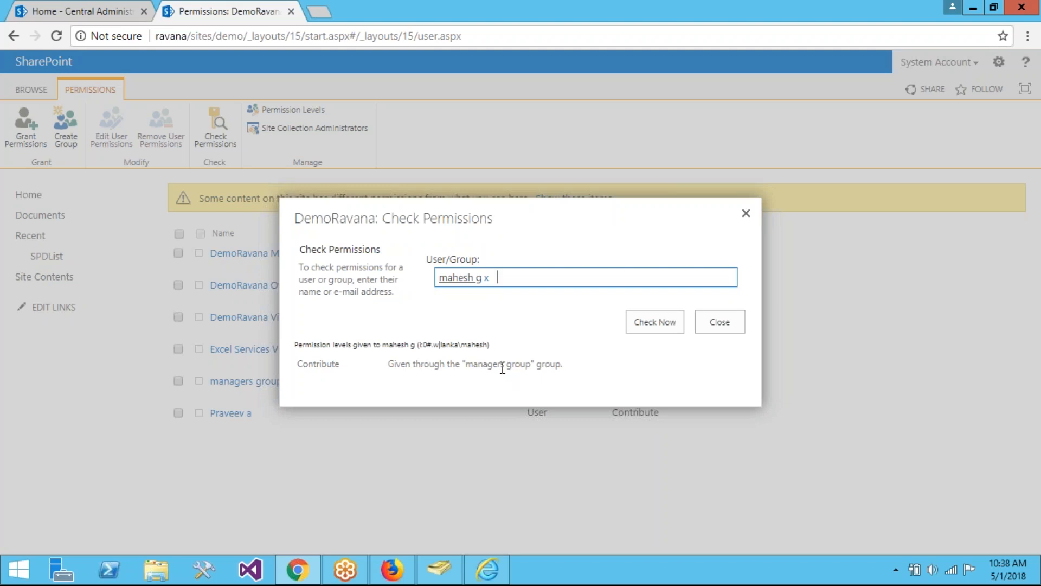
{"action": "left_click", "coordinate": [747, 215]}
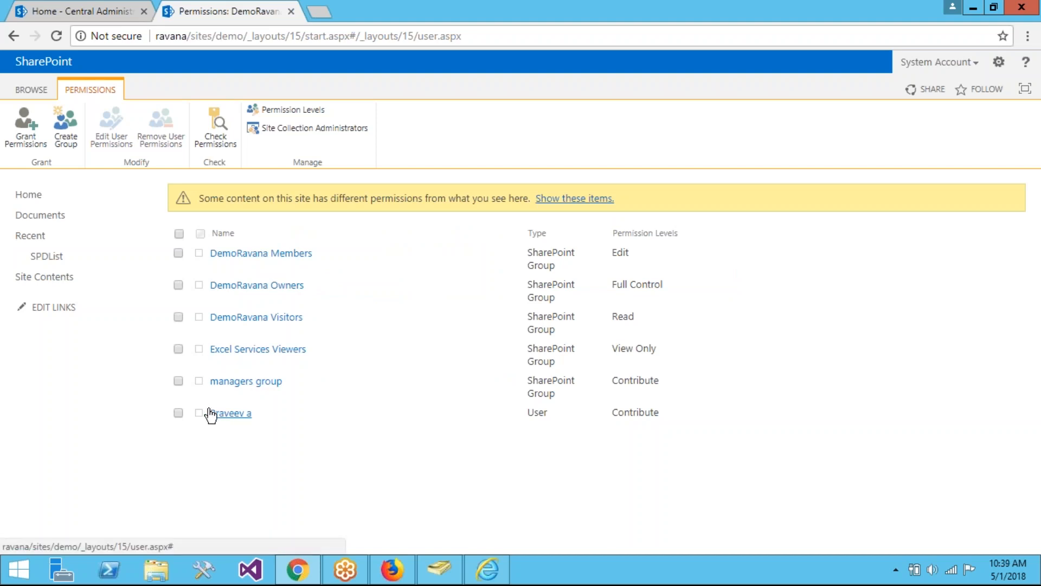
Remove the remaining individual user's direct site permissions, and check that user's access to the home page in Internet Explorer
{"action": "left_click", "coordinate": [179, 413]}
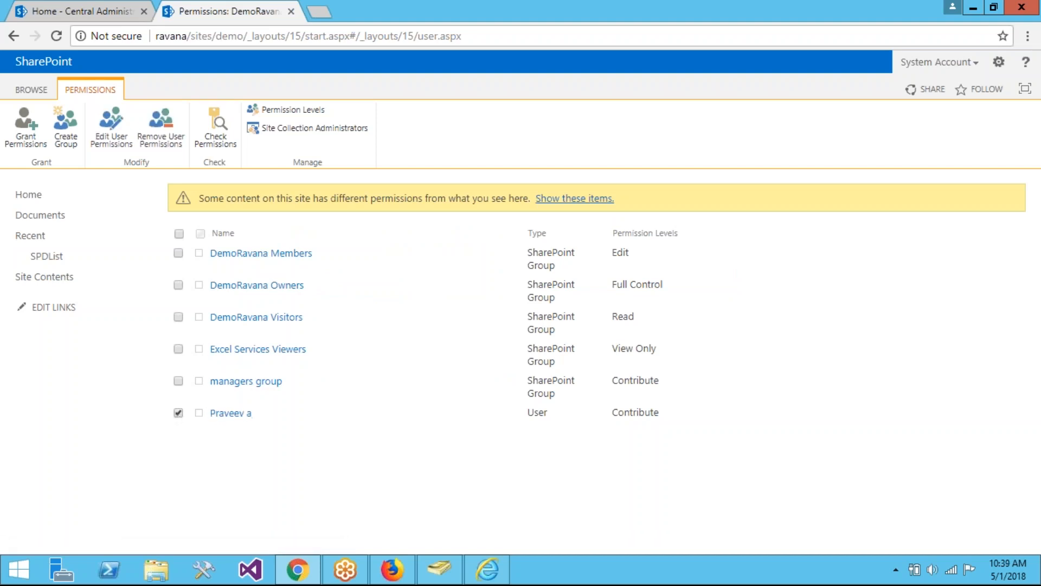
{"action": "left_click", "coordinate": [155, 146]}
{"action": "left_click", "coordinate": [581, 158]}
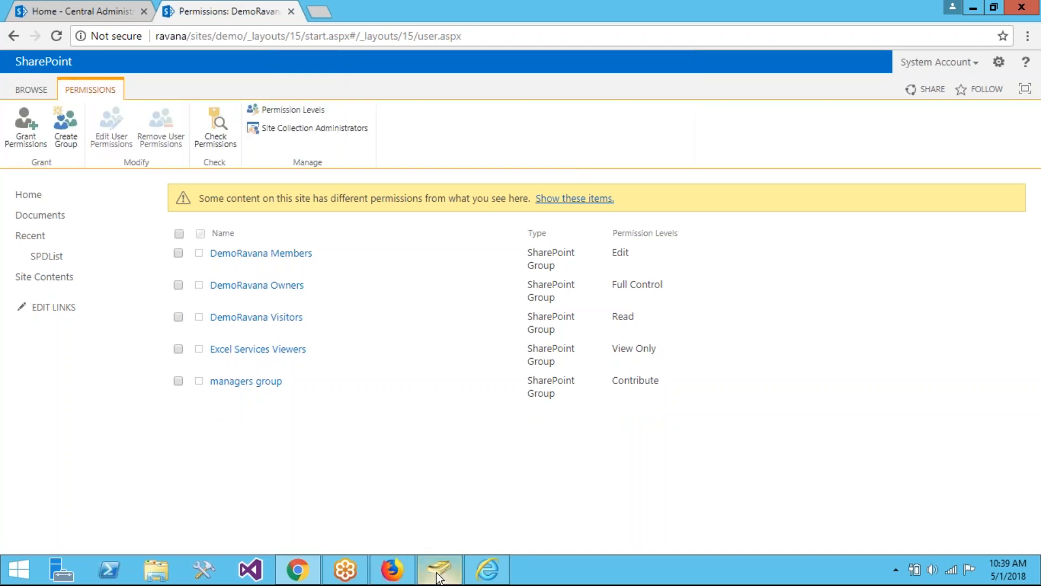
{"action": "left_click", "coordinate": [487, 569]}
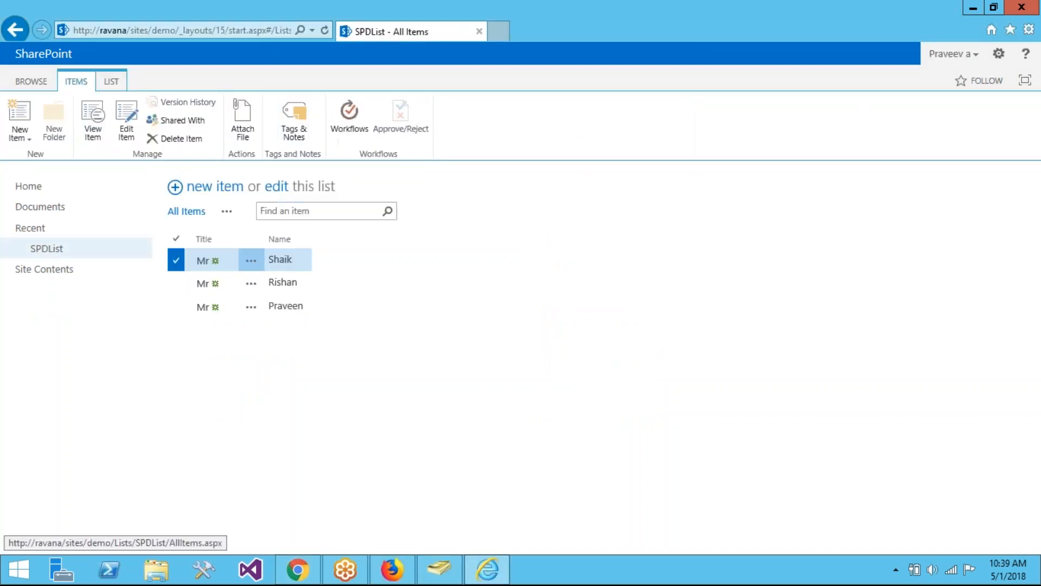
{"action": "left_click", "coordinate": [41, 185]}
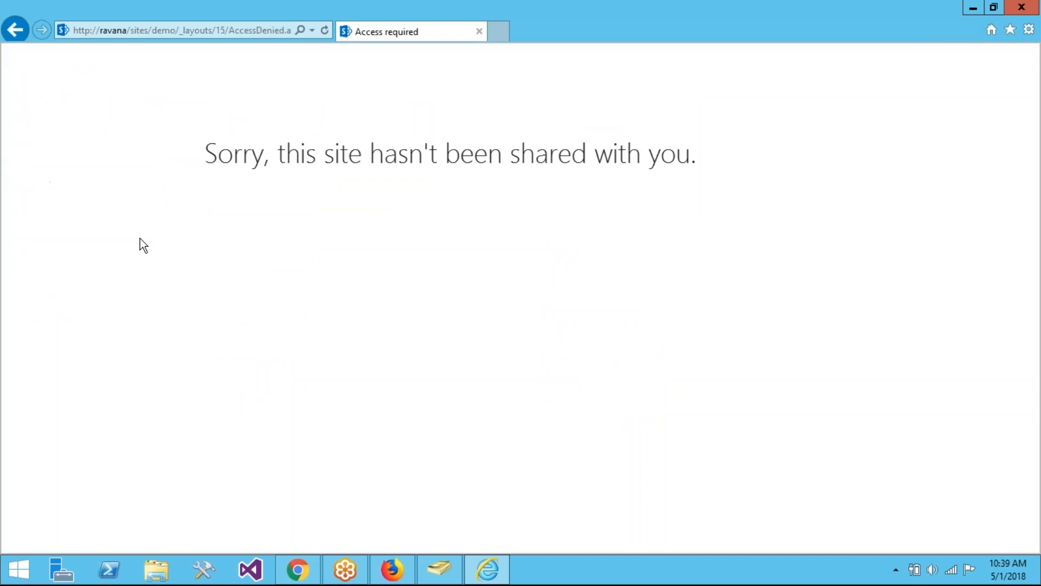
Switch to Chrome and add the user just removed from the site permissions to the managers group
{"action": "left_click", "coordinate": [297, 569]}
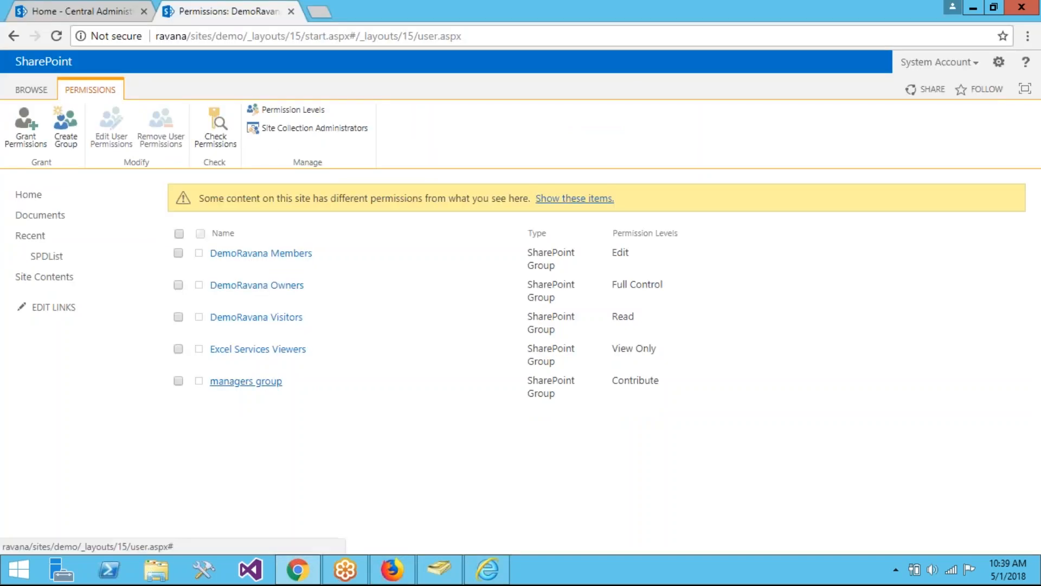
{"action": "left_click", "coordinate": [255, 381]}
{"action": "left_click", "coordinate": [194, 201]}
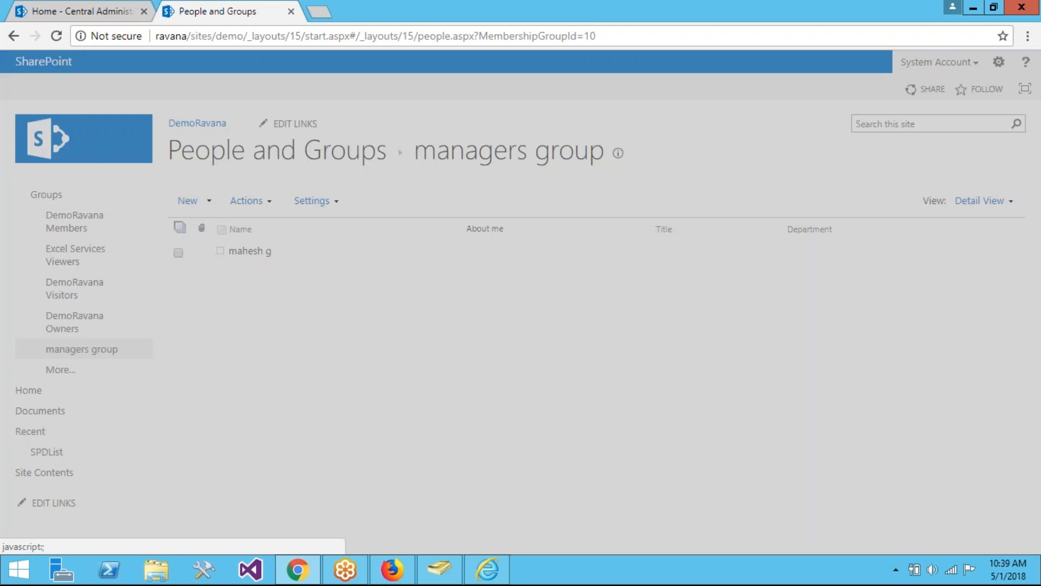
{"action": "left_click", "coordinate": [402, 310]}
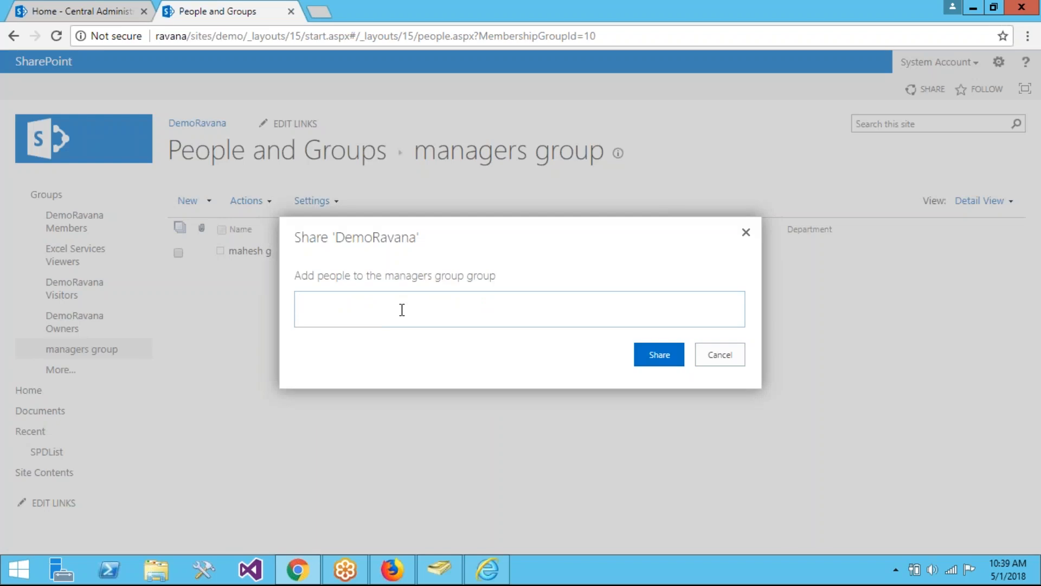
{"action": "type", "text": "pra"}
{"action": "left_click", "coordinate": [384, 339]}
{"action": "left_click", "coordinate": [656, 351]}
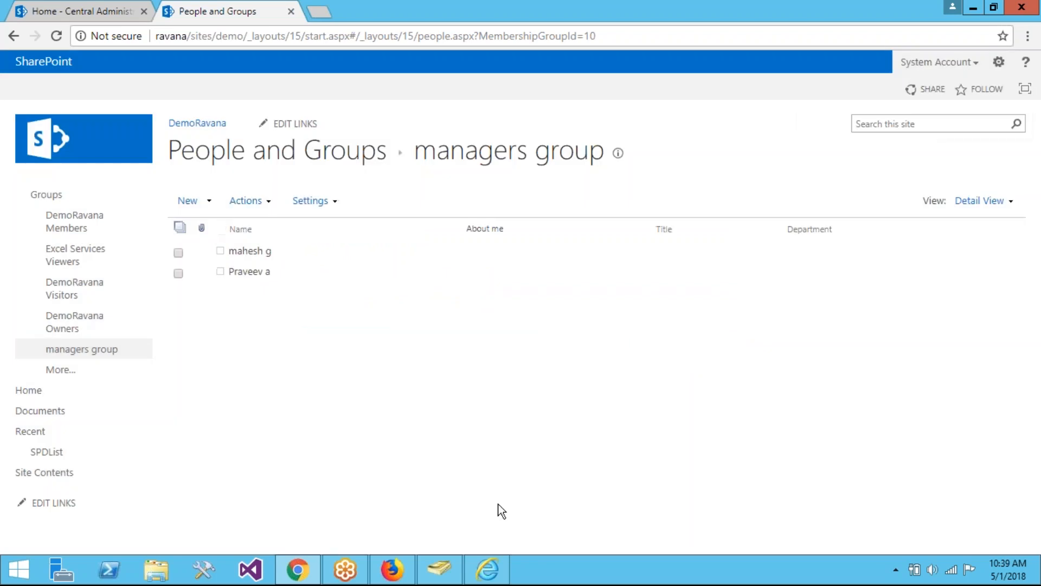
{"action": "left_click", "coordinate": [490, 575]}
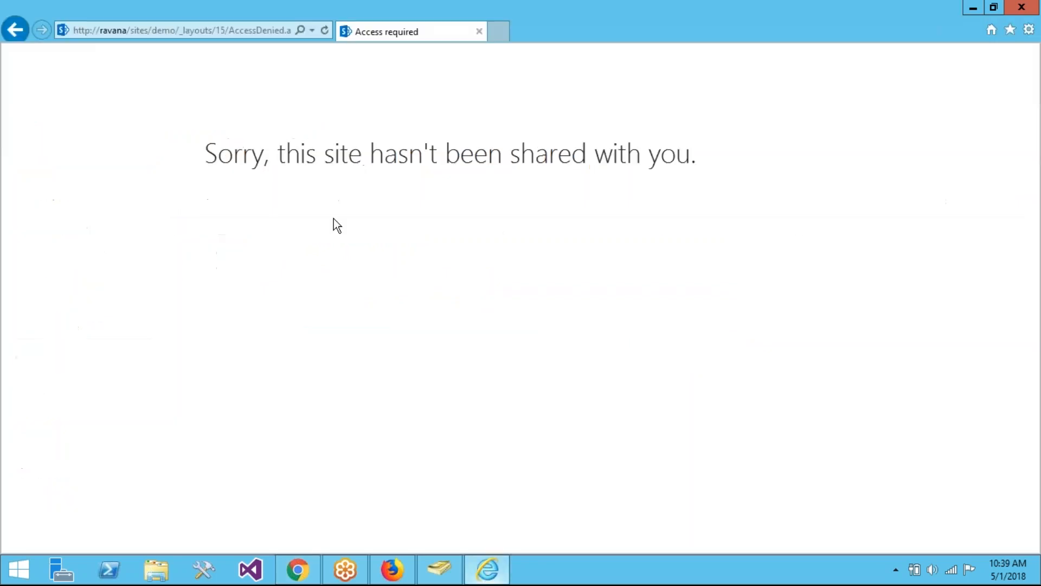
{"action": "left_click", "coordinate": [181, 33]}
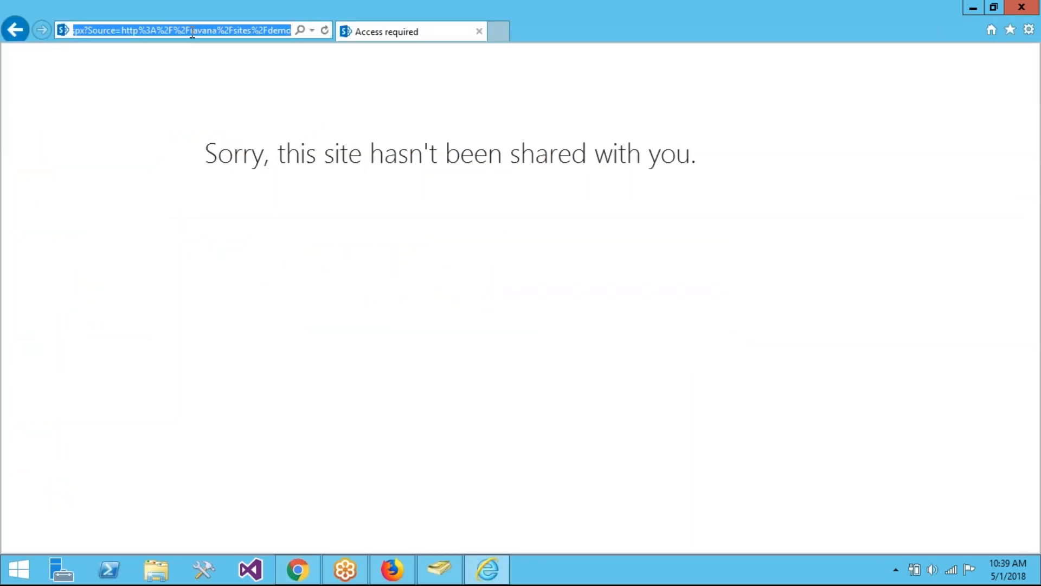
{"action": "type", "text": "http://ravana/sites/demo/_layouts/15/start.aspx#/Lists/SPDList/AllItems.aspx"}
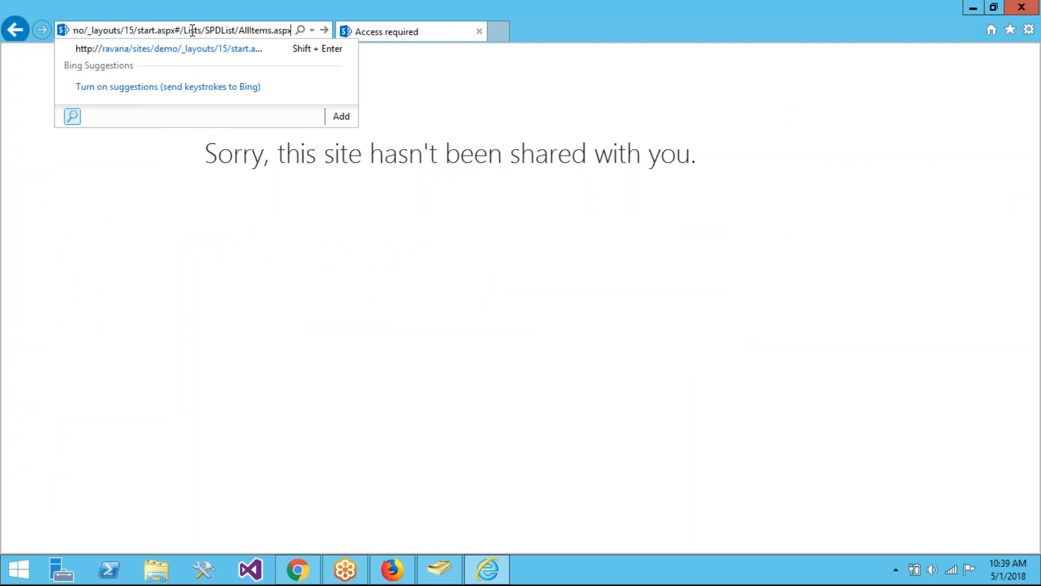
{"action": "key", "text": "BackSpace"}
{"action": "key", "text": "BackSpace"}
{"action": "key", "text": "BackSpace"}
{"action": "key", "text": "BackSpace"}
{"action": "key", "text": "BackSpace"}
{"action": "key", "text": "BackSpace"}
{"action": "key", "text": "BackSpace"}
{"action": "key", "text": "BackSpace"}
{"action": "key", "text": "BackSpace"}
{"action": "key", "text": "BackSpace"}
{"action": "key", "text": "BackSpace"}
{"action": "key", "text": "BackSpace"}
{"action": "key", "text": "BackSpace"}
{"action": "key", "text": "BackSpace"}
{"action": "key", "text": "BackSpace"}
{"action": "key", "text": "BackSpace"}
{"action": "key", "text": "BackSpace"}
{"action": "key", "text": "BackSpace"}
{"action": "key", "text": "BackSpace"}
{"action": "key", "text": "BackSpace"}
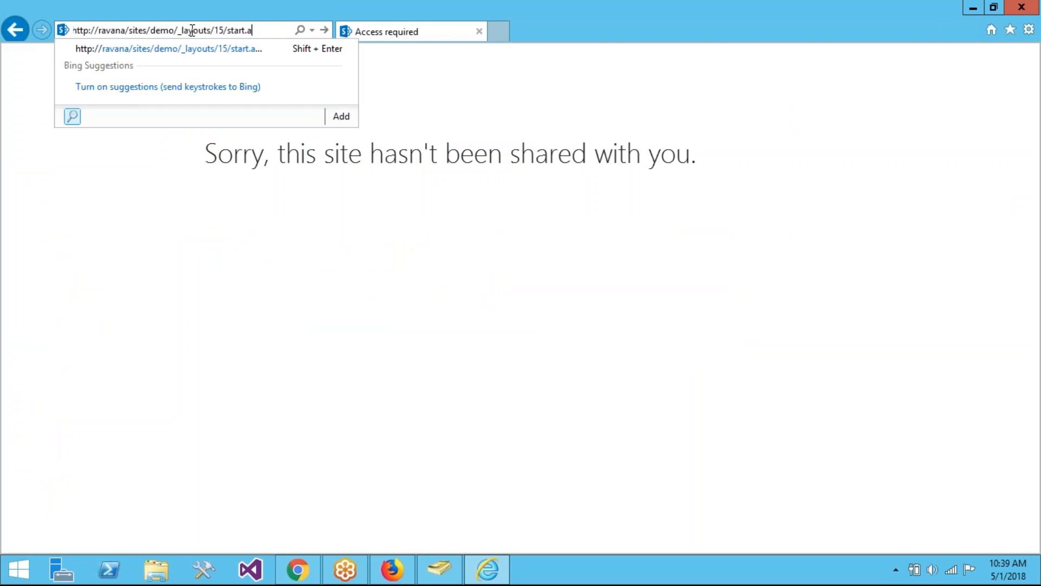
{"action": "key", "text": "BackSpace"}
{"action": "key", "text": "BackSpace"}
{"action": "key", "text": "BackSpace"}
{"action": "key", "text": "BackSpace"}
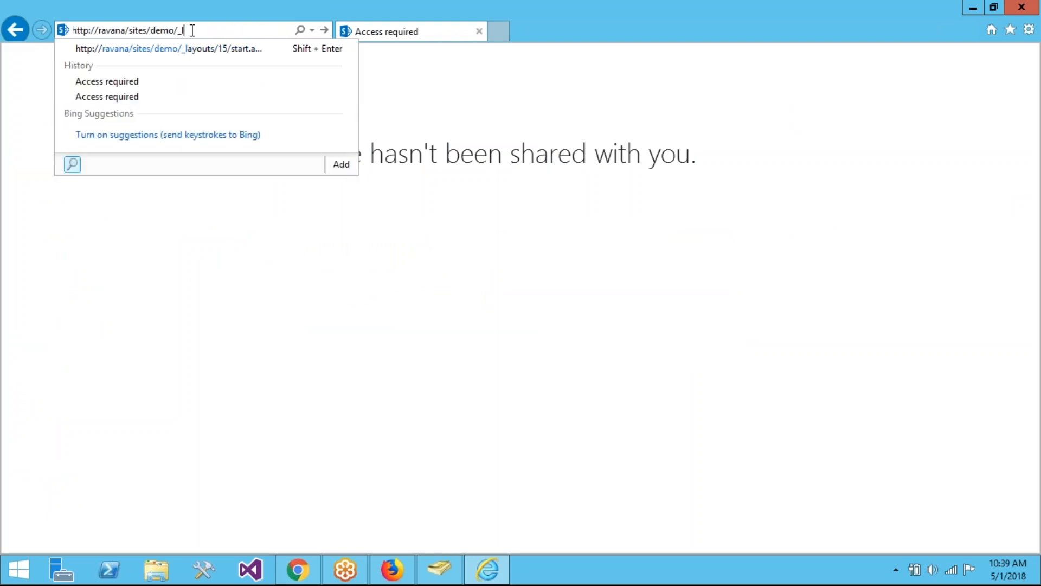
{"action": "key", "text": "Return"}
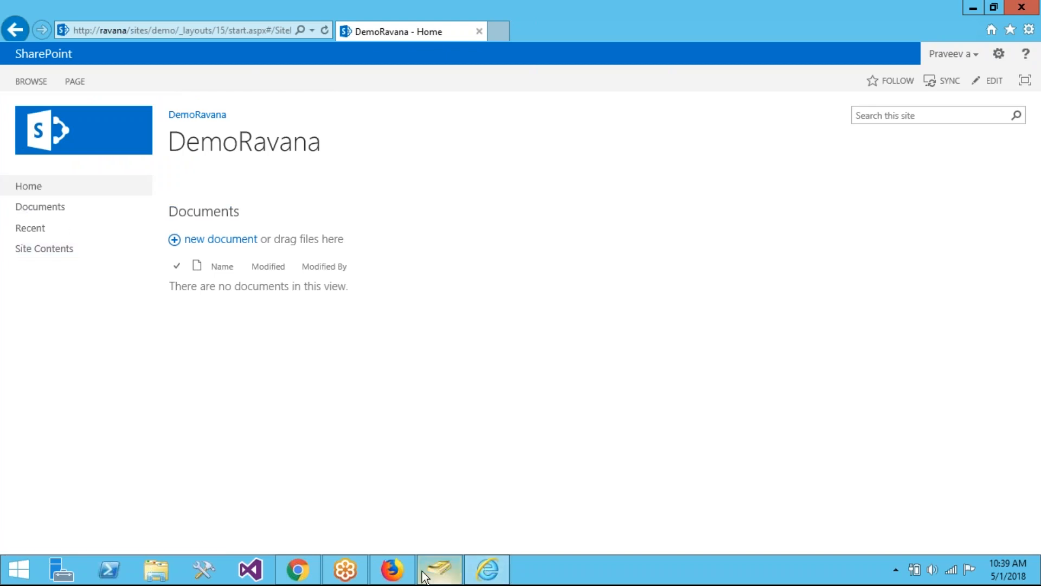
View the DemoRavana home page in Firefox, and switch to Chrome to open the permissions page of SPDList
{"action": "left_click", "coordinate": [392, 570]}
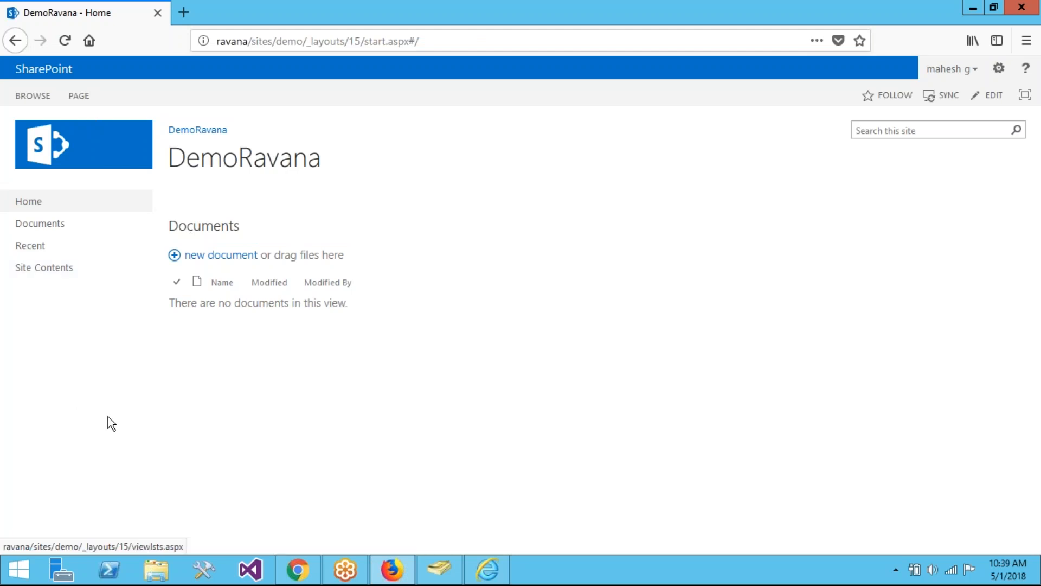
{"action": "left_click", "coordinate": [301, 575]}
{"action": "left_click", "coordinate": [48, 455]}
{"action": "left_click", "coordinate": [108, 91]}
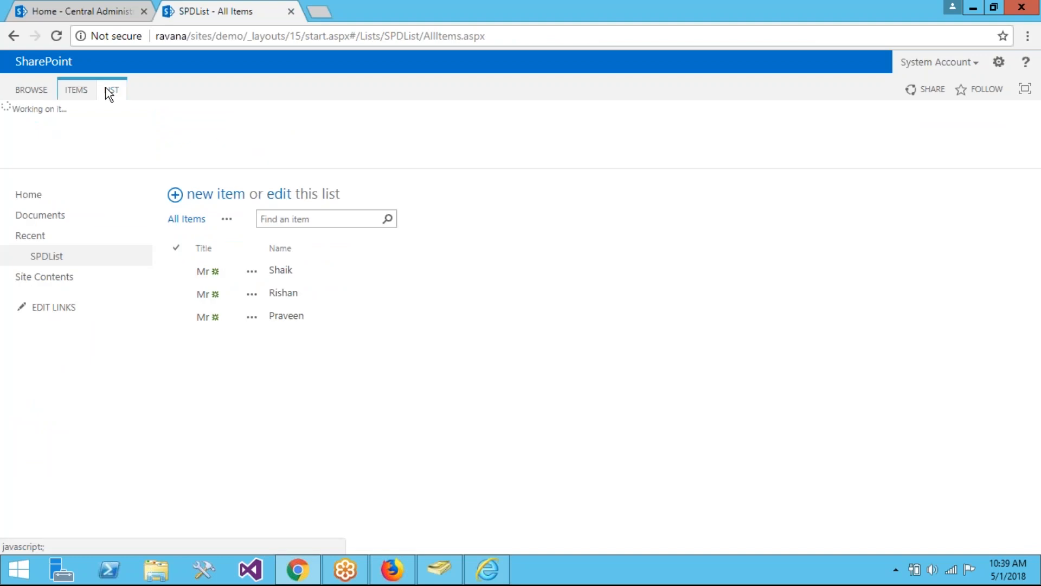
{"action": "left_click", "coordinate": [728, 127]}
{"action": "left_click", "coordinate": [551, 366]}
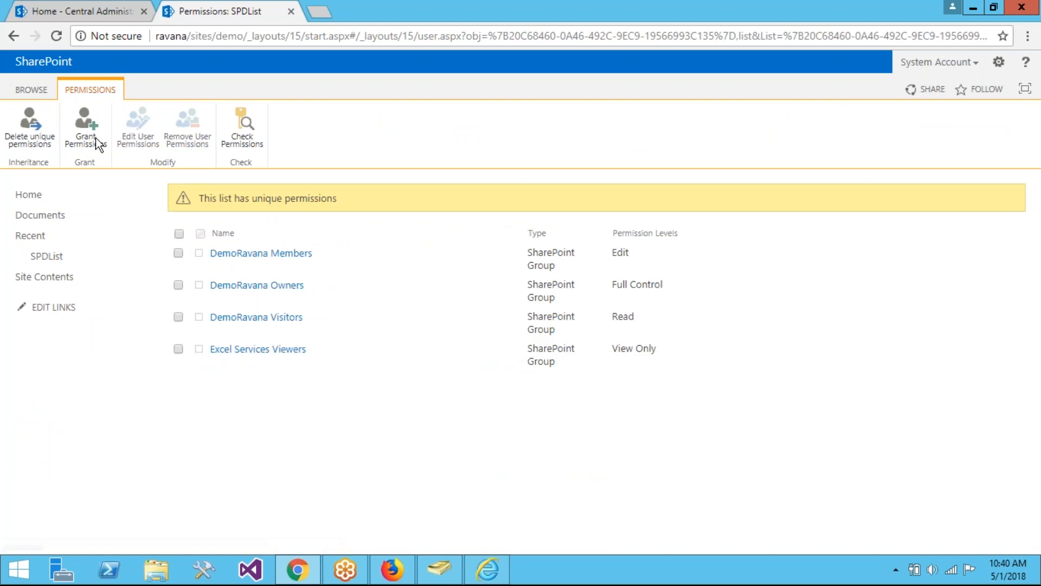
Check the Firefox user's effective permissions on SPDList and dismiss the results
{"action": "left_click", "coordinate": [247, 137]}
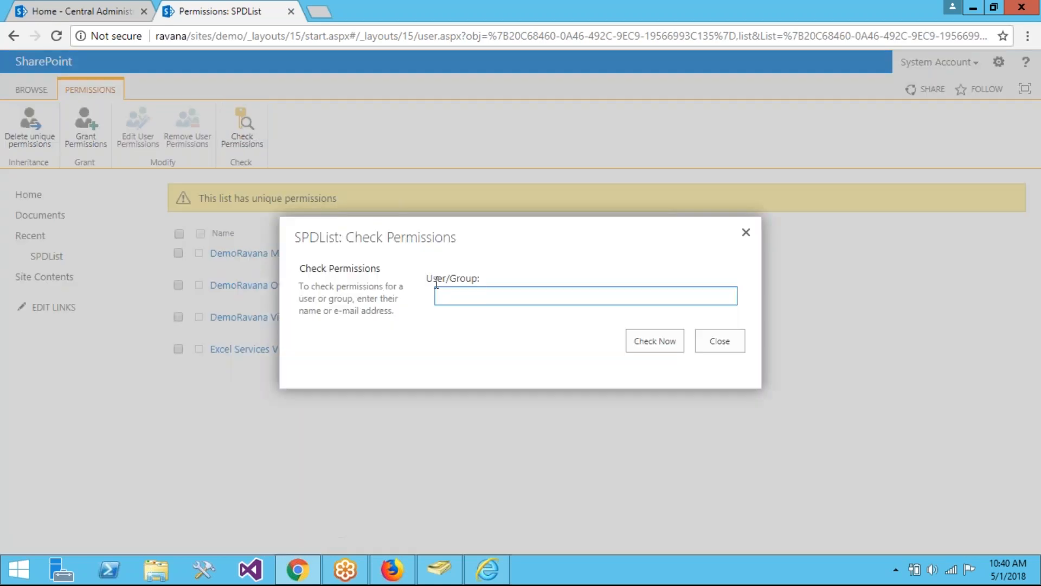
{"action": "type", "text": "mahesh"}
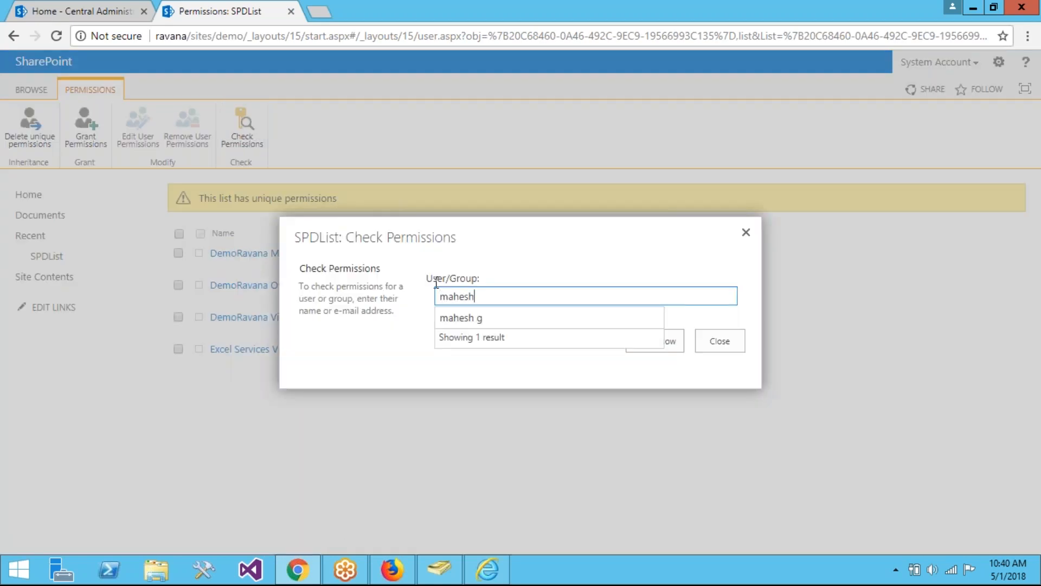
{"action": "left_click", "coordinate": [470, 319]}
{"action": "left_click", "coordinate": [645, 346]}
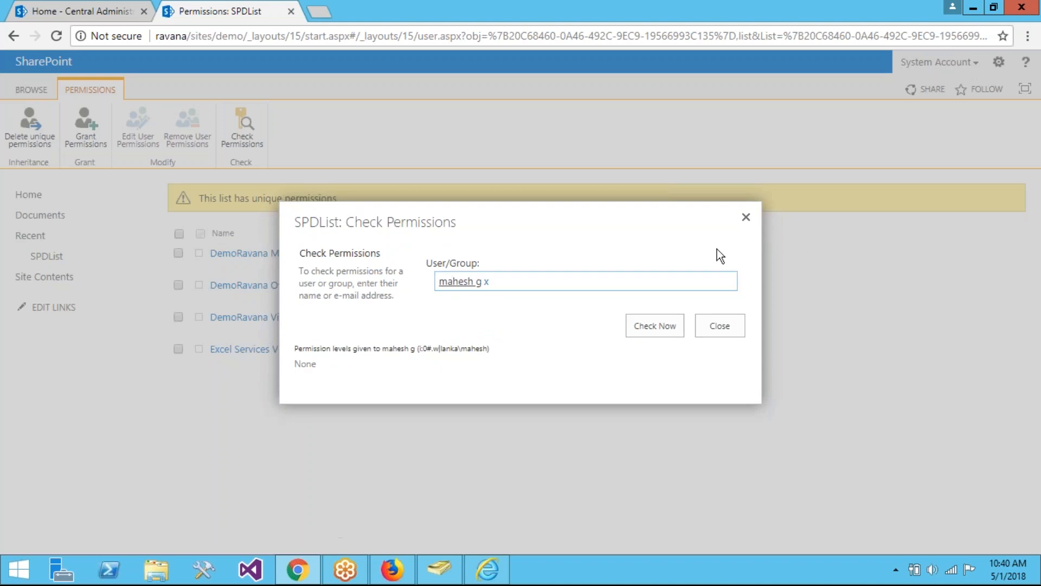
{"action": "left_click", "coordinate": [746, 217]}
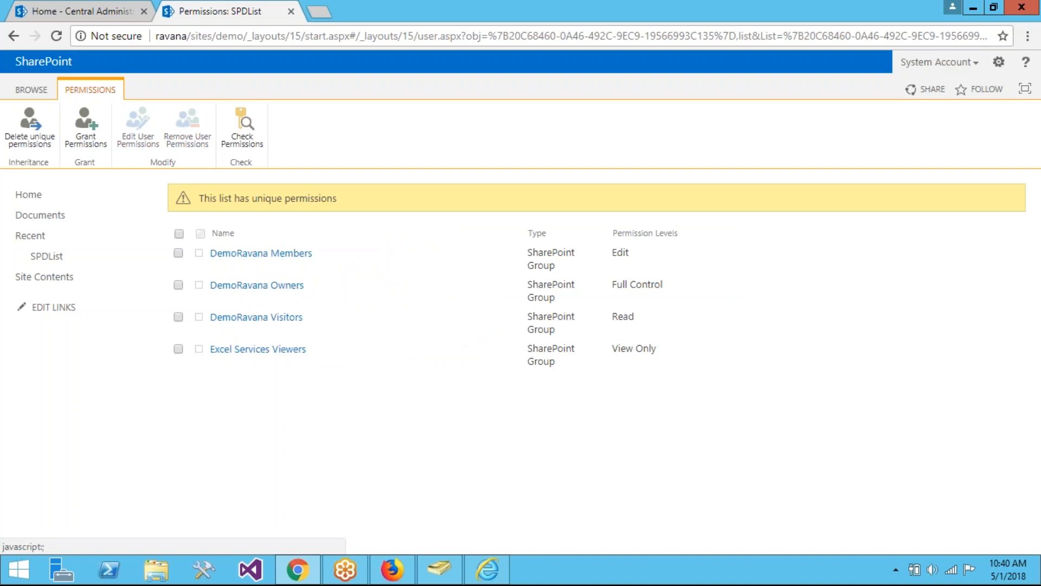
Open the Grant Permissions form for SPDList, ready for entering an invitee
{"action": "left_click", "coordinate": [87, 124]}
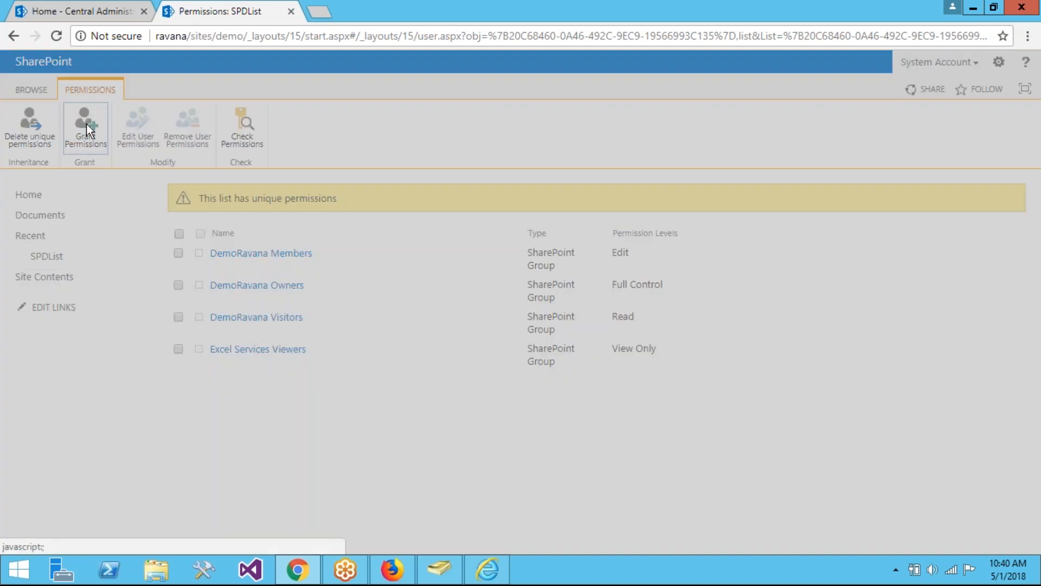
{"action": "left_click", "coordinate": [356, 304]}
{"action": "type", "text": "mannage"}
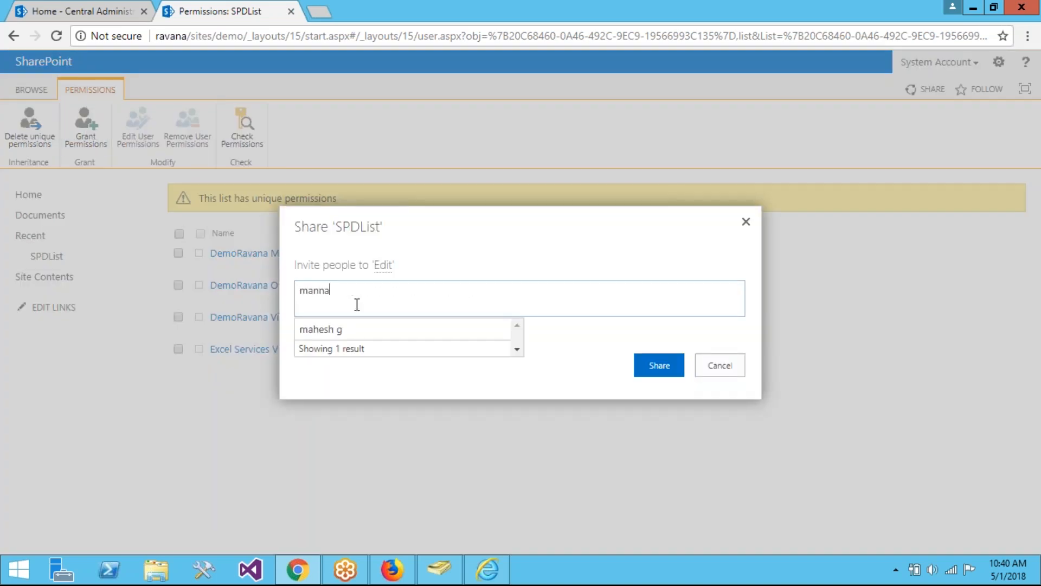
{"action": "key", "text": "BackSpace"}
{"action": "key", "text": "BackSpace"}
{"action": "key", "text": "BackSpace"}
{"action": "key", "text": "BackSpace"}
{"action": "key", "text": "BackSpace"}
{"action": "key", "text": "BackSpace"}
{"action": "key", "text": "BackSpace"}
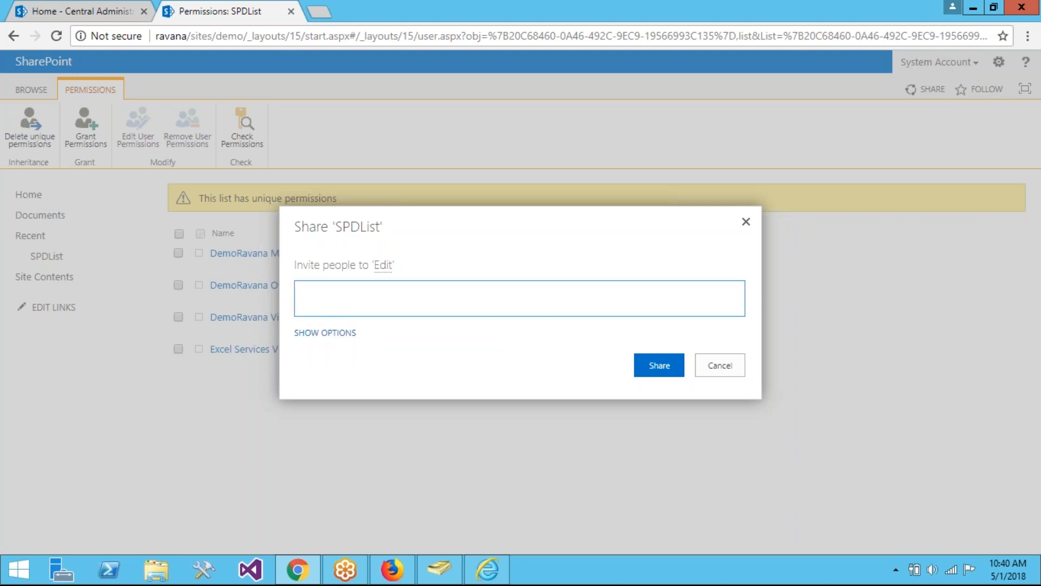
Share SPDList with the managers group at the Contribute permission level
{"action": "left_click", "coordinate": [324, 333]}
{"action": "type", "text": "mana"}
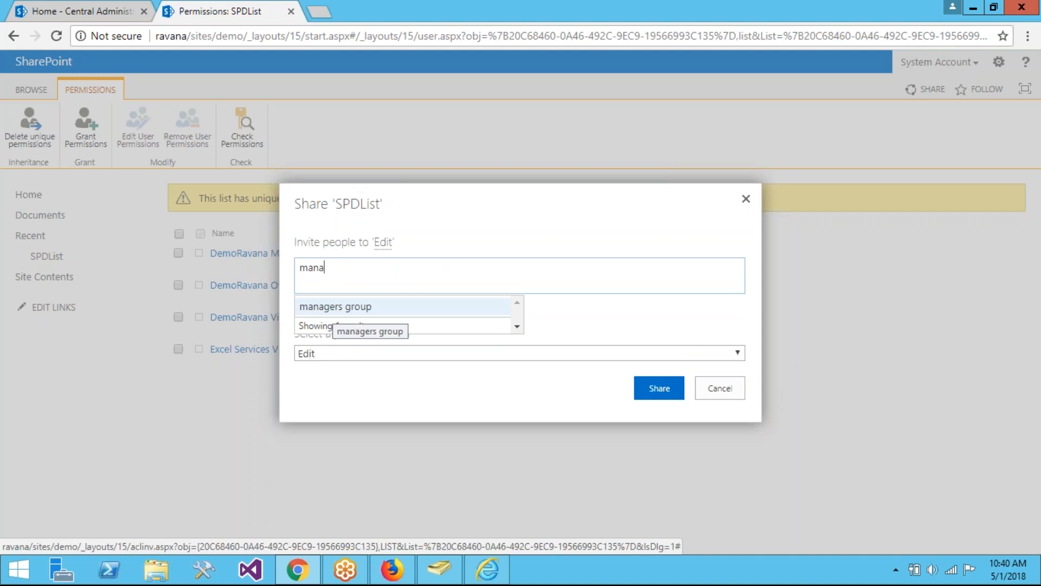
{"action": "left_click", "coordinate": [328, 307]}
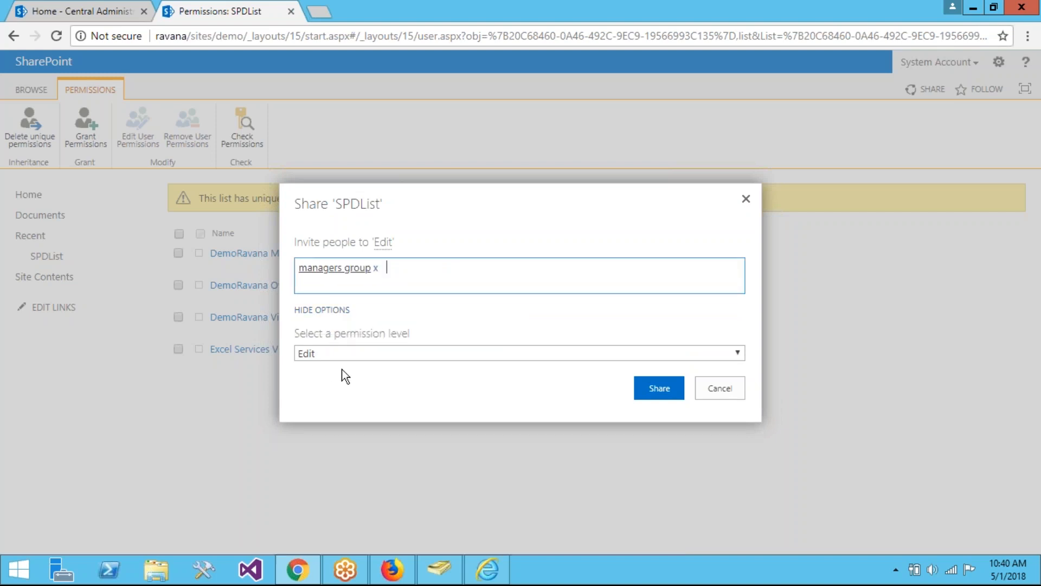
{"action": "left_click", "coordinate": [386, 299]}
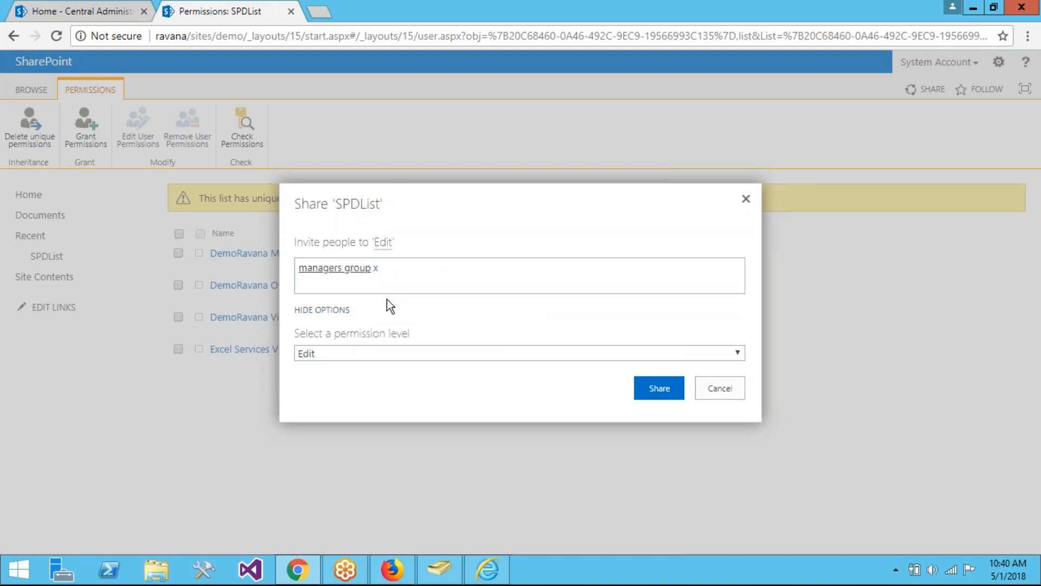
{"action": "left_click", "coordinate": [354, 359]}
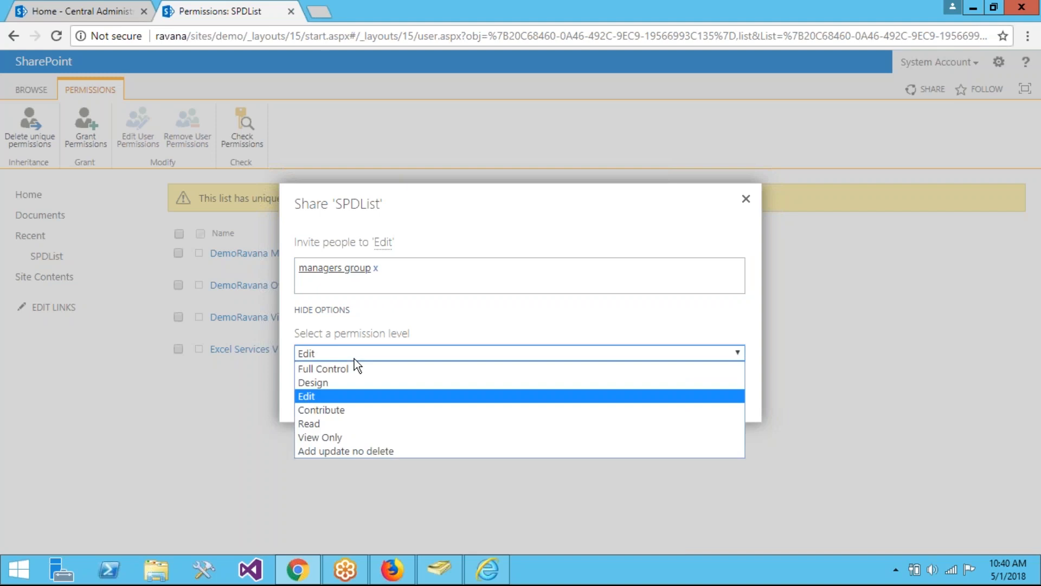
{"action": "left_click", "coordinate": [336, 411]}
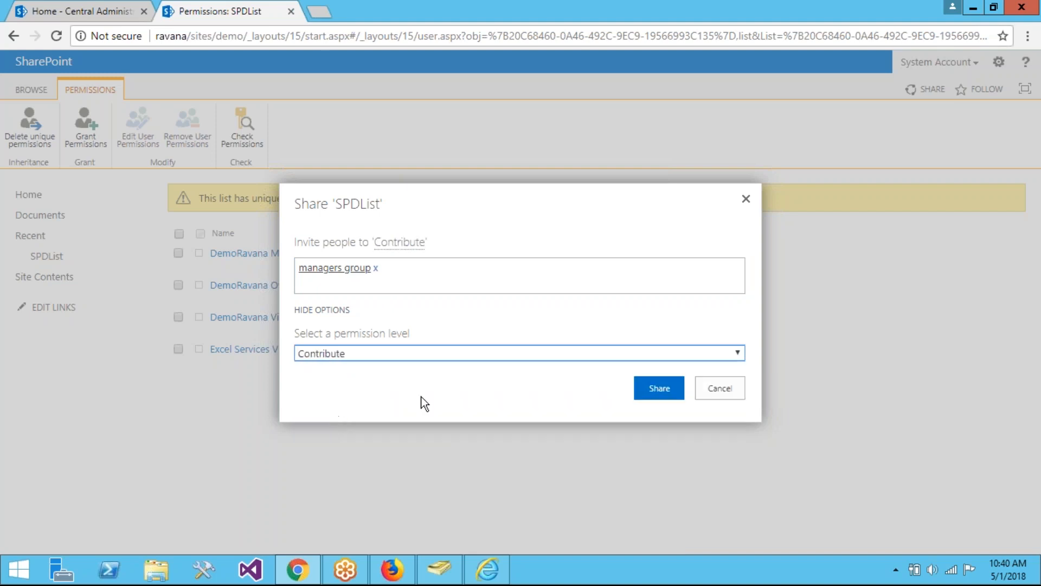
{"action": "left_click", "coordinate": [668, 390]}
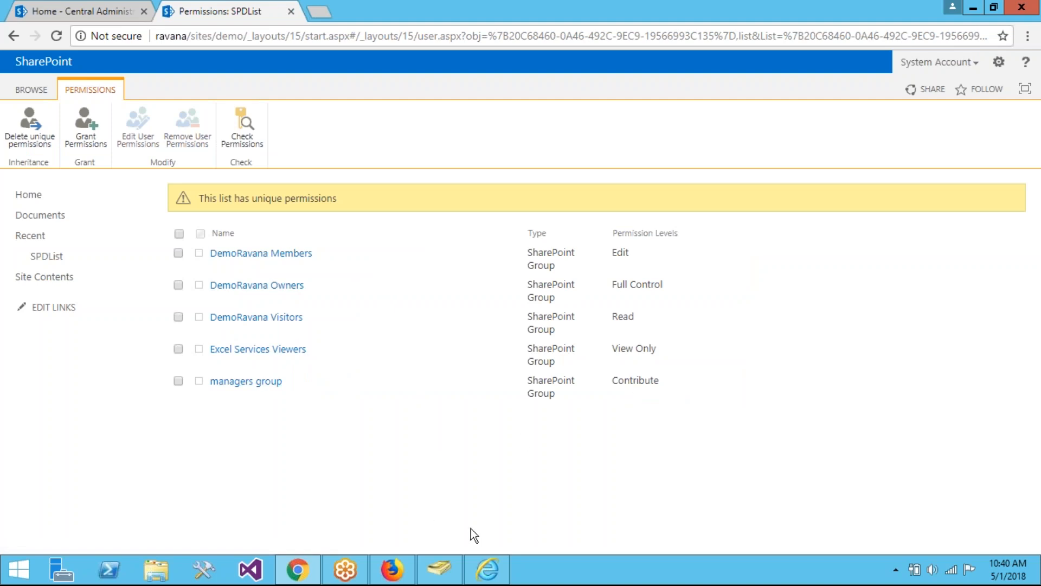
Switch to Internet Explorer, reload the DemoRavana home page and open SPDList to check the second user's access
{"action": "left_click", "coordinate": [490, 560]}
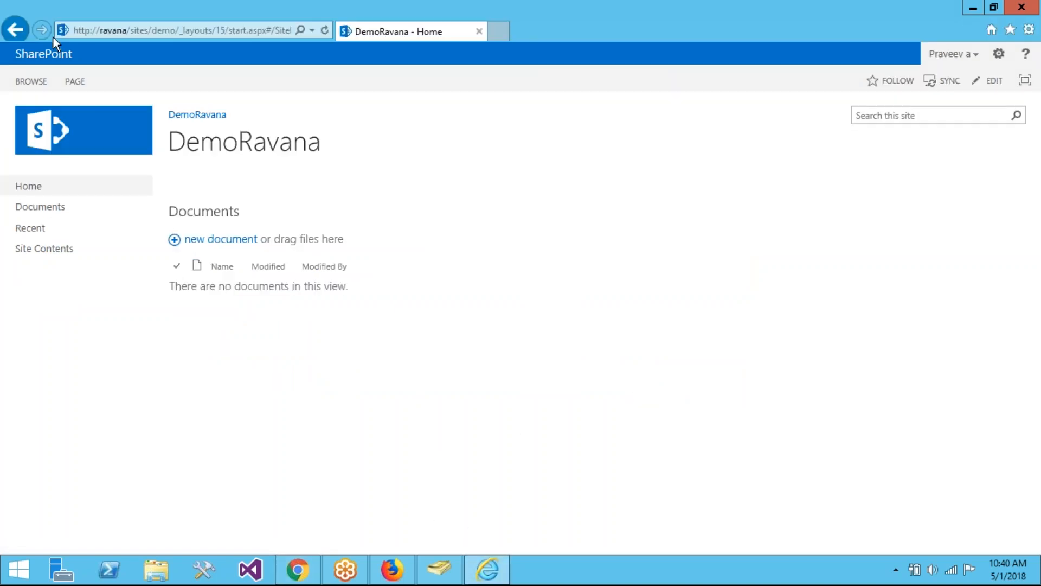
{"action": "left_click", "coordinate": [324, 31]}
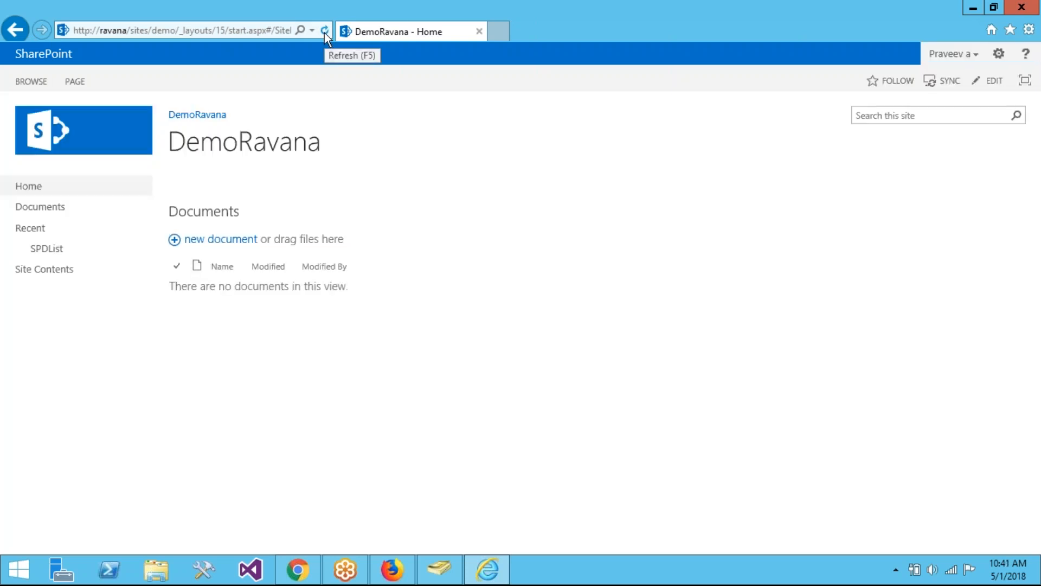
{"action": "left_click", "coordinate": [47, 255]}
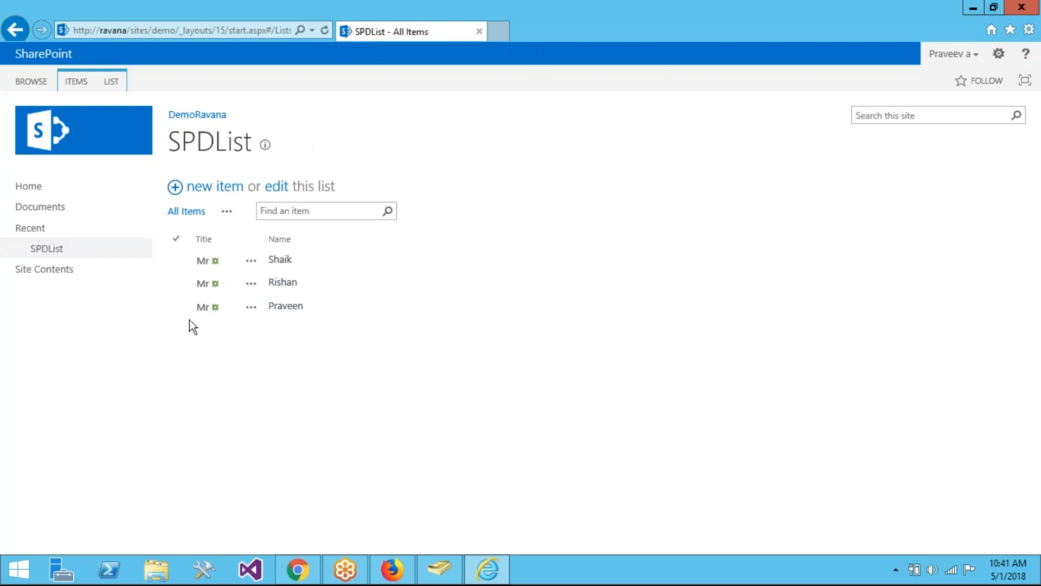
{"action": "left_click", "coordinate": [226, 186]}
Switch to Firefox, reload the DemoRavana home page and open SPDList to check the first user's access
{"action": "left_click", "coordinate": [390, 571]}
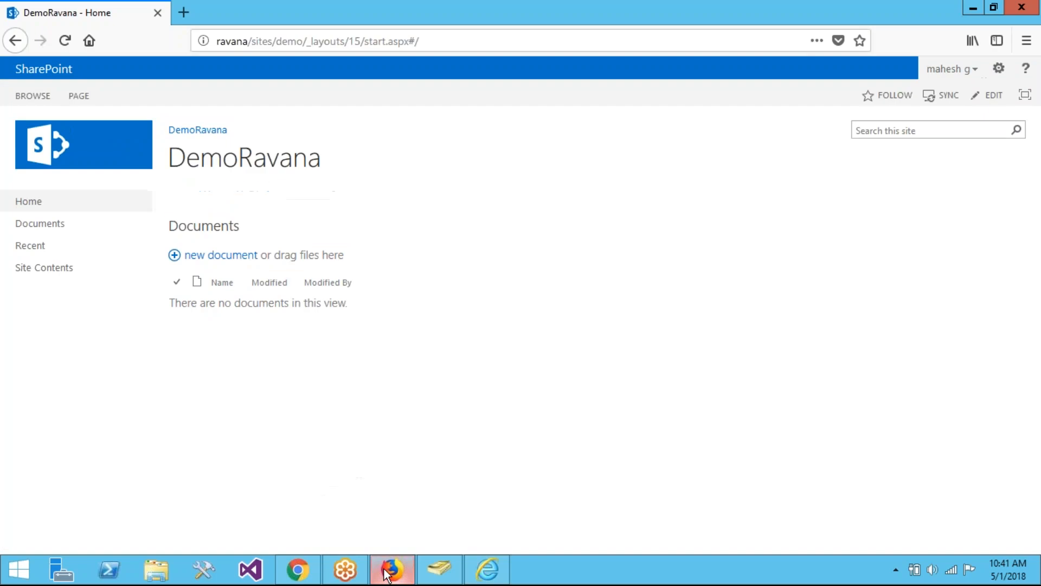
{"action": "left_click", "coordinate": [59, 45]}
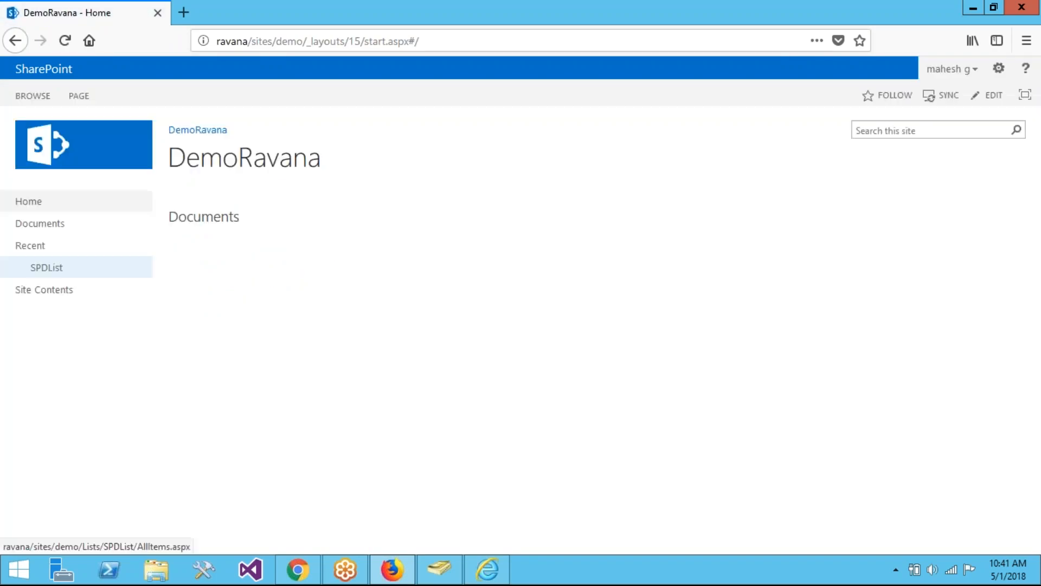
{"action": "left_click", "coordinate": [58, 274]}
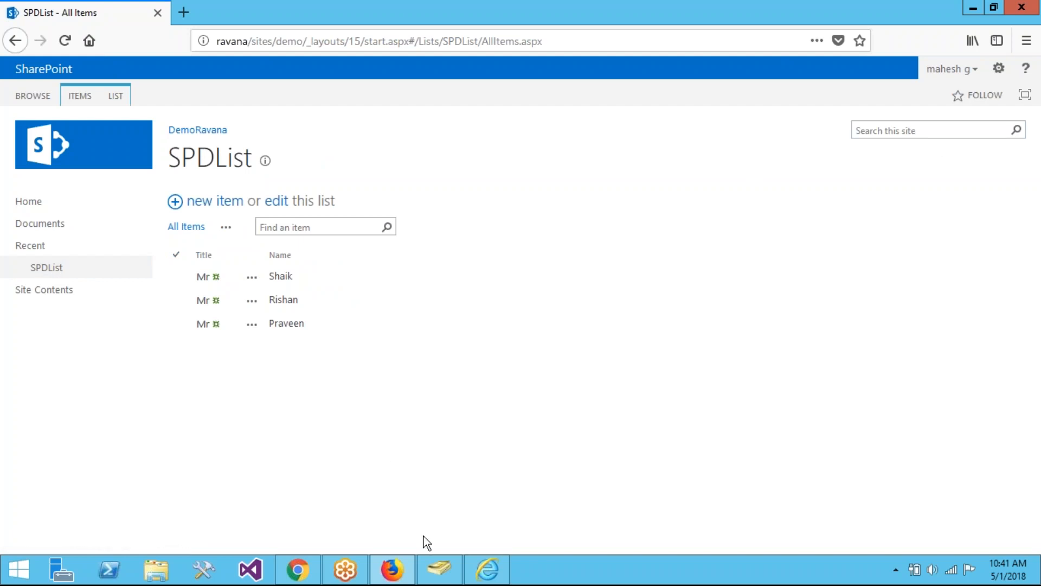
Switch to Chrome and review the DemoRavana site permissions from Site Settings
{"action": "left_click", "coordinate": [313, 564]}
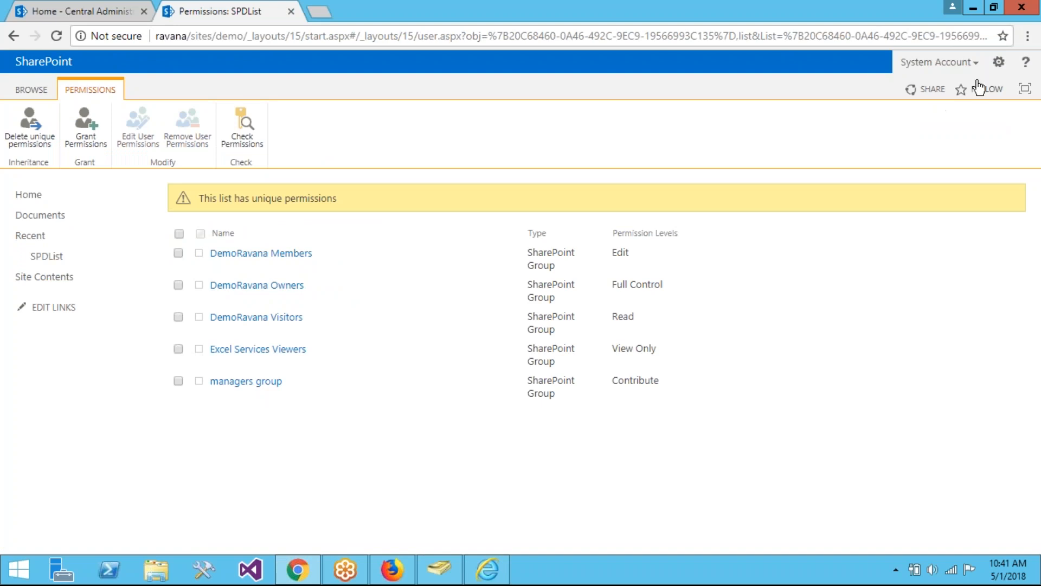
{"action": "left_click", "coordinate": [998, 69]}
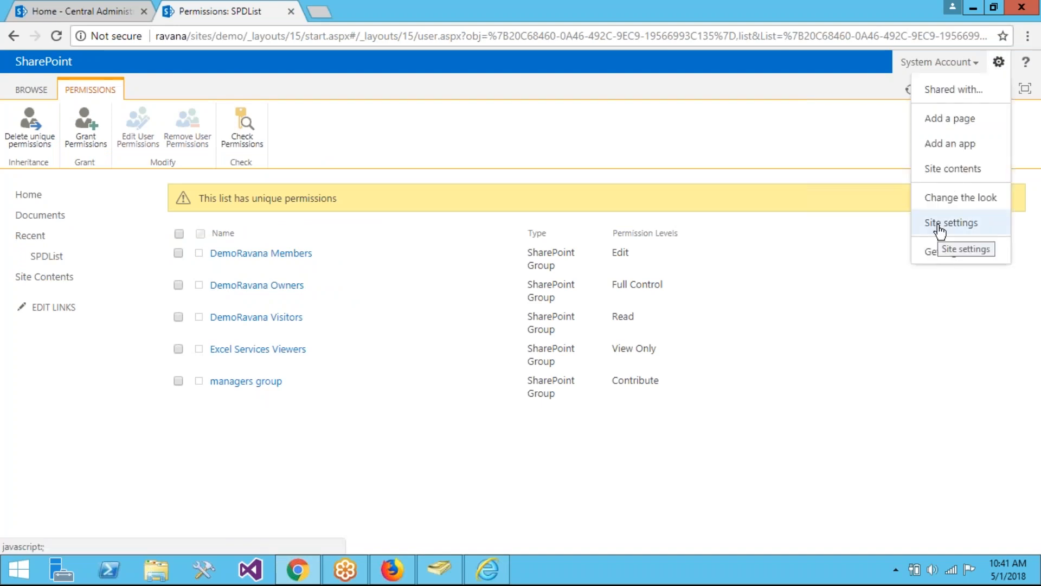
{"action": "left_click", "coordinate": [937, 226]}
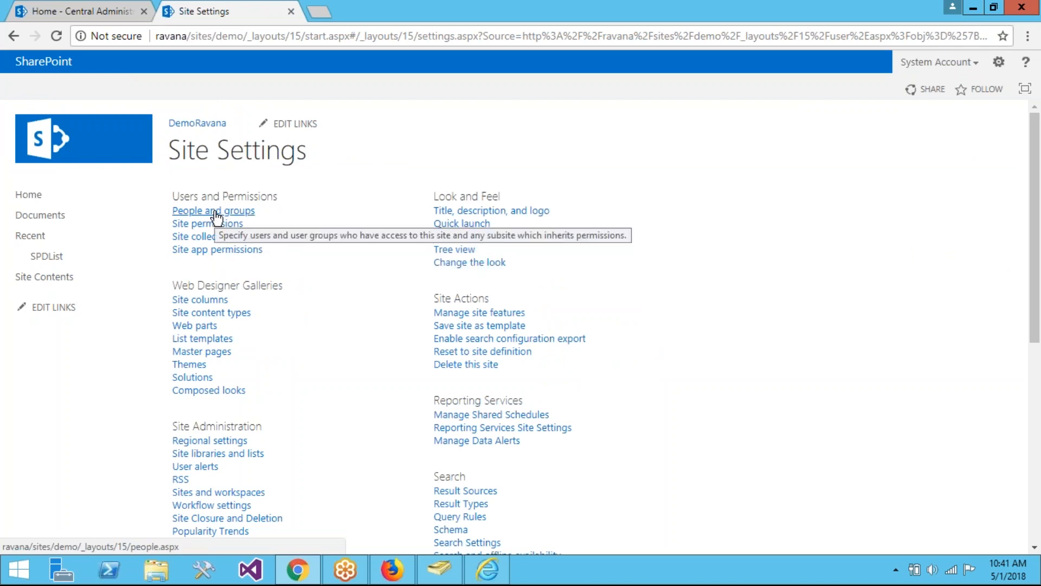
{"action": "left_click", "coordinate": [216, 225]}
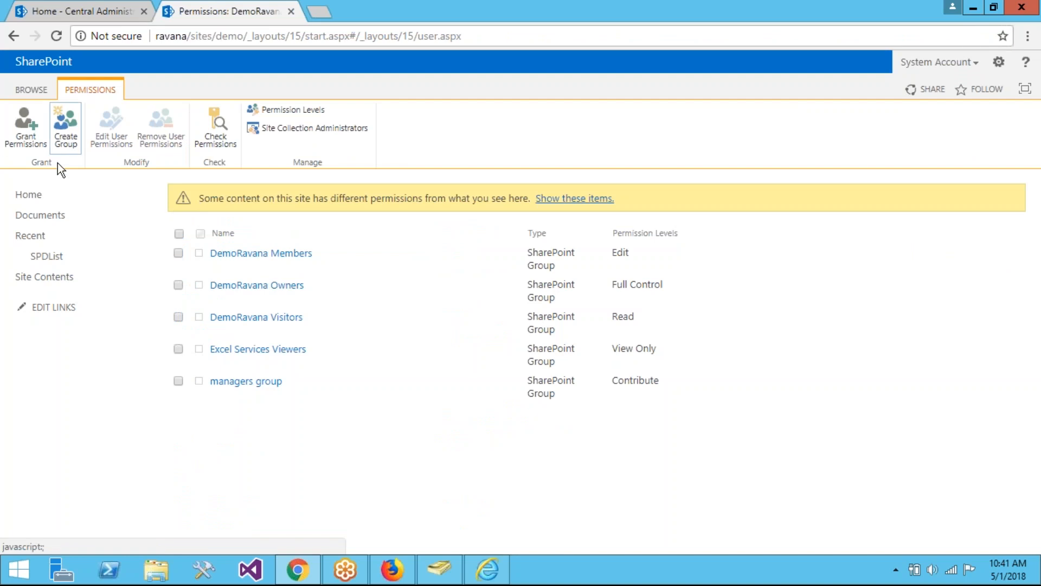
{"action": "left_click", "coordinate": [13, 36]}
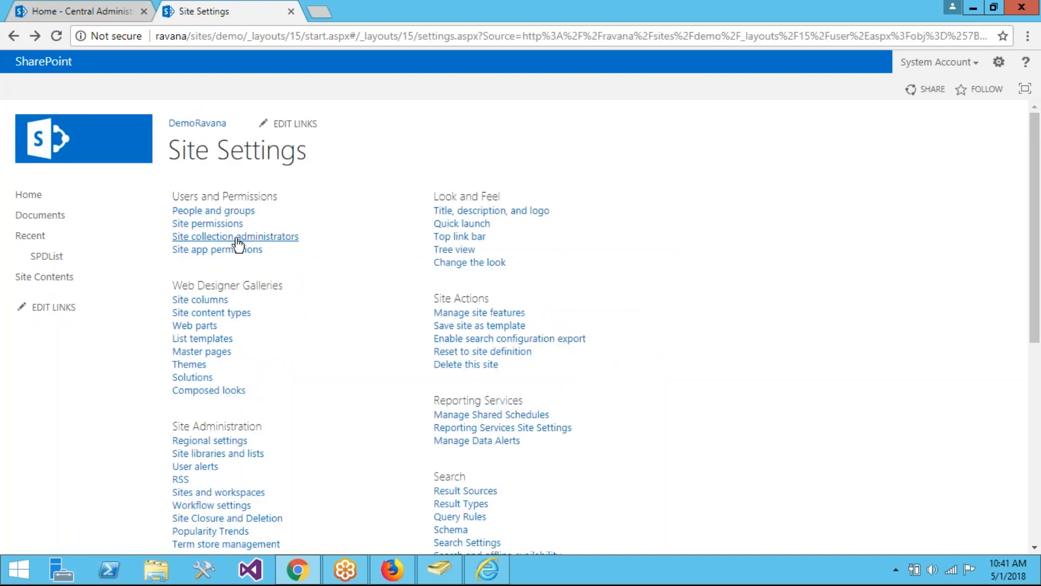
Open the list of all DemoRavana groups and examine the Create Group form's settings and permission levels without creating a group
{"action": "left_click", "coordinate": [233, 212]}
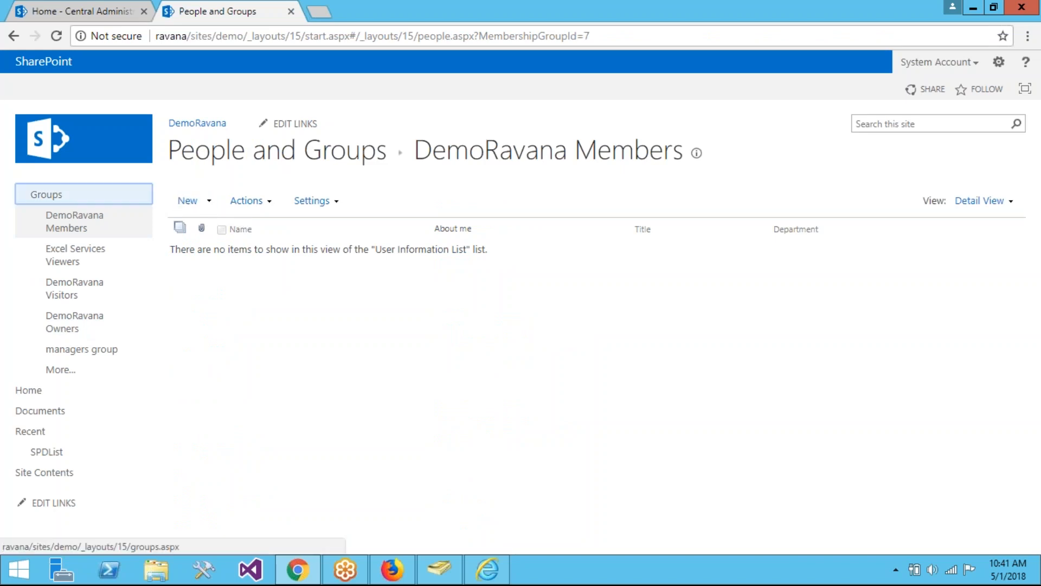
{"action": "left_click", "coordinate": [46, 194]}
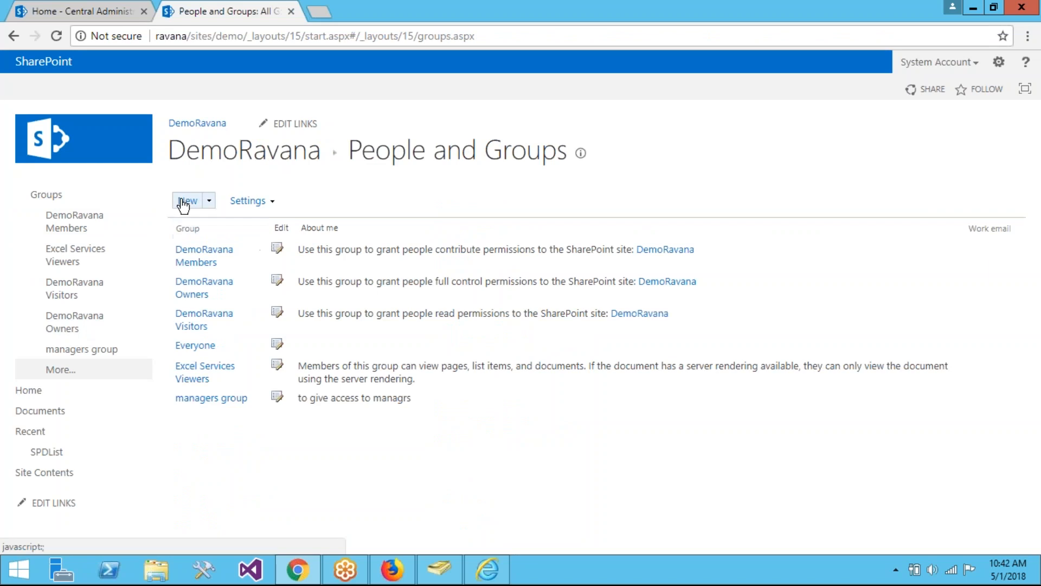
{"action": "left_click", "coordinate": [184, 201]}
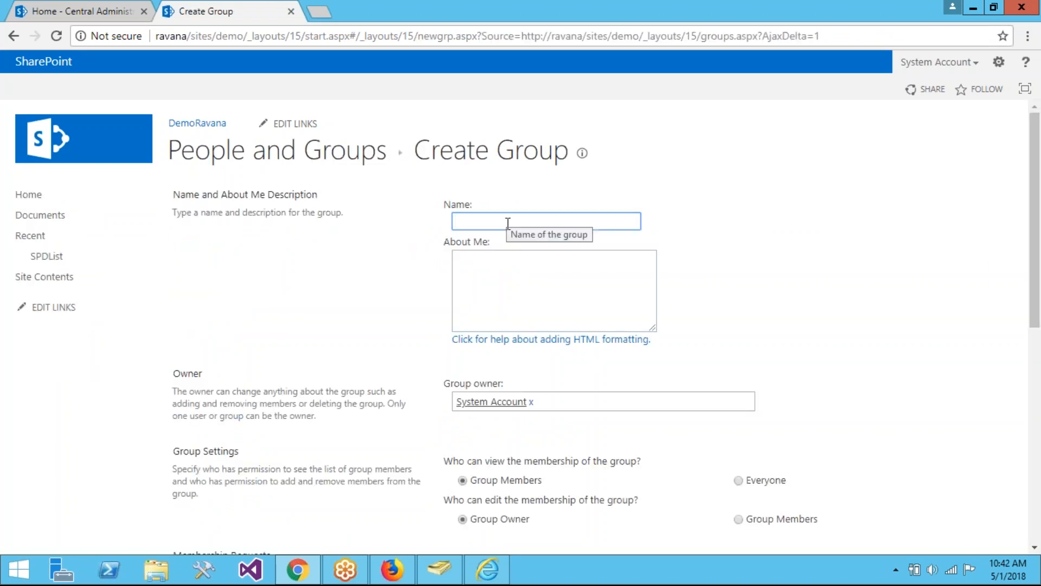
{"action": "left_click_drag", "start_coordinate": [1040, 261], "coordinate": [1039, 470]}
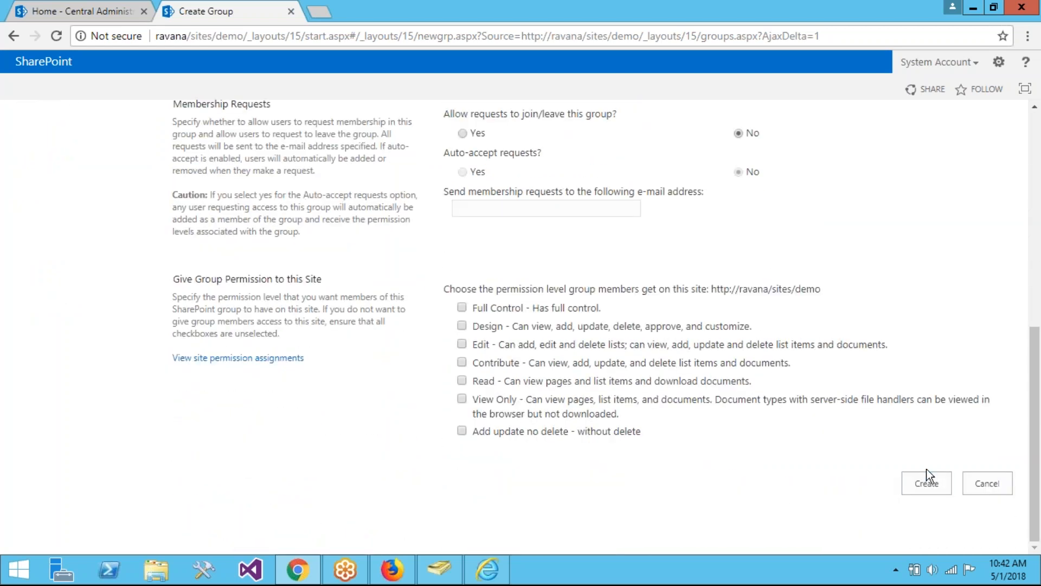
{"action": "scroll", "coordinate": [994, 257], "scroll_direction": "up", "scroll_amount": 1}
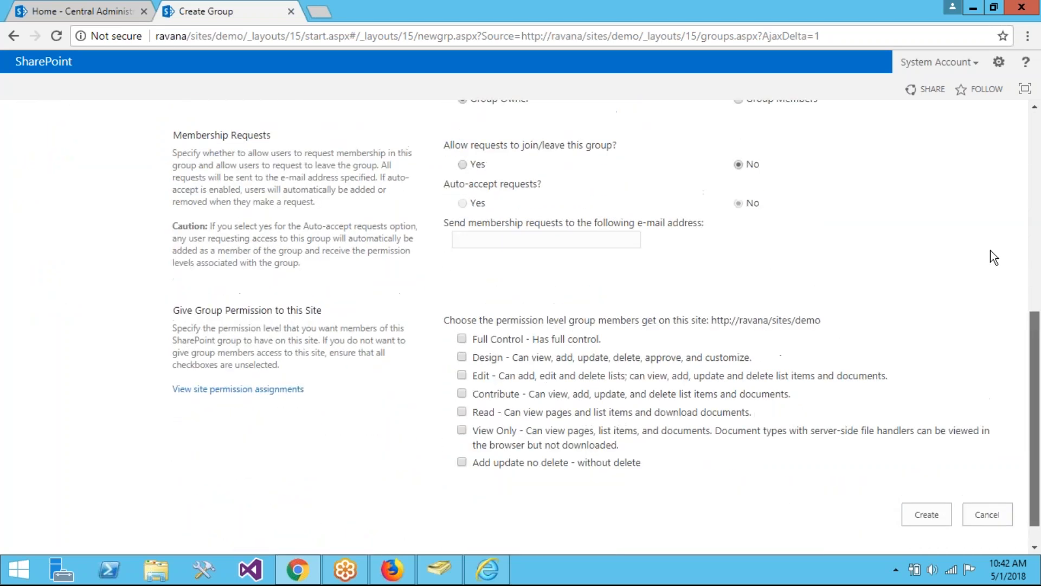
{"action": "scroll", "coordinate": [994, 257], "scroll_direction": "up", "scroll_amount": 10}
{"action": "left_click", "coordinate": [16, 34]}
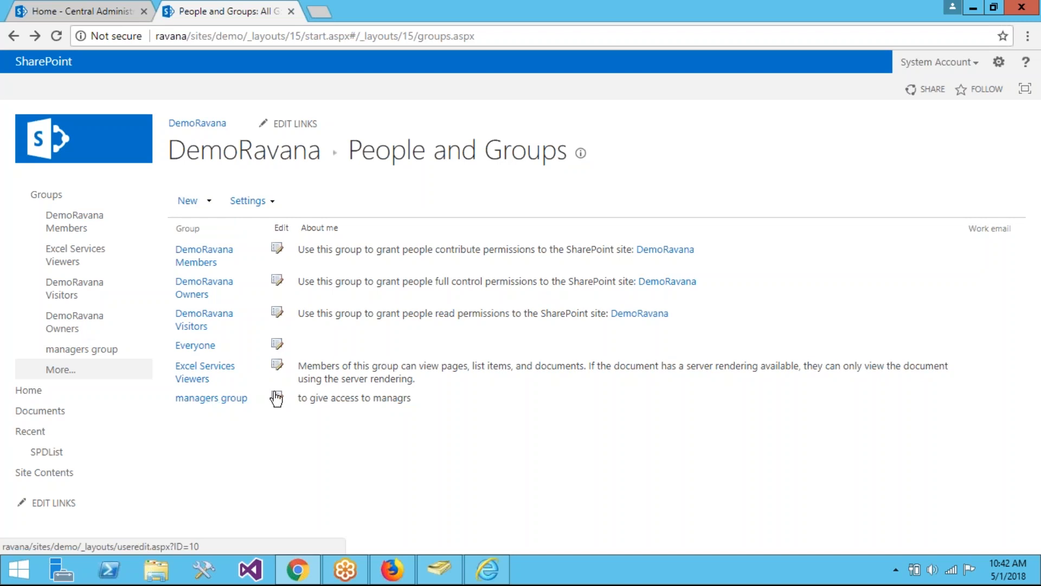
Open the managers group and review its add-members dialog and member actions without changing the membership
{"action": "left_click", "coordinate": [212, 398]}
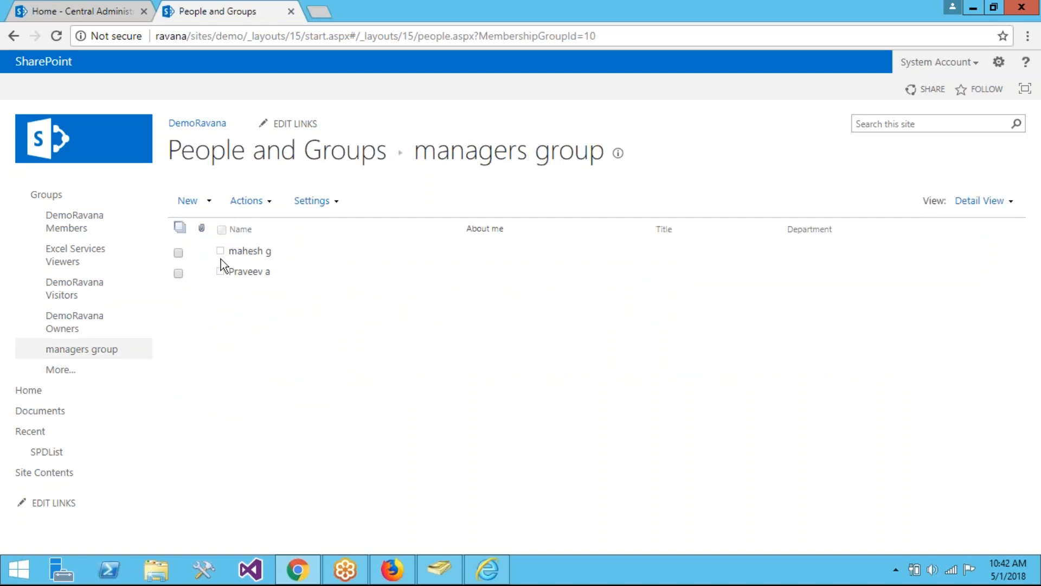
{"action": "left_click", "coordinate": [187, 202]}
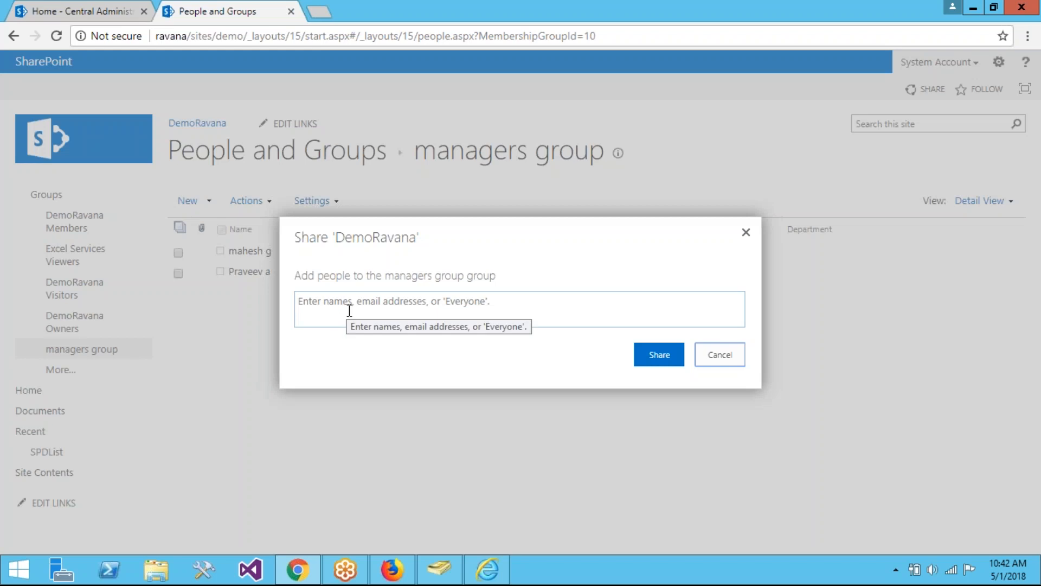
{"action": "left_click", "coordinate": [746, 234]}
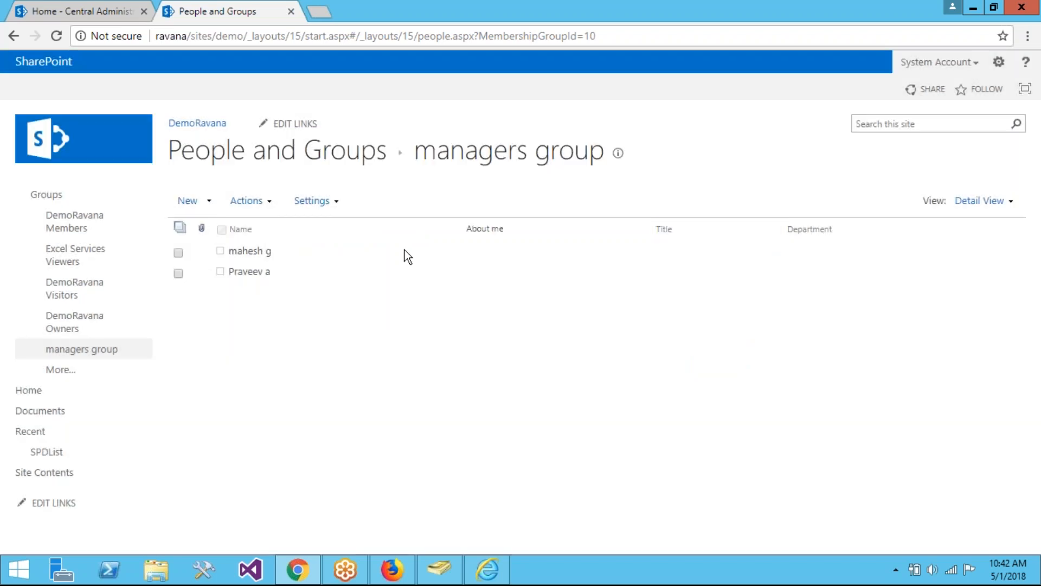
{"action": "left_click", "coordinate": [179, 252]}
{"action": "left_click", "coordinate": [270, 202]}
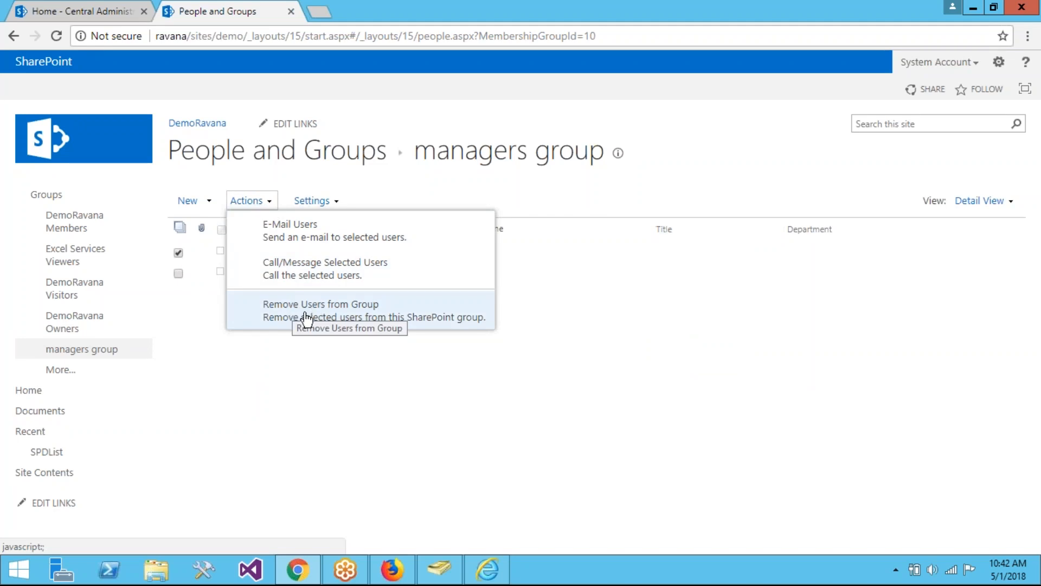
{"action": "left_click", "coordinate": [262, 378]}
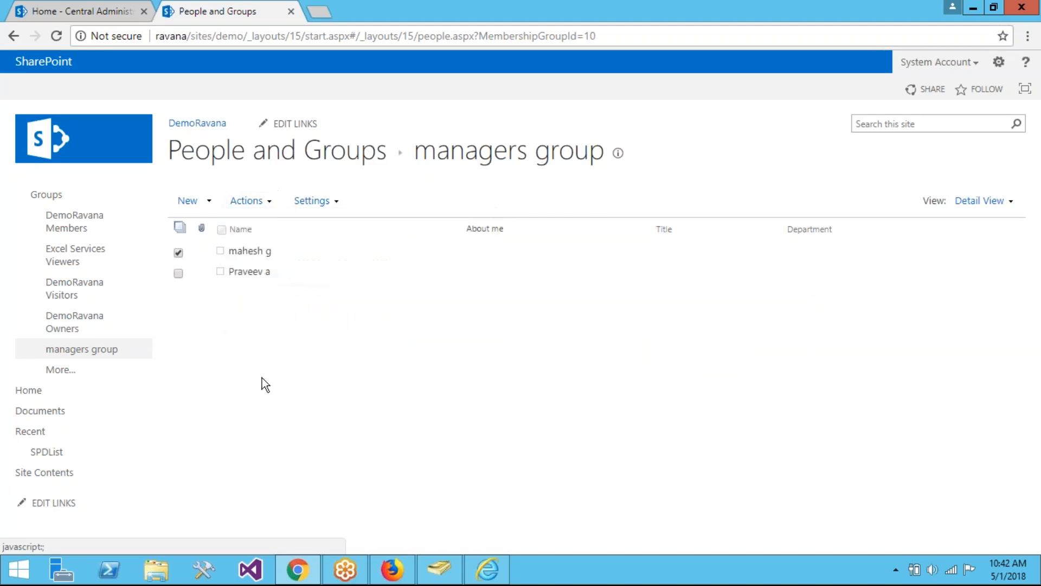
Open the User Information List settings from the managers group and examine its web address, settings and columns
{"action": "left_click", "coordinate": [315, 200]}
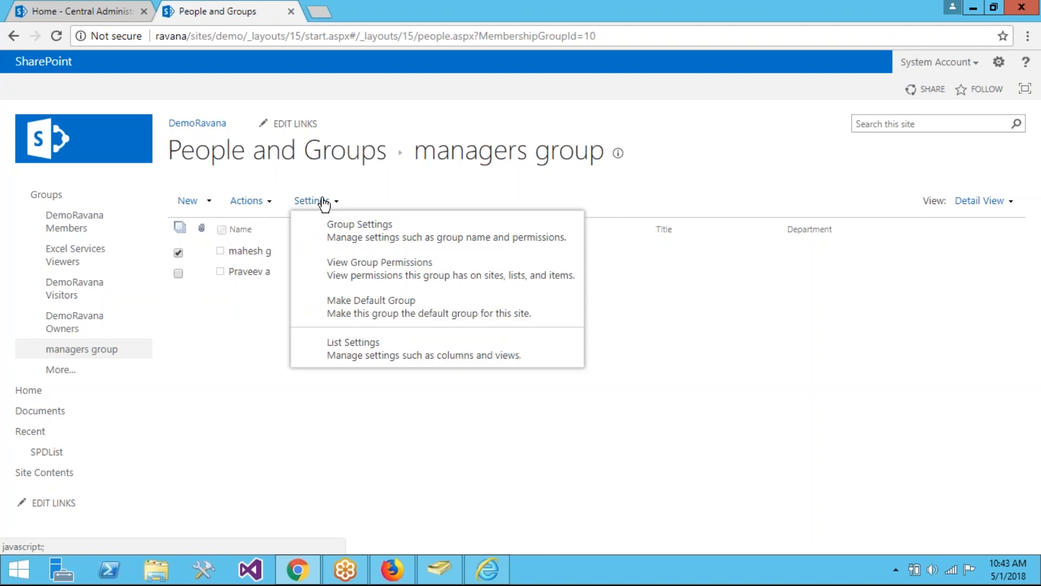
{"action": "left_click", "coordinate": [335, 352]}
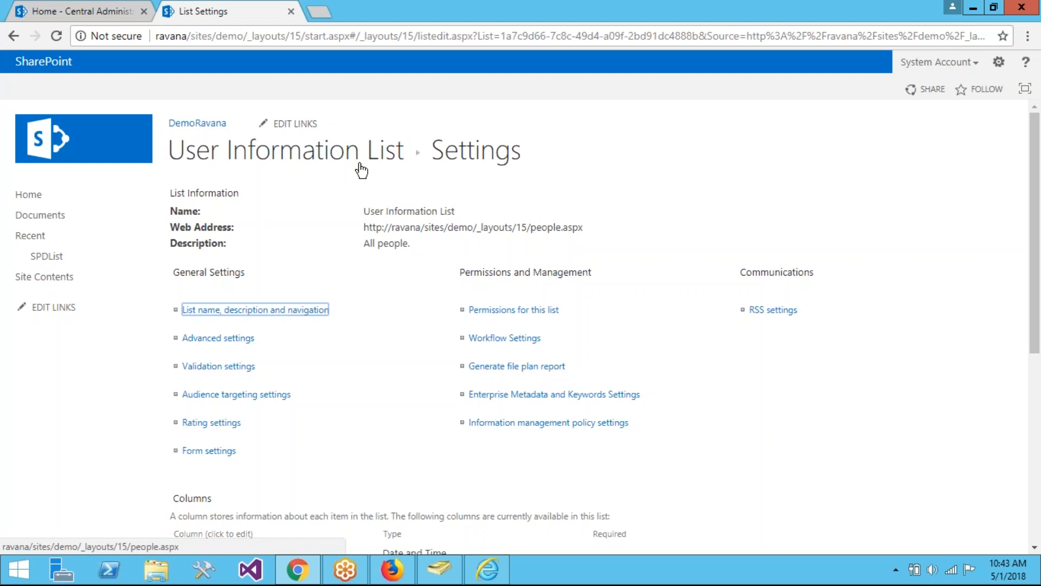
{"action": "scroll", "coordinate": [1040, 320], "scroll_direction": "down", "scroll_amount": 2}
{"action": "scroll", "coordinate": [1040, 320], "scroll_direction": "down", "scroll_amount": 1}
{"action": "scroll", "coordinate": [1040, 293], "scroll_direction": "up", "scroll_amount": 2}
{"action": "scroll", "coordinate": [1040, 282], "scroll_direction": "up", "scroll_amount": 1}
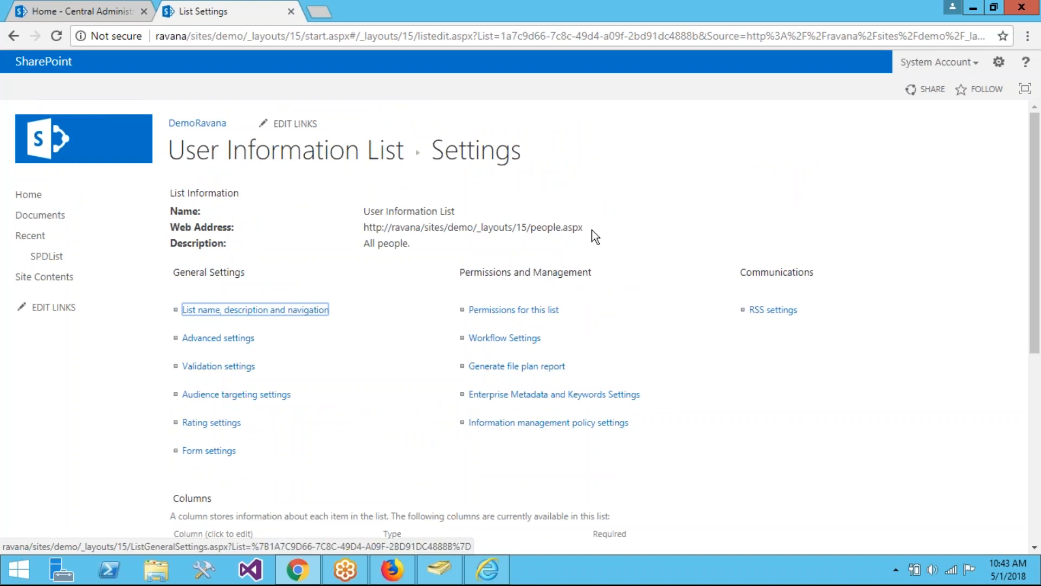
{"action": "left_click_drag", "start_coordinate": [585, 225], "coordinate": [360, 232]}
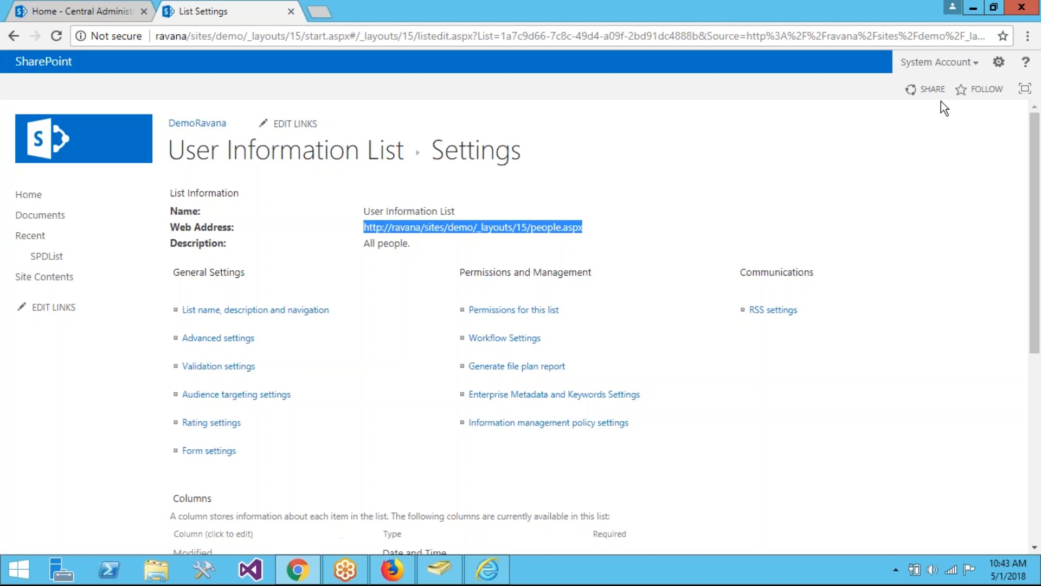
Return to the DemoRavana site permissions and review the permission choices for DemoRavana Visitors, keeping only Read
{"action": "left_click", "coordinate": [1000, 62]}
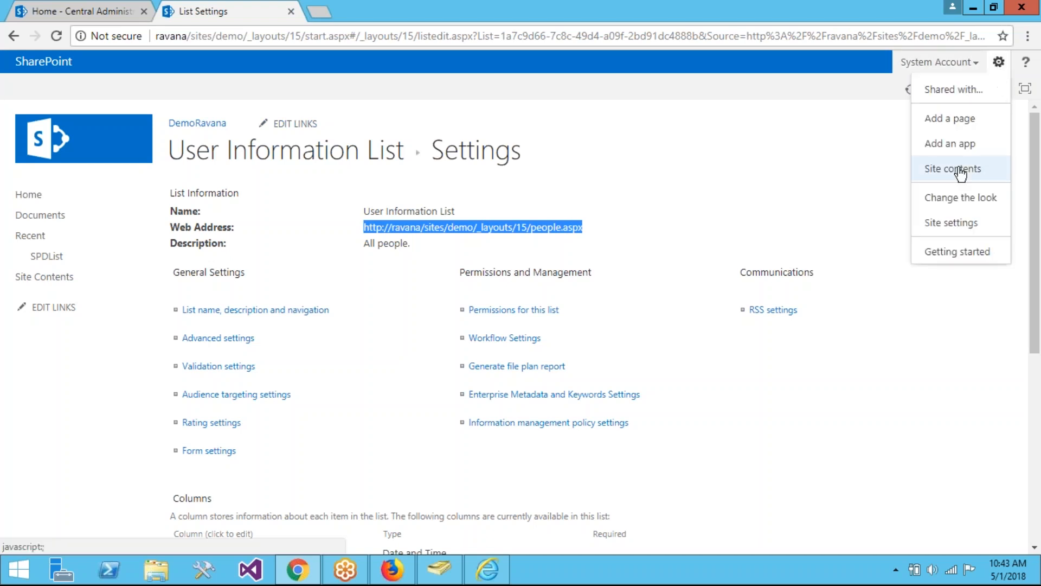
{"action": "left_click", "coordinate": [953, 222]}
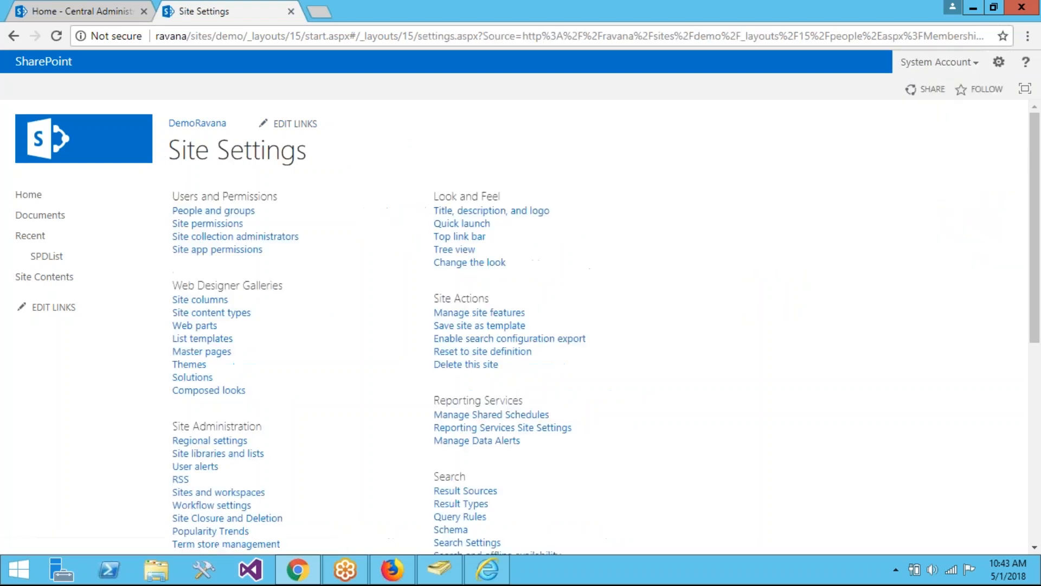
{"action": "left_click", "coordinate": [220, 224]}
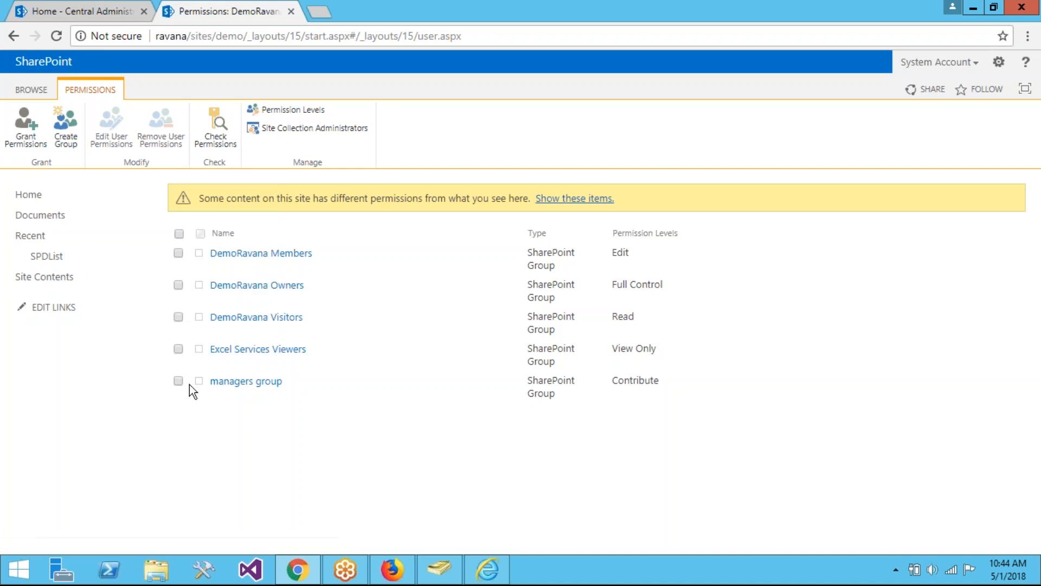
{"action": "left_click", "coordinate": [179, 317]}
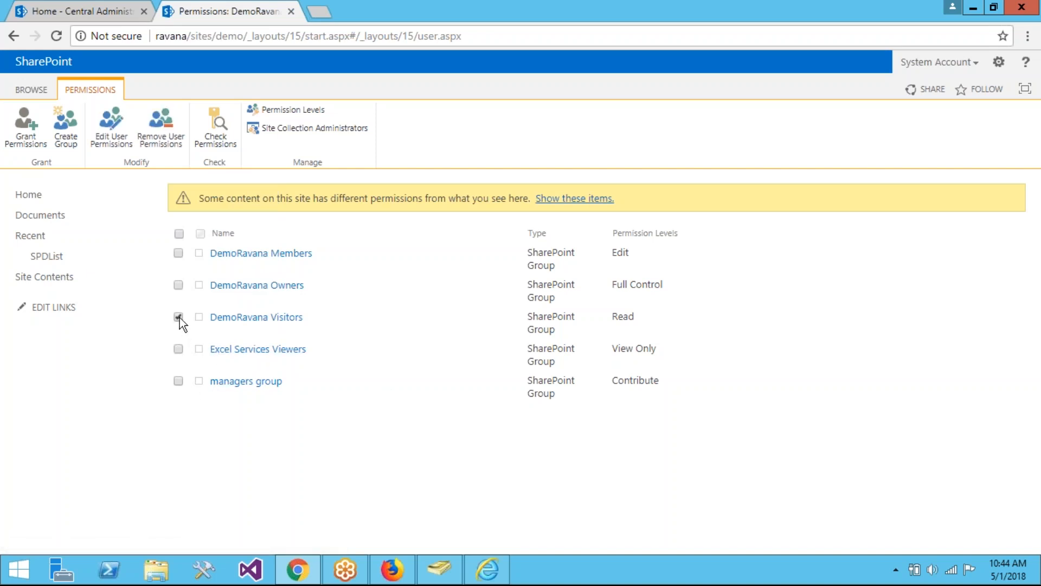
{"action": "left_click", "coordinate": [122, 135]}
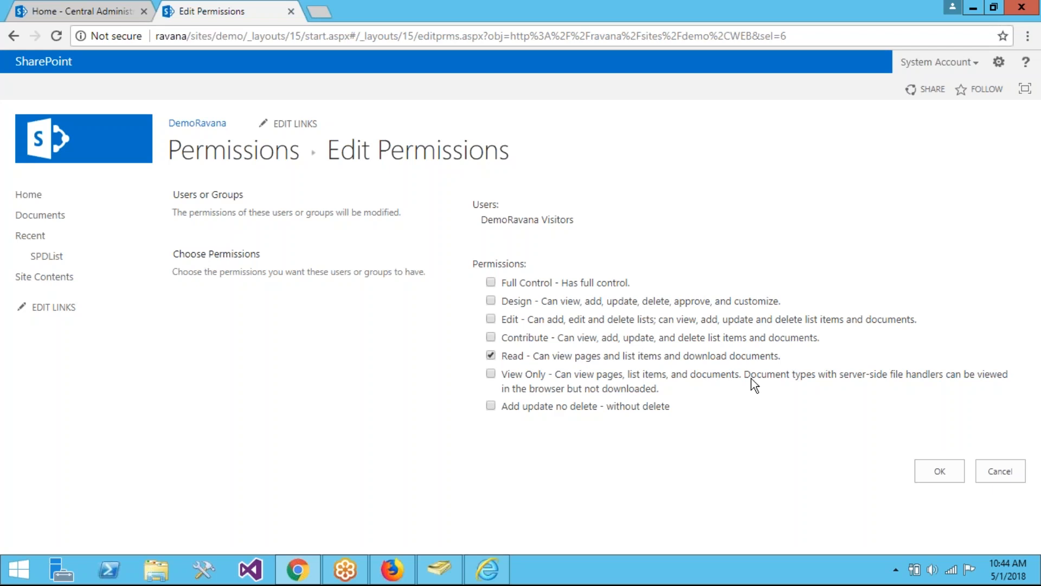
{"action": "left_click", "coordinate": [926, 467]}
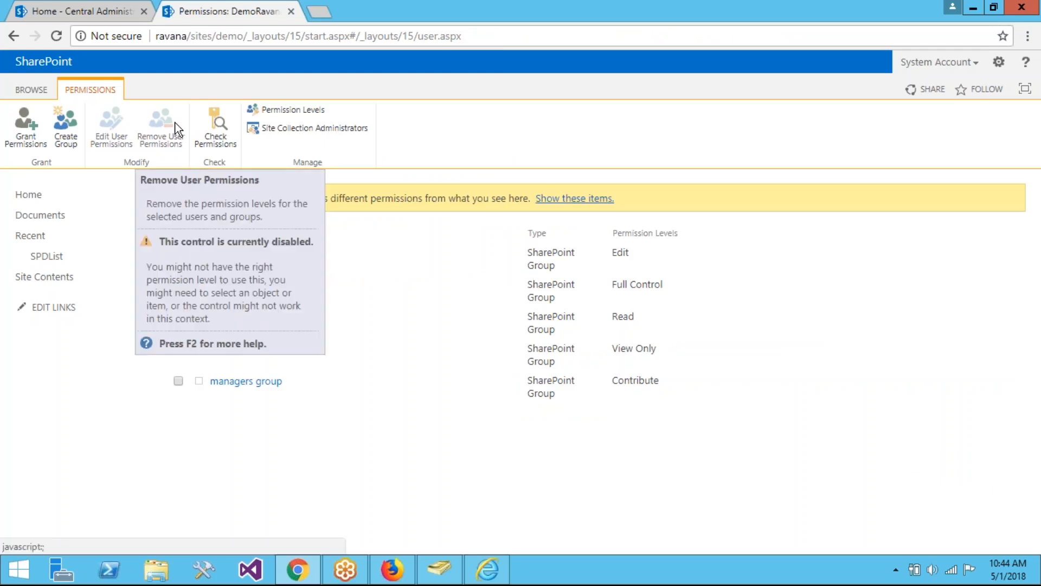
Review the permission removal option for the managers group, the Check Permissions dialog and the site's permission levels
{"action": "left_click", "coordinate": [178, 381]}
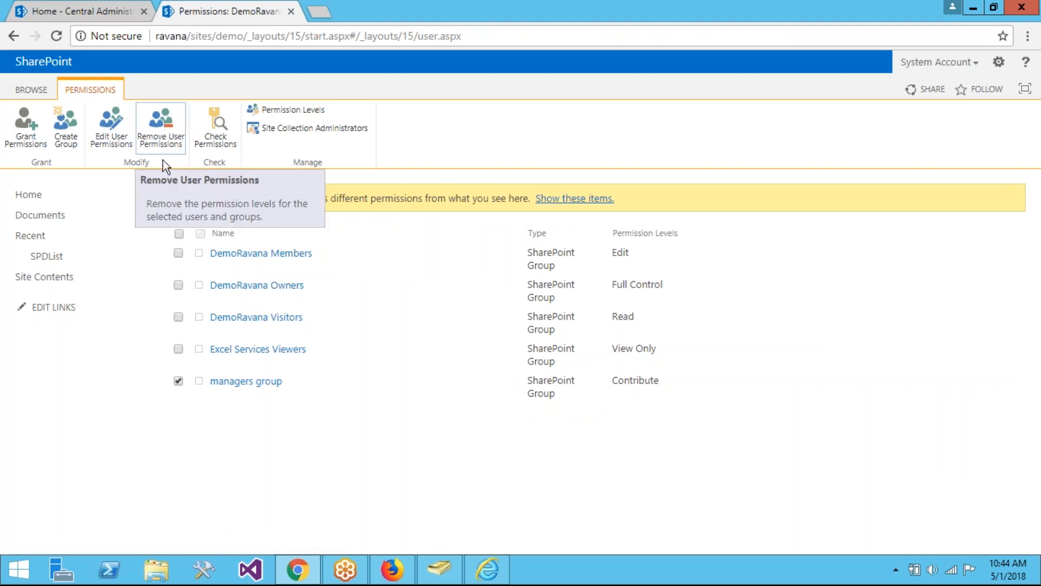
{"action": "left_click", "coordinate": [177, 381]}
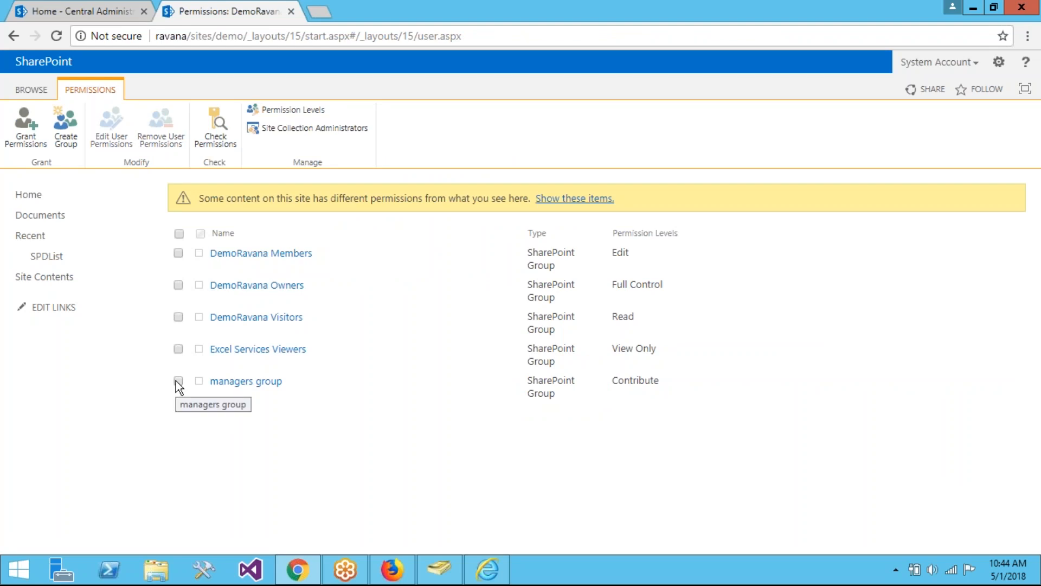
{"action": "left_click", "coordinate": [210, 143]}
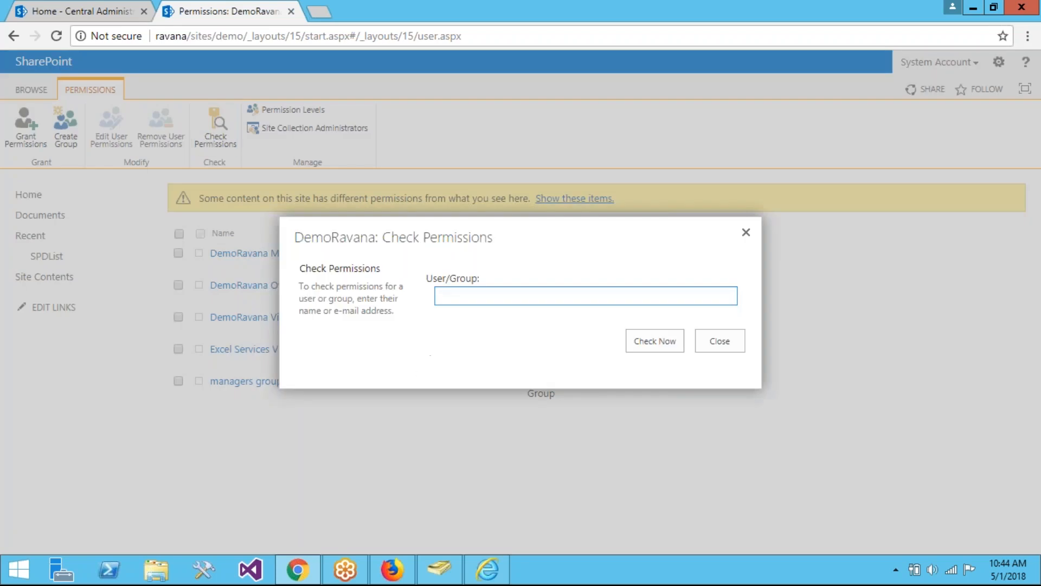
{"action": "left_click", "coordinate": [746, 233]}
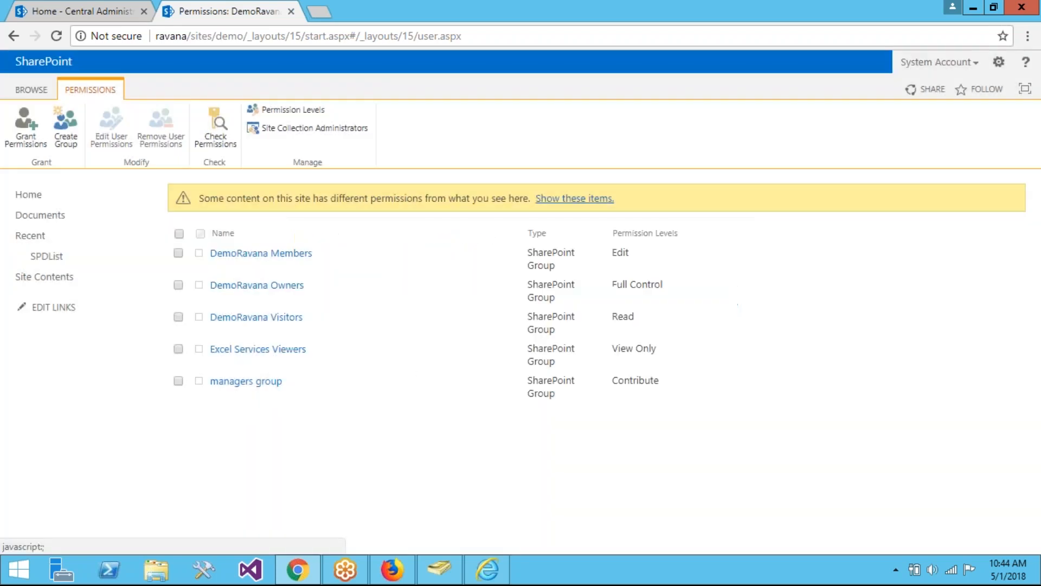
{"action": "left_click", "coordinate": [306, 114]}
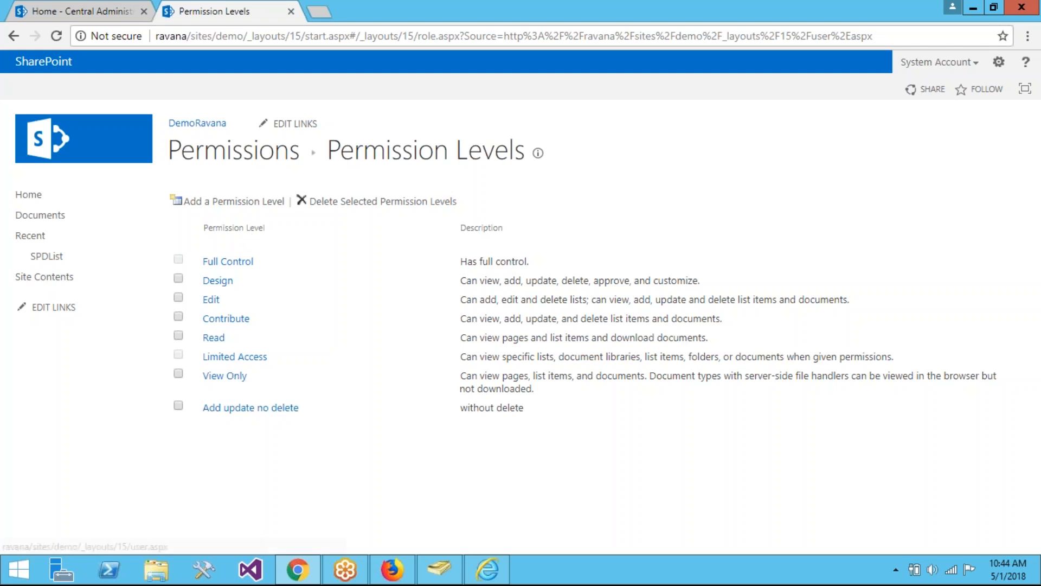
{"action": "left_click", "coordinate": [16, 34]}
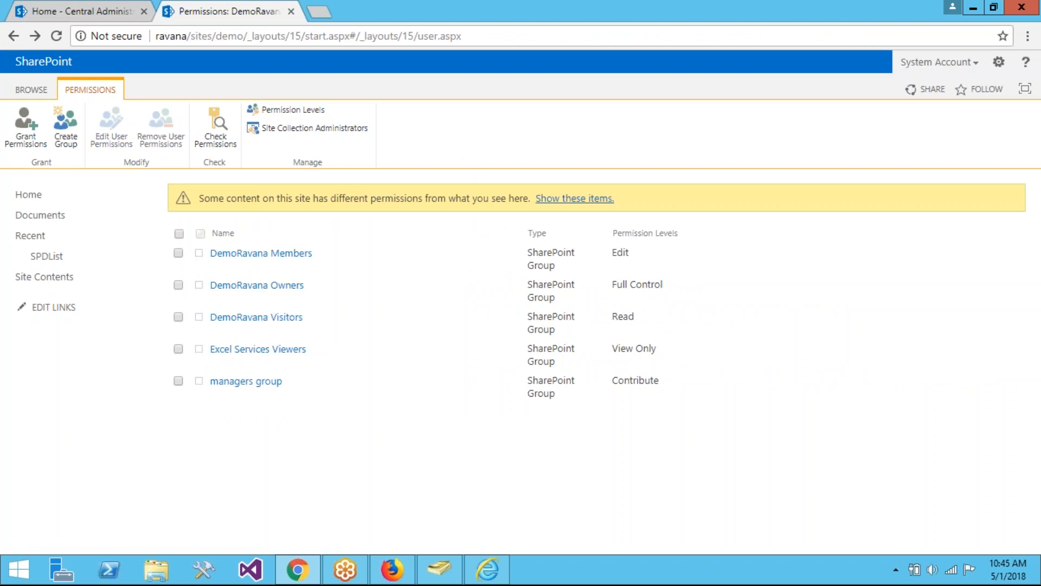
Add three users as site collection administrators alongside the existing administrator account
{"action": "left_click", "coordinate": [324, 131]}
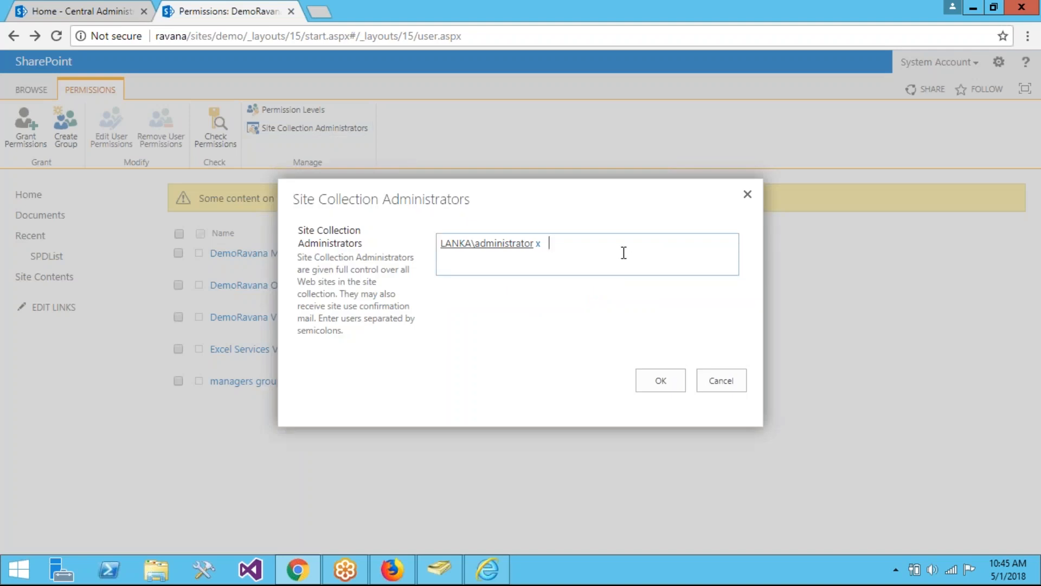
{"action": "type", "text": "mahesh"}
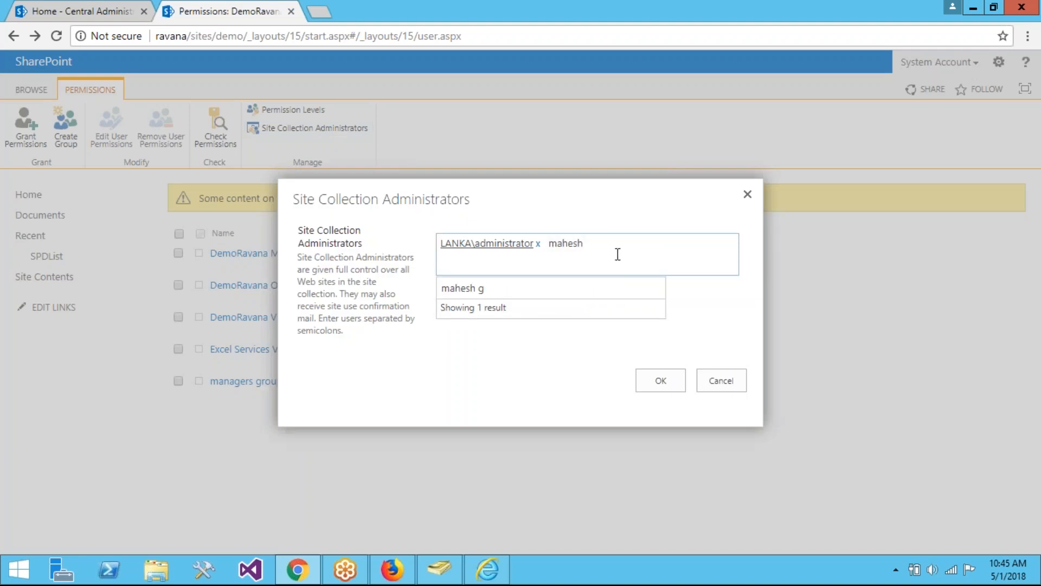
{"action": "left_click", "coordinate": [546, 295]}
{"action": "type", "text": "prvee"}
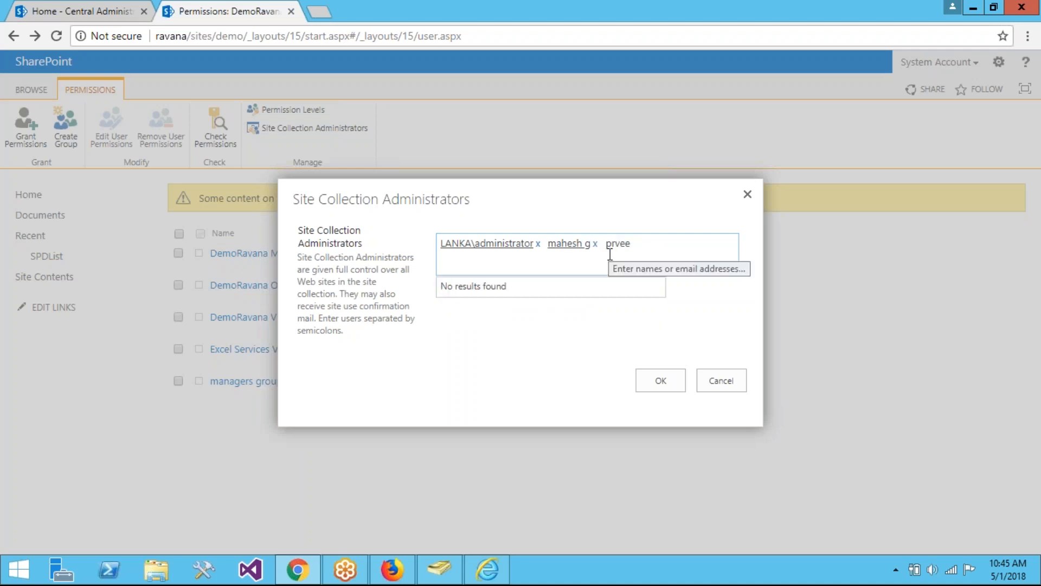
{"action": "key", "text": "BackSpace"}
{"action": "key", "text": "BackSpace"}
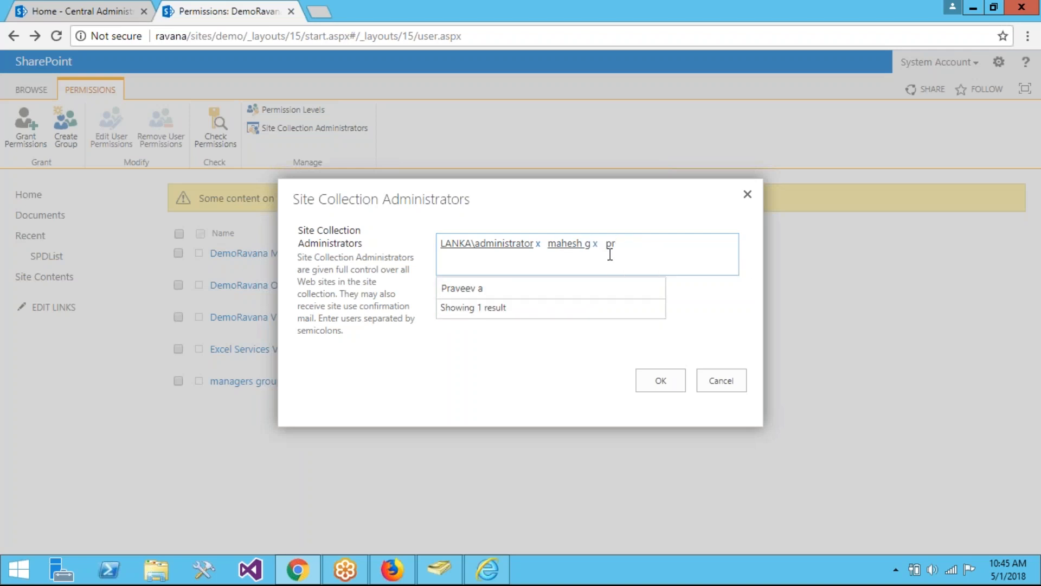
{"action": "left_click", "coordinate": [553, 288]}
{"action": "type", "text": "santhos"}
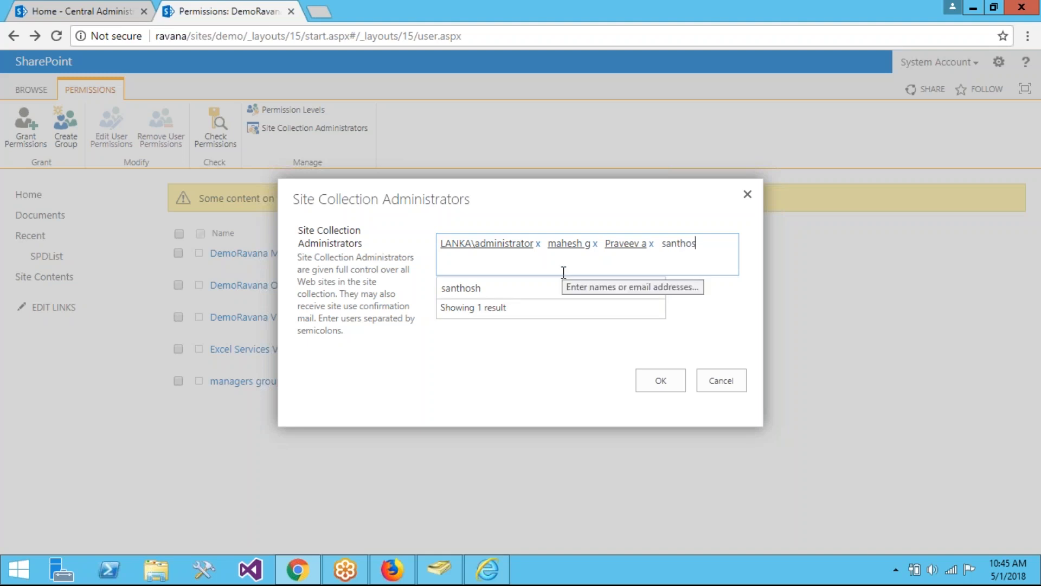
{"action": "left_click", "coordinate": [529, 288]}
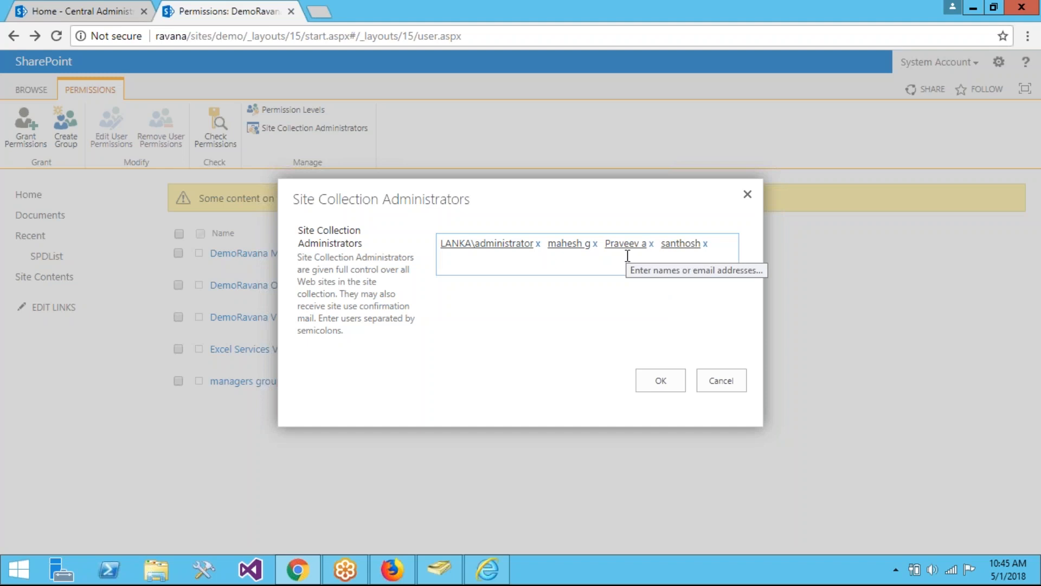
{"action": "left_click", "coordinate": [656, 380]}
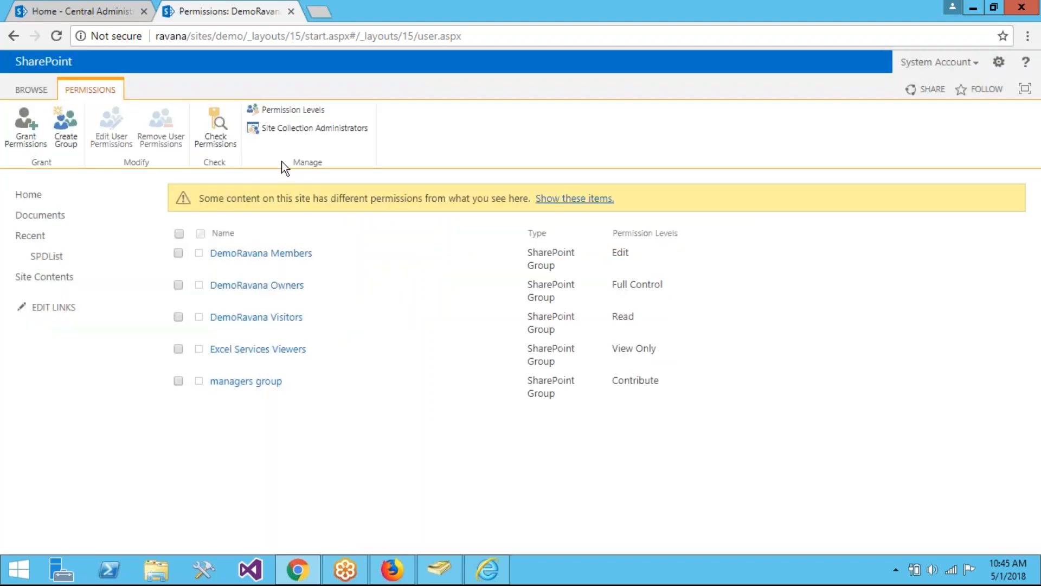
Remove the last added user from the site collection administrators
{"action": "left_click", "coordinate": [297, 128]}
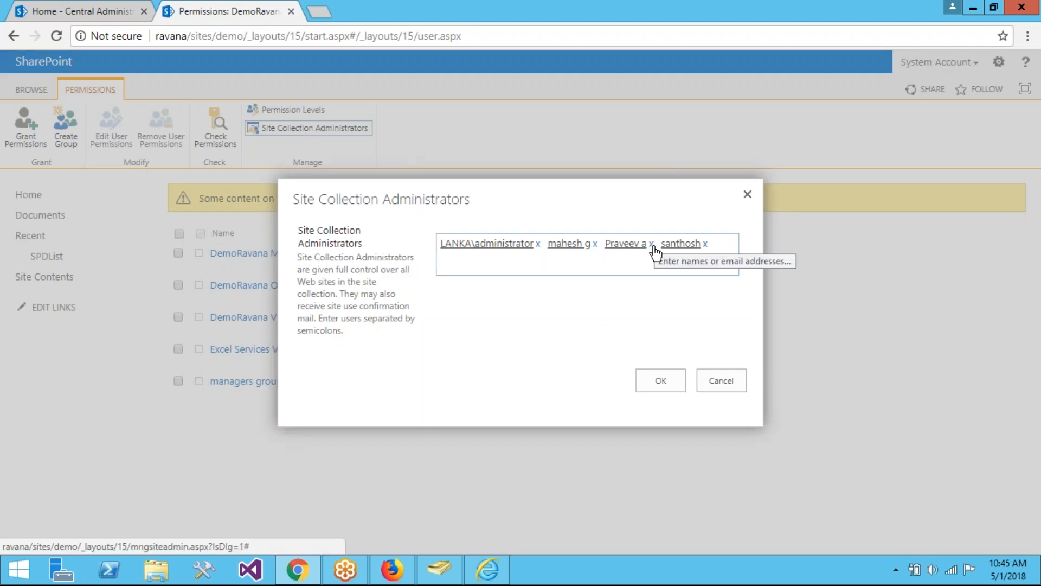
{"action": "left_click", "coordinate": [706, 244]}
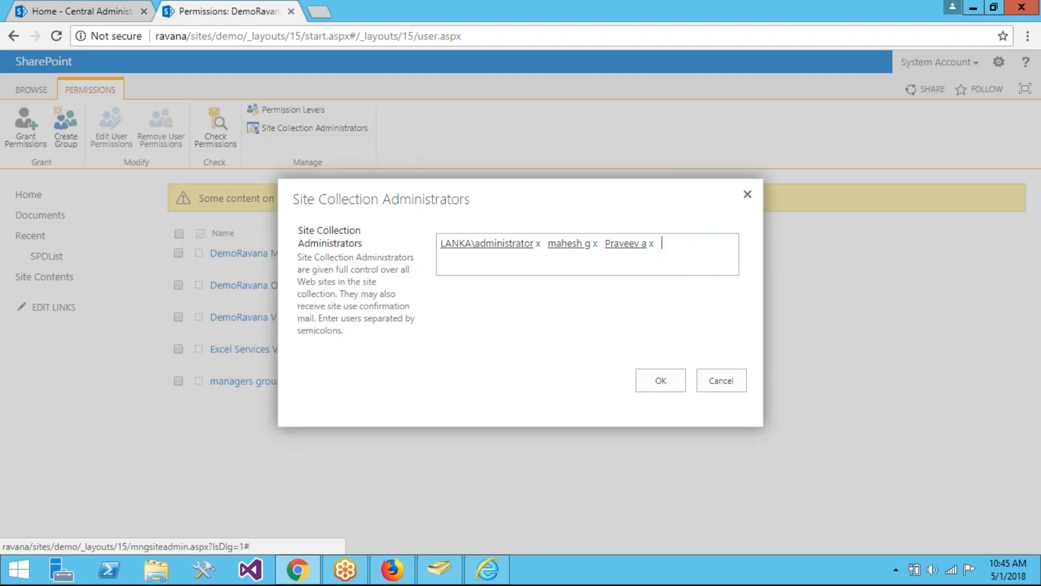
{"action": "left_click", "coordinate": [660, 384]}
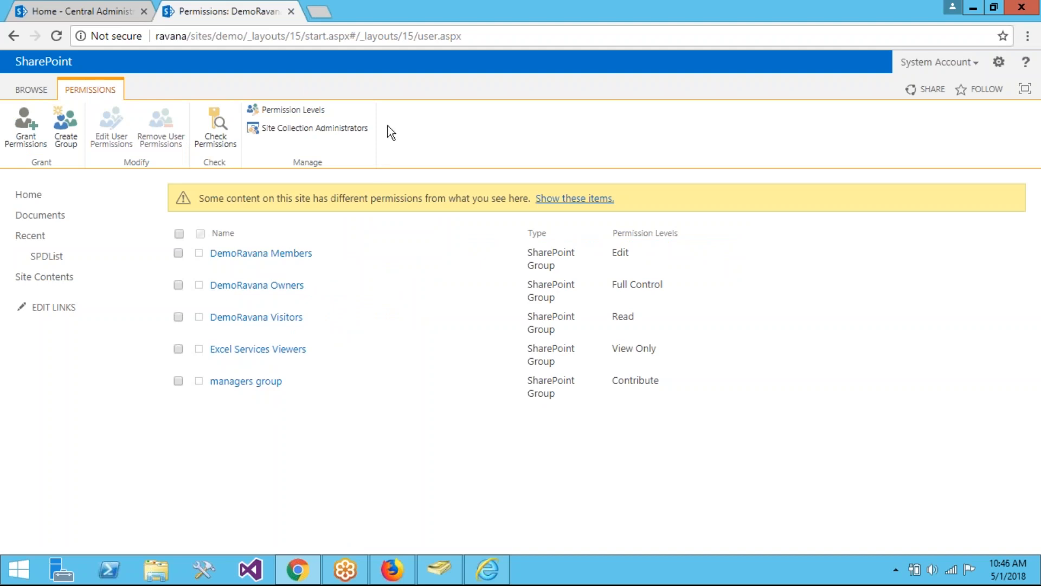
{"action": "left_click", "coordinate": [629, 21]}
Remove the other two added users from the site collection administrators, keeping only the original administrator account
{"action": "left_click", "coordinate": [287, 129]}
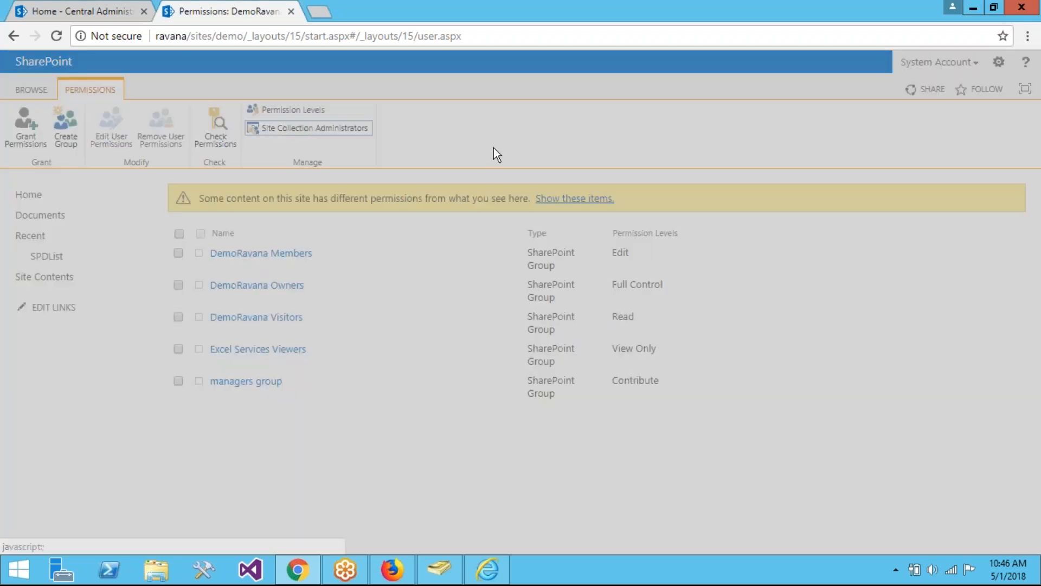
{"action": "left_click", "coordinate": [594, 244]}
{"action": "left_click", "coordinate": [596, 243]}
{"action": "left_click", "coordinate": [668, 376]}
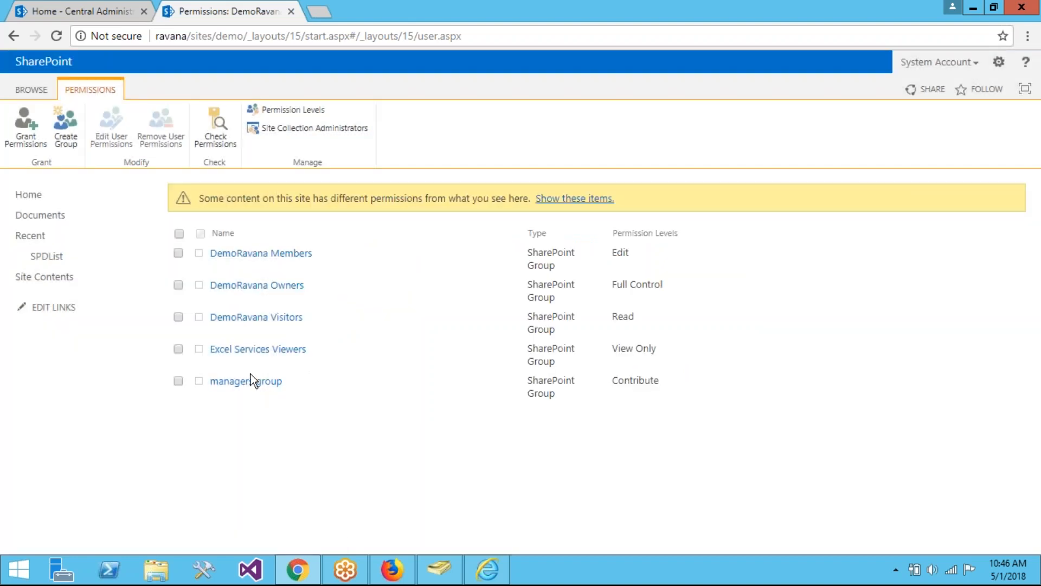
Remove the managers group's permissions from the DemoRavana site
{"action": "left_click", "coordinate": [179, 380]}
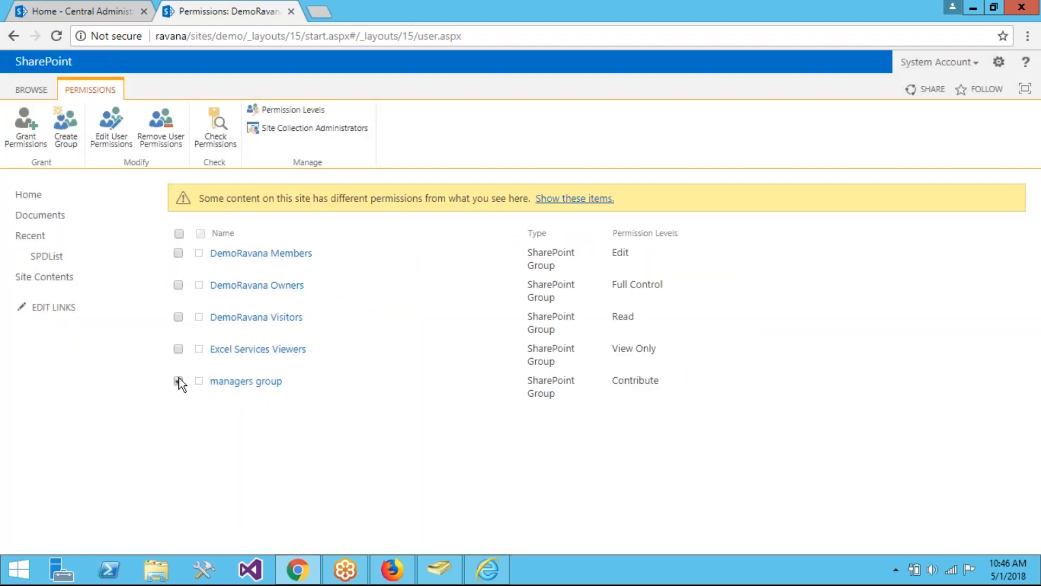
{"action": "left_click", "coordinate": [166, 139]}
{"action": "left_click", "coordinate": [595, 150]}
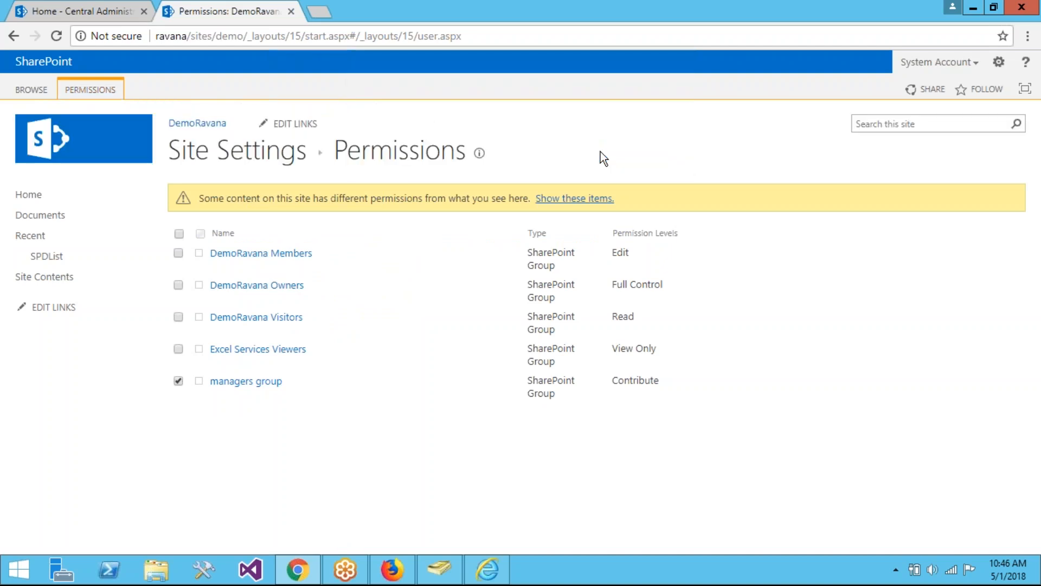
Open the SPDList settings and view the permissions assigned to the list
{"action": "left_click", "coordinate": [46, 257]}
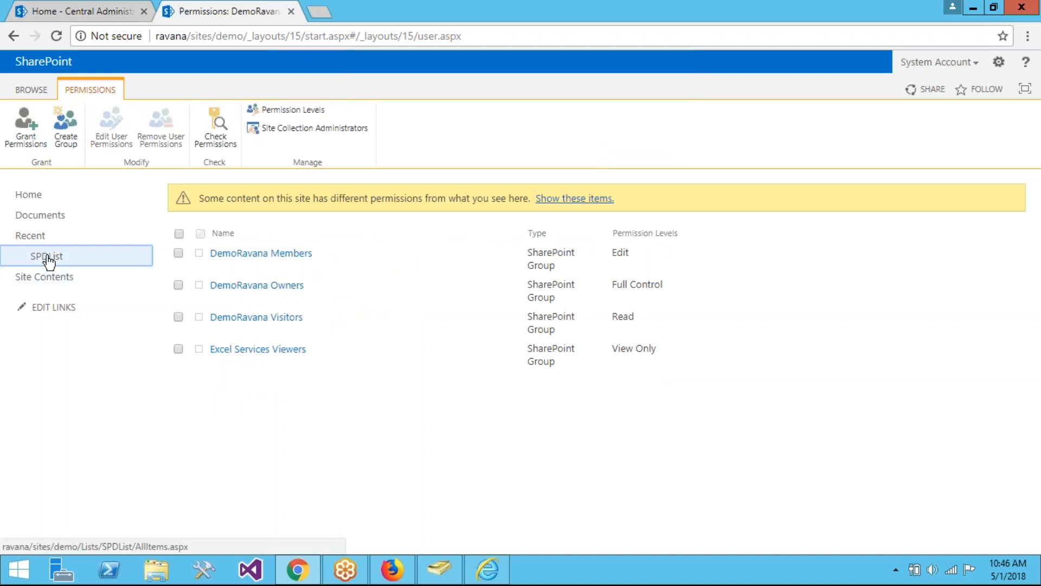
{"action": "left_click", "coordinate": [111, 90]}
{"action": "left_click", "coordinate": [742, 138]}
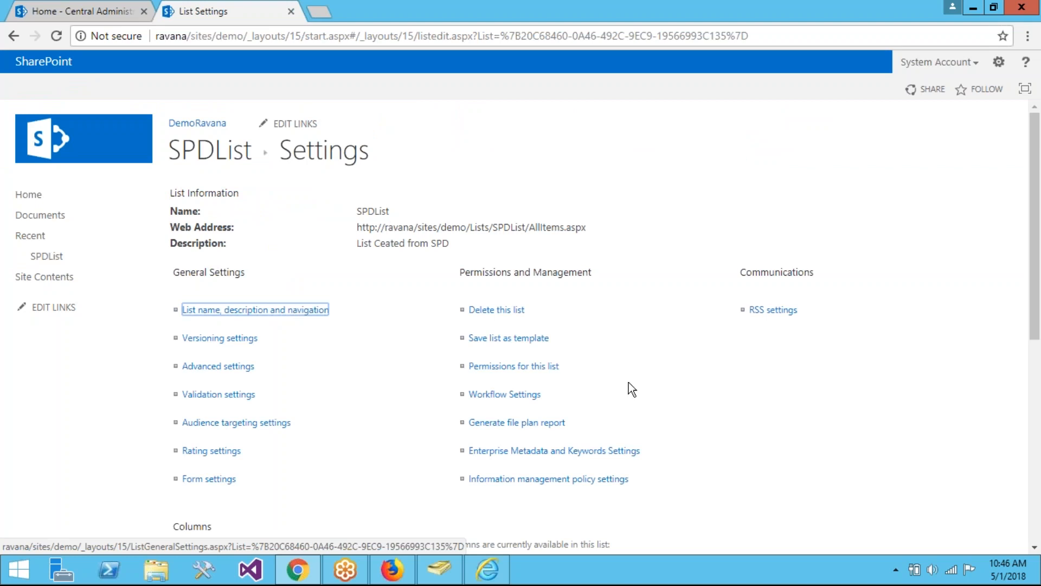
{"action": "left_click", "coordinate": [541, 366]}
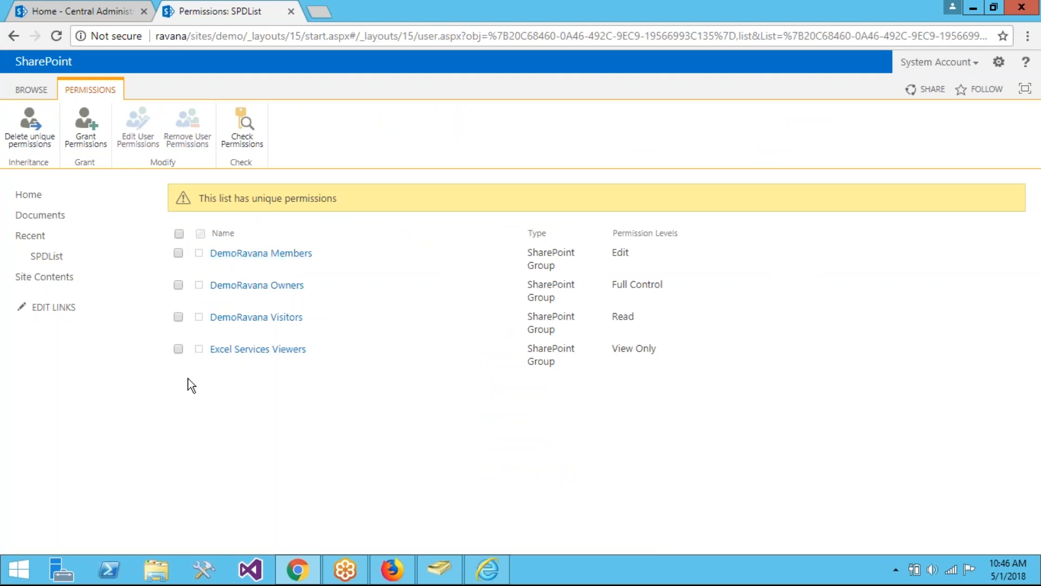
Start granting permissions on SPDList and add two users to the list's sharing invitation
{"action": "left_click", "coordinate": [60, 257]}
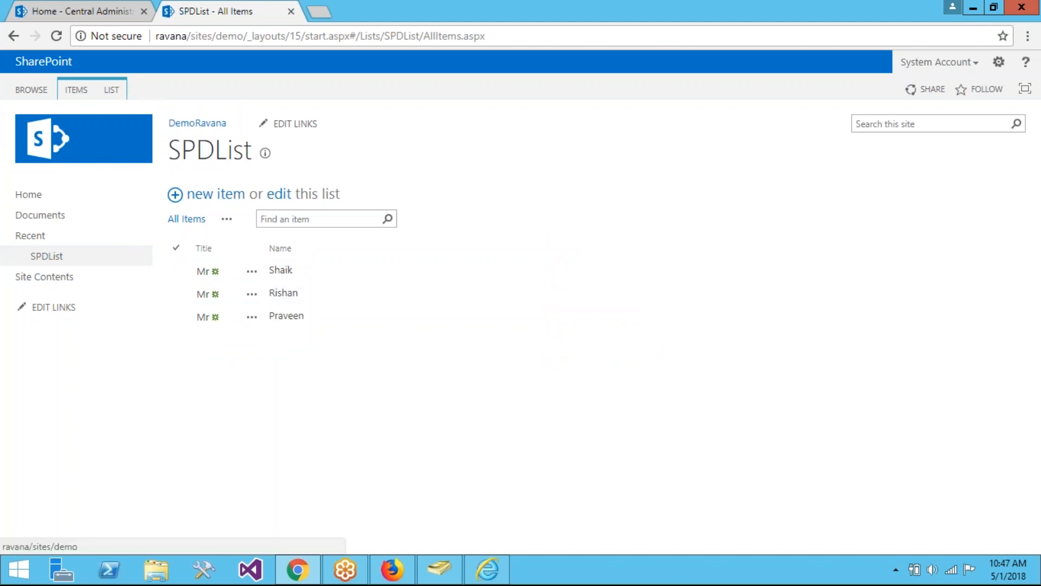
{"action": "left_click", "coordinate": [112, 95]}
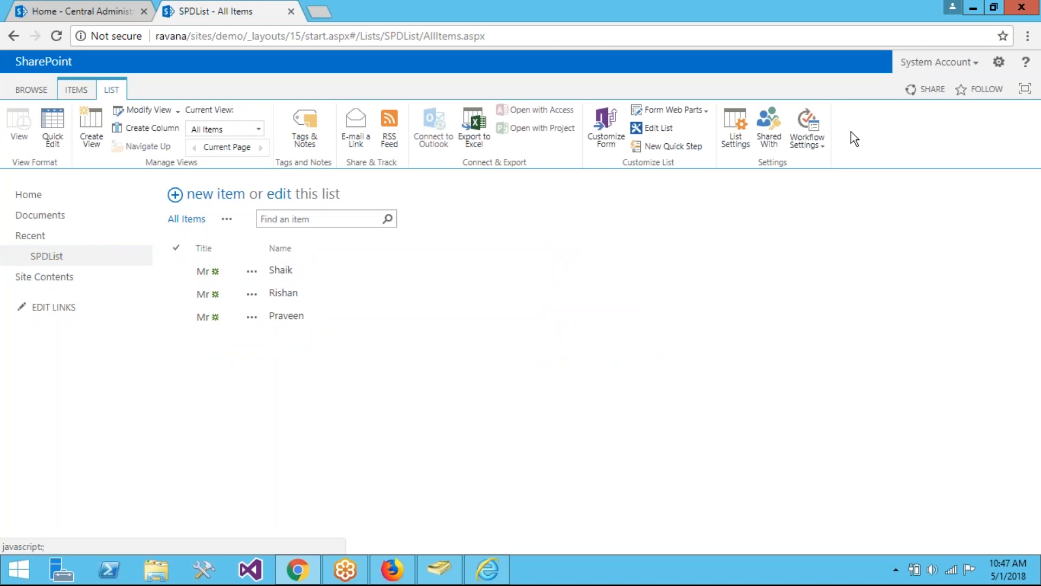
{"action": "left_click", "coordinate": [746, 122]}
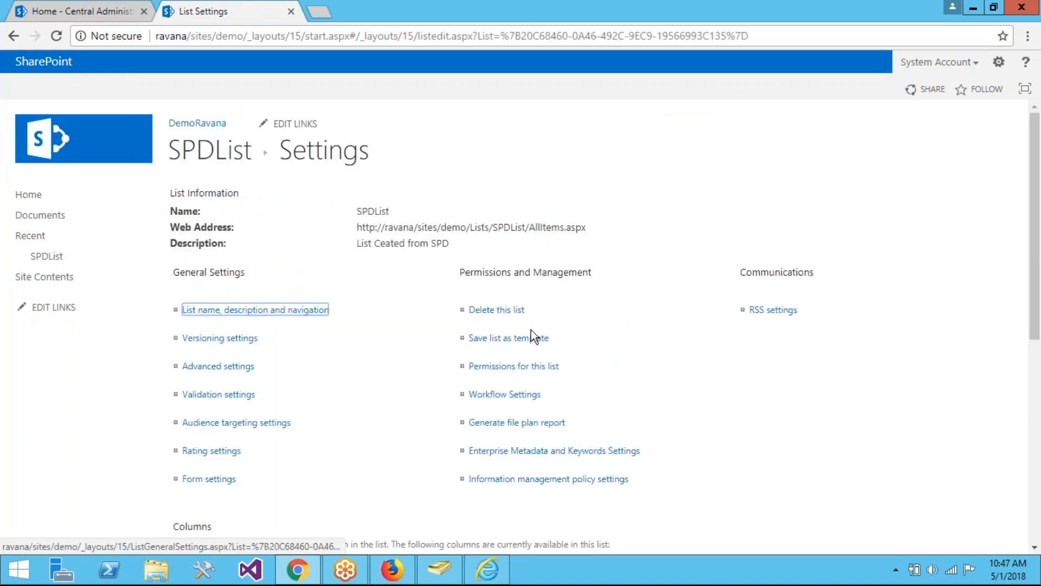
{"action": "left_click", "coordinate": [523, 369]}
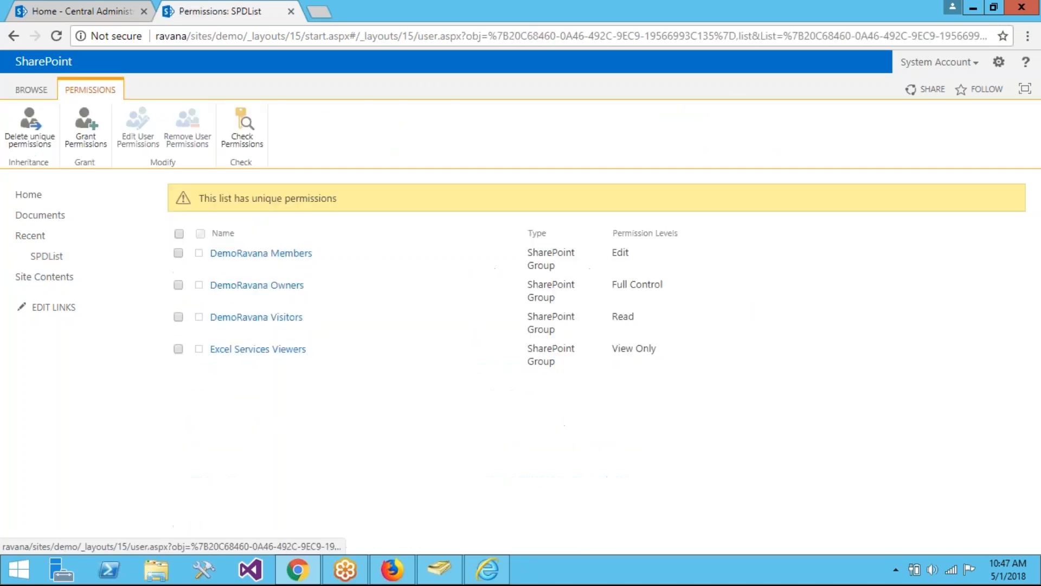
{"action": "left_click", "coordinate": [99, 127]}
{"action": "left_click", "coordinate": [392, 293]}
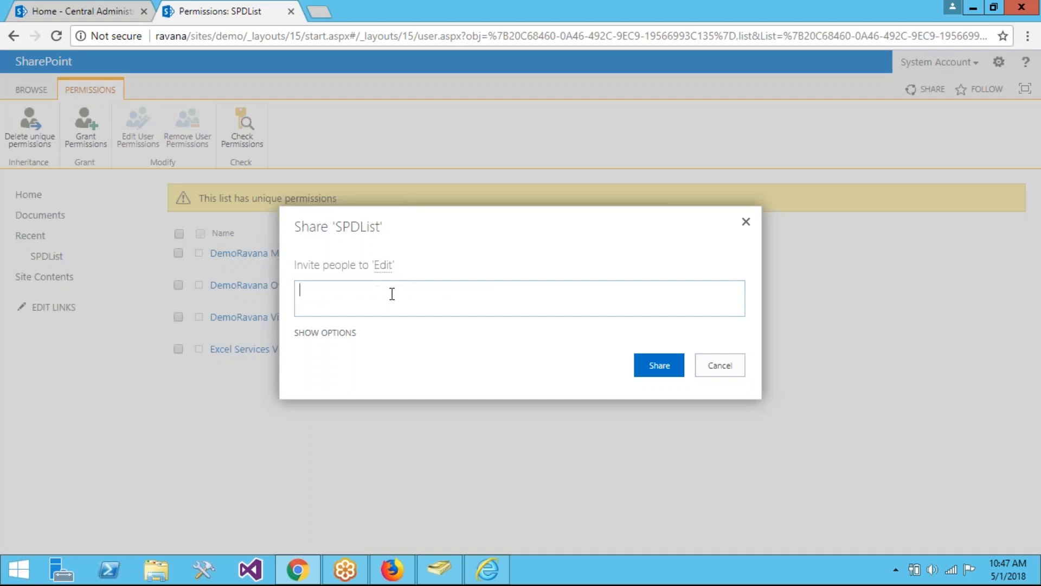
{"action": "type", "text": "mahesh"}
{"action": "key", "text": "Down"}
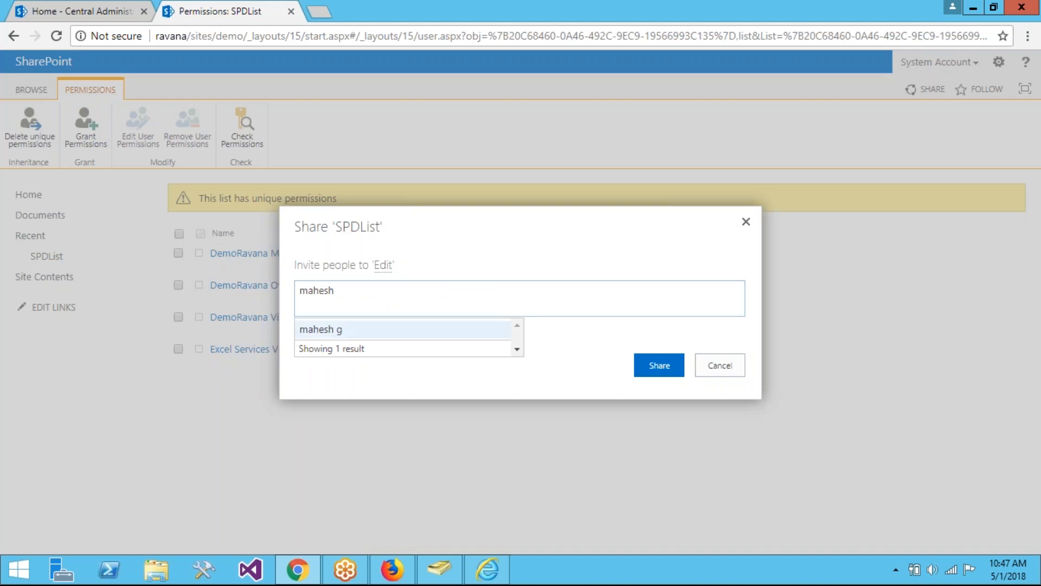
{"action": "key", "text": "Return"}
{"action": "type", "text": "pravee"}
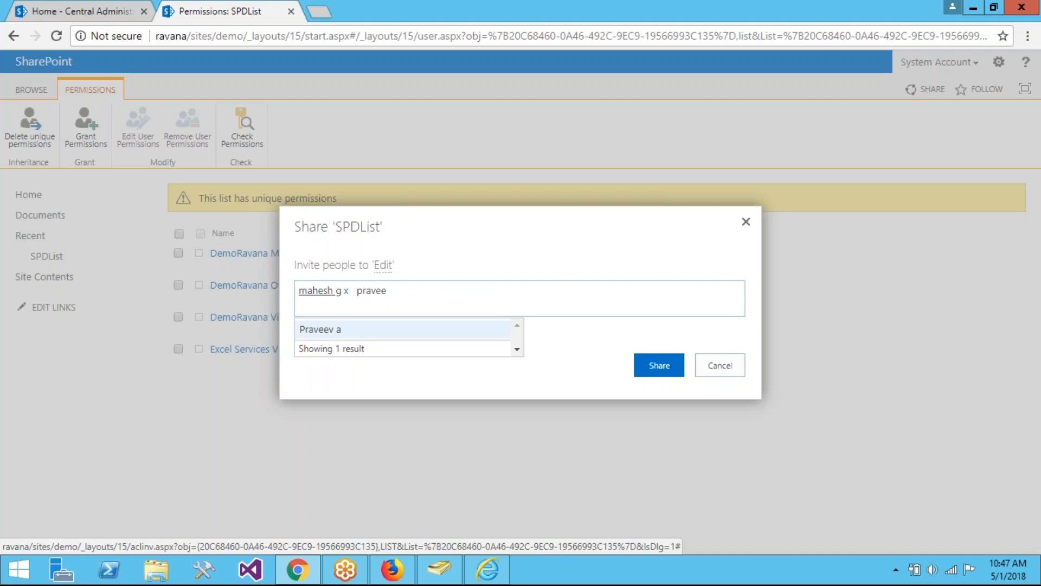
{"action": "left_click", "coordinate": [347, 329]}
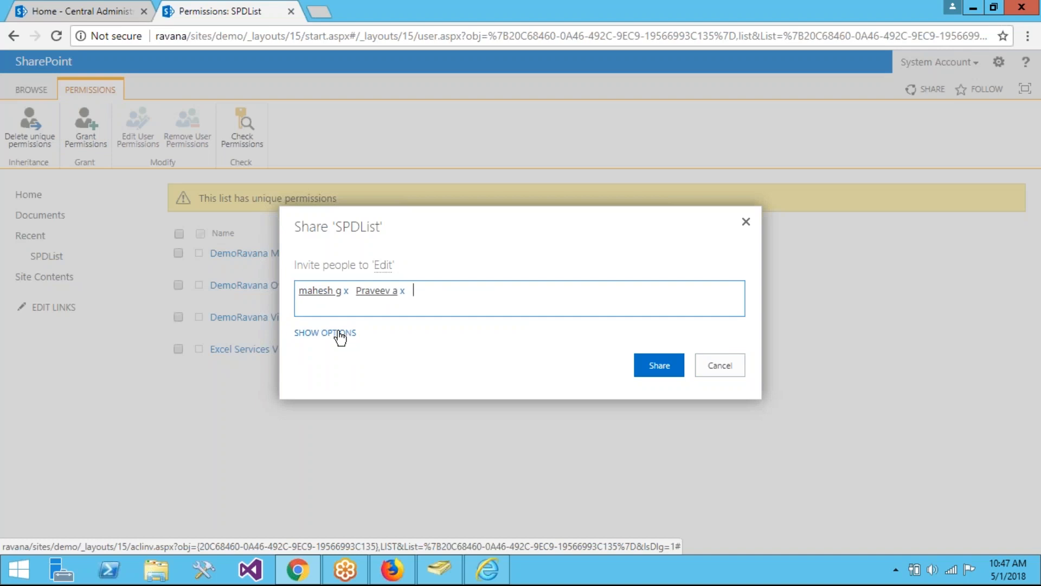
Set the invitation's permission level to Contribute and share SPDList with the two users
{"action": "left_click", "coordinate": [342, 333]}
{"action": "left_click", "coordinate": [348, 353]}
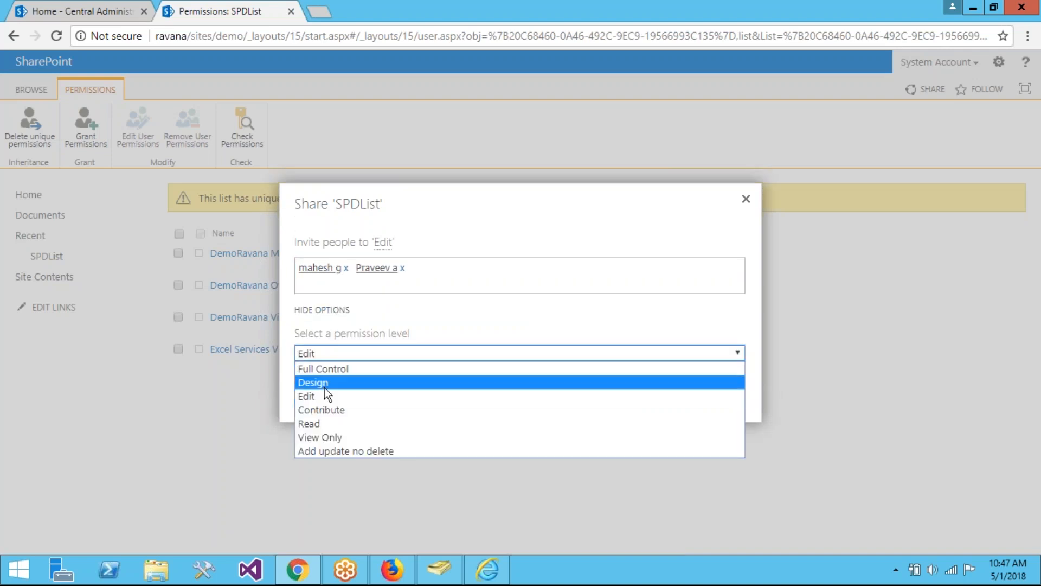
{"action": "left_click", "coordinate": [327, 409]}
{"action": "left_click", "coordinate": [650, 387]}
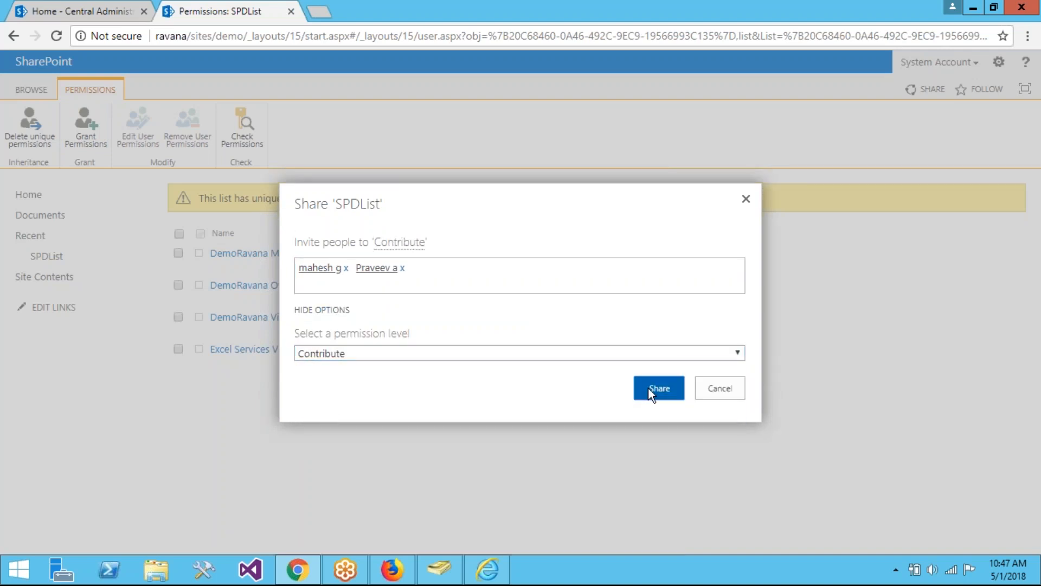
Open the advanced sharing permissions of the second SPDList item and stop it from inheriting permissions
{"action": "left_click", "coordinate": [58, 264]}
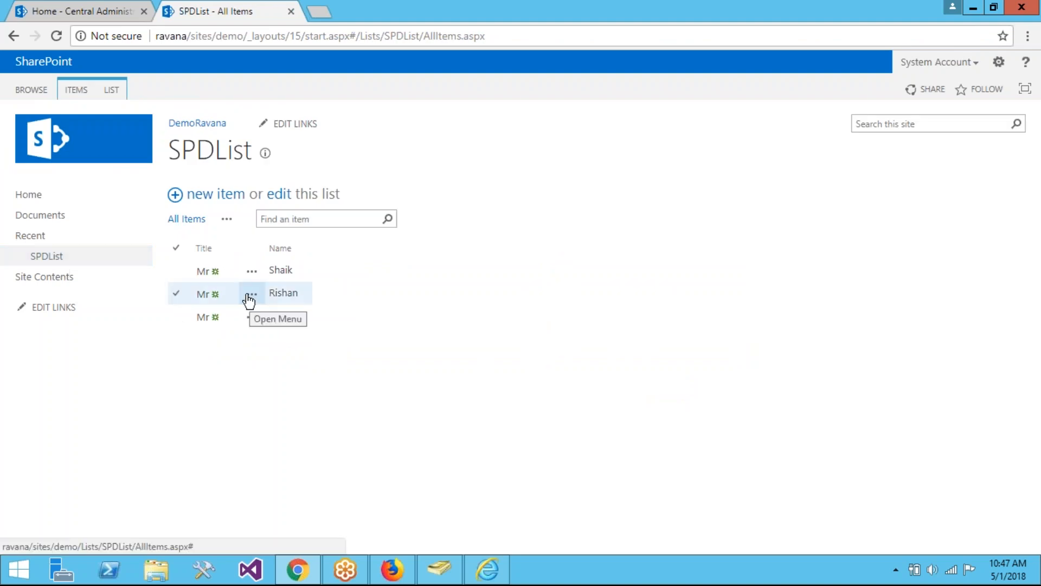
{"action": "left_click", "coordinate": [175, 296]}
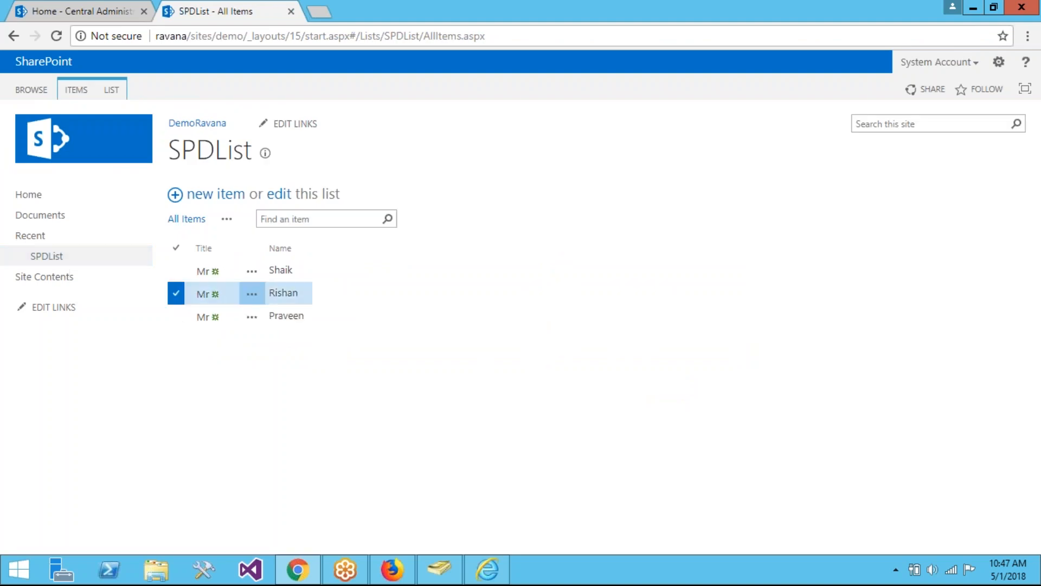
{"action": "left_click", "coordinate": [251, 294]}
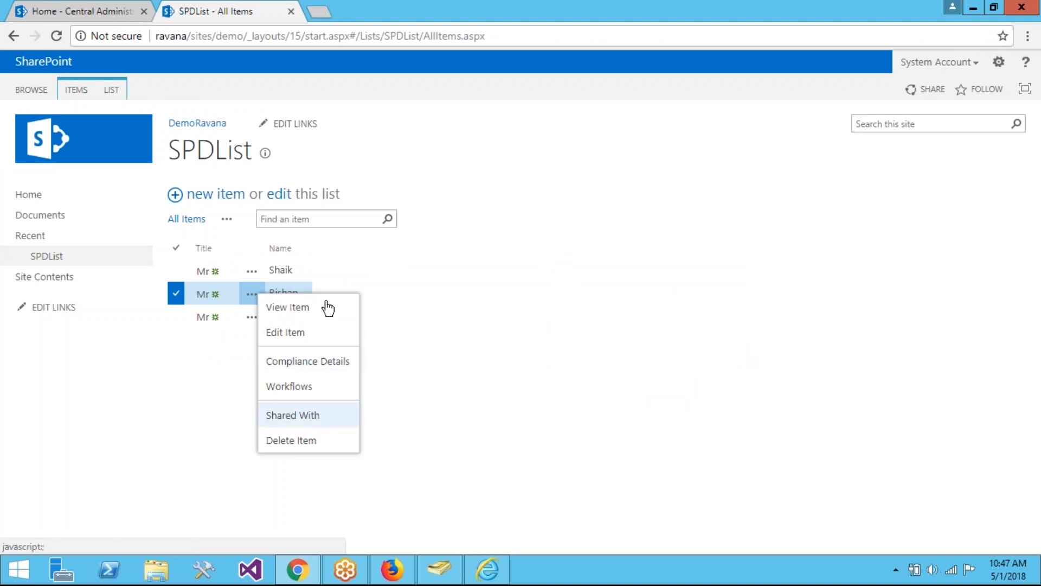
{"action": "left_click", "coordinate": [282, 417]}
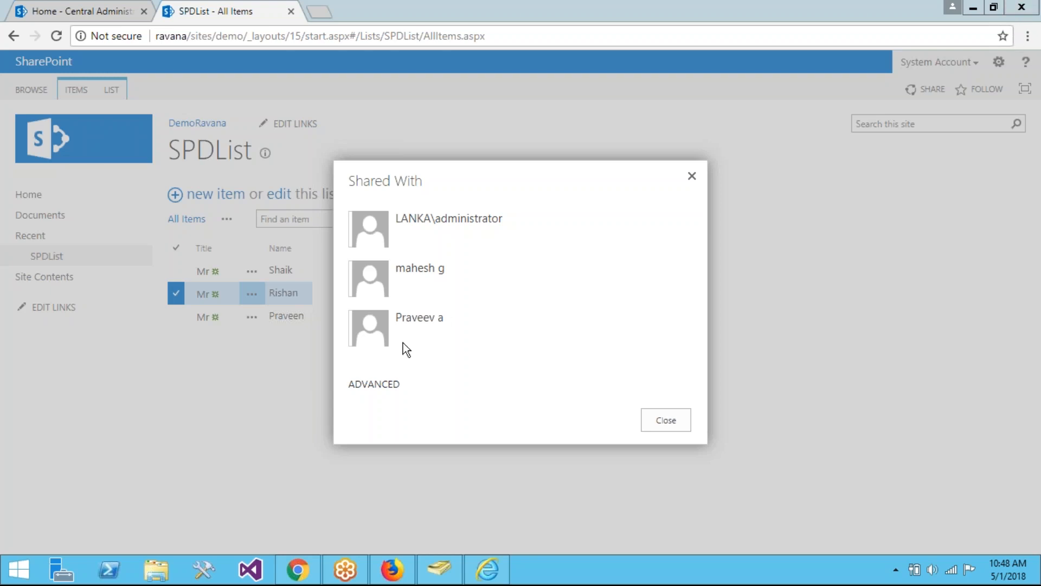
{"action": "left_click", "coordinate": [372, 387]}
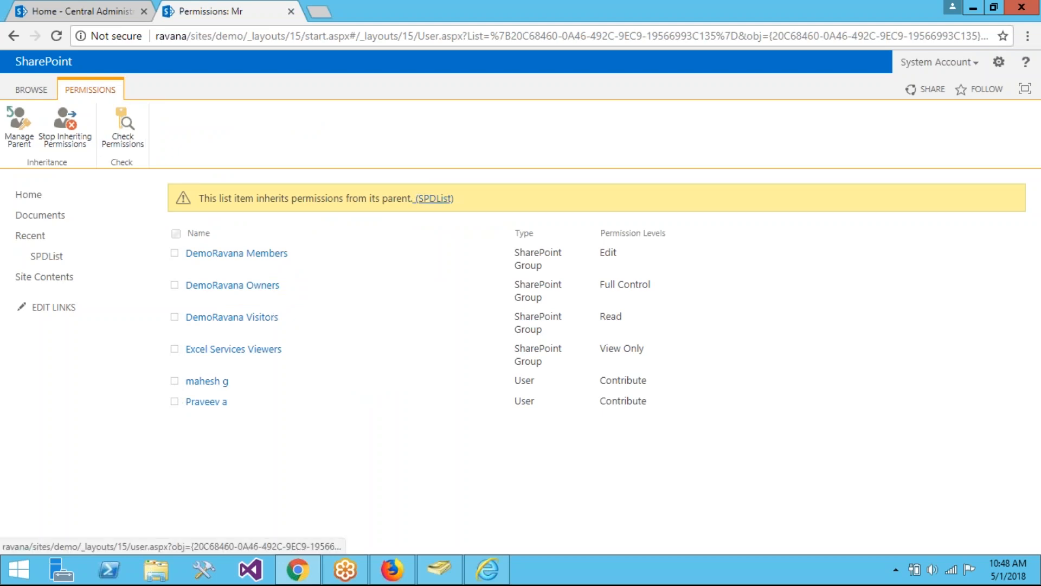
{"action": "left_click", "coordinate": [70, 140]}
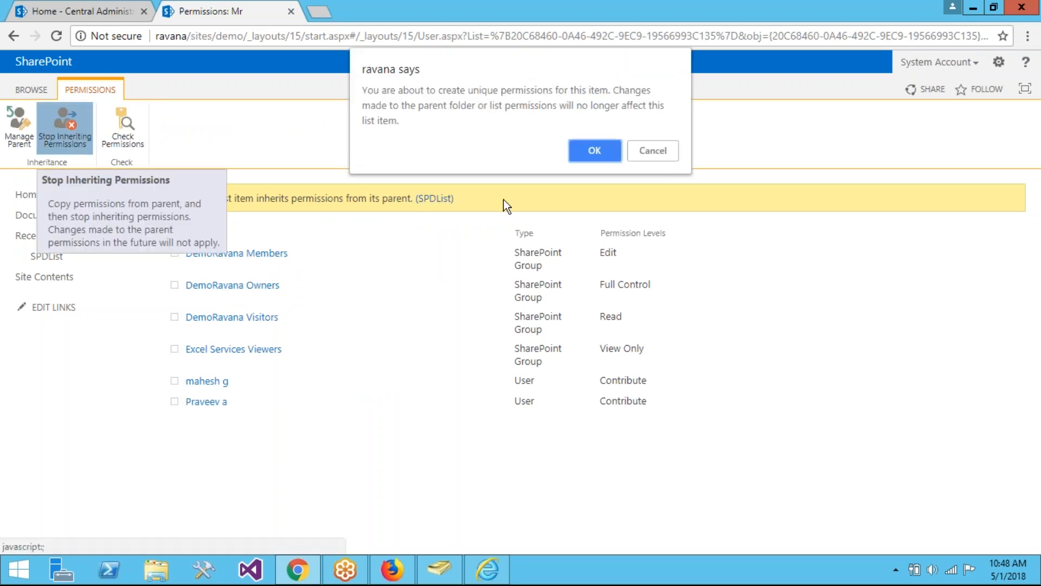
{"action": "left_click", "coordinate": [593, 151]}
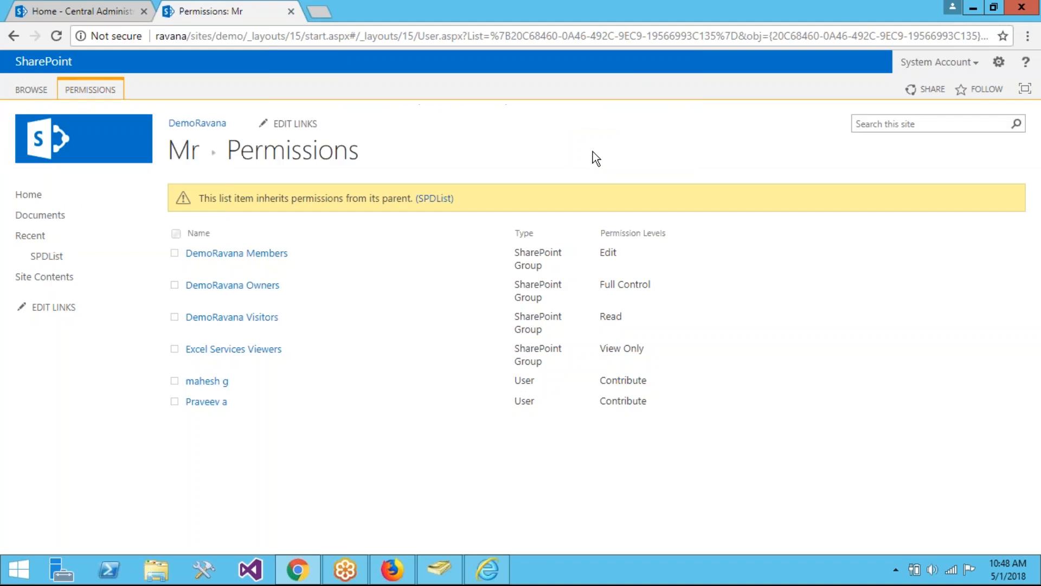
Remove the permissions of the two individually added users from the second SPDList item
{"action": "left_click", "coordinate": [178, 381]}
{"action": "left_click", "coordinate": [178, 402]}
{"action": "left_click", "coordinate": [173, 133]}
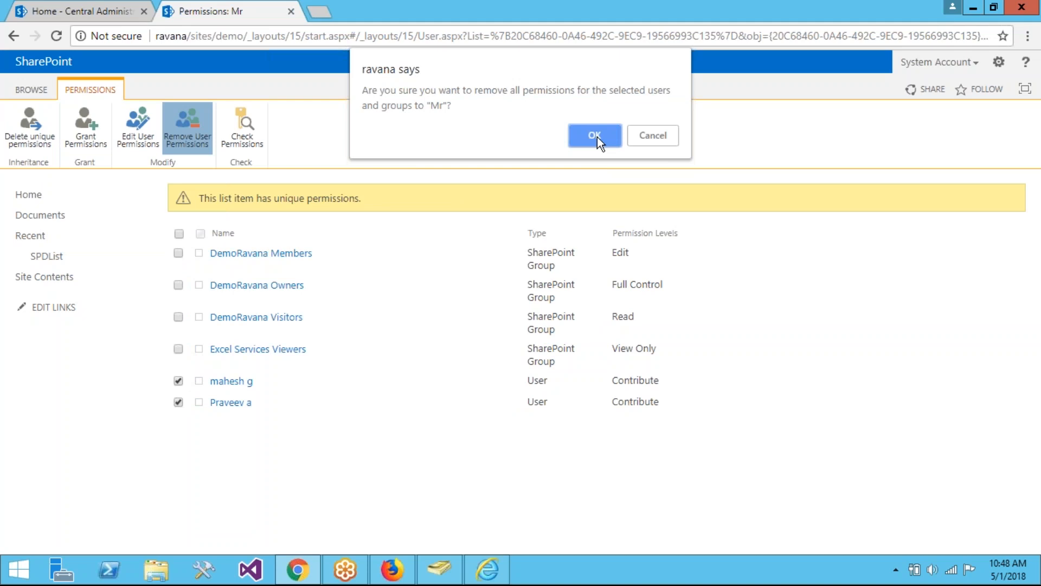
{"action": "left_click", "coordinate": [595, 136]}
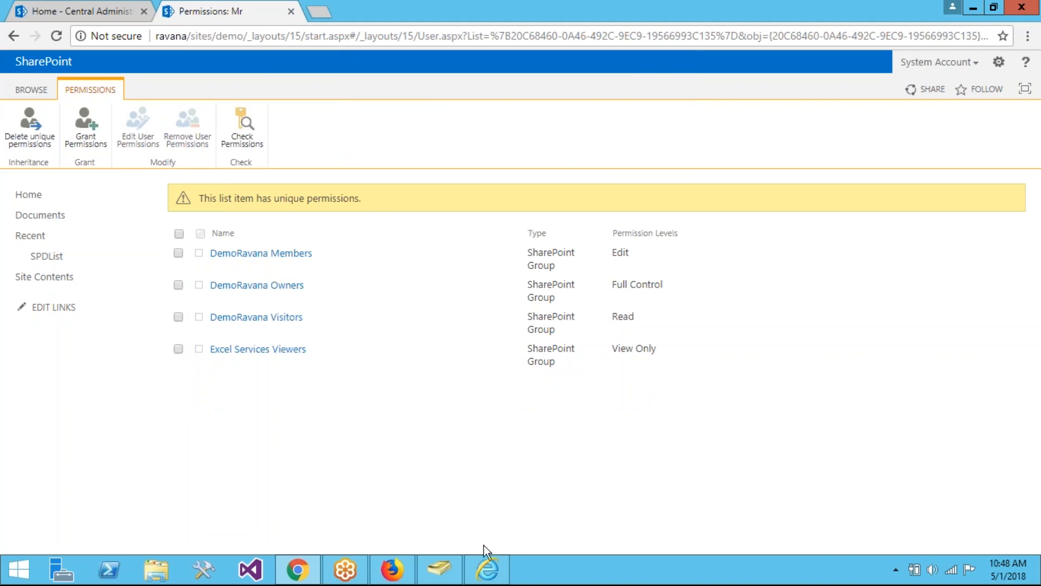
Switch to Internet Explorer and Firefox and reload SPDList under each user's account to check which items are accessible
{"action": "left_click", "coordinate": [487, 568]}
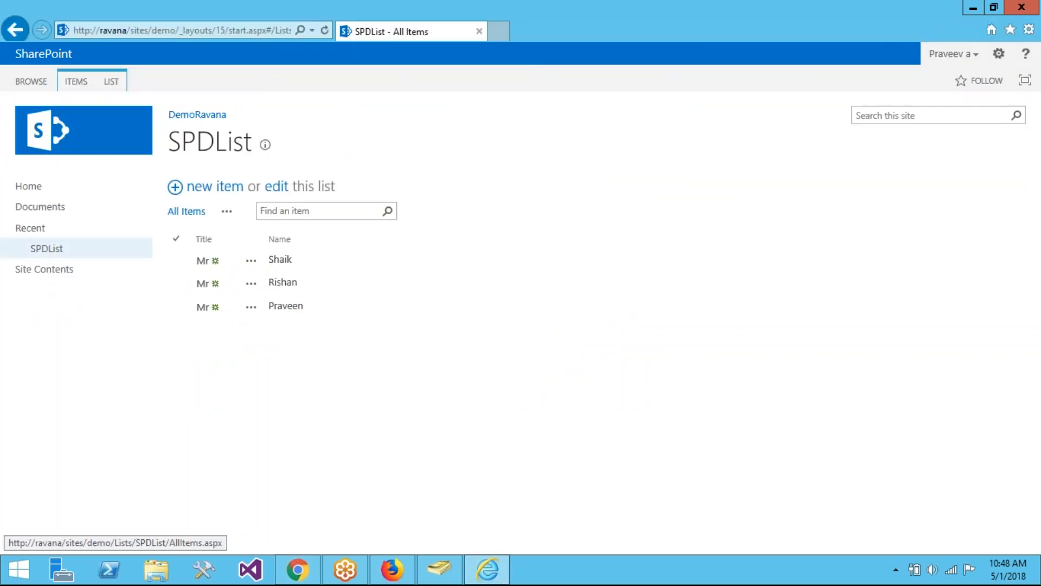
{"action": "left_click", "coordinate": [47, 249]}
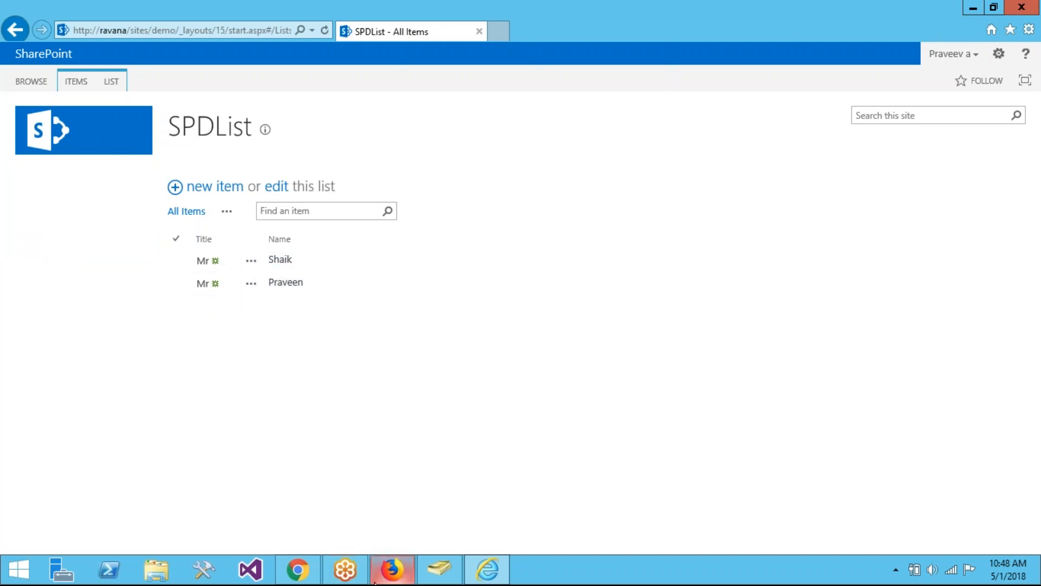
{"action": "left_click", "coordinate": [392, 569]}
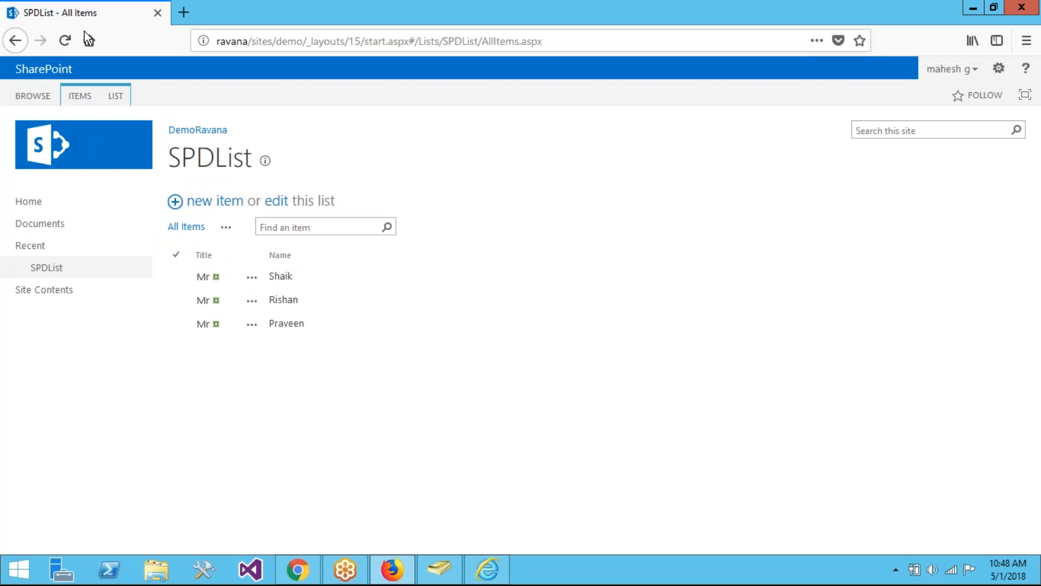
{"action": "left_click", "coordinate": [67, 38]}
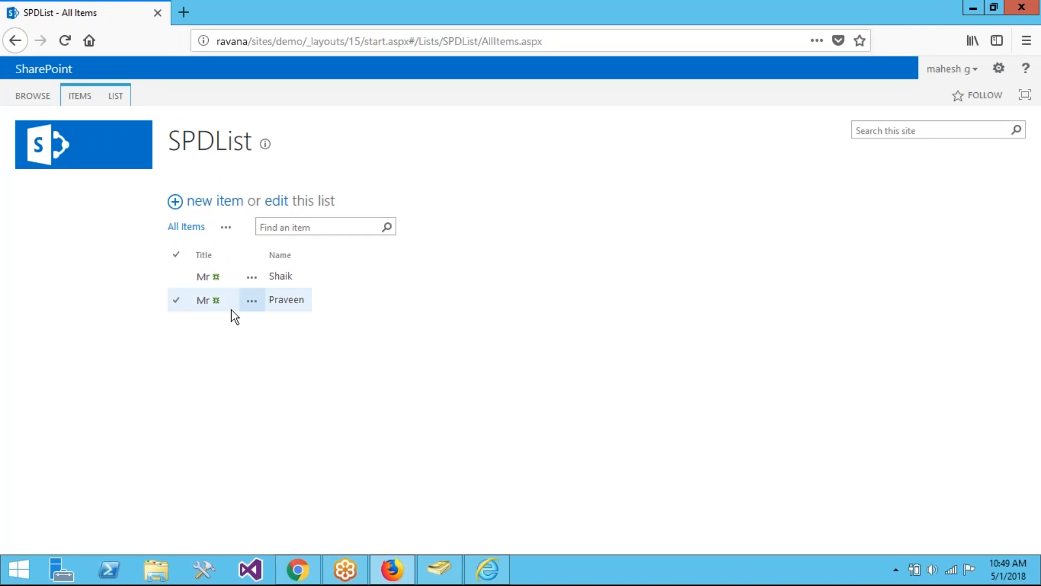
Switch back to Chrome and stop the first SPDList item from inheriting permissions through its advanced sharing settings
{"action": "left_click", "coordinate": [298, 569]}
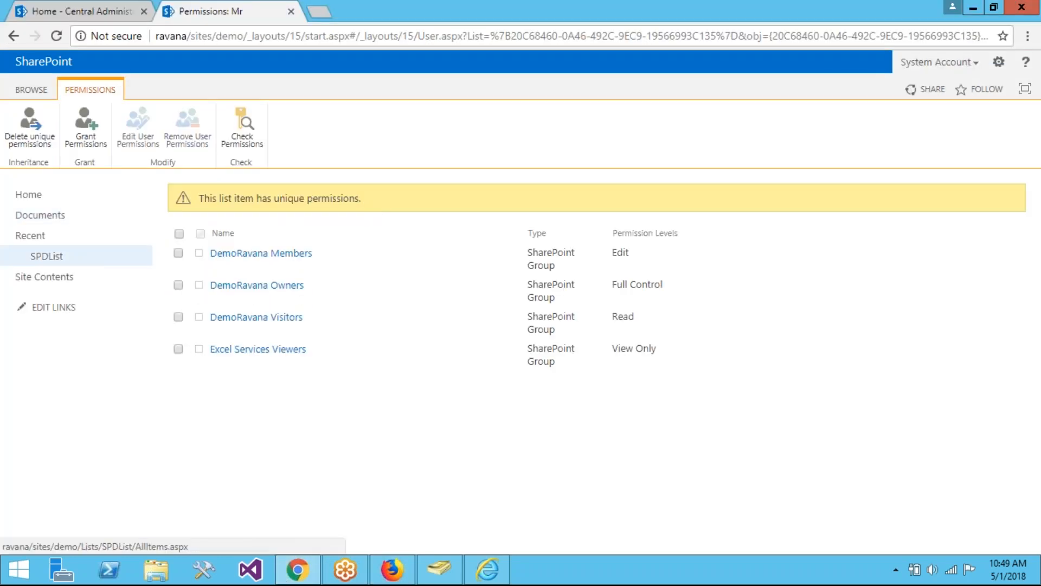
{"action": "left_click", "coordinate": [80, 263]}
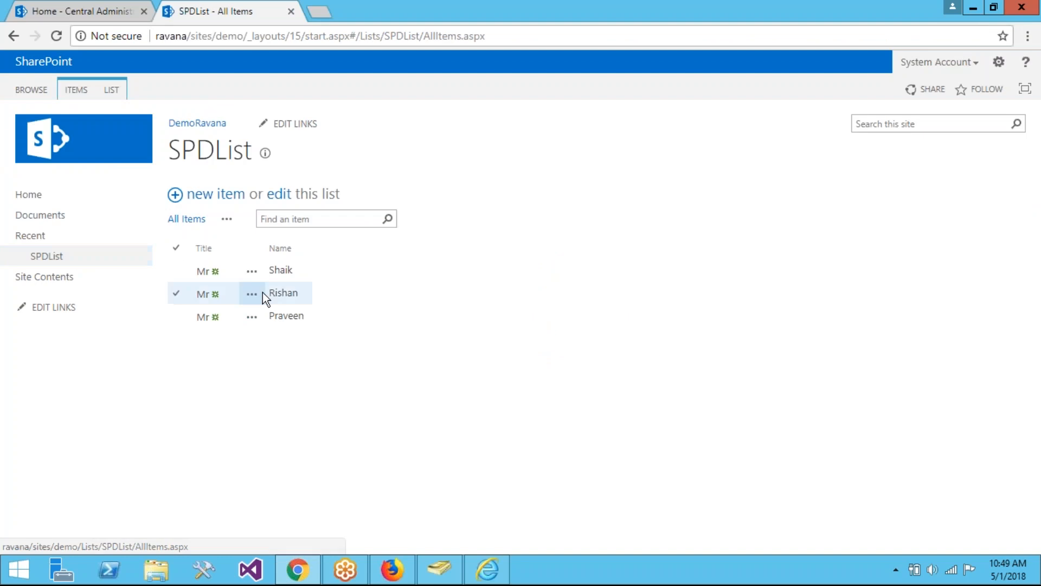
{"action": "left_click", "coordinate": [277, 294]}
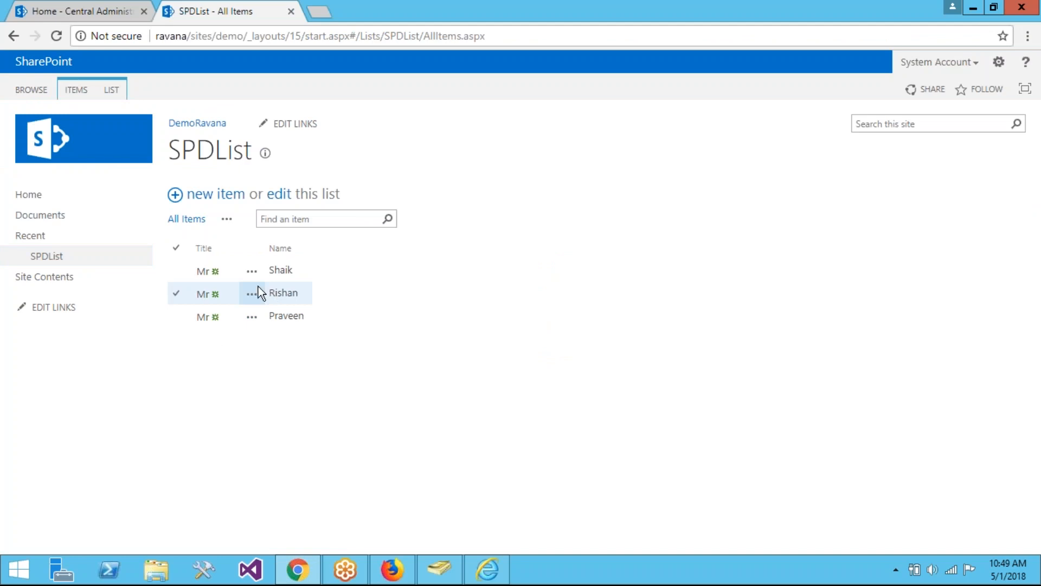
{"action": "left_click", "coordinate": [252, 271]}
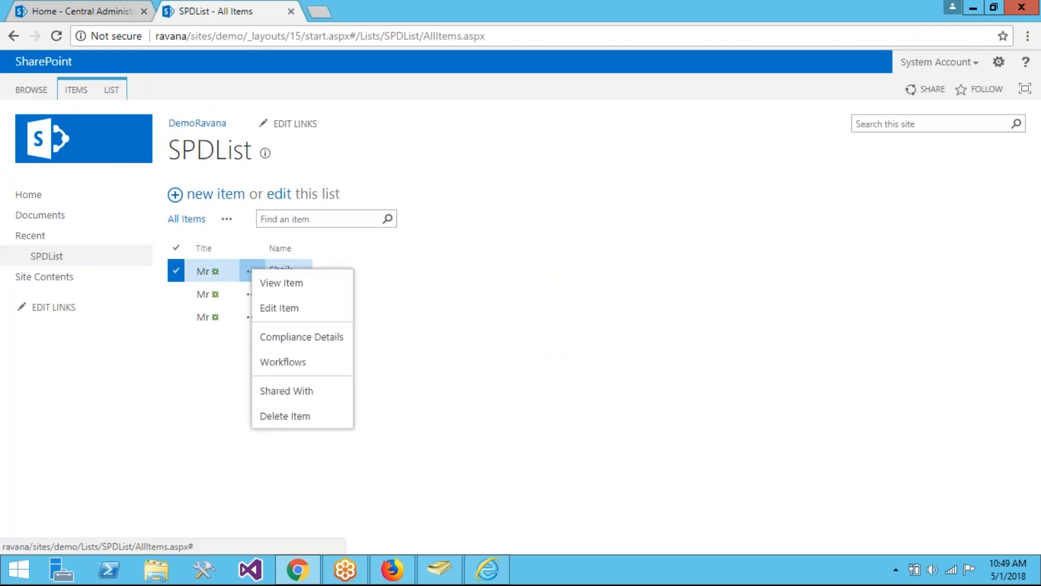
{"action": "left_click", "coordinate": [304, 394]}
{"action": "left_click", "coordinate": [373, 386]}
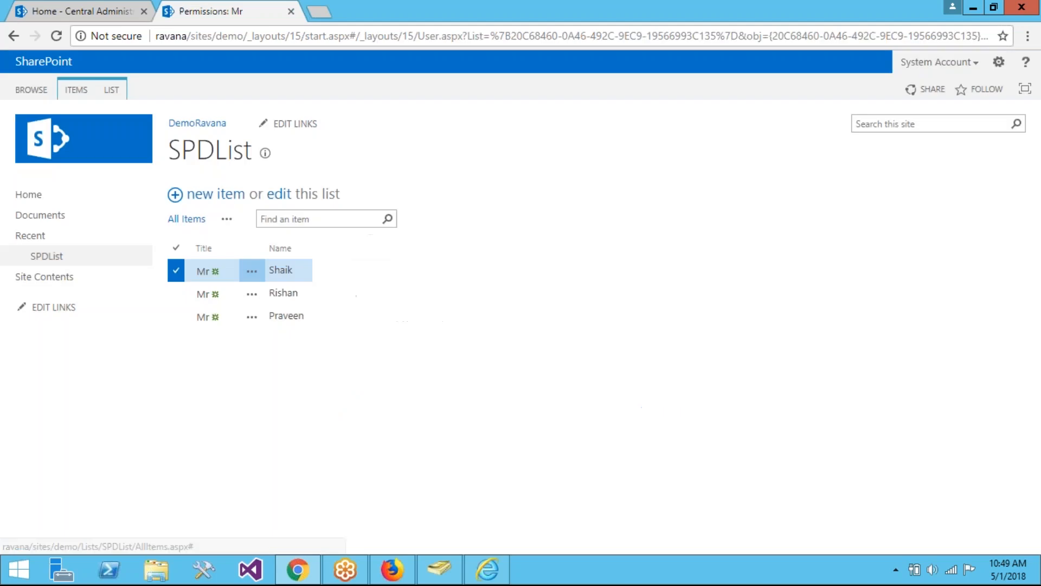
{"action": "left_click", "coordinate": [68, 119]}
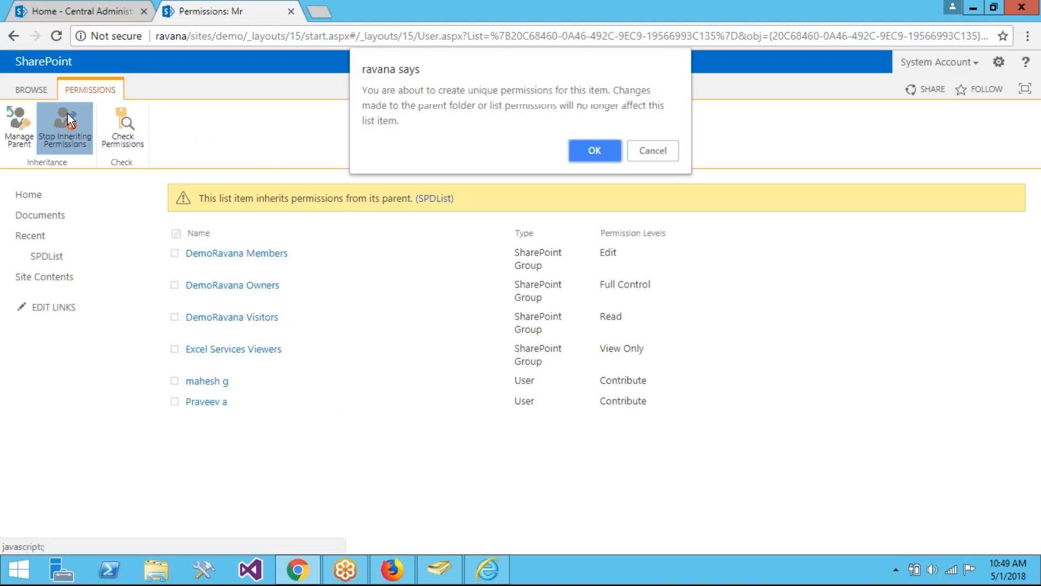
{"action": "left_click", "coordinate": [590, 153]}
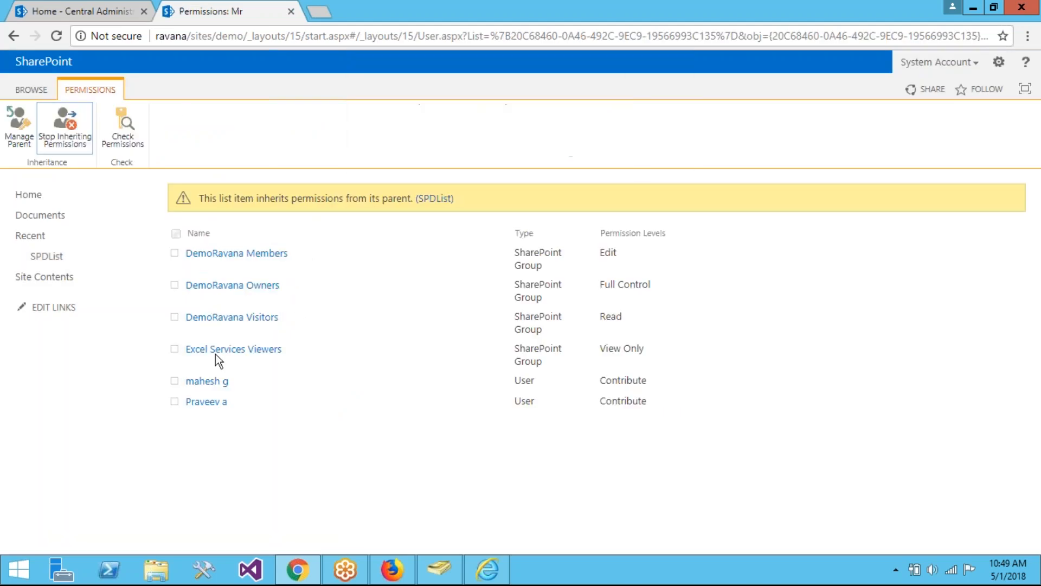
Change the first individually added user's permission on the first SPDList item to Read only, replacing Contribute
{"action": "left_click", "coordinate": [180, 381]}
{"action": "left_click", "coordinate": [140, 142]}
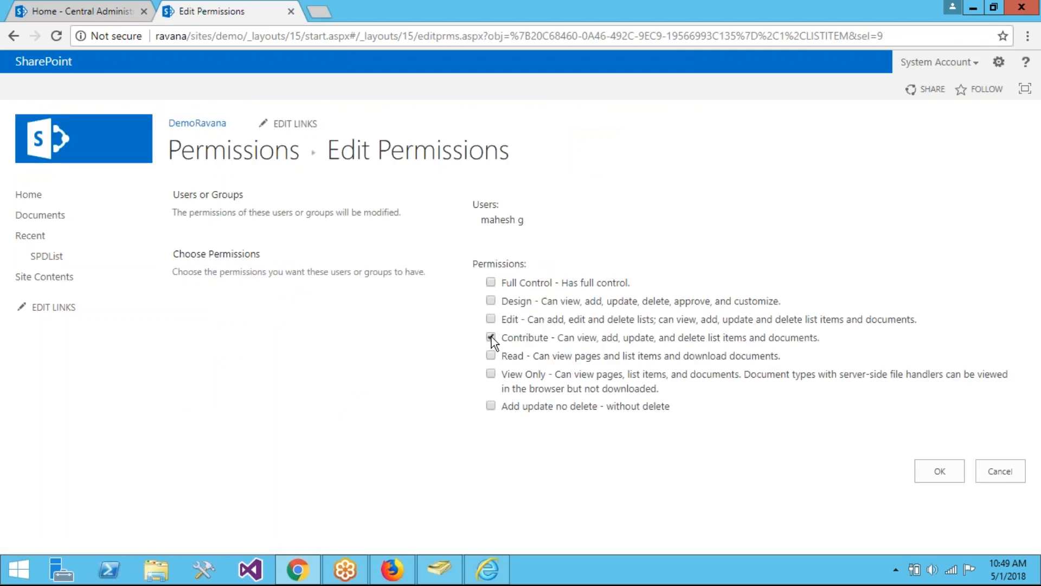
{"action": "left_click", "coordinate": [492, 355]}
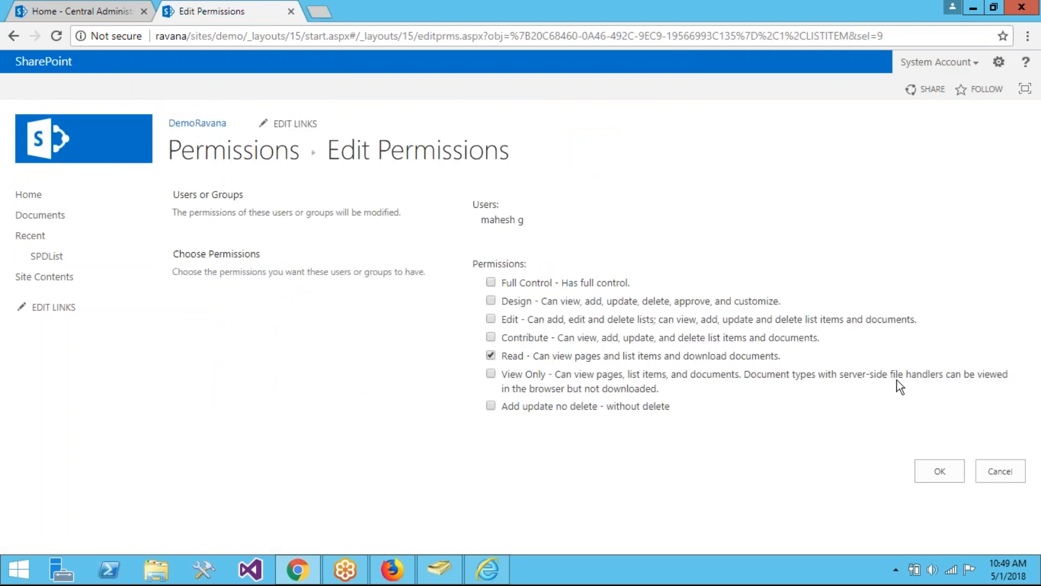
{"action": "left_click", "coordinate": [936, 479]}
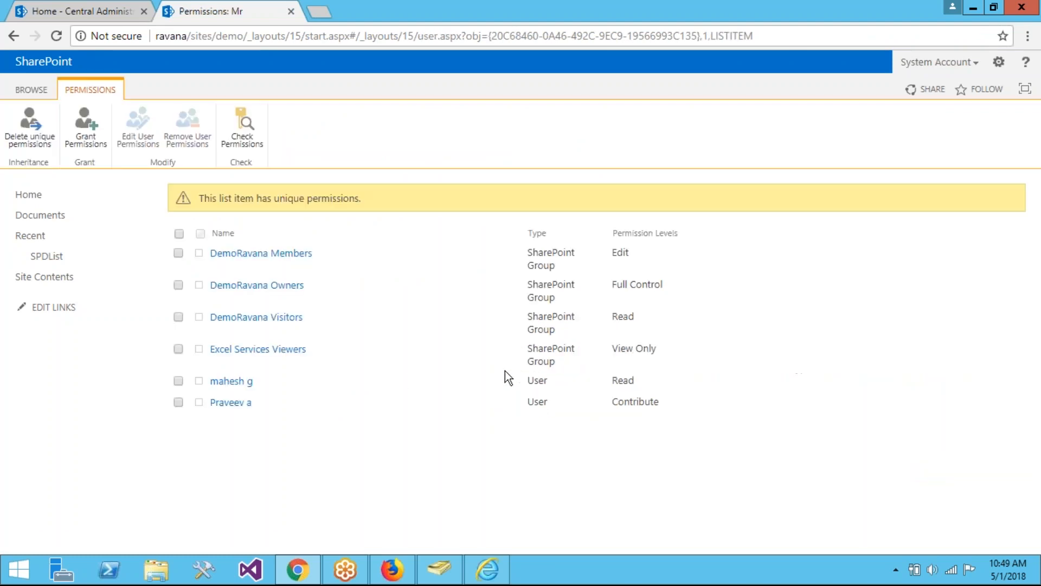
Change the second individually added user's permission on the first SPDList item from Contribute to Add update no delete
{"action": "left_click", "coordinate": [178, 403]}
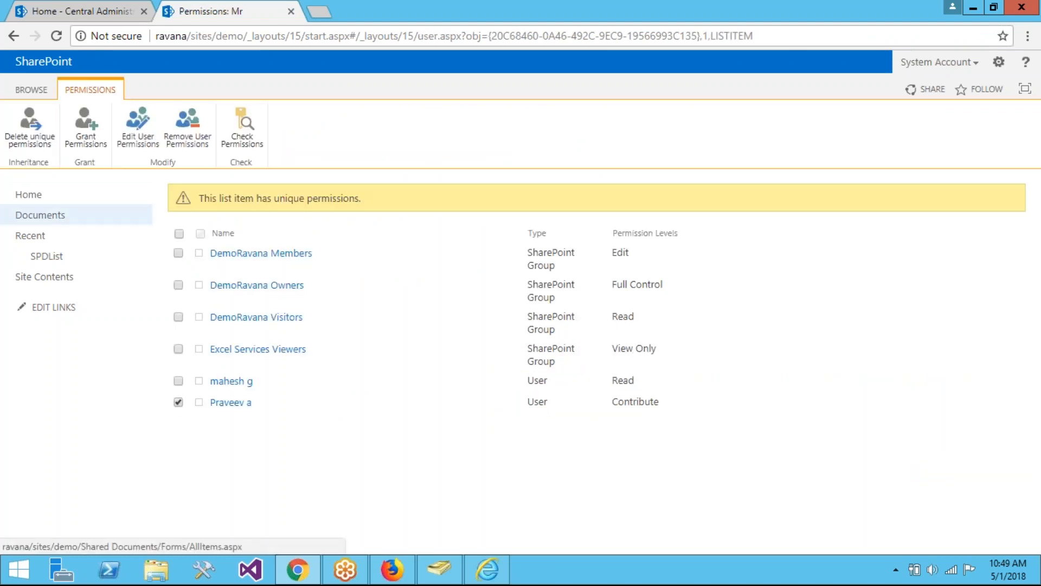
{"action": "left_click", "coordinate": [138, 128]}
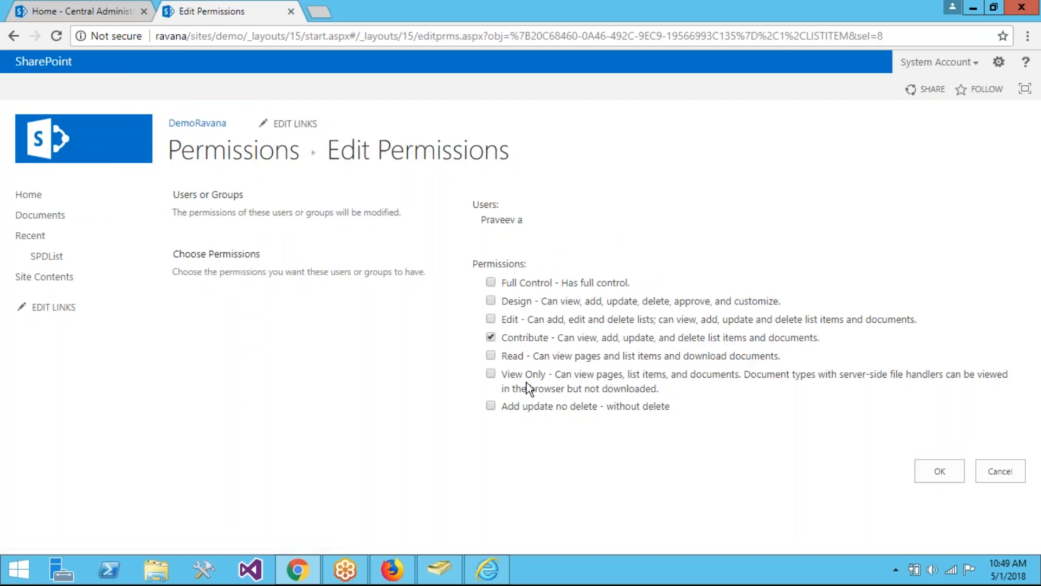
{"action": "left_click", "coordinate": [493, 335]}
{"action": "left_click", "coordinate": [932, 475]}
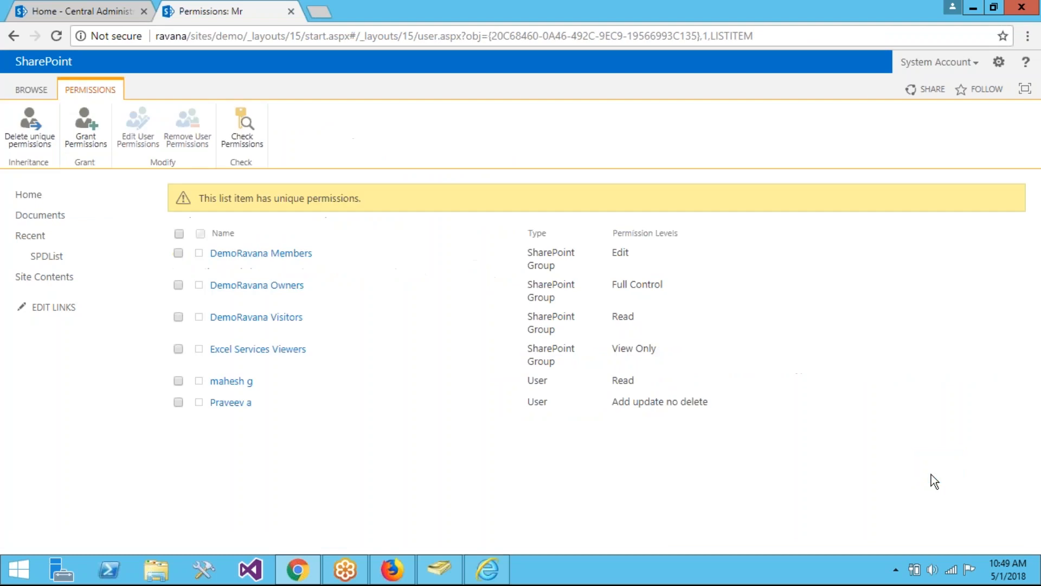
Switch to Internet Explorer, reload SPDList and compare which item commands, including Delete Item, are available for each of the two items
{"action": "left_click", "coordinate": [488, 569]}
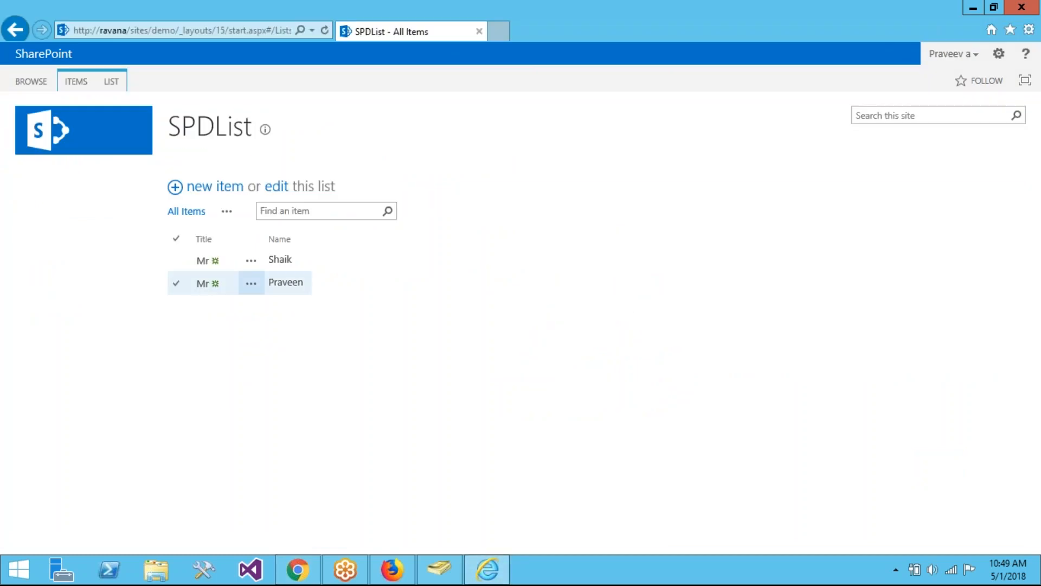
{"action": "left_click", "coordinate": [325, 31]}
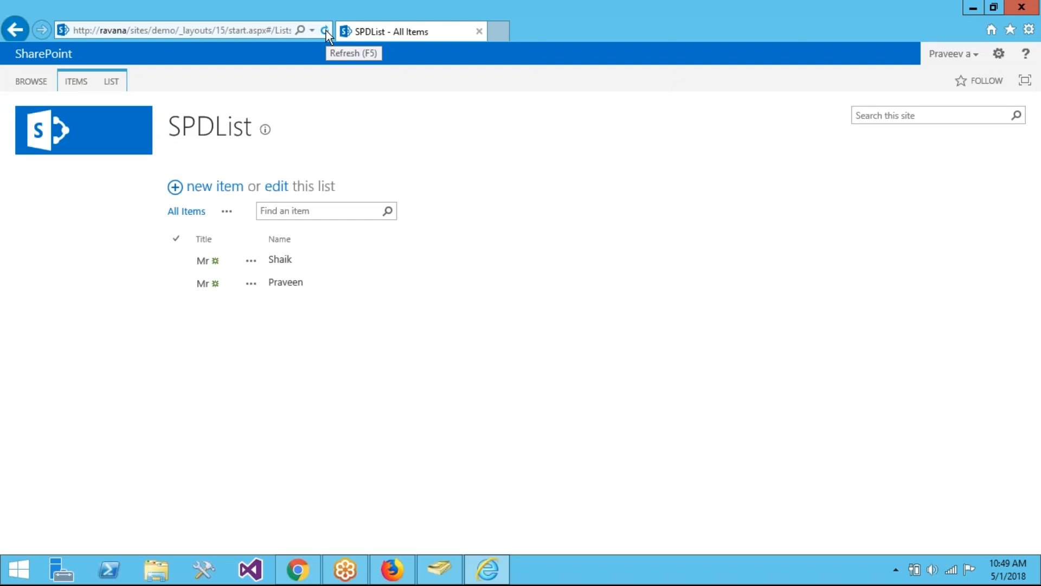
{"action": "left_click", "coordinate": [175, 285]}
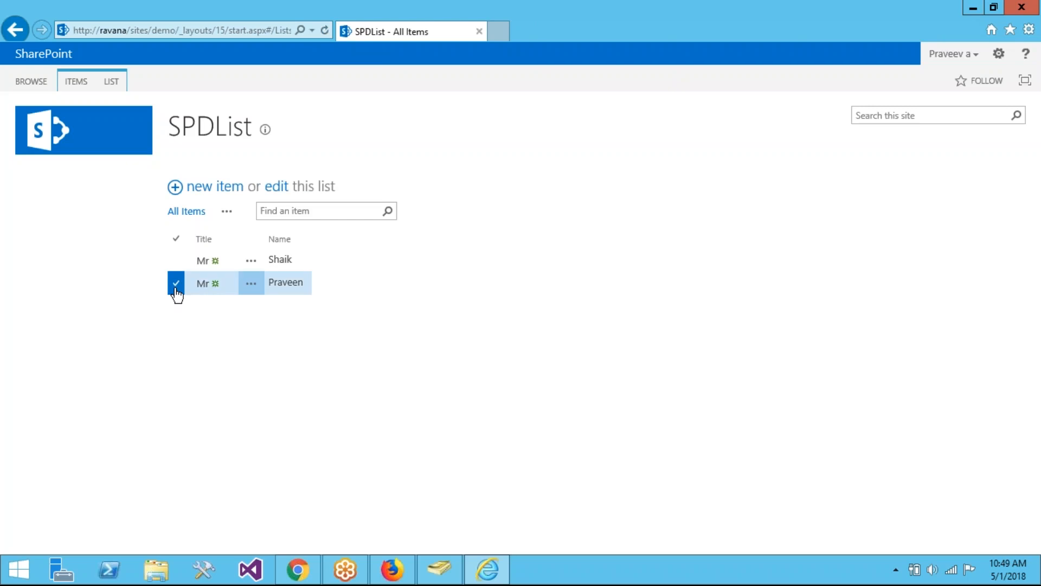
{"action": "left_click", "coordinate": [79, 77]}
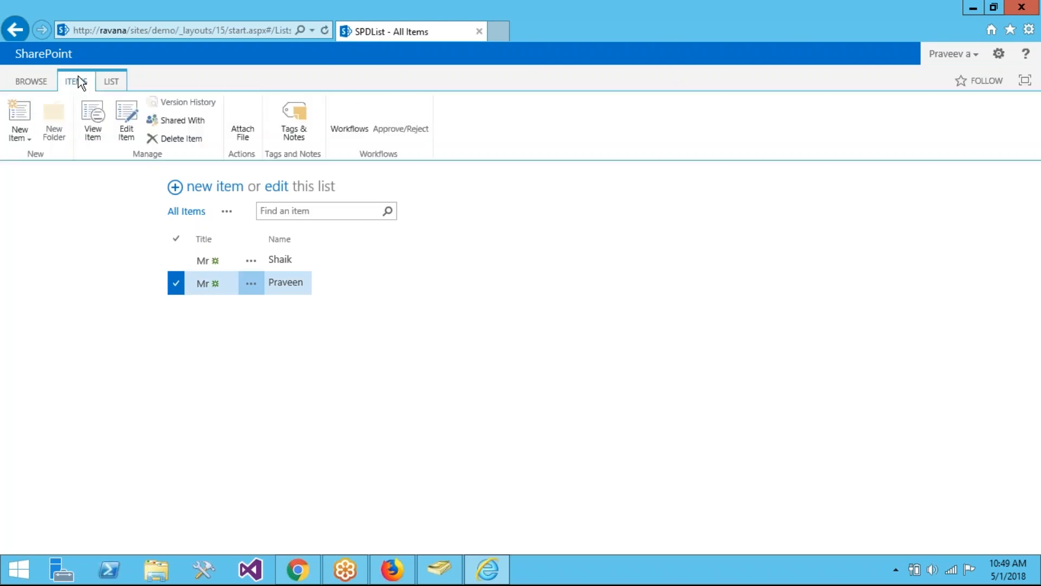
{"action": "left_click", "coordinate": [169, 275]}
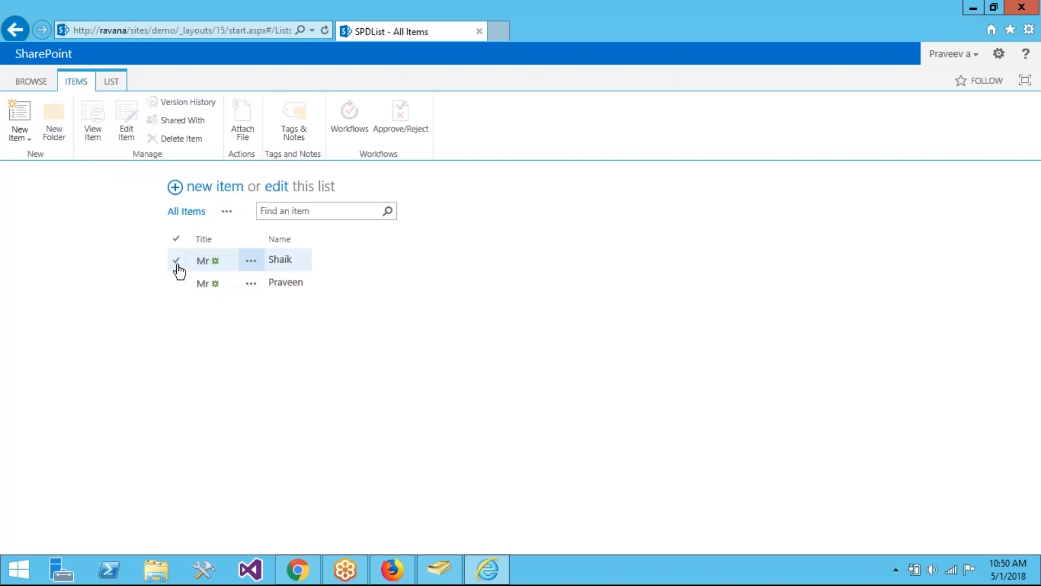
{"action": "left_click", "coordinate": [177, 266]}
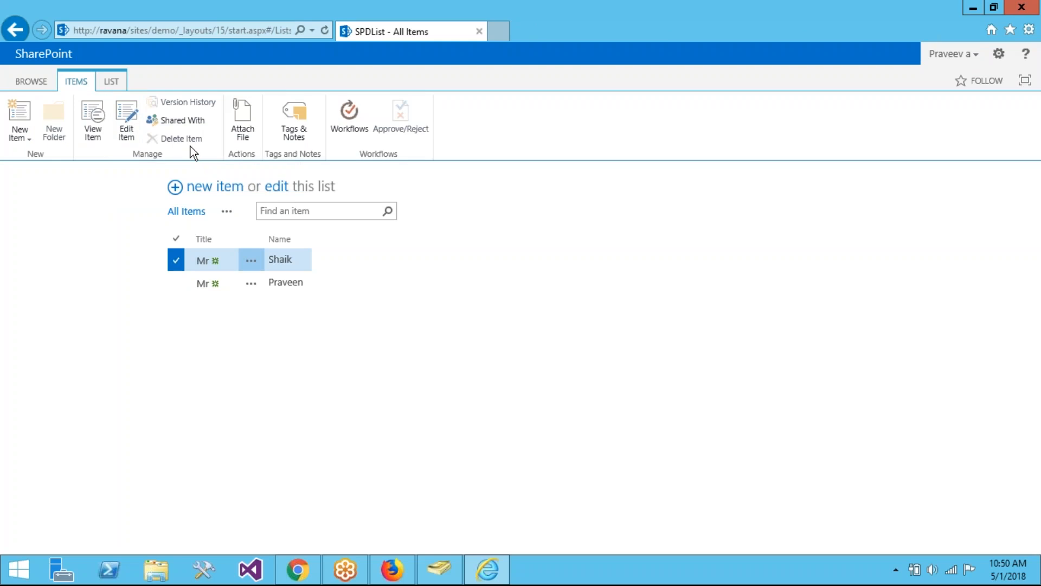
{"action": "left_click", "coordinate": [174, 282]}
{"action": "left_click", "coordinate": [177, 263]}
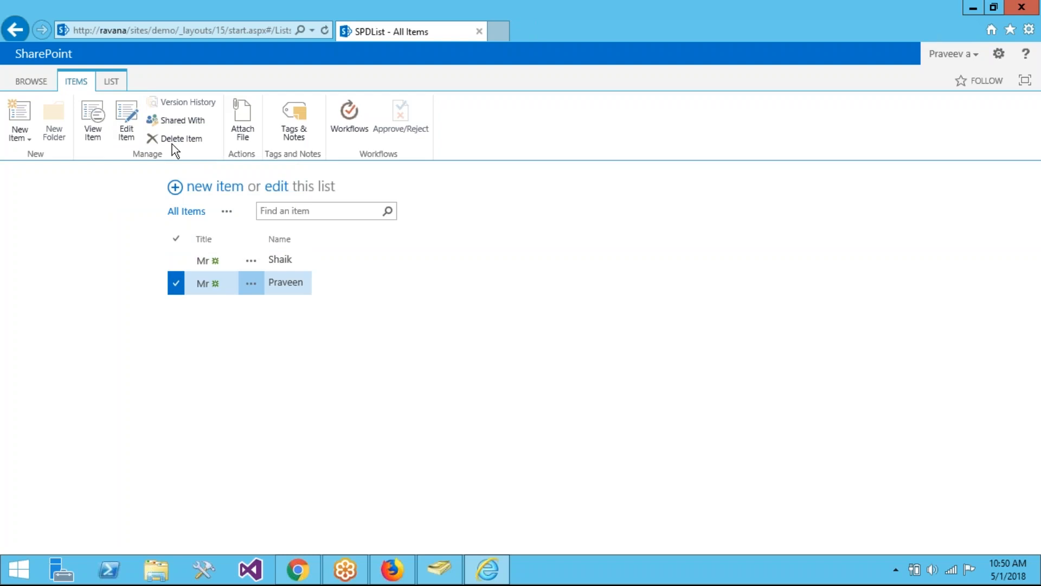
{"action": "left_click", "coordinate": [176, 282]}
{"action": "left_click", "coordinate": [176, 260]}
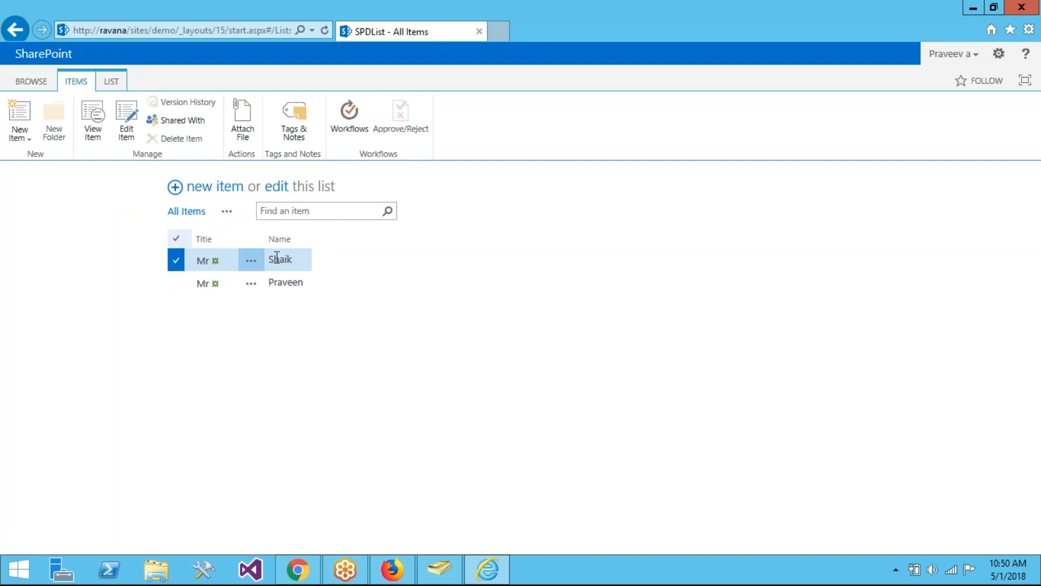
Switch to Firefox, reload SPDList and check which view, edit and delete commands are available for each item
{"action": "left_click", "coordinate": [408, 558]}
{"action": "left_click", "coordinate": [64, 40]}
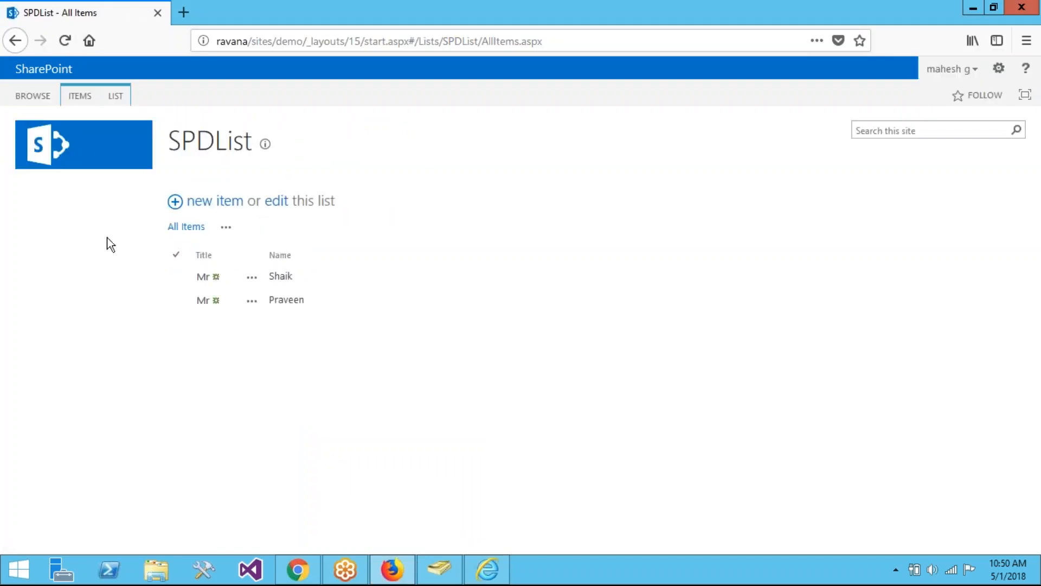
{"action": "left_click", "coordinate": [177, 278]}
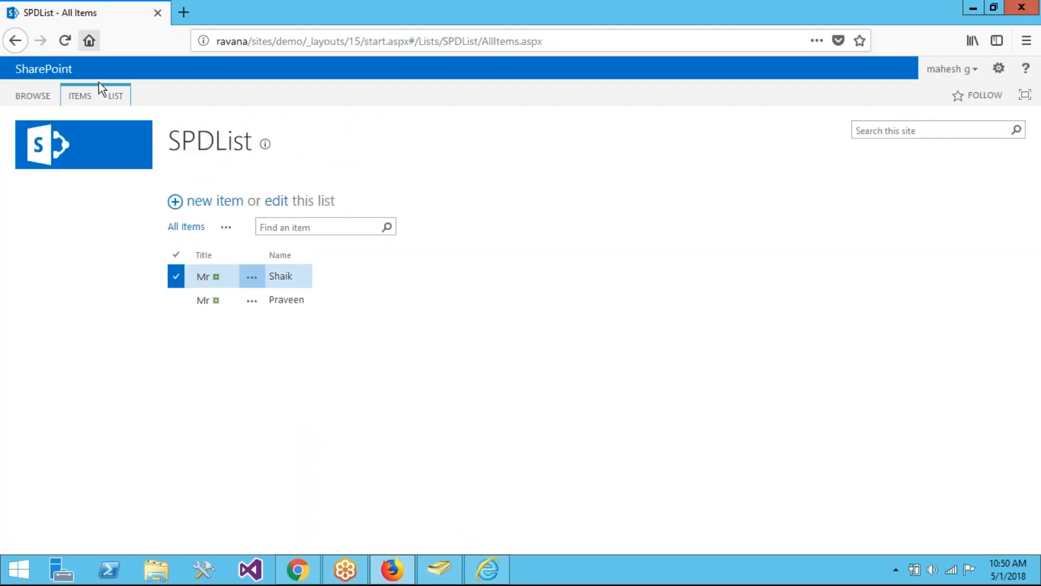
{"action": "left_click", "coordinate": [89, 91]}
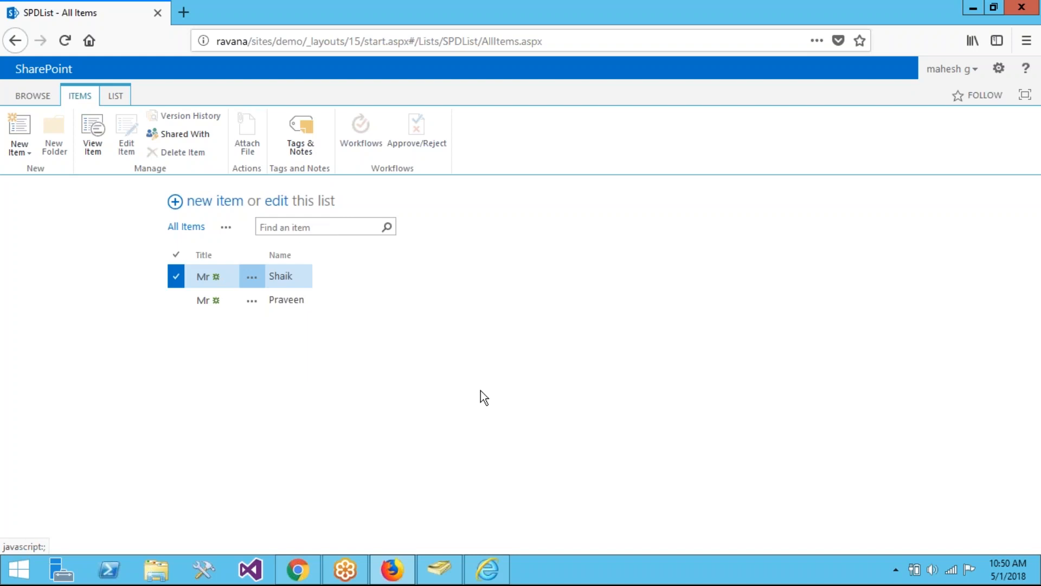
{"action": "left_click", "coordinate": [176, 300]}
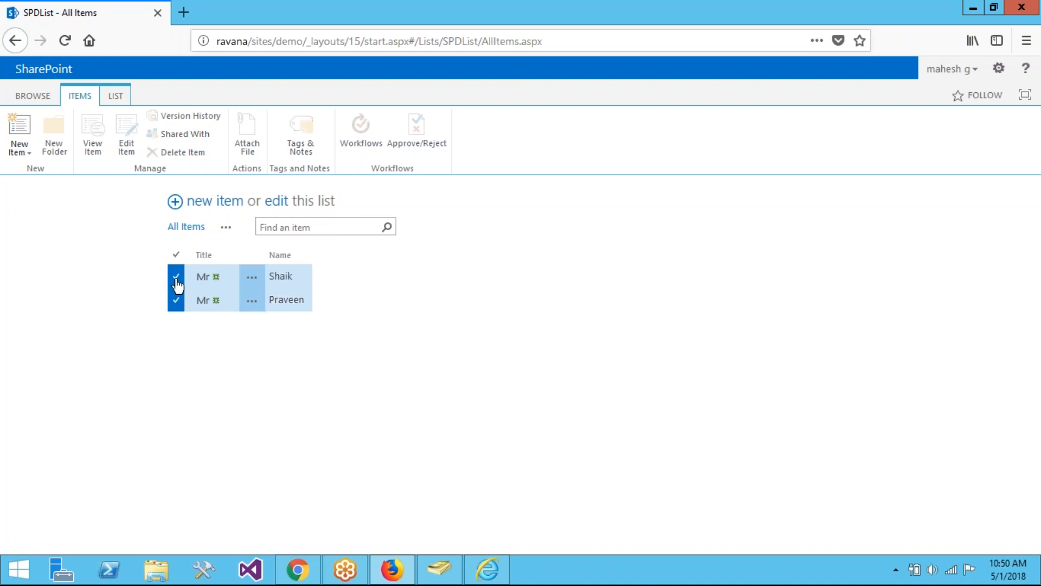
{"action": "left_click", "coordinate": [177, 281]}
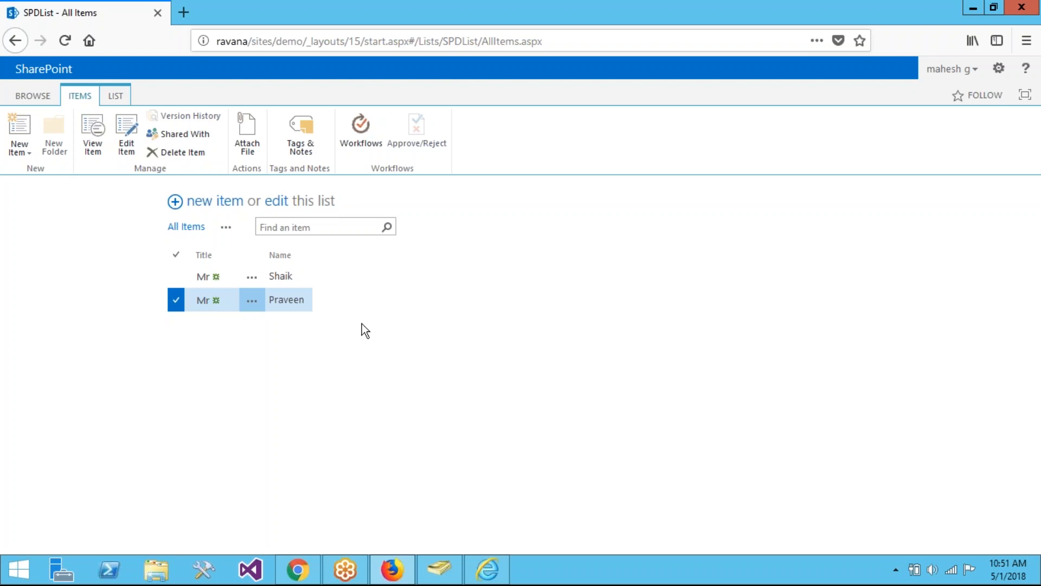
Switch to Chrome to review the first item's unique permissions, and return to SPDList in Internet Explorer for comparison
{"action": "left_click", "coordinate": [297, 569]}
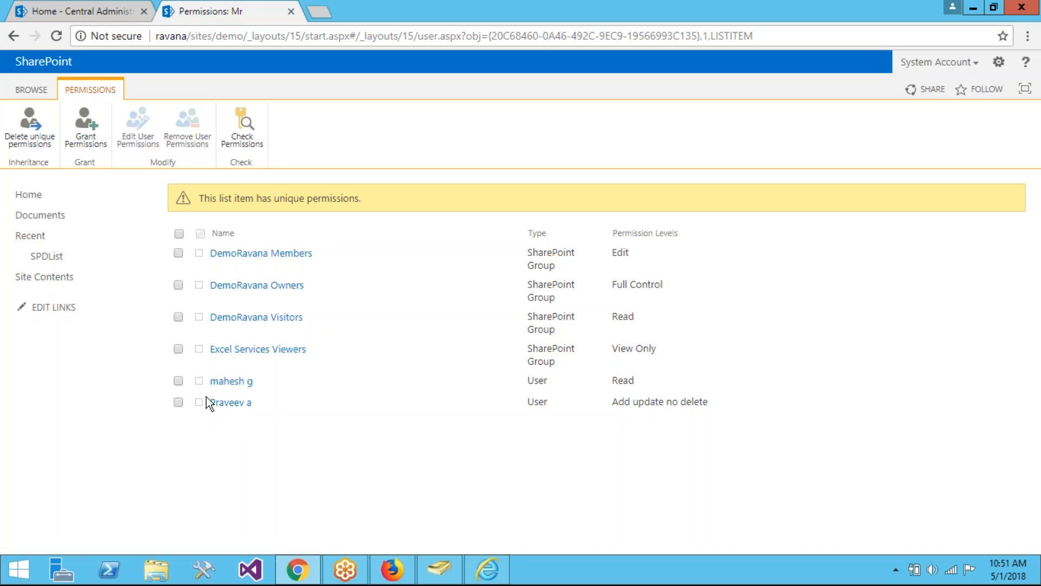
{"action": "left_click", "coordinate": [480, 581]}
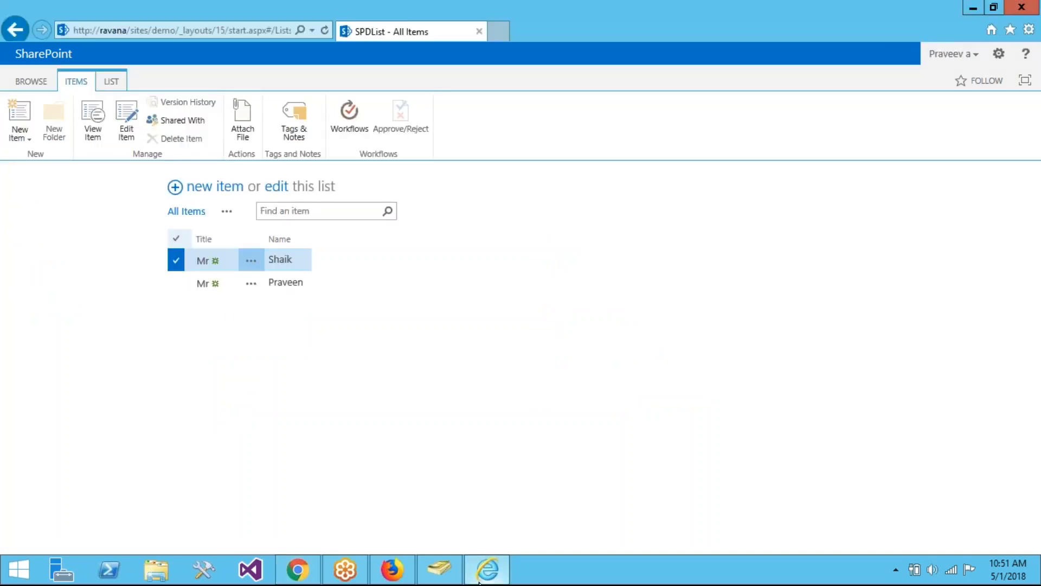